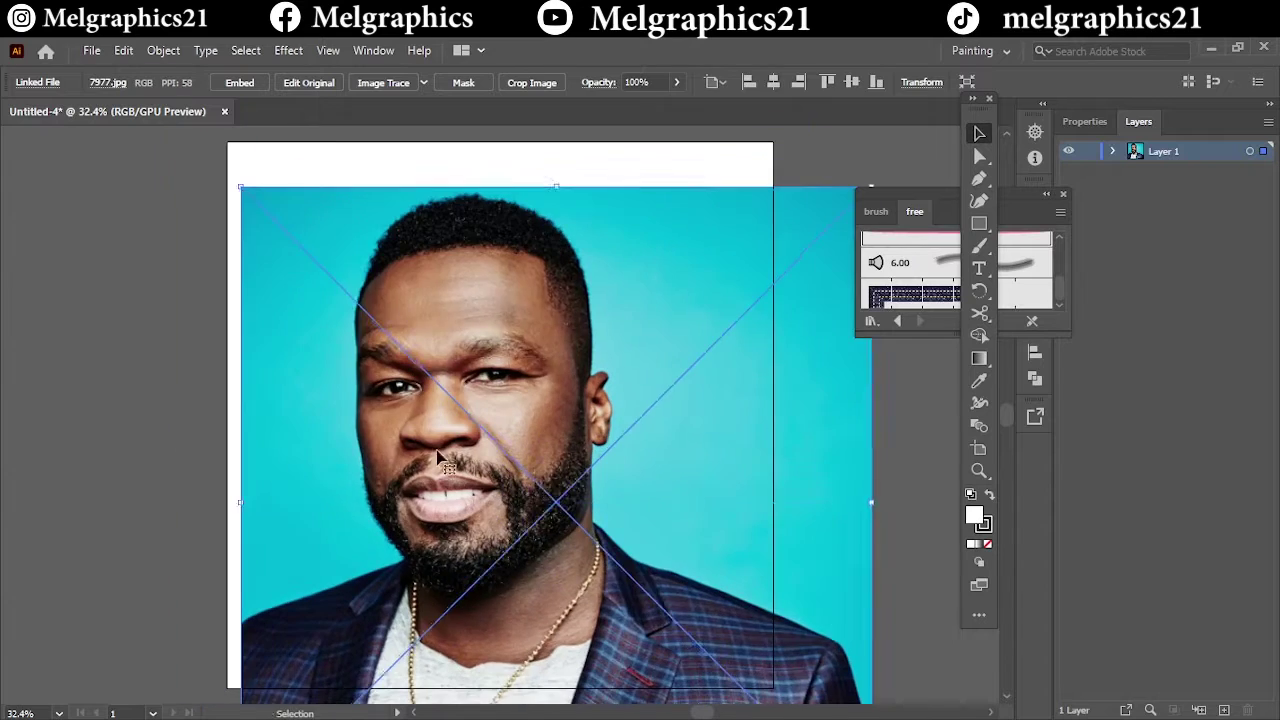
Step: Lower the reference photo's opacity to 68% so it fades for tracing
{"action": "left_click_drag", "start_coordinate": [680, 106], "coordinate": [663, 106]}
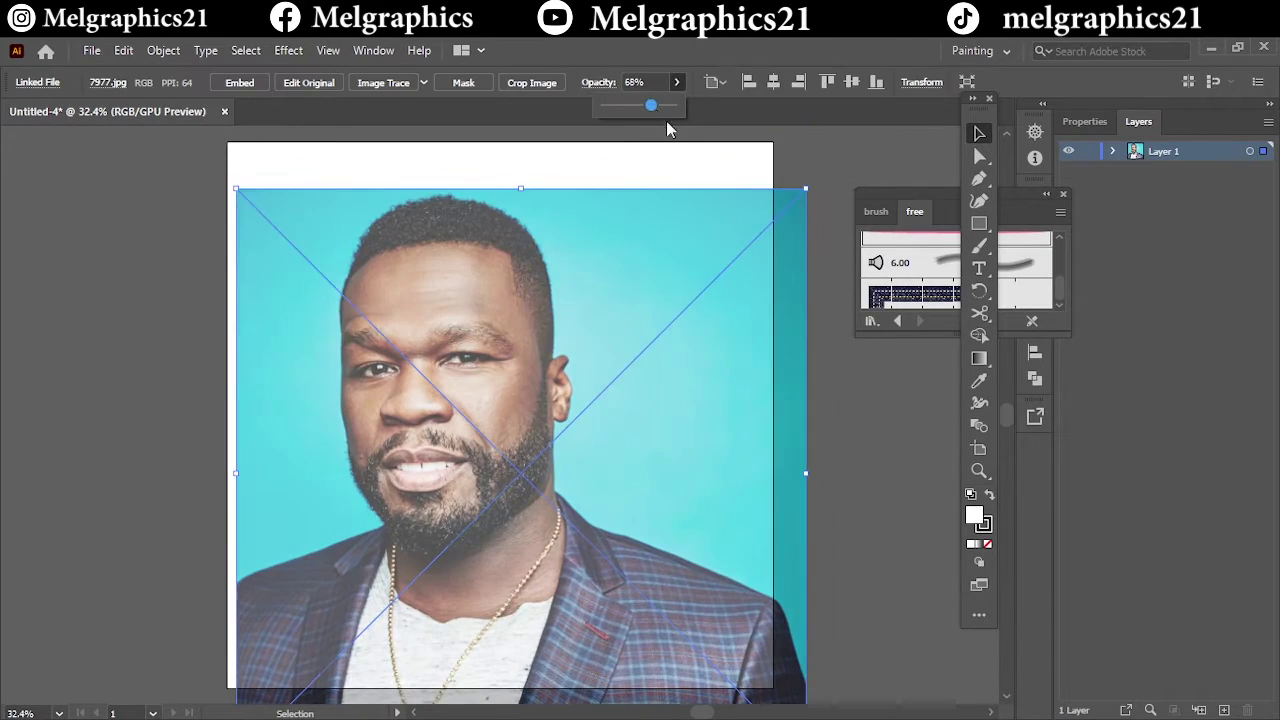
Step: Trace the nose sides, both nostril curves and the nose bridge in black
{"action": "scroll", "coordinate": [364, 401], "scroll_direction": "up", "scroll_amount": 5}
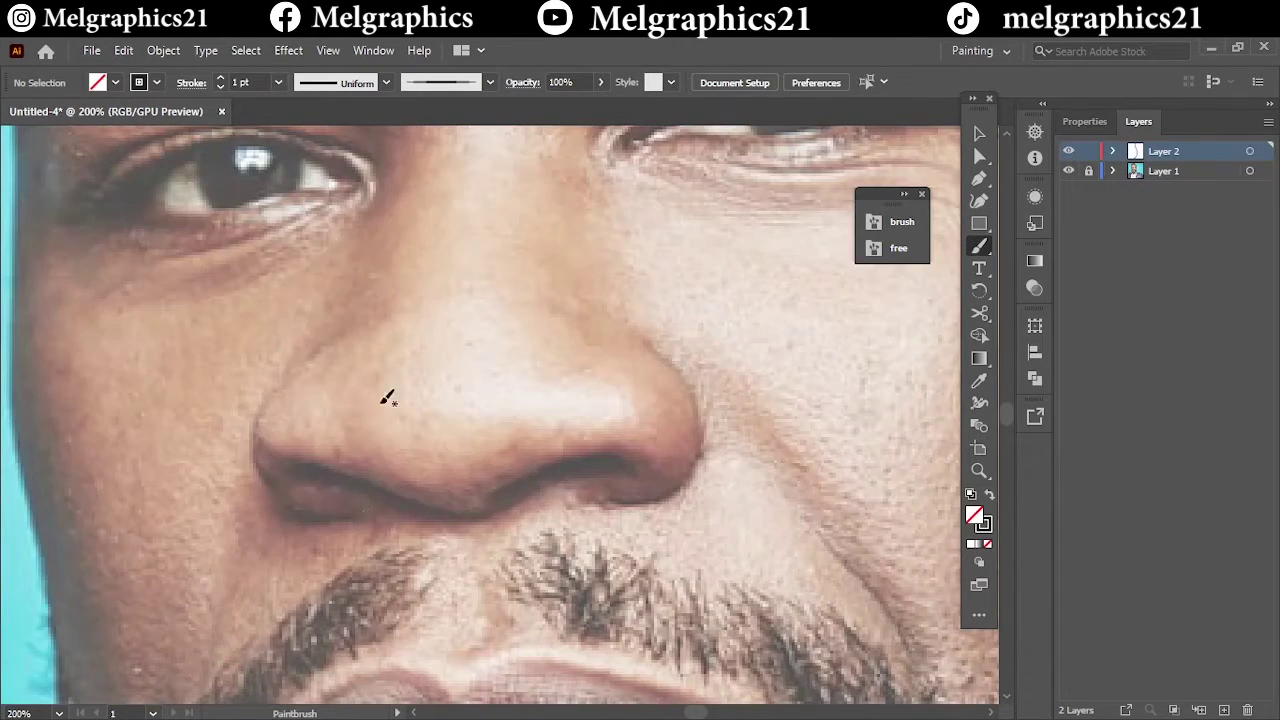
{"action": "left_click_drag", "start_coordinate": [278, 390], "coordinate": [371, 491]}
{"action": "left_click_drag", "start_coordinate": [286, 480], "coordinate": [488, 530]}
{"action": "left_click_drag", "start_coordinate": [487, 510], "coordinate": [643, 514]}
{"action": "left_click_drag", "start_coordinate": [612, 322], "coordinate": [605, 516]}
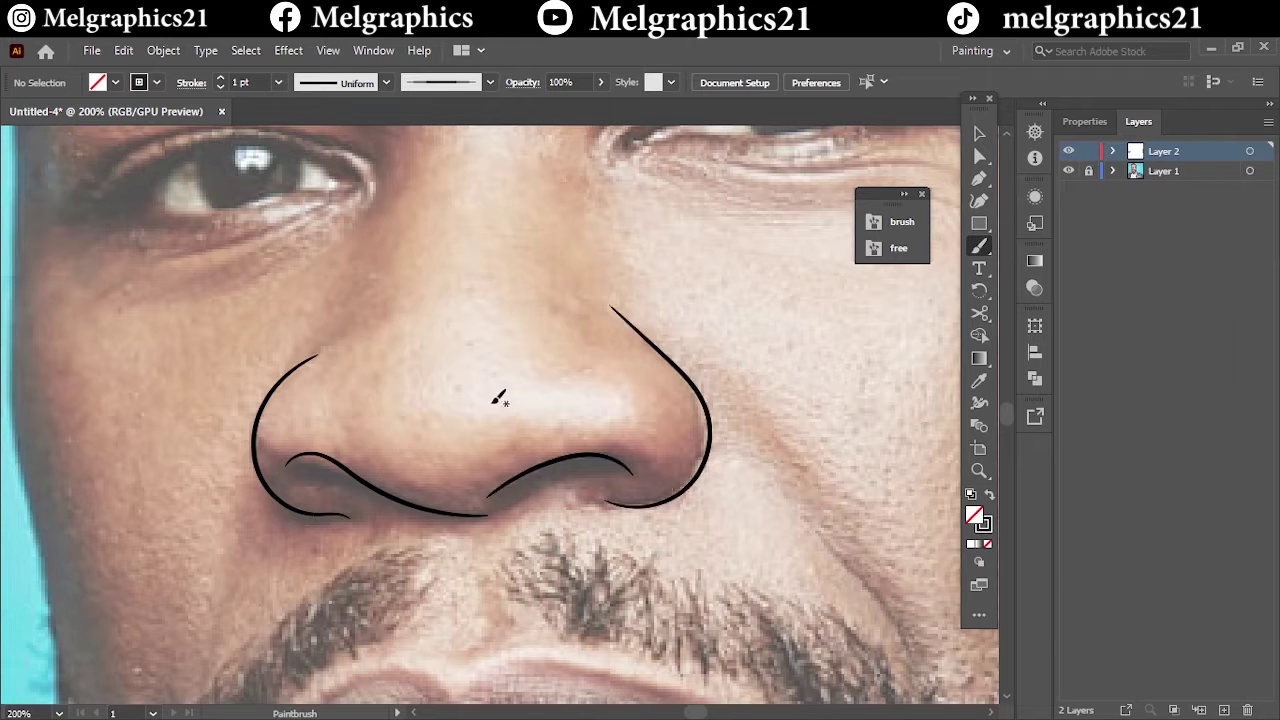
{"action": "scroll", "coordinate": [388, 418], "scroll_direction": "up", "scroll_amount": 3}
{"action": "left_click_drag", "start_coordinate": [357, 274], "coordinate": [390, 418]}
{"action": "left_click_drag", "start_coordinate": [556, 250], "coordinate": [566, 294]}
Step: Outline both eyes: upper and lower lids, irises and corner details
{"action": "scroll", "coordinate": [580, 295], "scroll_direction": "left", "scroll_amount": 5}
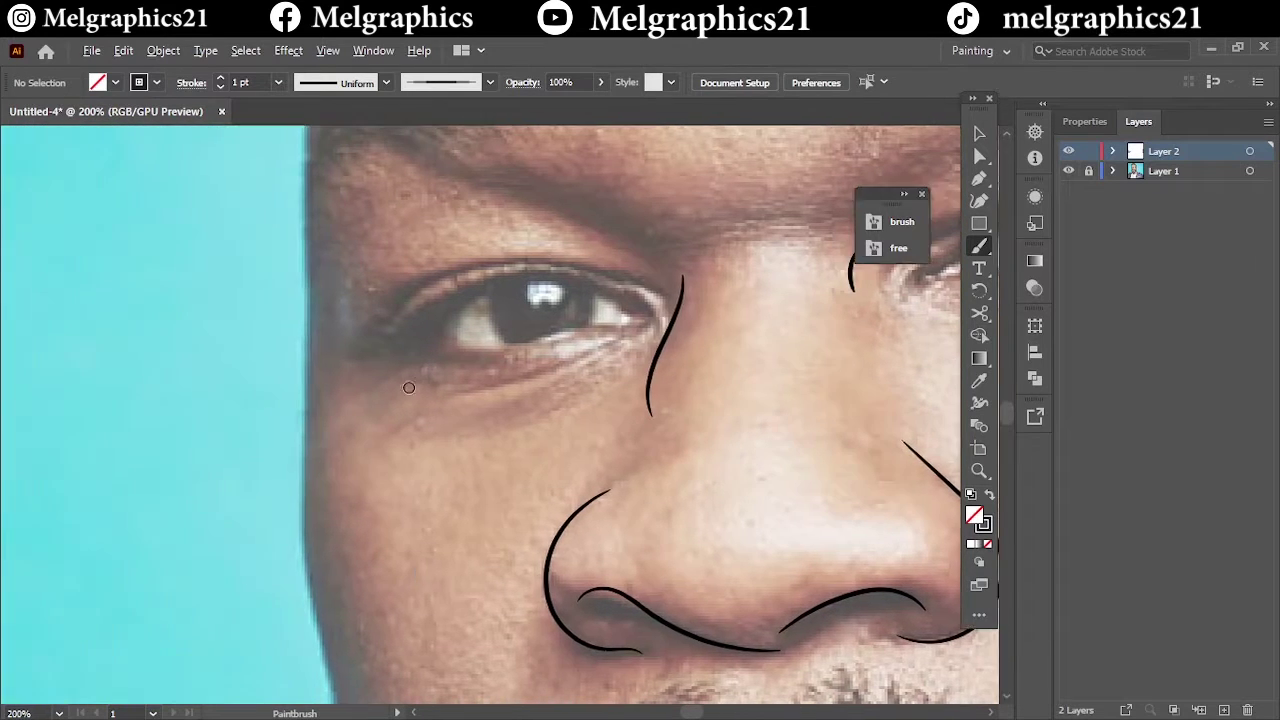
{"action": "key", "text": "ctrl+plus"}
{"action": "mouse_move", "coordinate": [278, 440]}
{"action": "left_mouse_down"}
{"action": "mouse_move", "coordinate": [786, 350]}
{"action": "mouse_move", "coordinate": [816, 432]}
{"action": "mouse_move", "coordinate": [757, 355]}
{"action": "left_mouse_up"}
{"action": "left_click_drag", "start_coordinate": [740, 425], "coordinate": [770, 398]}
{"action": "left_click_drag", "start_coordinate": [497, 340], "coordinate": [690, 425]}
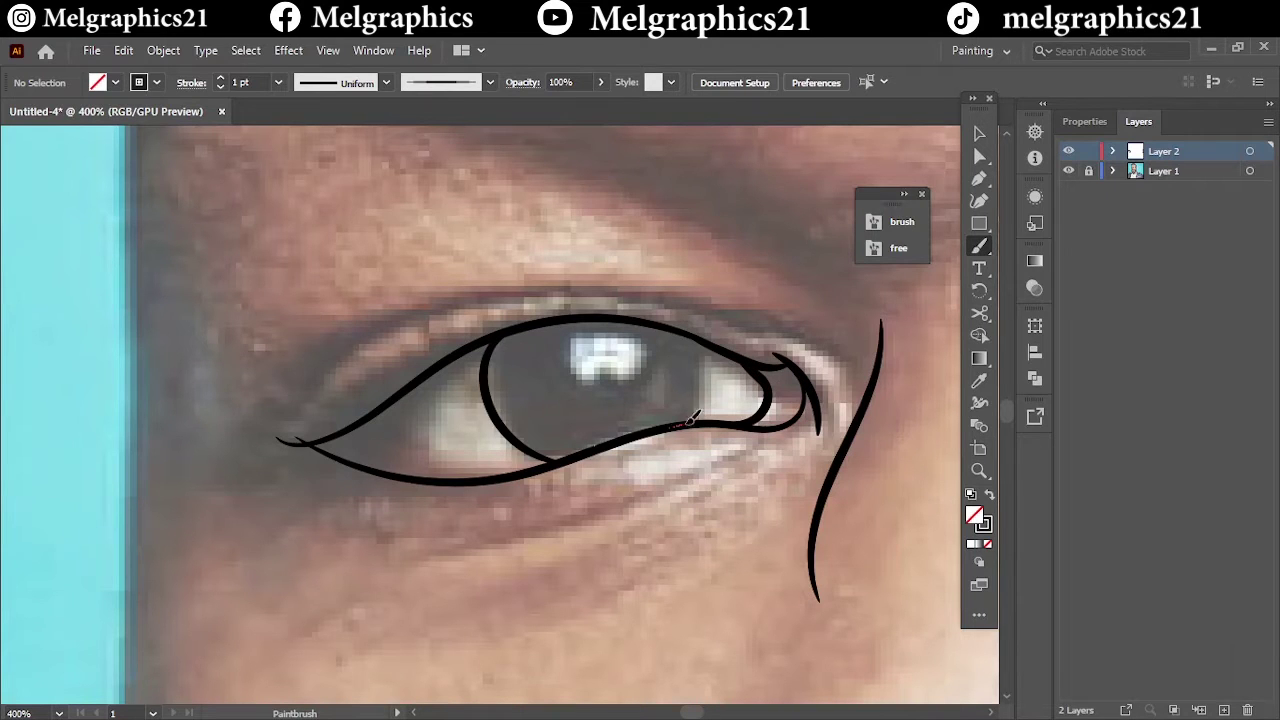
{"action": "left_click_drag", "start_coordinate": [675, 350], "coordinate": [720, 425]}
{"action": "scroll", "coordinate": [657, 194], "scroll_direction": "right", "scroll_amount": 10}
{"action": "scroll", "coordinate": [190, 370], "scroll_direction": "up", "scroll_amount": 3}
{"action": "mouse_move", "coordinate": [278, 356]}
{"action": "left_mouse_down"}
{"action": "mouse_move", "coordinate": [104, 362]}
{"action": "mouse_move", "coordinate": [300, 230]}
{"action": "mouse_move", "coordinate": [816, 321]}
{"action": "left_mouse_up"}
{"action": "left_click_drag", "start_coordinate": [612, 296], "coordinate": [614, 300]}
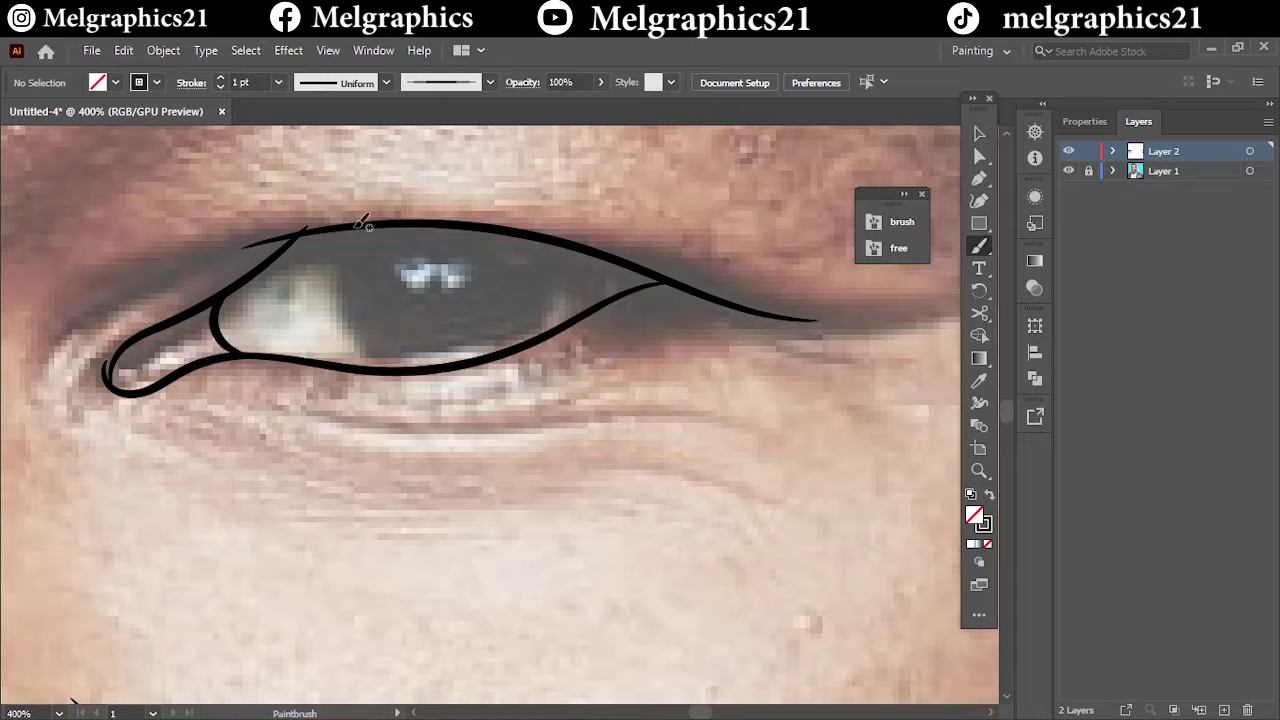
{"action": "left_click_drag", "start_coordinate": [351, 228], "coordinate": [334, 357]}
{"action": "left_click_drag", "start_coordinate": [559, 243], "coordinate": [530, 345]}
Step: Trace the upper and lower lips, the lip line and the teeth's lower edge
{"action": "scroll", "coordinate": [423, 479], "scroll_direction": "down", "scroll_amount": 5}
{"action": "scroll", "coordinate": [423, 479], "scroll_direction": "up", "scroll_amount": 2}
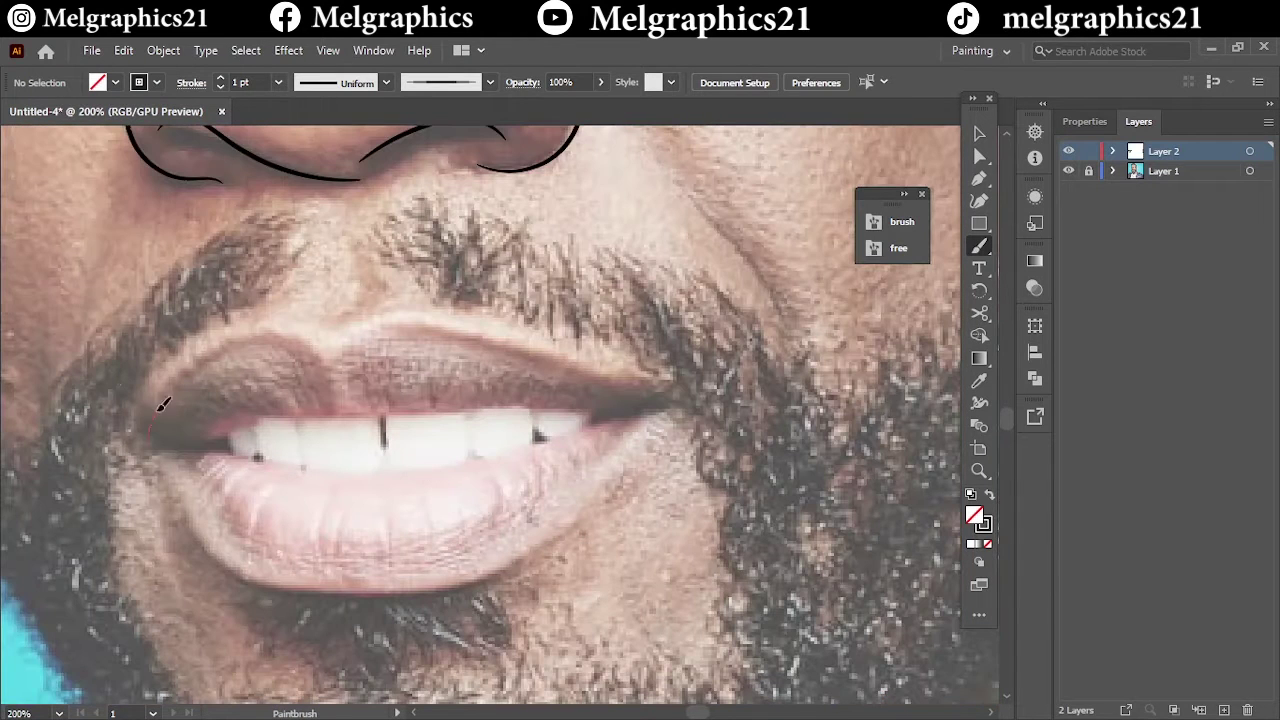
{"action": "mouse_move", "coordinate": [148, 442]}
{"action": "left_mouse_down"}
{"action": "mouse_move", "coordinate": [357, 314]}
{"action": "mouse_move", "coordinate": [664, 404]}
{"action": "left_mouse_up"}
{"action": "key", "text": "ctrl+z"}
{"action": "left_click_drag", "start_coordinate": [367, 313], "coordinate": [674, 400]}
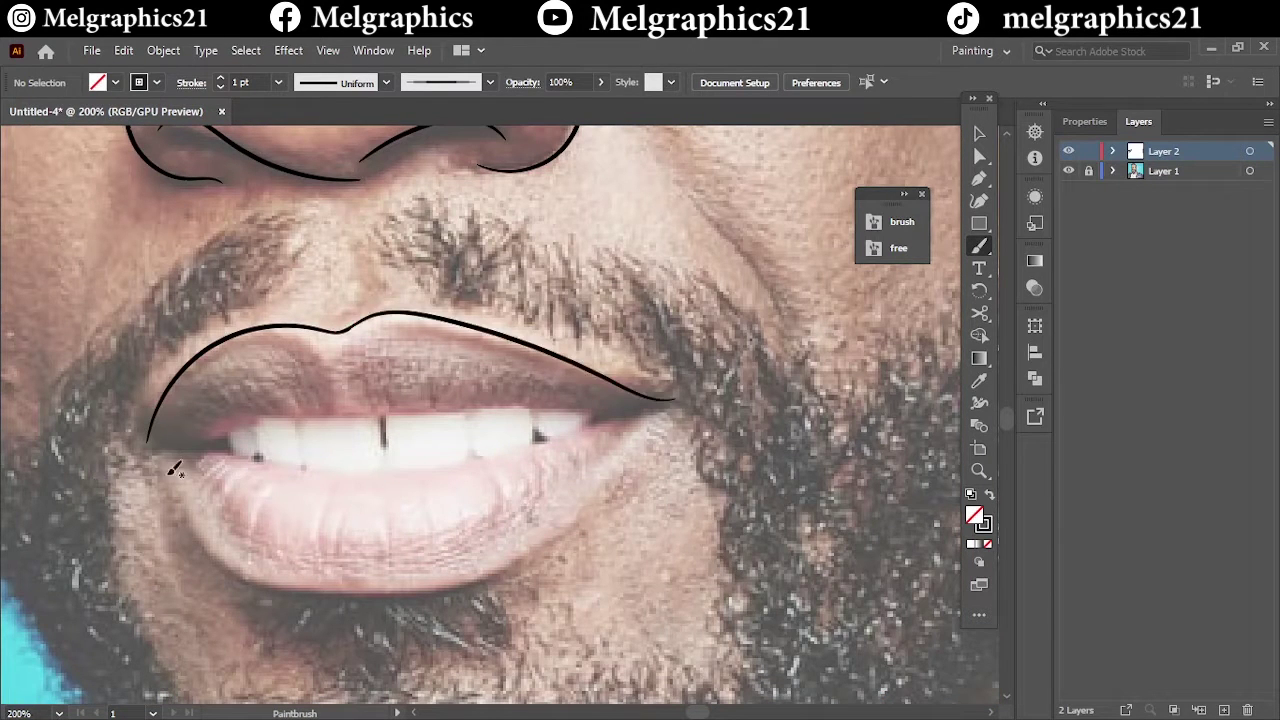
{"action": "left_click_drag", "start_coordinate": [474, 578], "coordinate": [672, 390]}
{"action": "scroll", "coordinate": [230, 440], "scroll_direction": "left", "scroll_amount": 2}
{"action": "scroll", "coordinate": [230, 440], "scroll_direction": "up", "scroll_amount": 3}
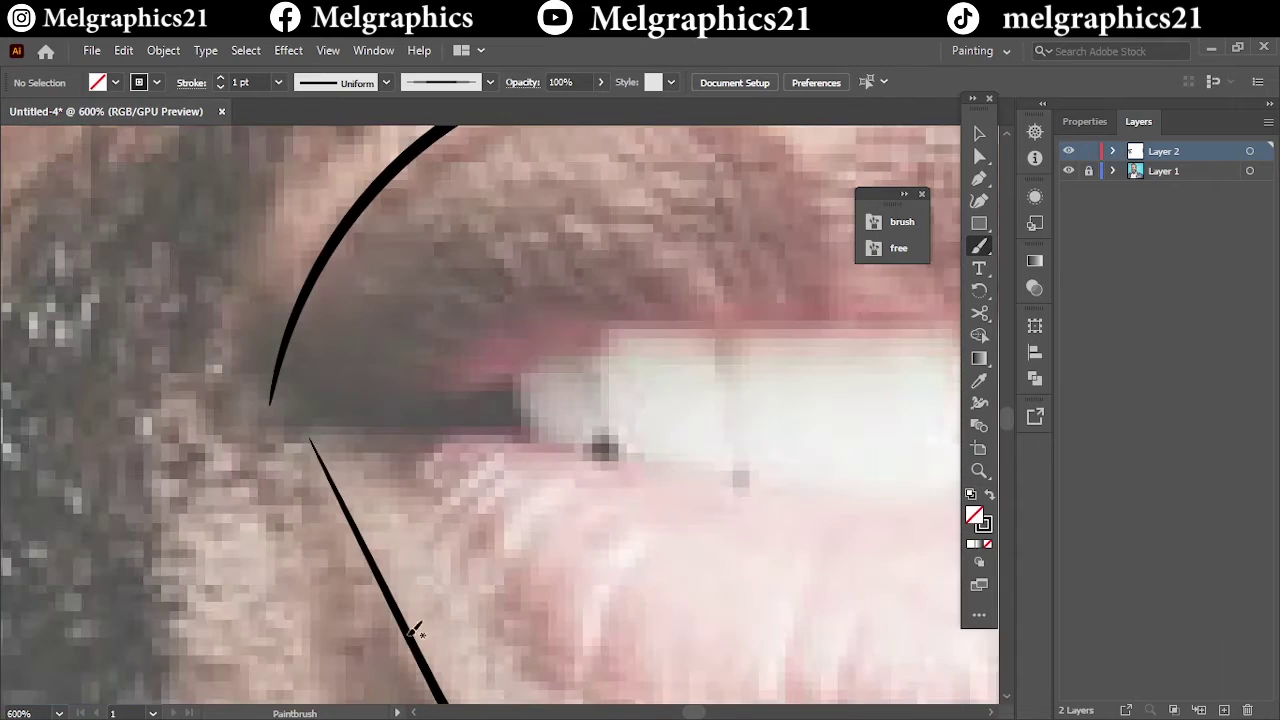
{"action": "scroll", "coordinate": [242, 453], "scroll_direction": "down", "scroll_amount": 3}
{"action": "scroll", "coordinate": [242, 453], "scroll_direction": "up", "scroll_amount": 2}
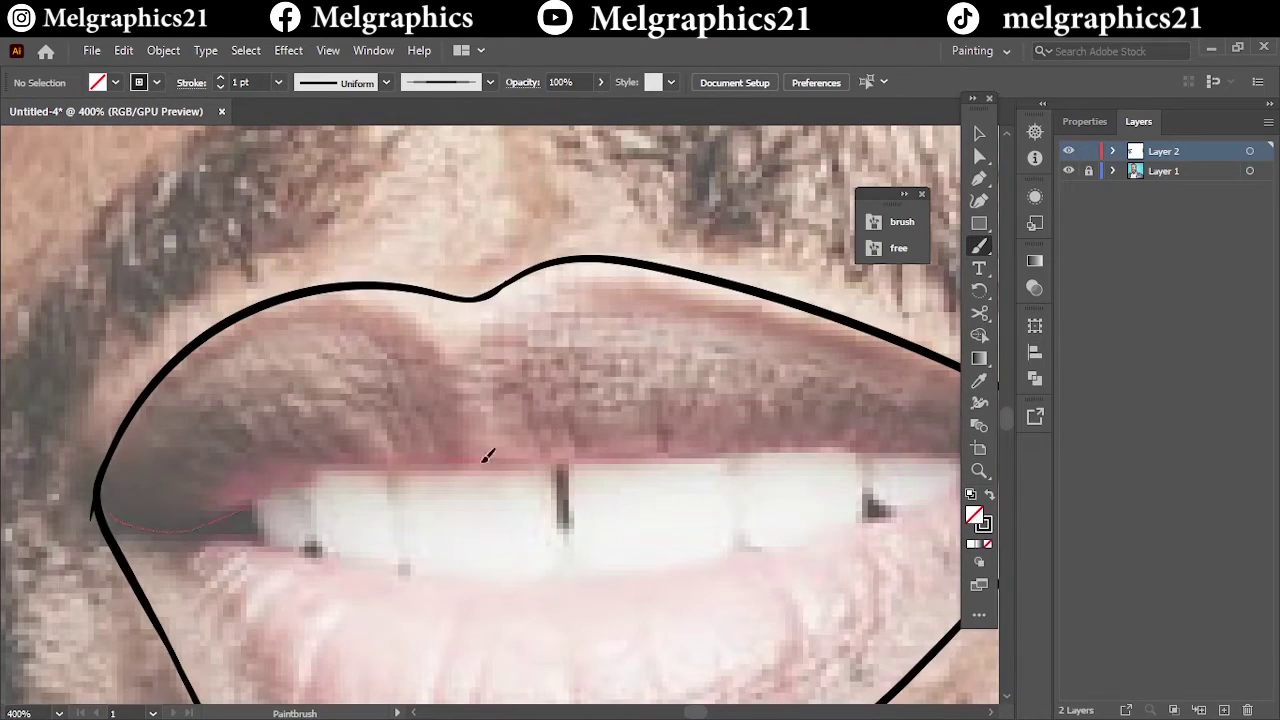
{"action": "scroll", "coordinate": [800, 456], "scroll_direction": "right", "scroll_amount": 3}
{"action": "mouse_move", "coordinate": [487, 456]}
{"action": "left_mouse_down"}
{"action": "mouse_move", "coordinate": [537, 452]}
{"action": "mouse_move", "coordinate": [270, 460]}
{"action": "mouse_move", "coordinate": [871, 434]}
{"action": "left_mouse_up"}
{"action": "scroll", "coordinate": [825, 445], "scroll_direction": "down", "scroll_amount": 3}
{"action": "scroll", "coordinate": [871, 434], "scroll_direction": "up", "scroll_amount": 3}
{"action": "left_click_drag", "start_coordinate": [535, 410], "coordinate": [749, 343]}
Step: Trace the left face edge, the ear's outer rim and lobe, and an inner-ear line
{"action": "scroll", "coordinate": [800, 330], "scroll_direction": "down", "scroll_amount": 5}
{"action": "scroll", "coordinate": [363, 397], "scroll_direction": "up", "scroll_amount": 3}
{"action": "scroll", "coordinate": [426, 452], "scroll_direction": "down", "scroll_amount": 1}
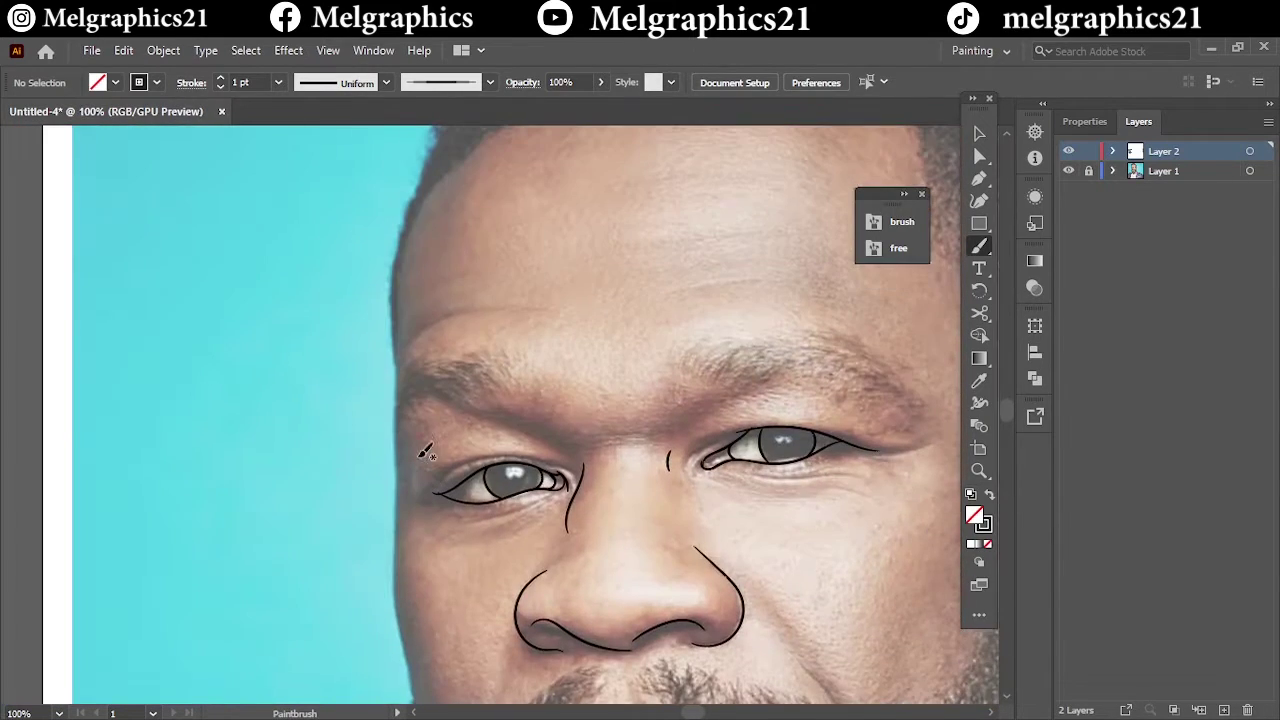
{"action": "scroll", "coordinate": [409, 410], "scroll_direction": "up", "scroll_amount": 1}
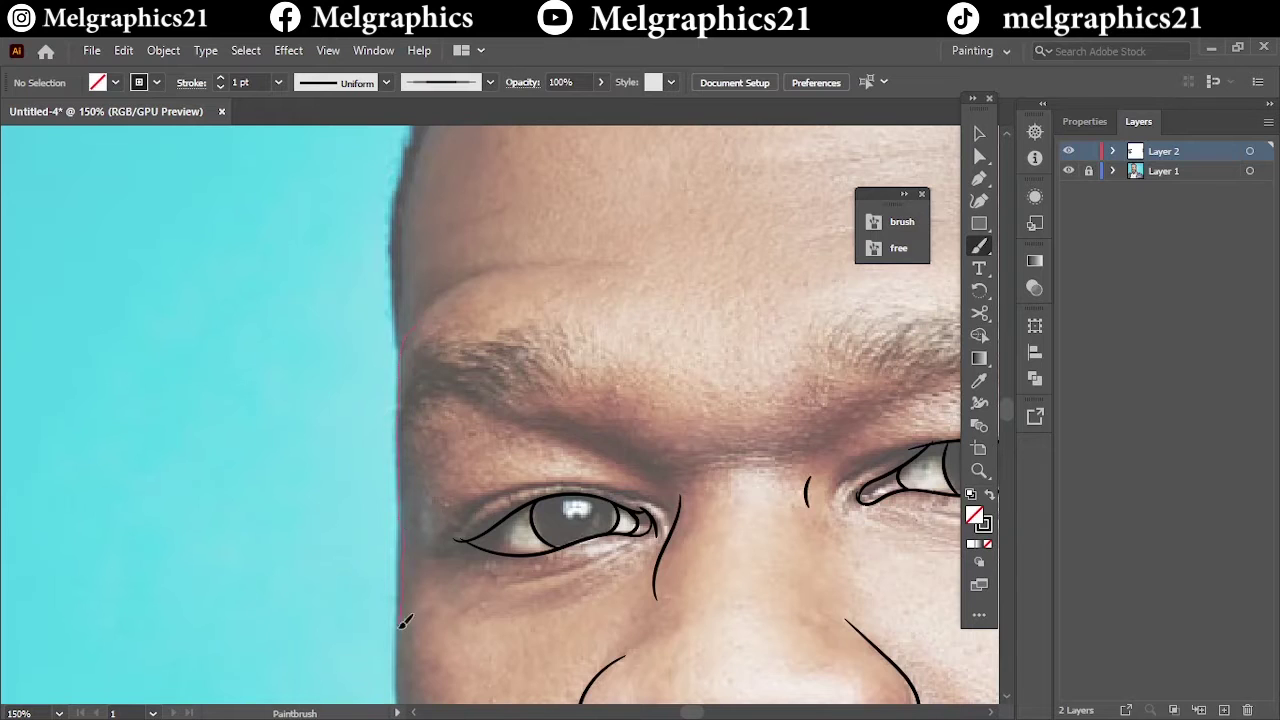
{"action": "left_click_drag", "start_coordinate": [405, 621], "coordinate": [398, 330]}
{"action": "scroll", "coordinate": [399, 582], "scroll_direction": "down", "scroll_amount": 4}
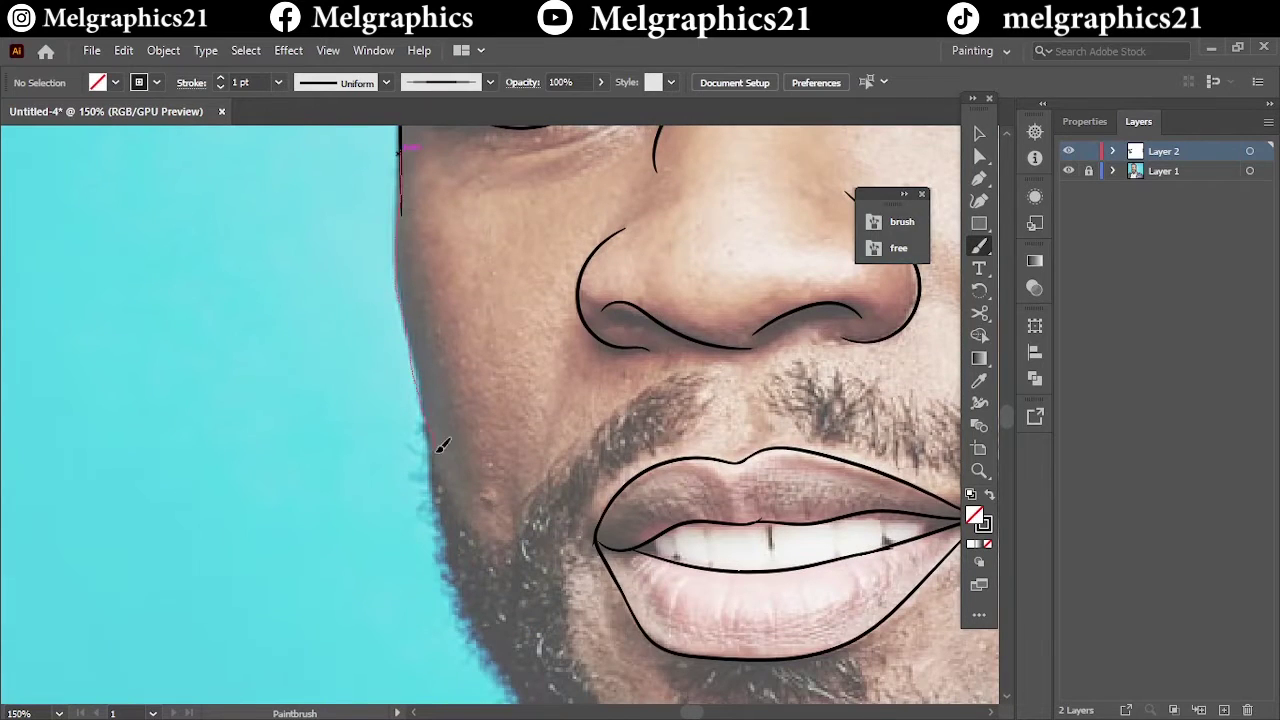
{"action": "scroll", "coordinate": [409, 306], "scroll_direction": "up", "scroll_amount": 3}
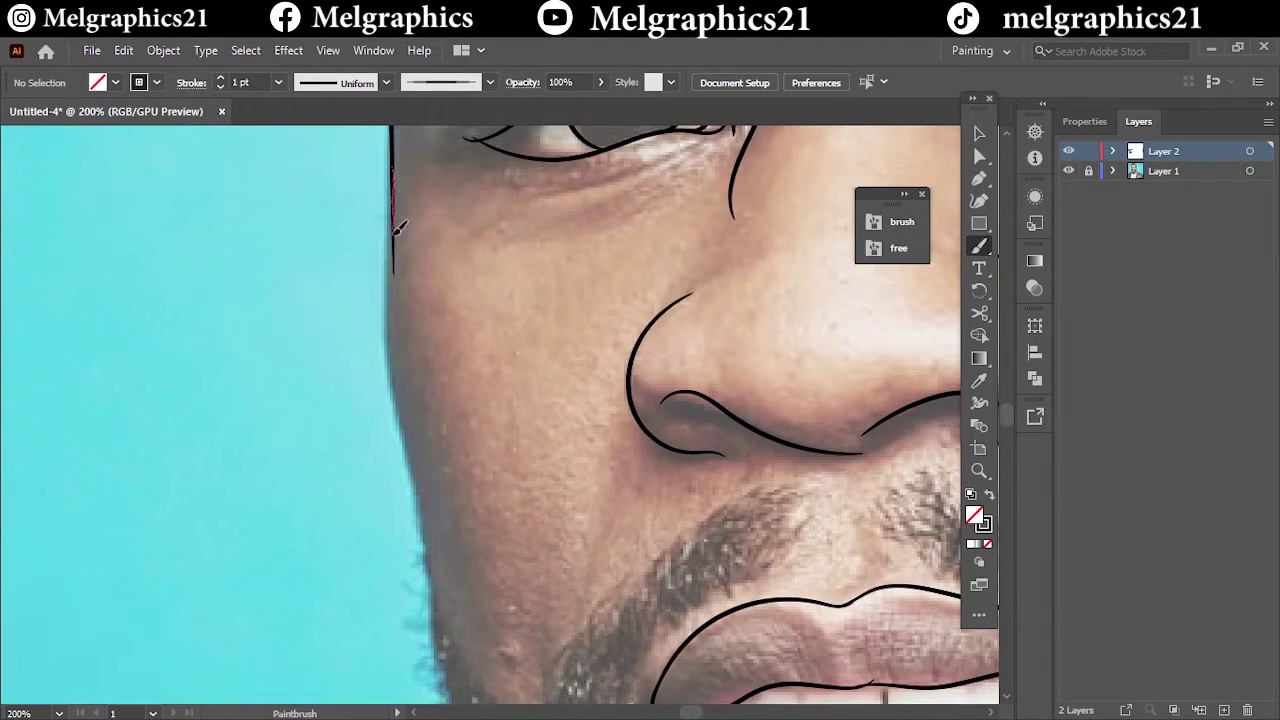
{"action": "scroll", "coordinate": [577, 457], "scroll_direction": "right", "scroll_amount": 10}
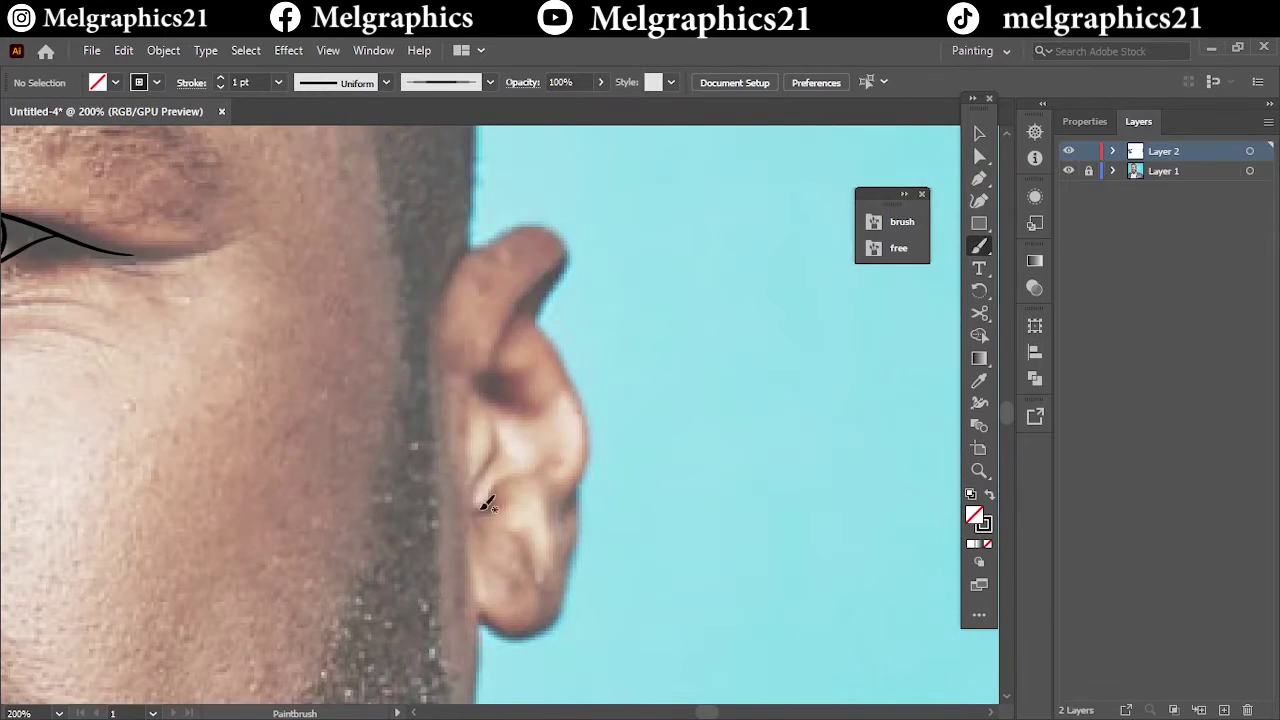
{"action": "mouse_move", "coordinate": [478, 503]}
{"action": "left_mouse_down"}
{"action": "mouse_move", "coordinate": [555, 268]}
{"action": "mouse_move", "coordinate": [466, 250]}
{"action": "left_mouse_up"}
{"action": "scroll", "coordinate": [566, 357], "scroll_direction": "up", "scroll_amount": 2}
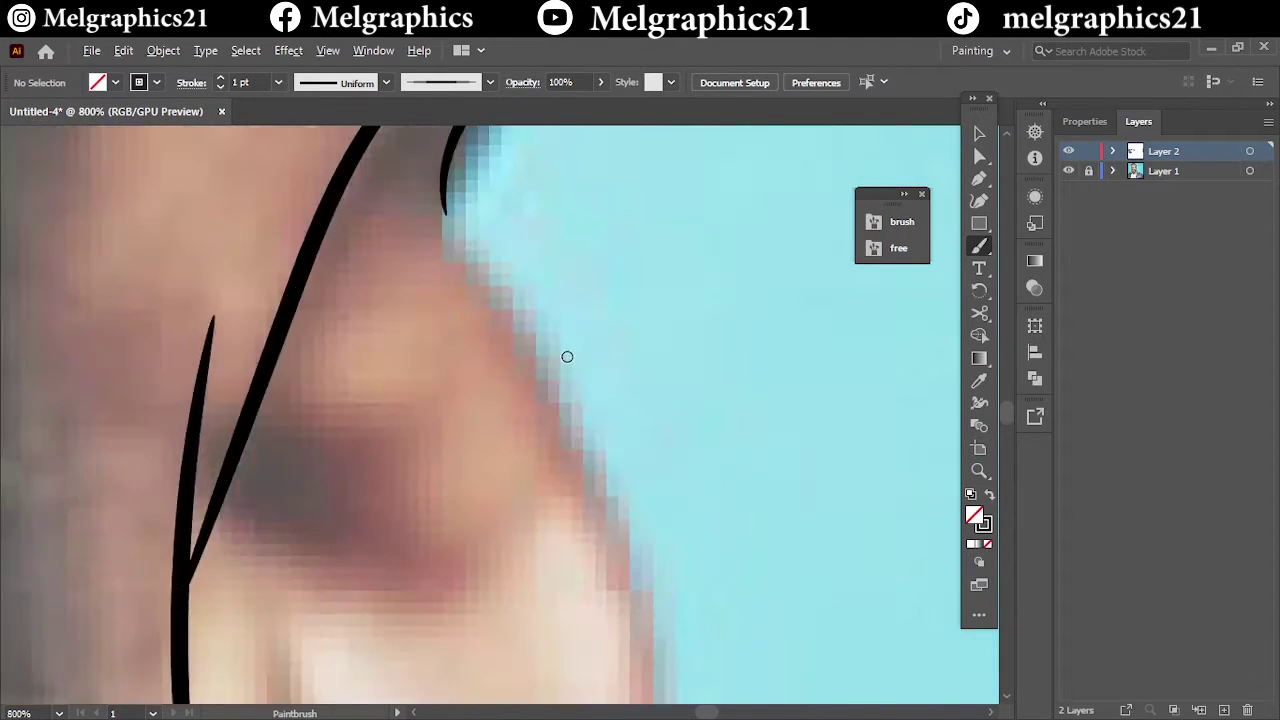
{"action": "scroll", "coordinate": [521, 316], "scroll_direction": "down", "scroll_amount": 3}
{"action": "scroll", "coordinate": [552, 623], "scroll_direction": "up", "scroll_amount": 2}
{"action": "left_click_drag", "start_coordinate": [491, 586], "coordinate": [571, 335]}
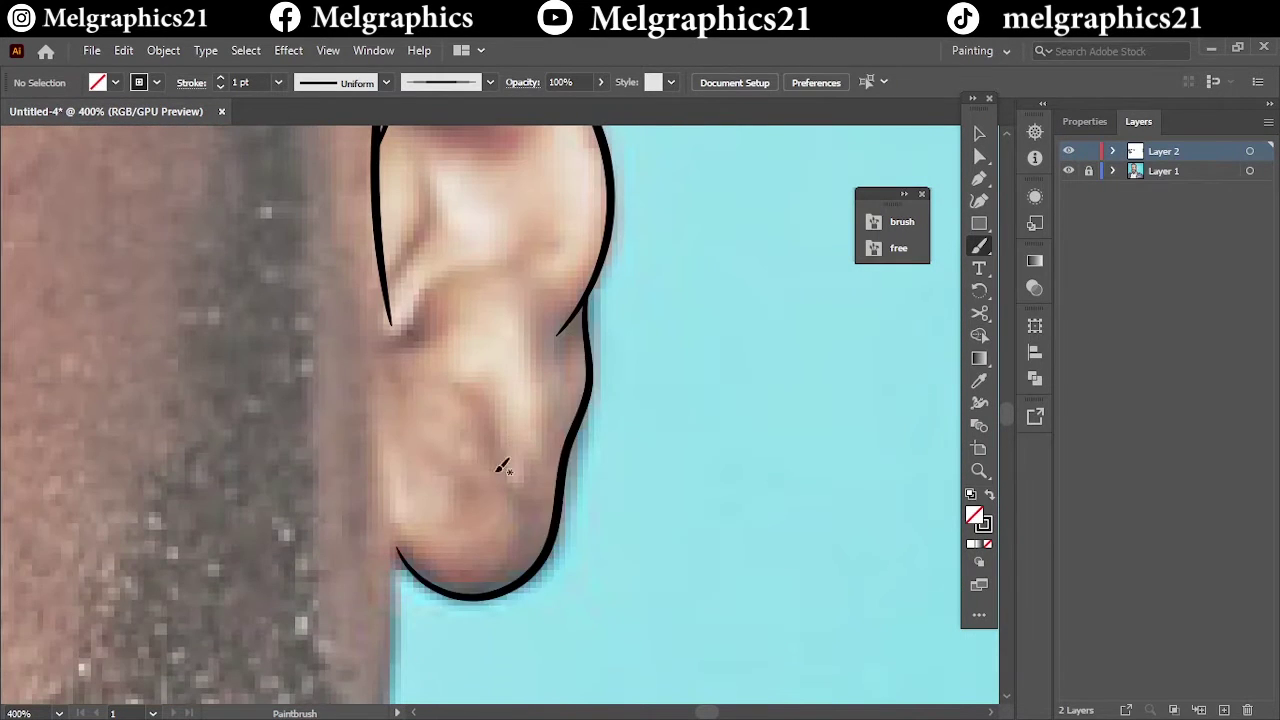
{"action": "scroll", "coordinate": [441, 490], "scroll_direction": "up", "scroll_amount": 3}
{"action": "mouse_move", "coordinate": [483, 402]}
{"action": "left_mouse_down"}
{"action": "mouse_move", "coordinate": [500, 476]}
{"action": "mouse_move", "coordinate": [414, 519]}
{"action": "left_mouse_up"}
{"action": "scroll", "coordinate": [414, 519], "scroll_direction": "down", "scroll_amount": 4}
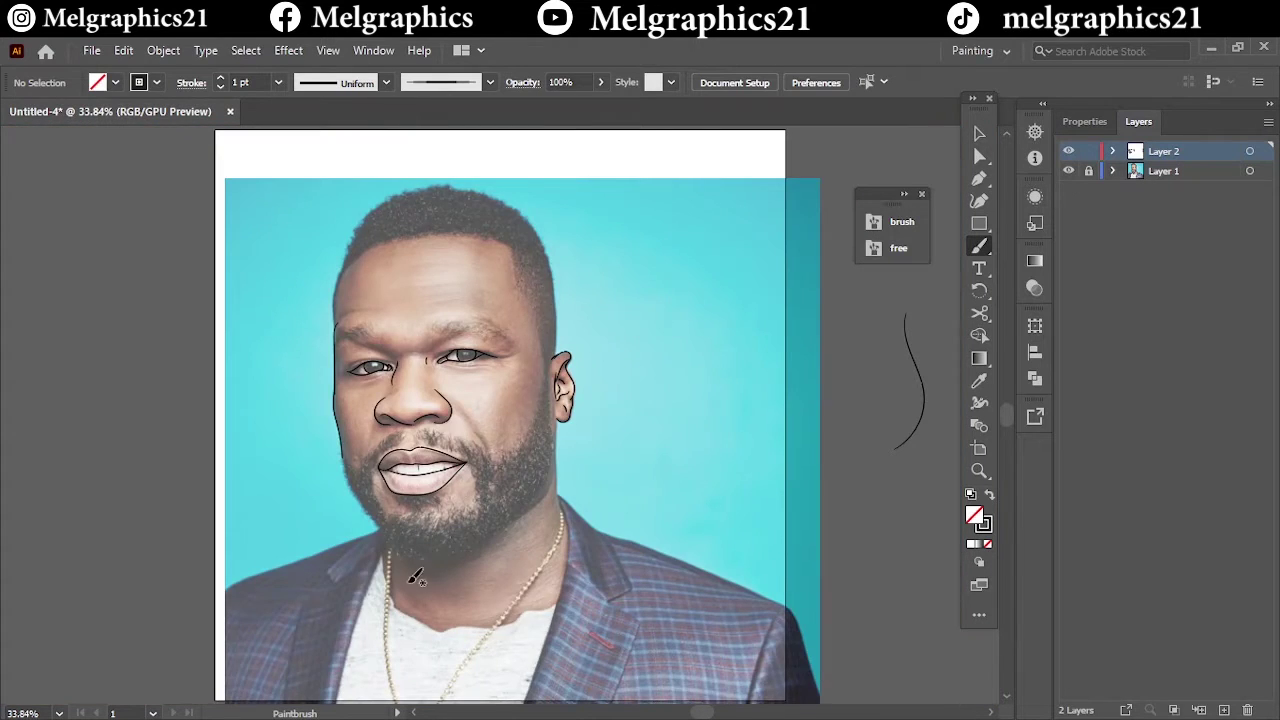
Step: Paint thin creases on the upper and lower lips and gap lines between the teeth
{"action": "scroll", "coordinate": [405, 481], "scroll_direction": "up", "scroll_amount": 5}
{"action": "left_click_drag", "start_coordinate": [409, 340], "coordinate": [522, 393]}
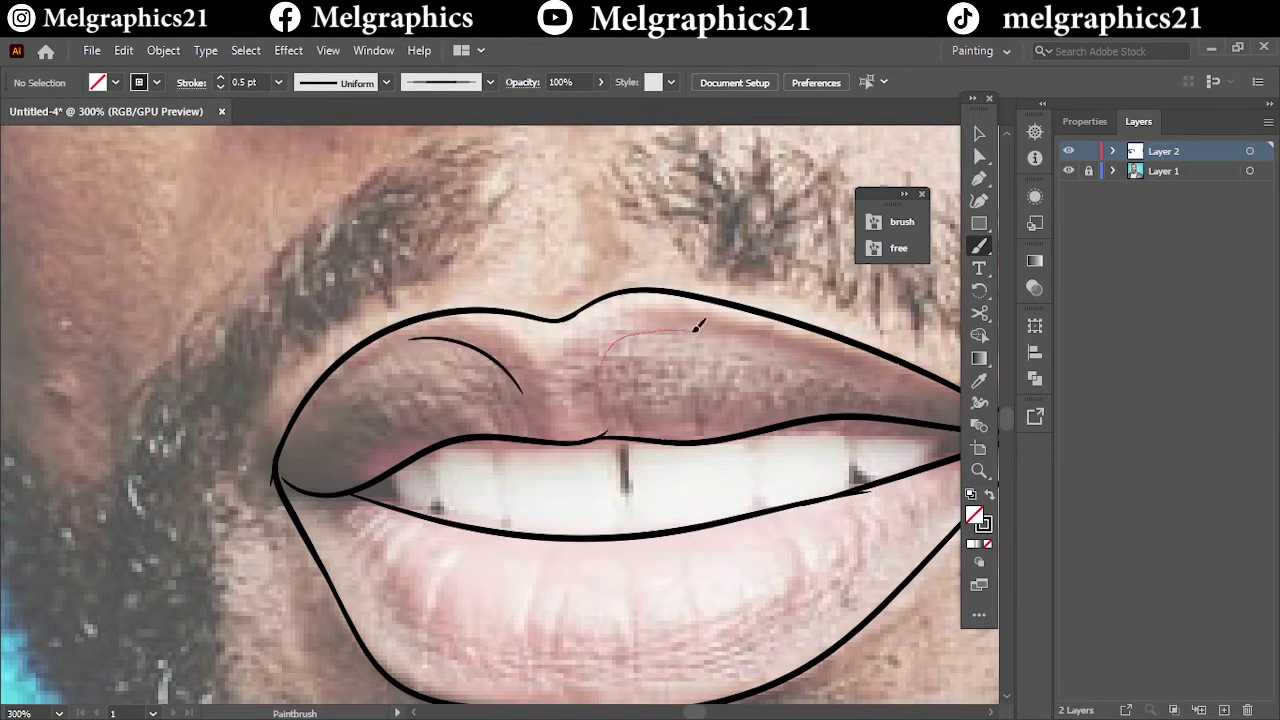
{"action": "left_click_drag", "start_coordinate": [698, 325], "coordinate": [803, 345]}
{"action": "mouse_move", "coordinate": [340, 540]}
{"action": "left_mouse_down"}
{"action": "mouse_move", "coordinate": [371, 591]}
{"action": "mouse_move", "coordinate": [457, 660]}
{"action": "left_mouse_up"}
{"action": "scroll", "coordinate": [457, 660], "scroll_direction": "down", "scroll_amount": 4}
{"action": "scroll", "coordinate": [403, 450], "scroll_direction": "up", "scroll_amount": 4}
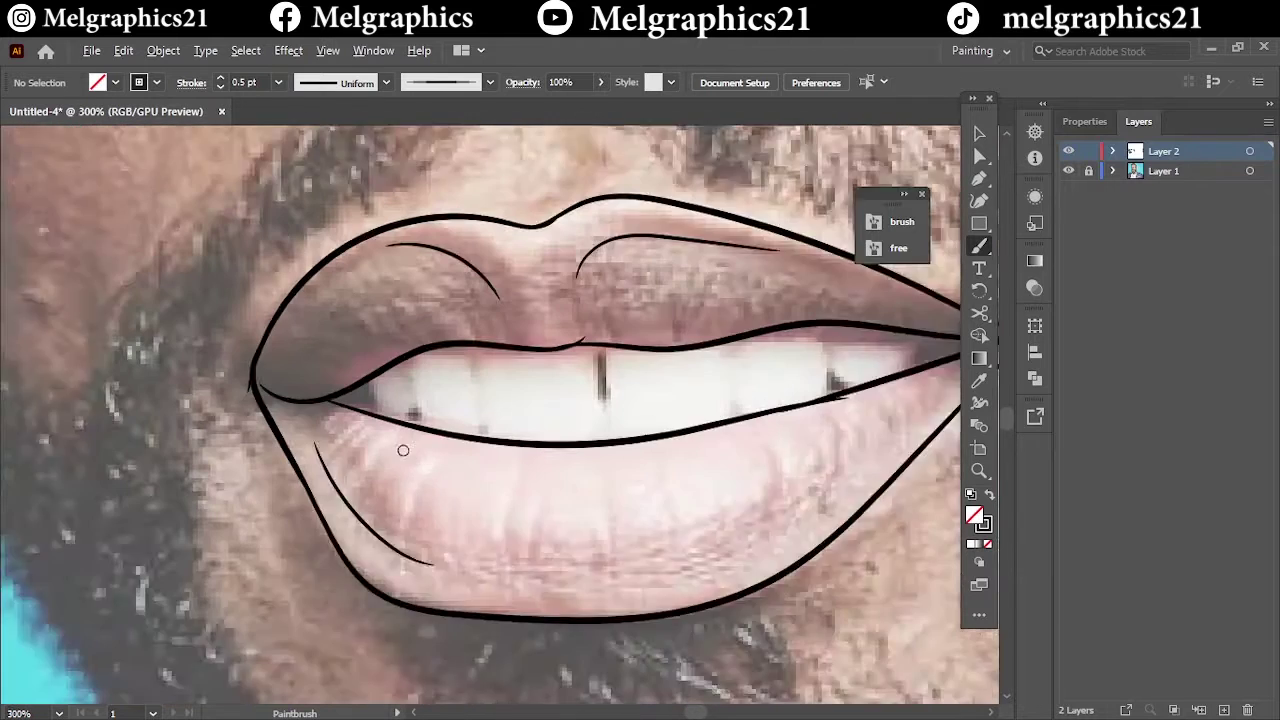
{"action": "scroll", "coordinate": [495, 365], "scroll_direction": "up", "scroll_amount": 1}
{"action": "left_click_drag", "start_coordinate": [473, 346], "coordinate": [612, 328]}
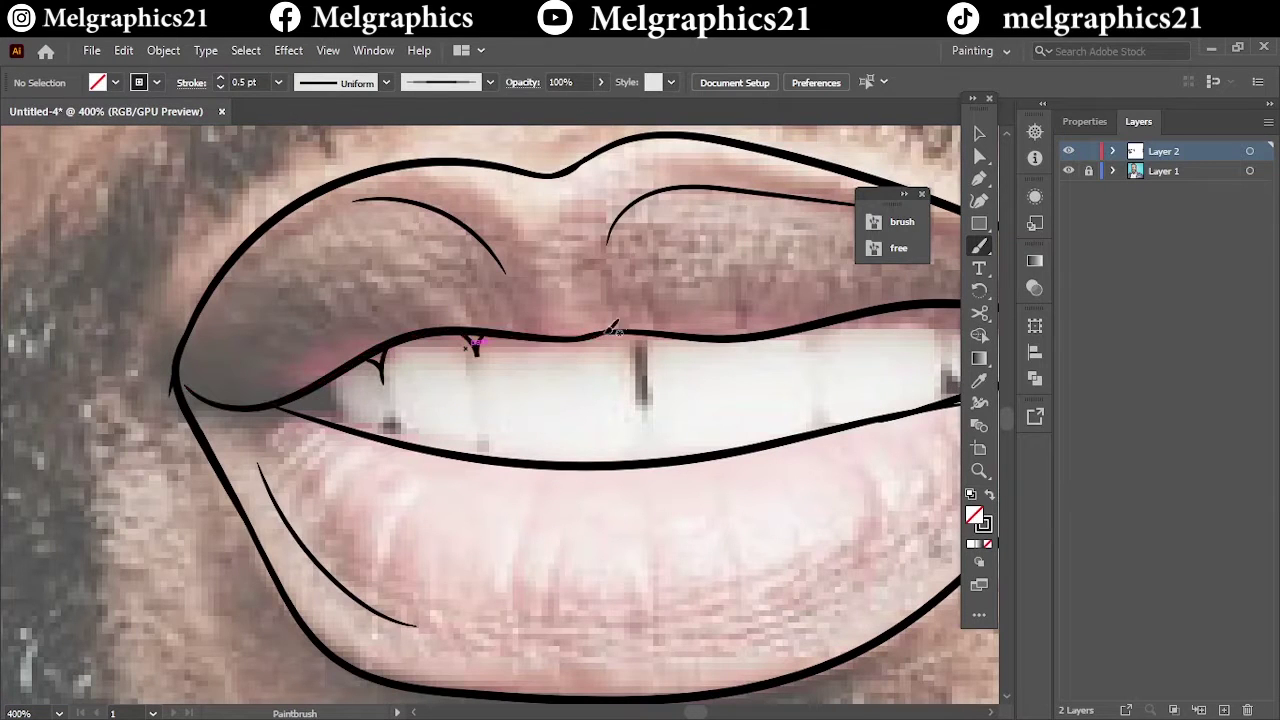
{"action": "left_click_drag", "start_coordinate": [645, 400], "coordinate": [641, 432]}
{"action": "scroll", "coordinate": [607, 340], "scroll_direction": "right", "scroll_amount": 5}
Step: Add thin eyelid crease lines and two wrinkle lines under the eye
{"action": "key", "text": "ctrl+0"}
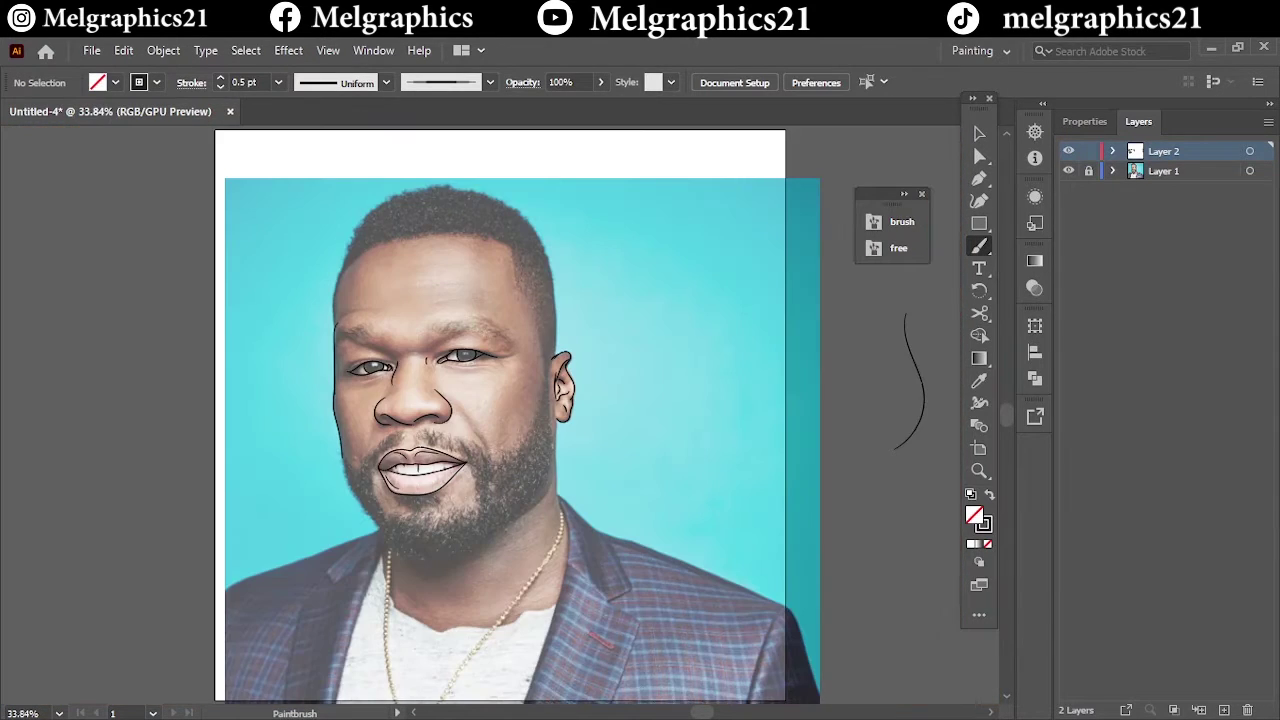
{"action": "scroll", "coordinate": [372, 365], "scroll_direction": "up", "scroll_amount": 7}
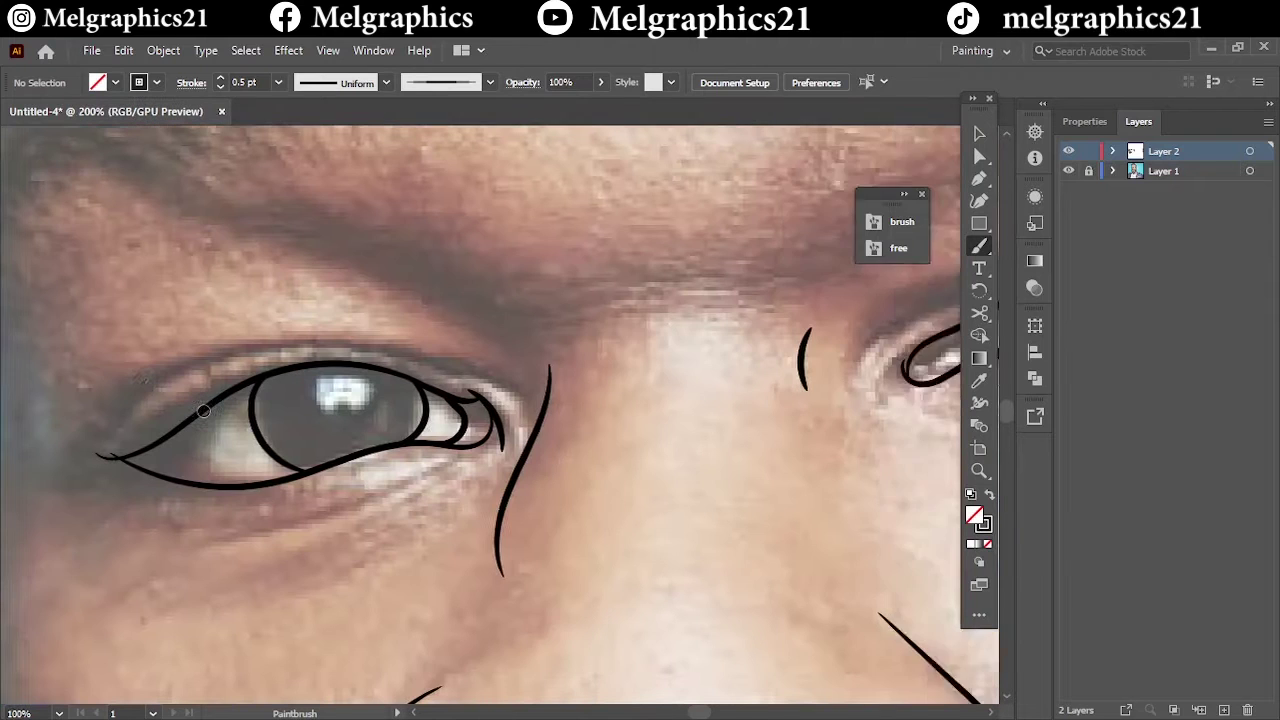
{"action": "scroll", "coordinate": [440, 540], "scroll_direction": "left", "scroll_amount": 1}
{"action": "mouse_move", "coordinate": [150, 460]}
{"action": "left_mouse_down"}
{"action": "mouse_move", "coordinate": [549, 357]}
{"action": "mouse_move", "coordinate": [596, 415]}
{"action": "left_mouse_up"}
{"action": "scroll", "coordinate": [596, 415], "scroll_direction": "right", "scroll_amount": 10}
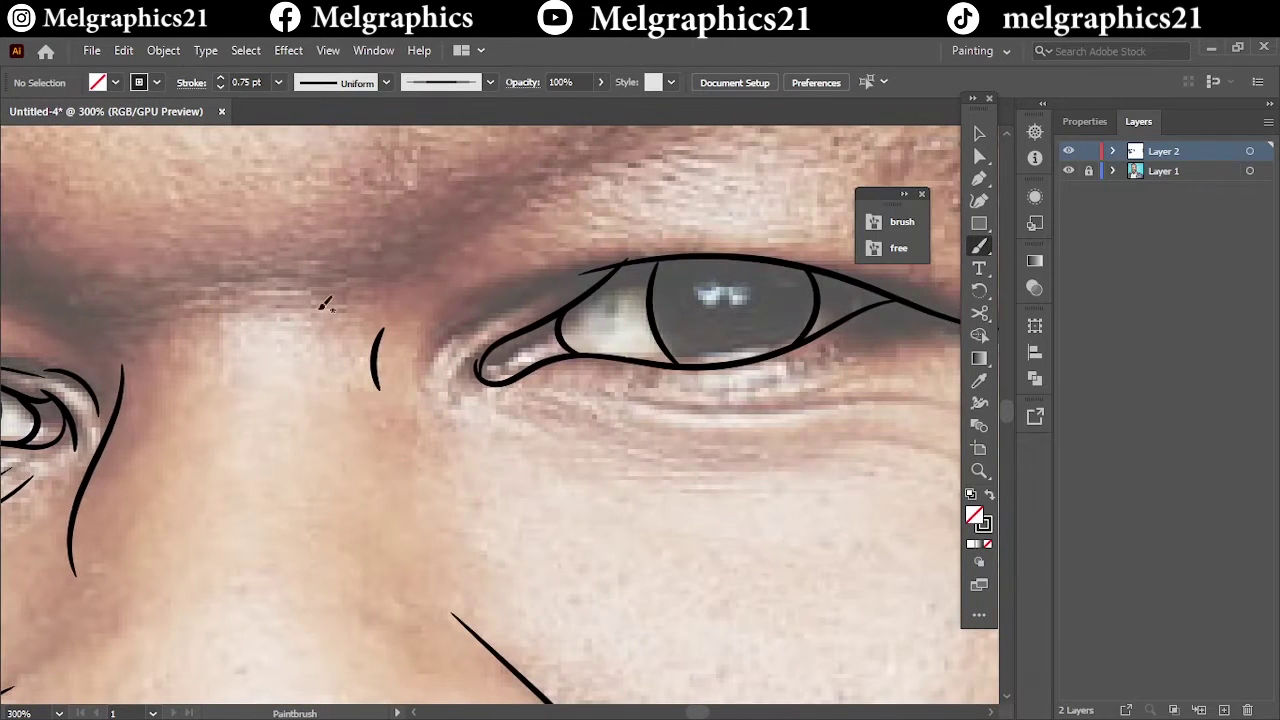
{"action": "left_click_drag", "start_coordinate": [425, 383], "coordinate": [740, 262]}
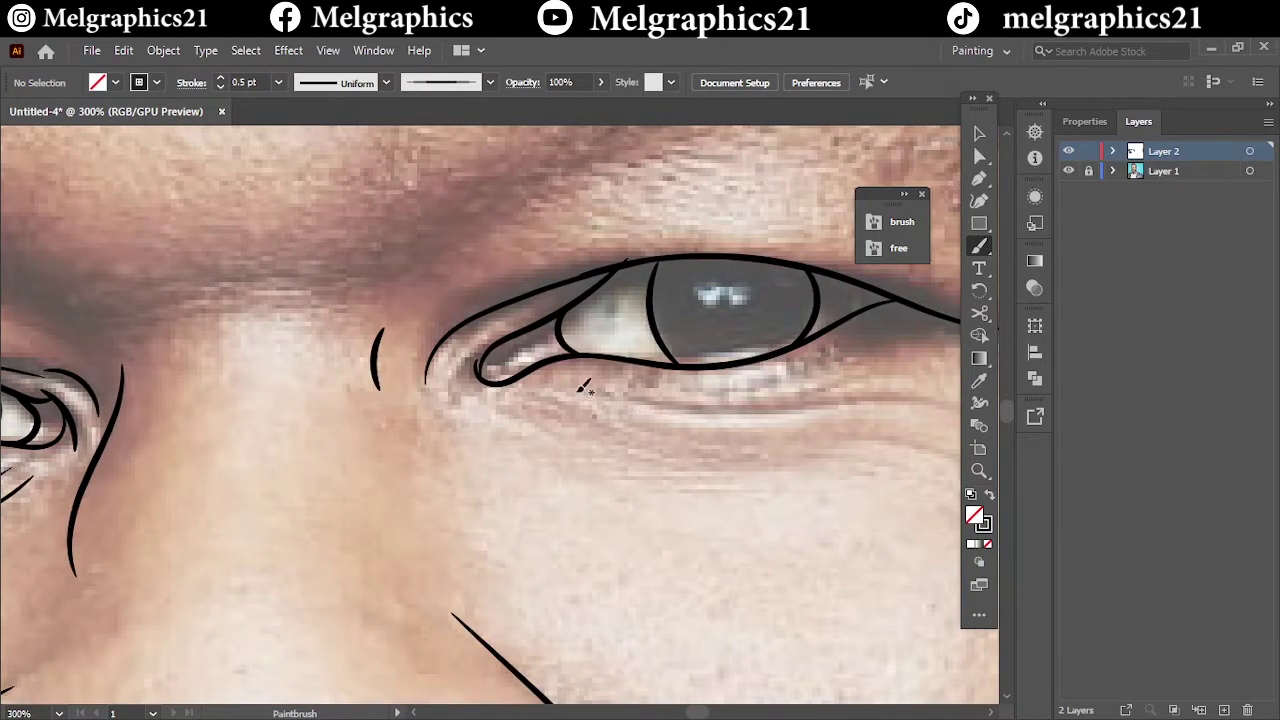
{"action": "left_click_drag", "start_coordinate": [585, 392], "coordinate": [908, 402]}
{"action": "scroll", "coordinate": [908, 404], "scroll_direction": "right", "scroll_amount": 5}
{"action": "left_click_drag", "start_coordinate": [565, 438], "coordinate": [703, 462]}
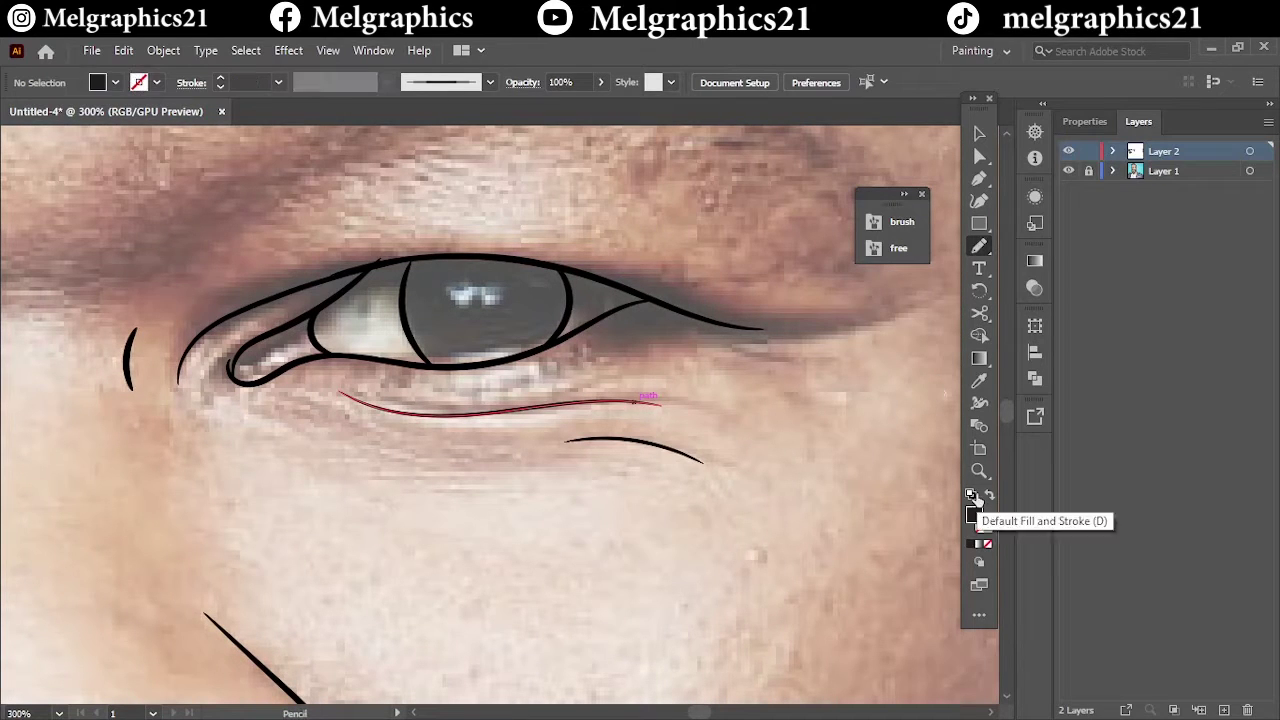
Step: Set a black fill with no stroke and switch to the Pencil tool
{"action": "double_click", "coordinate": [974, 515]}
{"action": "left_click", "coordinate": [1128, 249]}
{"action": "key", "text": "n"}
{"action": "scroll", "coordinate": [500, 265], "scroll_direction": "up", "scroll_amount": 4}
Step: Fill both irises and the eyes' upper edges with solid black shapes
{"action": "mouse_move", "coordinate": [230, 624]}
{"action": "left_mouse_down"}
{"action": "mouse_move", "coordinate": [214, 449]}
{"action": "mouse_move", "coordinate": [766, 351]}
{"action": "mouse_move", "coordinate": [106, 351]}
{"action": "mouse_move", "coordinate": [228, 622]}
{"action": "left_mouse_up"}
{"action": "left_click_drag", "start_coordinate": [665, 555], "coordinate": [735, 255]}
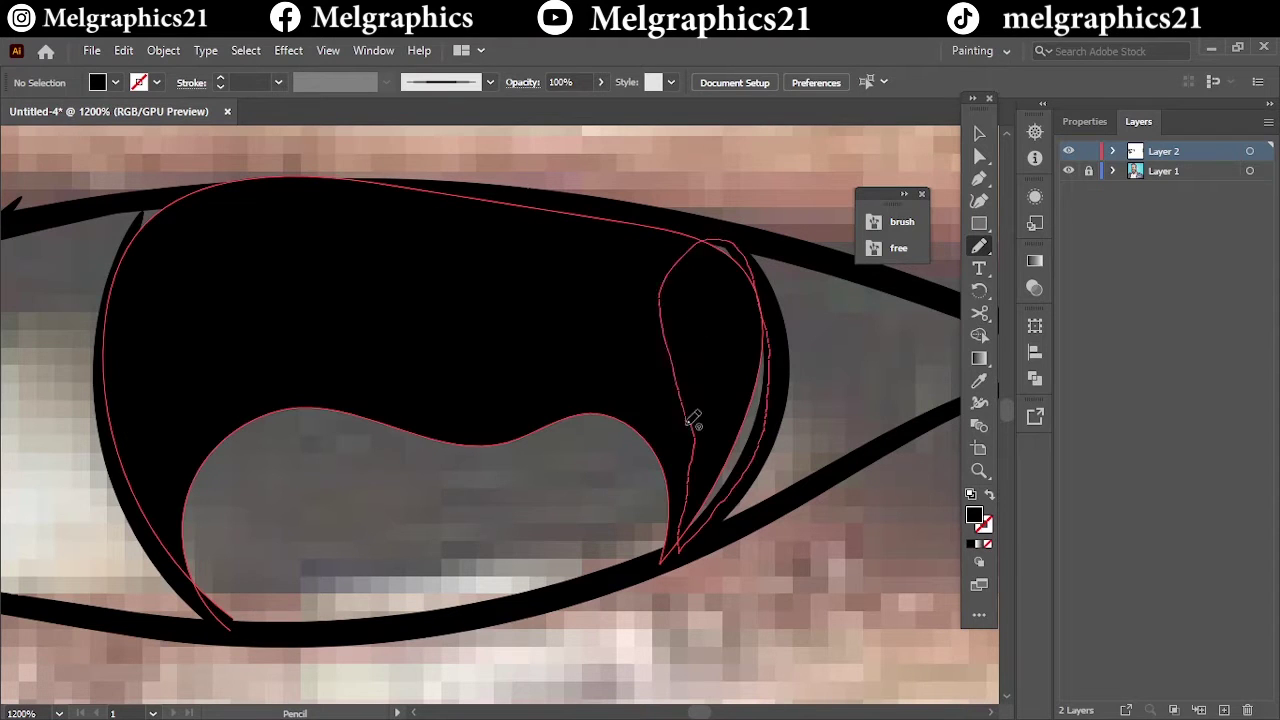
{"action": "scroll", "coordinate": [709, 349], "scroll_direction": "down", "scroll_amount": 2}
{"action": "scroll", "coordinate": [366, 295], "scroll_direction": "up", "scroll_amount": 1}
{"action": "left_click_drag", "start_coordinate": [366, 295], "coordinate": [677, 380]}
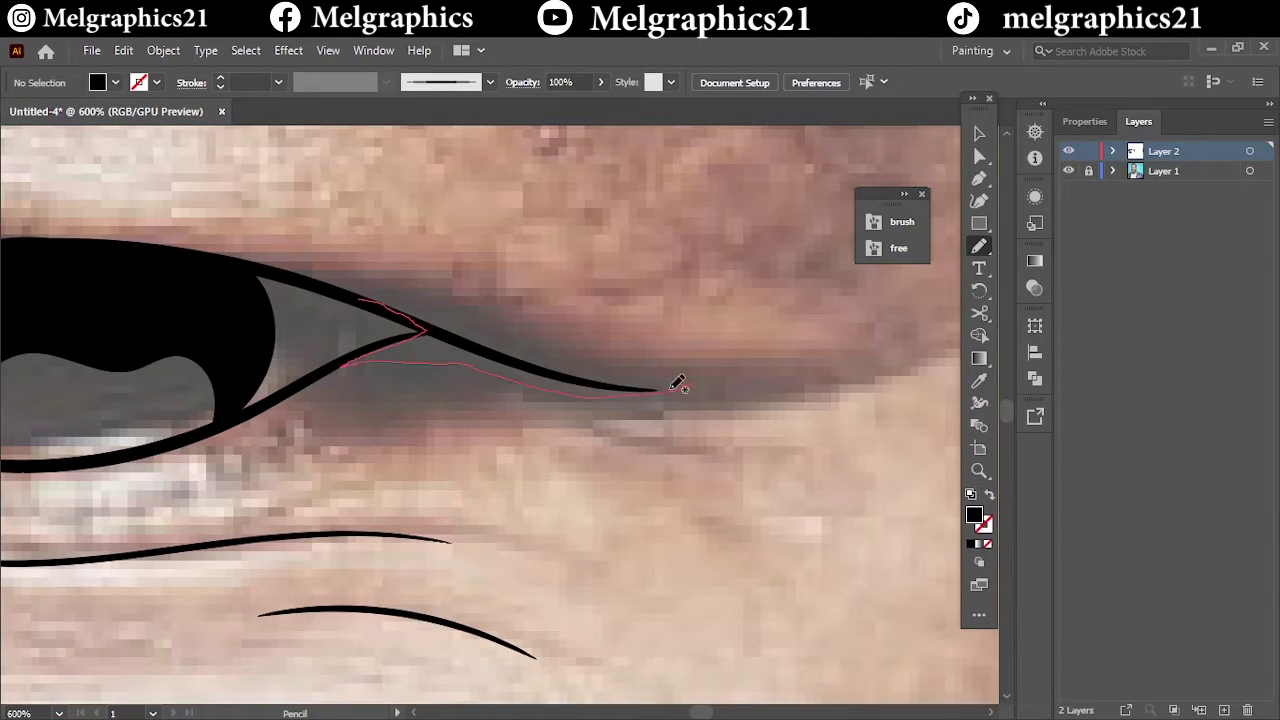
{"action": "scroll", "coordinate": [229, 370], "scroll_direction": "down", "scroll_amount": 6}
{"action": "scroll", "coordinate": [229, 370], "scroll_direction": "up", "scroll_amount": 6}
{"action": "scroll", "coordinate": [229, 370], "scroll_direction": "up", "scroll_amount": 2}
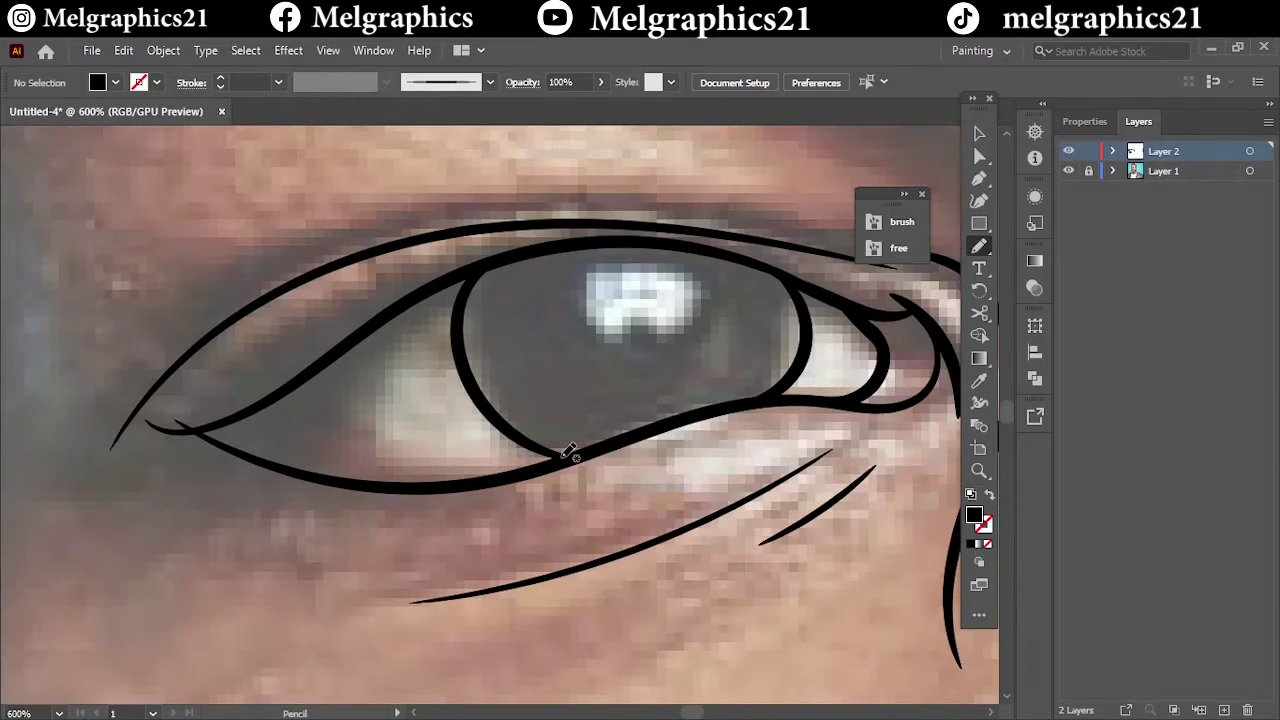
{"action": "left_click_drag", "start_coordinate": [571, 451], "coordinate": [572, 455]}
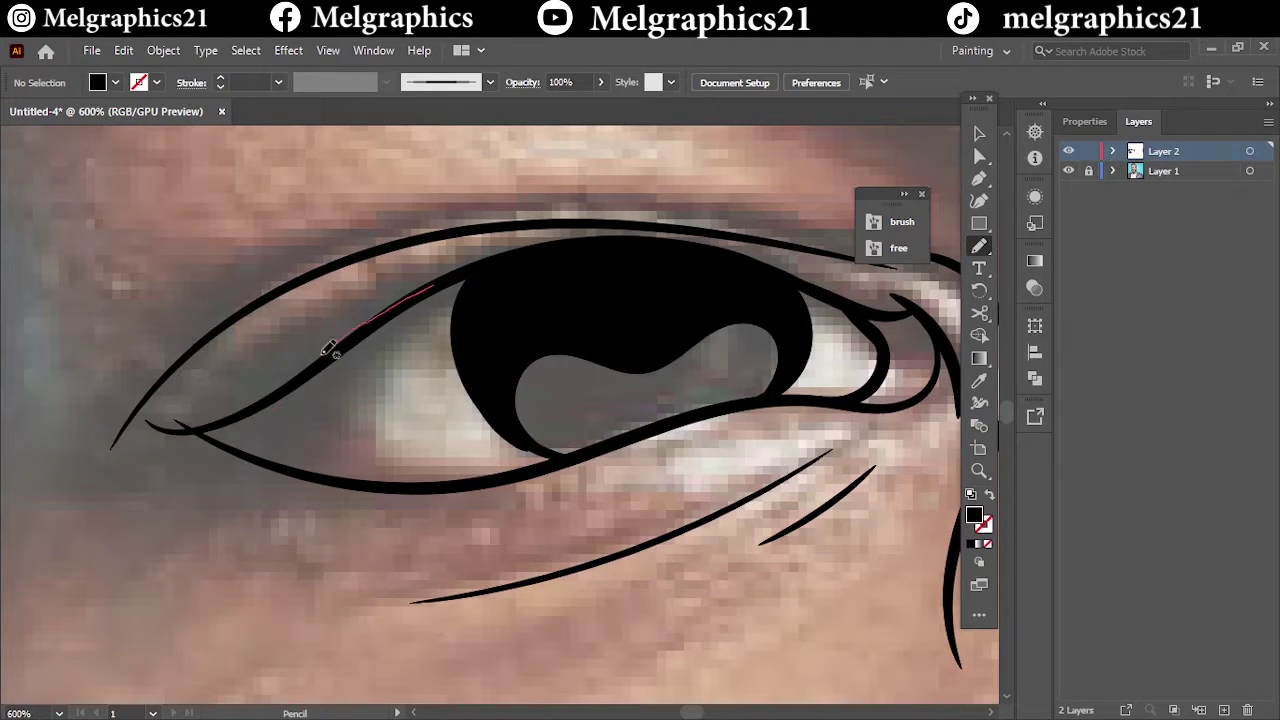
{"action": "left_click_drag", "start_coordinate": [286, 357], "coordinate": [249, 449]}
{"action": "scroll", "coordinate": [249, 449], "scroll_direction": "down", "scroll_amount": 8}
{"action": "scroll", "coordinate": [389, 465], "scroll_direction": "up", "scroll_amount": 5}
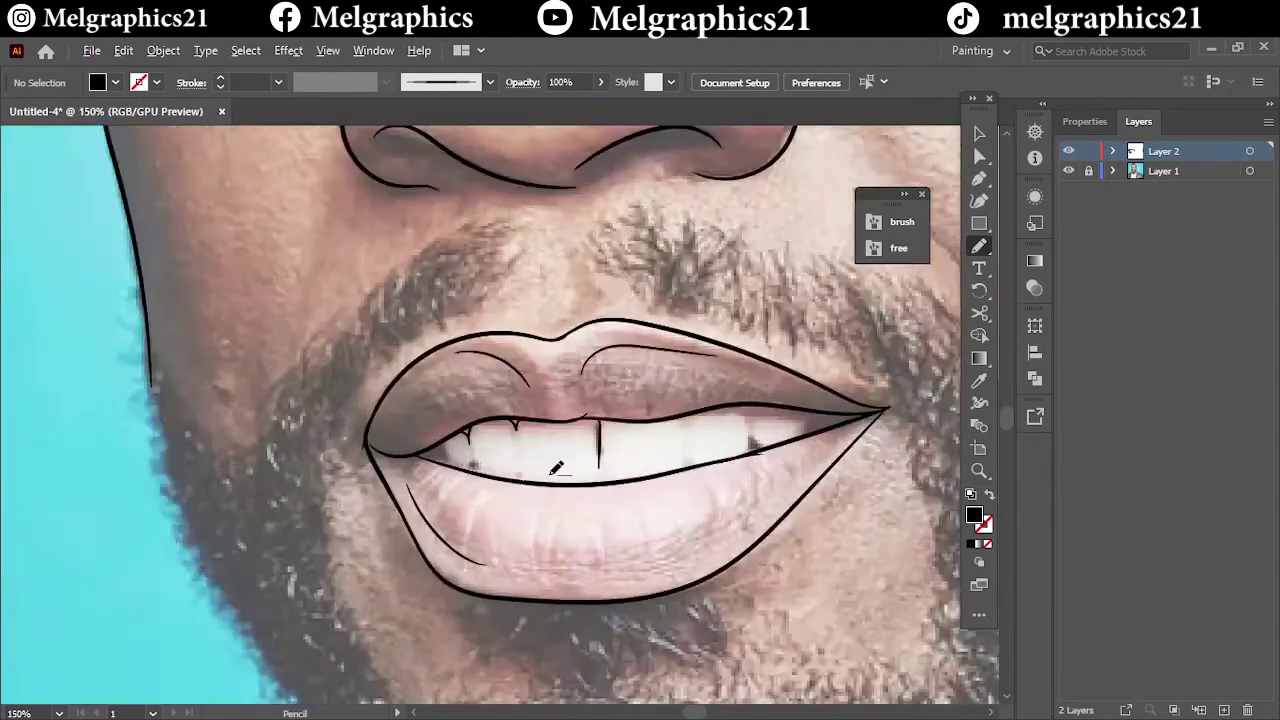
{"action": "scroll", "coordinate": [389, 465], "scroll_direction": "up", "scroll_amount": 4}
Step: Draw tapered black spikes along the mouth corner, upper lip and lower lip lines
{"action": "left_click_drag", "start_coordinate": [330, 440], "coordinate": [320, 350]}
{"action": "mouse_move", "coordinate": [380, 462]}
{"action": "left_mouse_down"}
{"action": "mouse_move", "coordinate": [437, 418]}
{"action": "mouse_move", "coordinate": [430, 452]}
{"action": "left_mouse_up"}
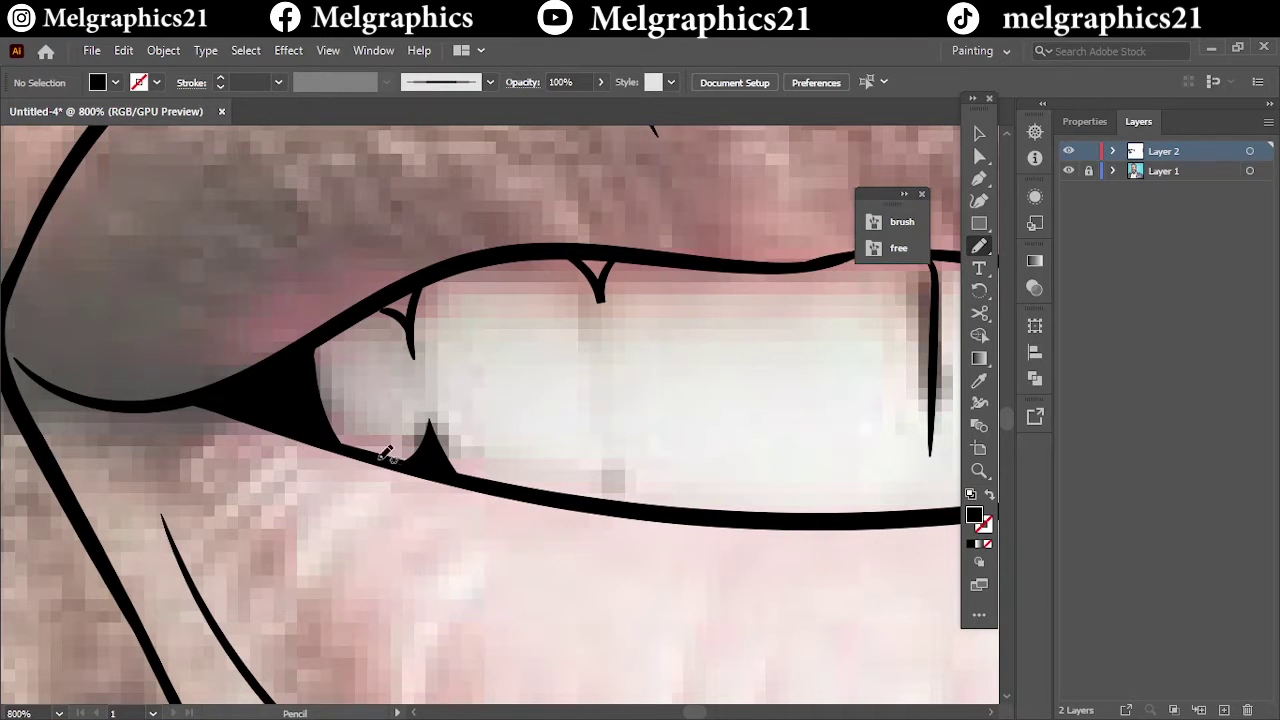
{"action": "left_click_drag", "start_coordinate": [585, 490], "coordinate": [612, 490]}
{"action": "scroll", "coordinate": [537, 477], "scroll_direction": "down", "scroll_amount": 1}
{"action": "left_click_drag", "start_coordinate": [535, 252], "coordinate": [540, 256]}
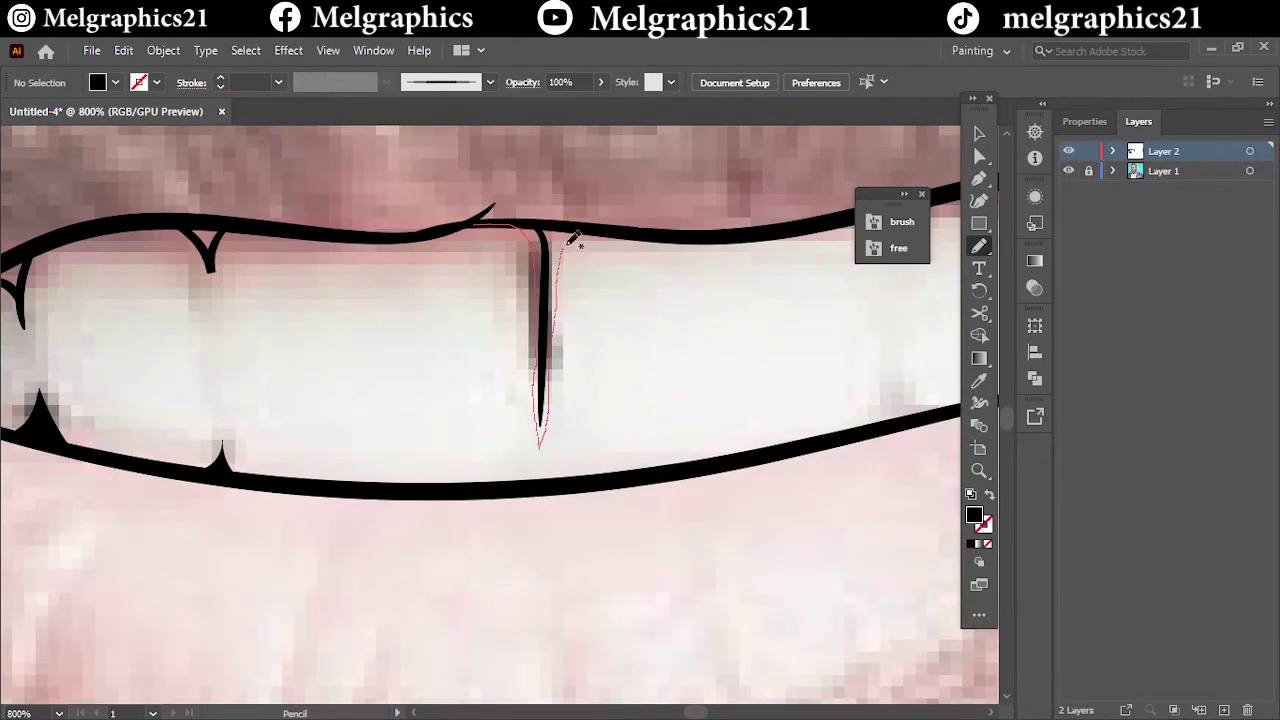
{"action": "scroll", "coordinate": [571, 237], "scroll_direction": "down", "scroll_amount": 8}
{"action": "left_click", "coordinate": [1068, 171]}
{"action": "scroll", "coordinate": [533, 363], "scroll_direction": "up", "scroll_amount": 7}
{"action": "left_click_drag", "start_coordinate": [458, 500], "coordinate": [482, 443]}
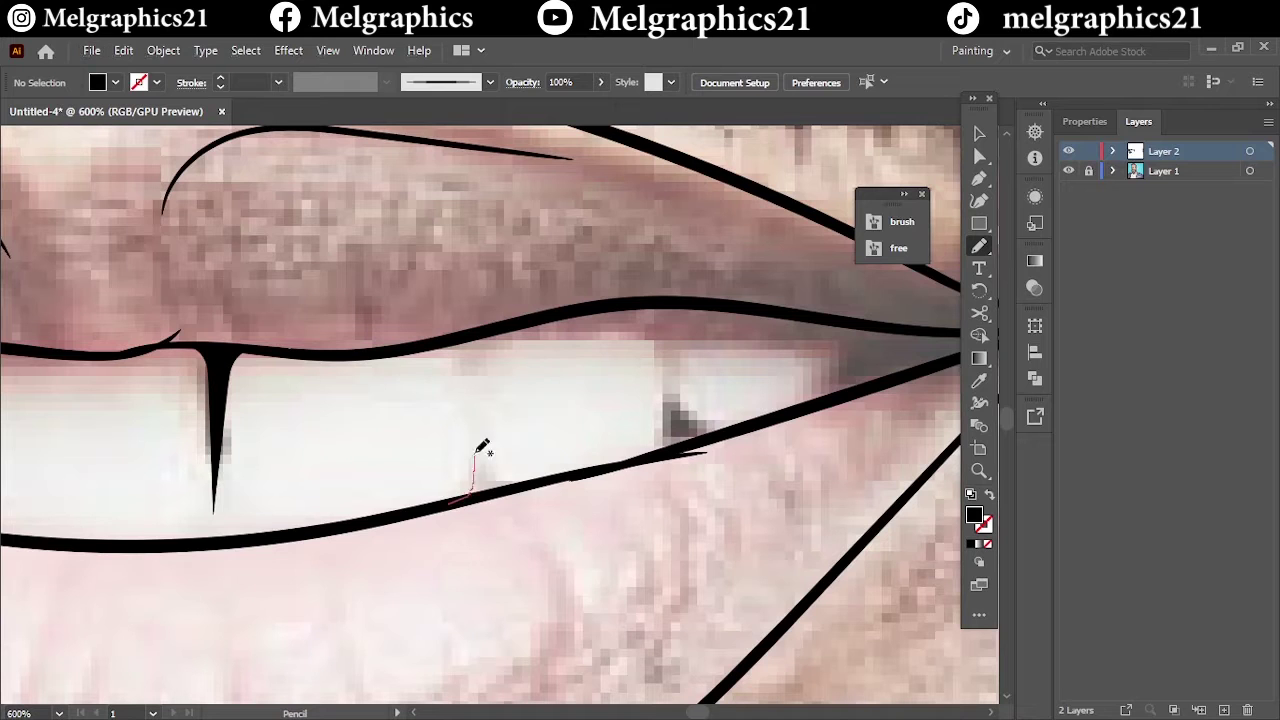
{"action": "mouse_move", "coordinate": [700, 420]}
{"action": "left_mouse_down"}
{"action": "mouse_move", "coordinate": [678, 378]}
{"action": "mouse_move", "coordinate": [612, 332]}
{"action": "left_mouse_up"}
{"action": "scroll", "coordinate": [718, 325], "scroll_direction": "right", "scroll_amount": 4}
Step: Thicken the eyelid and eyelid crease lines with tapered black spikes
{"action": "key", "text": "ctrl+0"}
{"action": "left_click", "coordinate": [1068, 171]}
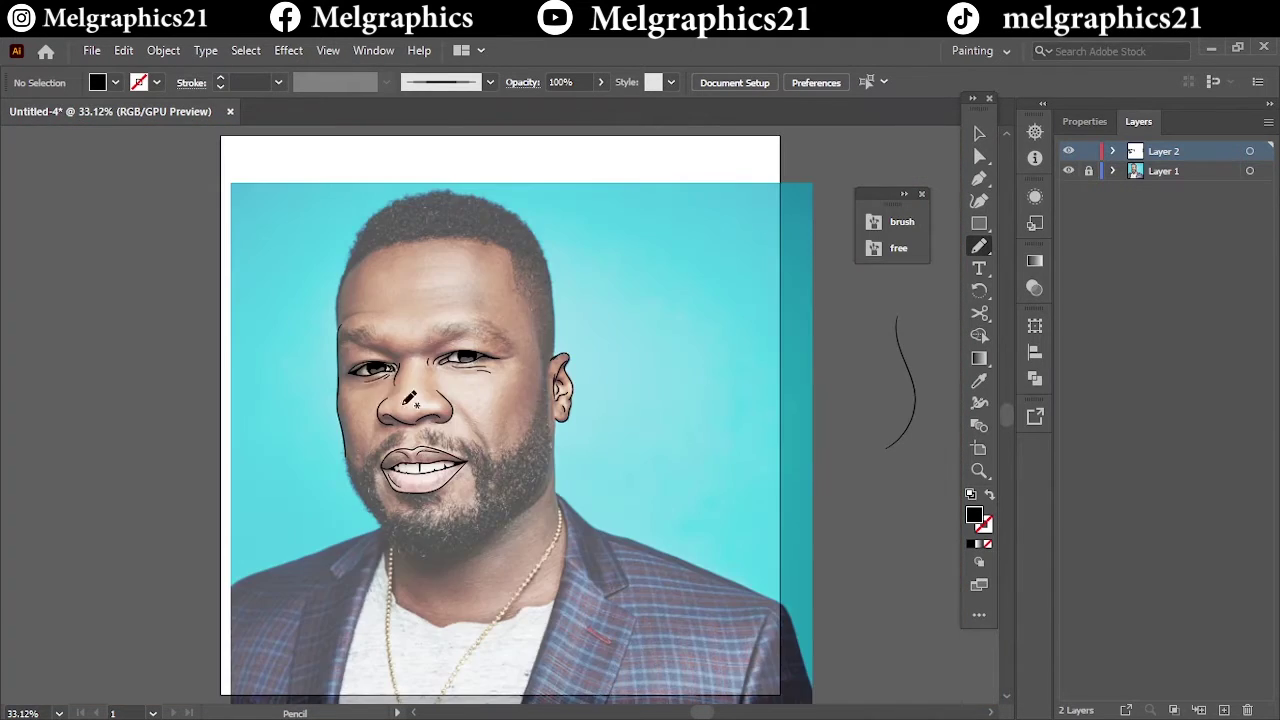
{"action": "scroll", "coordinate": [380, 365], "scroll_direction": "up", "scroll_amount": 7}
{"action": "left_click_drag", "start_coordinate": [314, 423], "coordinate": [180, 445]}
{"action": "scroll", "coordinate": [371, 509], "scroll_direction": "down", "scroll_amount": 3}
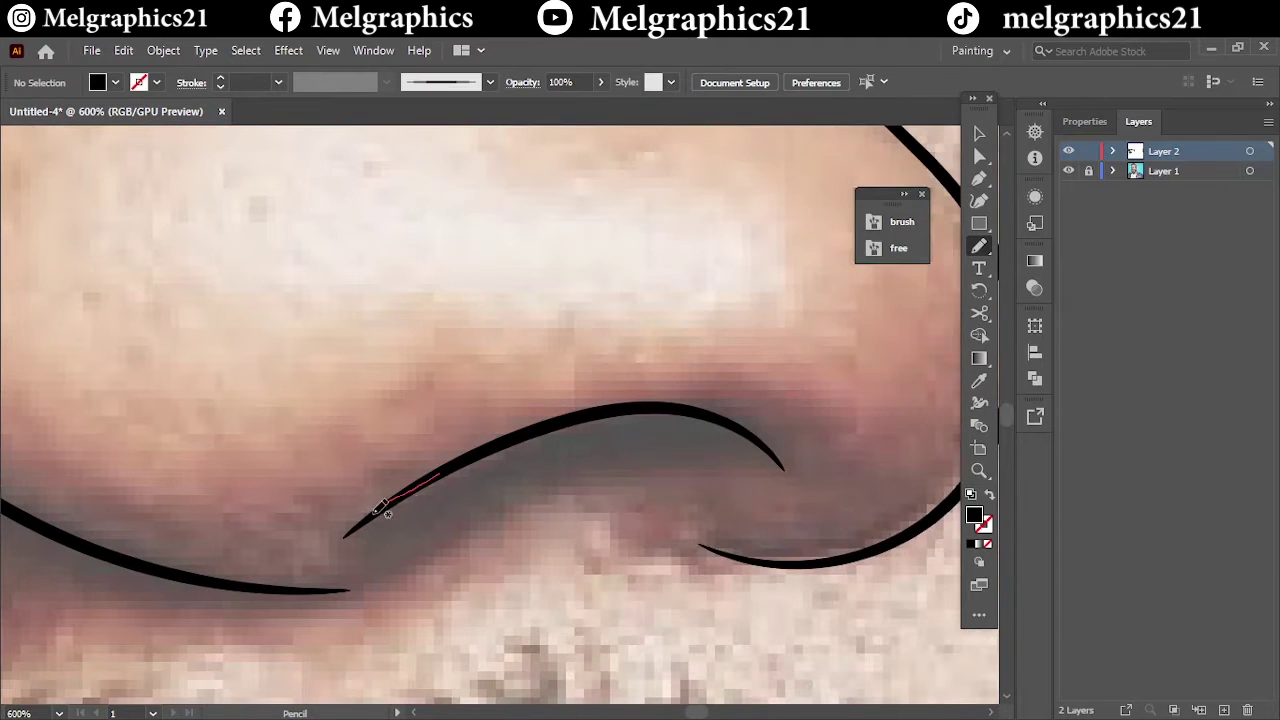
{"action": "left_click_drag", "start_coordinate": [740, 467], "coordinate": [423, 471]}
{"action": "key", "text": "ctrl+0"}
{"action": "scroll", "coordinate": [312, 311], "scroll_direction": "up", "scroll_amount": 5}
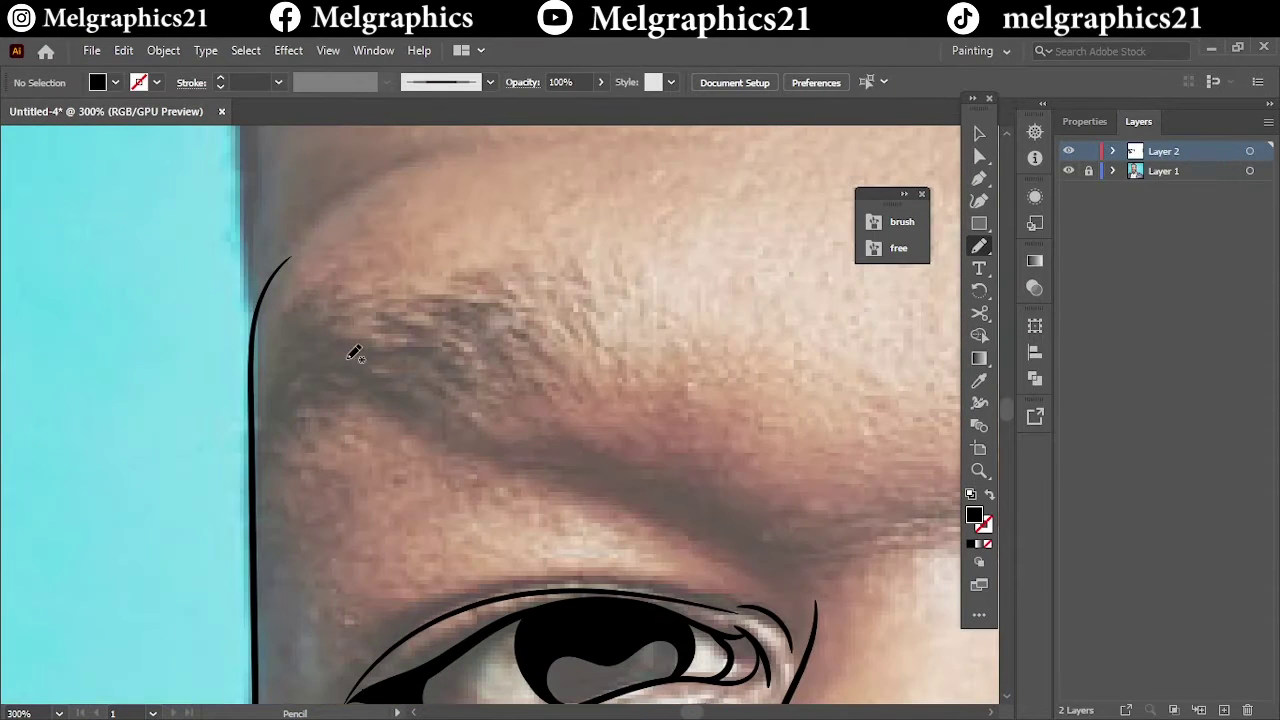
Step: Block in the left eyebrow as a solid black filled shape
{"action": "left_click_drag", "start_coordinate": [395, 387], "coordinate": [352, 337]}
{"action": "mouse_move", "coordinate": [440, 372]}
{"action": "left_mouse_down"}
{"action": "mouse_move", "coordinate": [417, 400]}
{"action": "mouse_move", "coordinate": [380, 336]}
{"action": "left_mouse_up"}
{"action": "key", "text": "ctrl+0"}
{"action": "scroll", "coordinate": [470, 300], "scroll_direction": "up", "scroll_amount": 3}
{"action": "scroll", "coordinate": [470, 300], "scroll_direction": "up", "scroll_amount": 3}
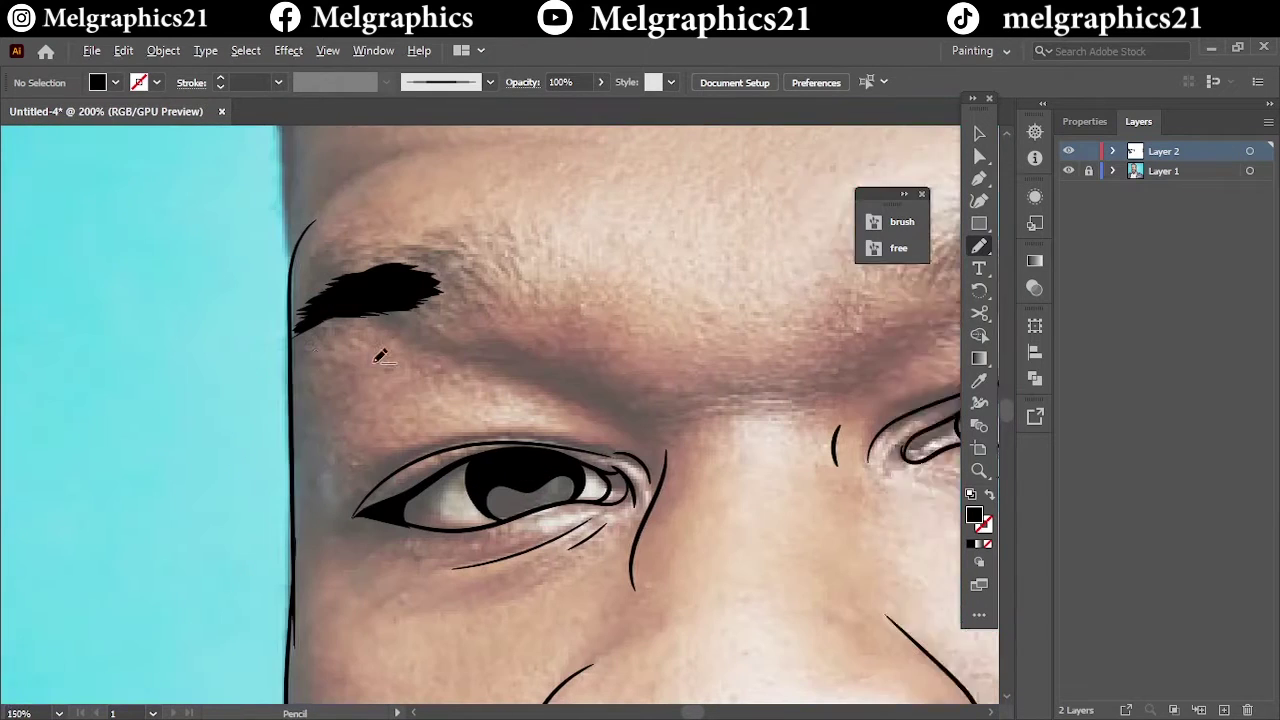
Step: With the Paintbrush at 0.5 pt, fringe the left eyebrow's edges and end with thin hairs
{"action": "key", "text": "b"}
{"action": "left_click", "coordinate": [277, 82]}
{"action": "left_click", "coordinate": [300, 119]}
{"action": "mouse_move", "coordinate": [465, 280]}
{"action": "left_mouse_down"}
{"action": "mouse_move", "coordinate": [520, 260]}
{"action": "mouse_move", "coordinate": [490, 254]}
{"action": "left_mouse_up"}
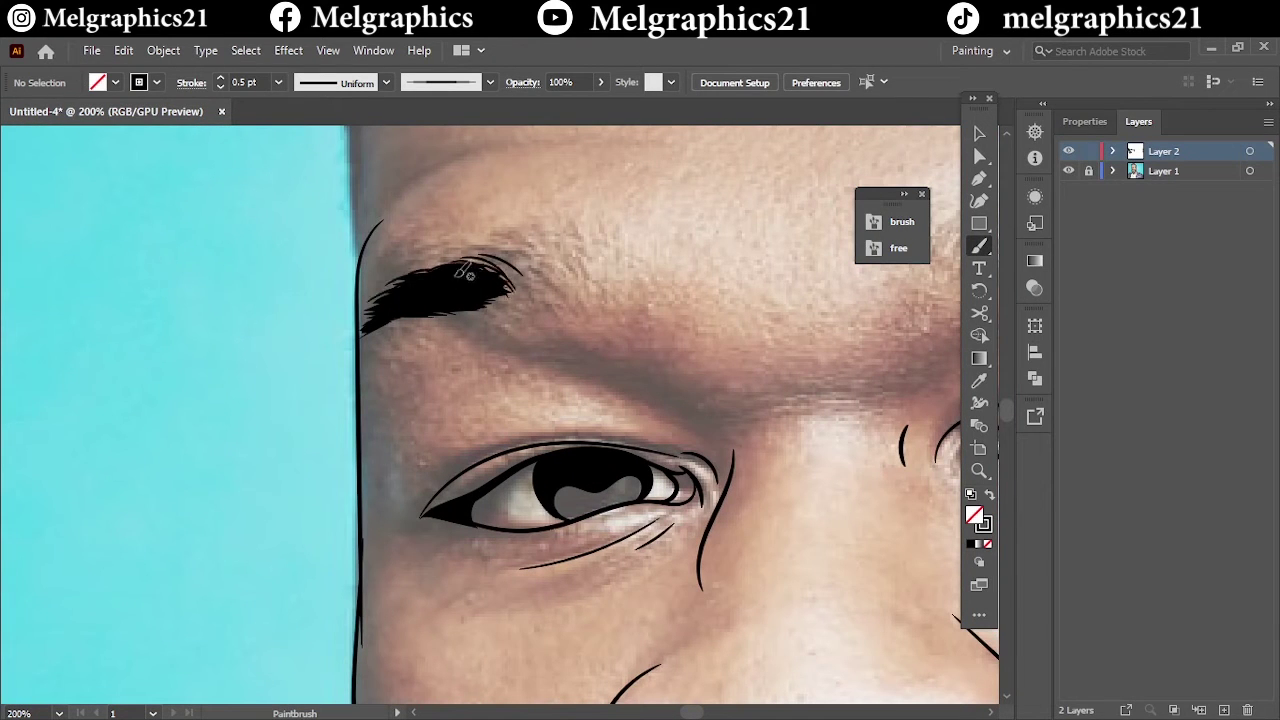
{"action": "mouse_move", "coordinate": [400, 285]}
{"action": "left_mouse_down"}
{"action": "mouse_move", "coordinate": [505, 250]}
{"action": "mouse_move", "coordinate": [406, 268]}
{"action": "left_mouse_up"}
{"action": "left_click_drag", "start_coordinate": [466, 316], "coordinate": [400, 338]}
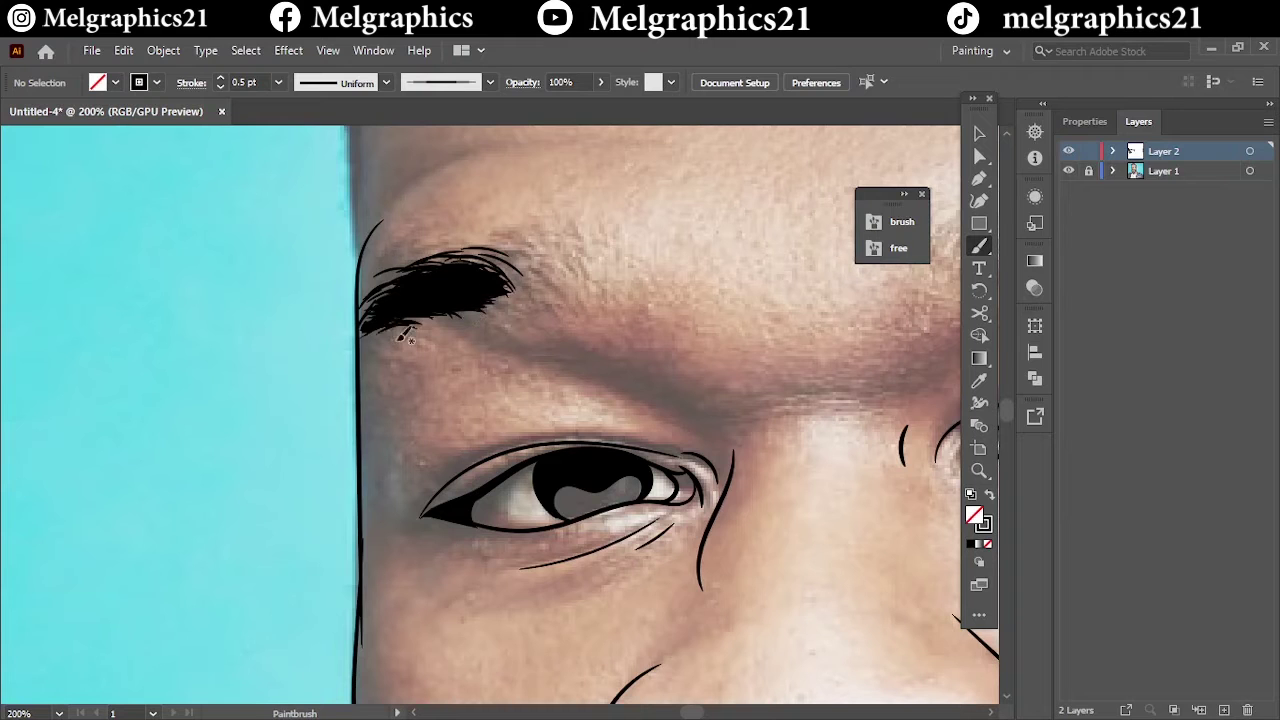
{"action": "left_click_drag", "start_coordinate": [578, 302], "coordinate": [510, 252]}
{"action": "left_click_drag", "start_coordinate": [562, 298], "coordinate": [528, 291]}
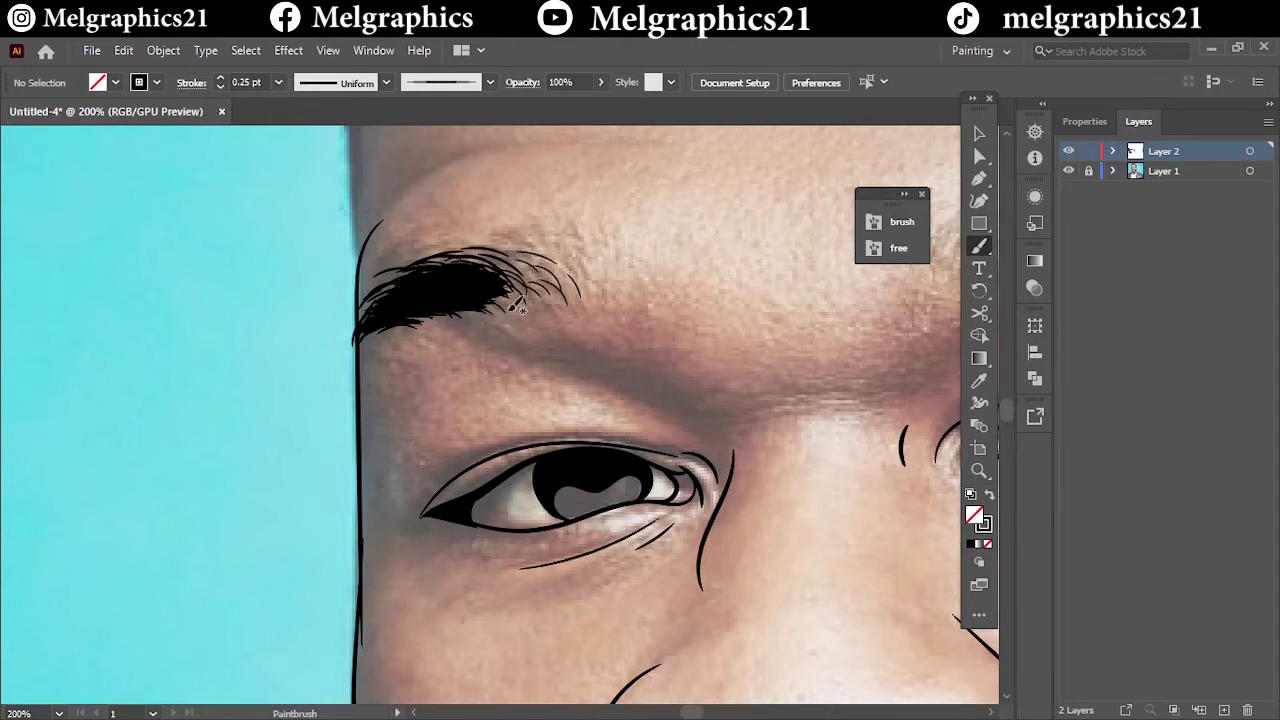
{"action": "key", "text": "ctrl+0"}
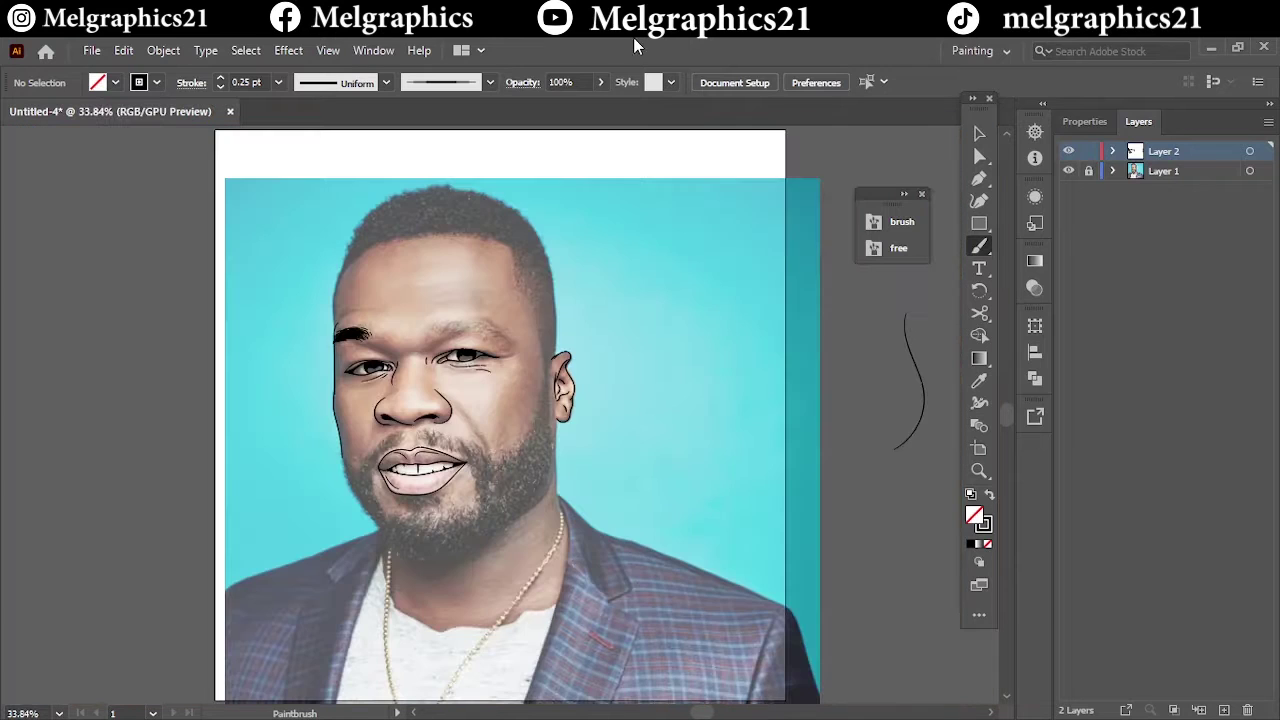
Step: Build the right eyebrow from many fine curved hair strokes across its length
{"action": "mouse_move", "coordinate": [168, 338]}
{"action": "left_mouse_down"}
{"action": "mouse_move", "coordinate": [194, 318]}
{"action": "mouse_move", "coordinate": [174, 294]}
{"action": "left_mouse_up"}
{"action": "left_click_drag", "start_coordinate": [208, 330], "coordinate": [240, 292]}
{"action": "left_click_drag", "start_coordinate": [232, 328], "coordinate": [256, 318]}
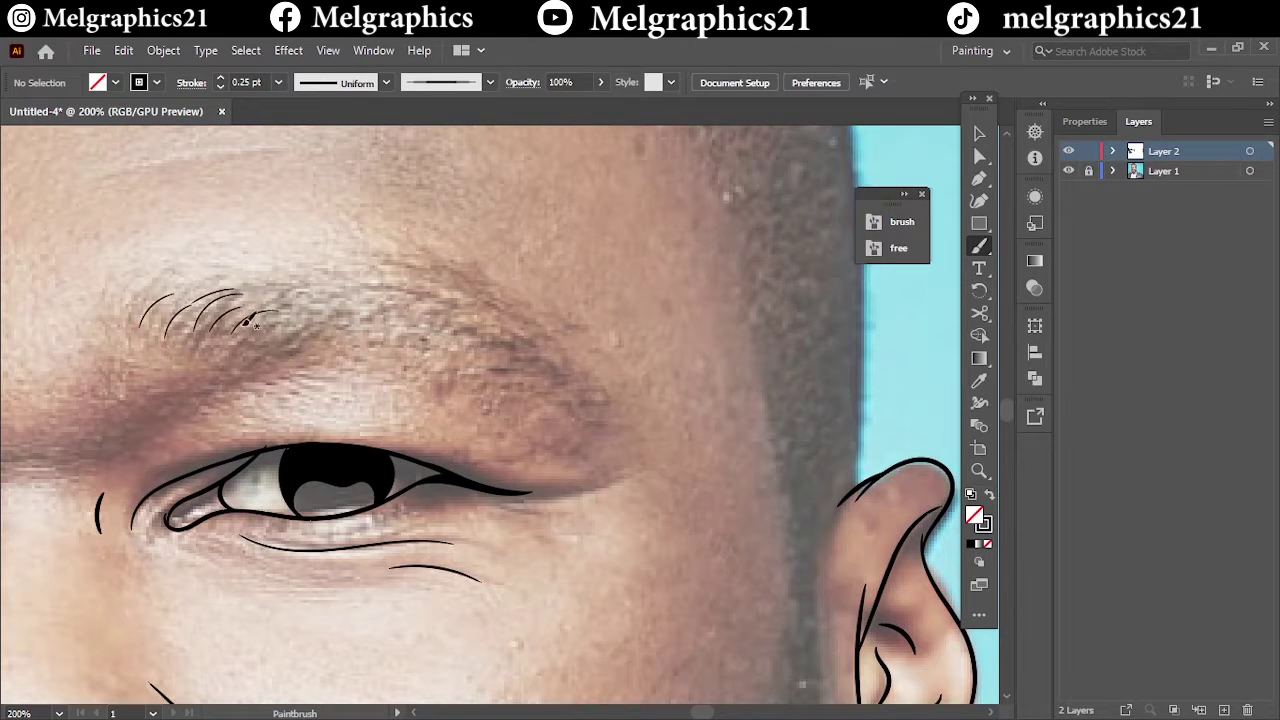
{"action": "left_click_drag", "start_coordinate": [380, 326], "coordinate": [428, 309]}
{"action": "left_click_drag", "start_coordinate": [470, 372], "coordinate": [524, 356]}
{"action": "left_click_drag", "start_coordinate": [542, 414], "coordinate": [584, 408]}
{"action": "left_click_drag", "start_coordinate": [420, 332], "coordinate": [456, 317]}
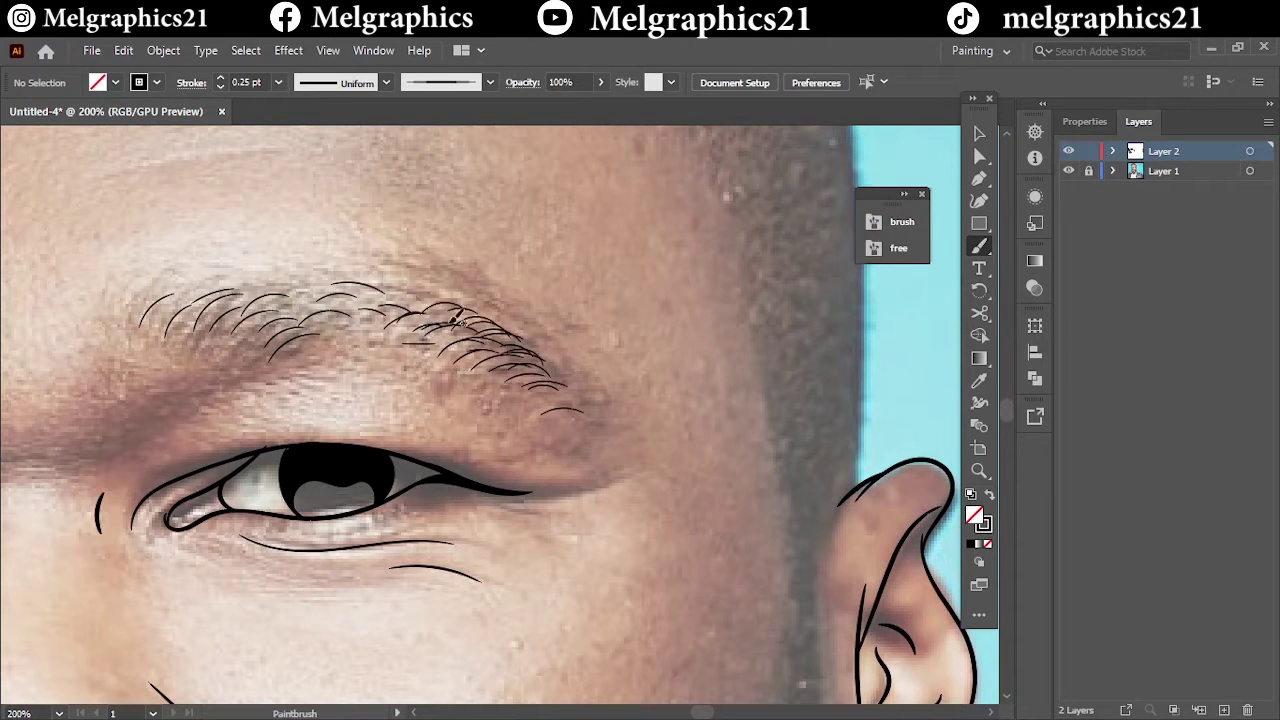
{"action": "left_click_drag", "start_coordinate": [370, 312], "coordinate": [440, 296]}
{"action": "left_click_drag", "start_coordinate": [268, 310], "coordinate": [326, 292]}
{"action": "left_click_drag", "start_coordinate": [336, 338], "coordinate": [380, 320]}
{"action": "left_click_drag", "start_coordinate": [290, 316], "coordinate": [360, 280]}
{"action": "left_click_drag", "start_coordinate": [214, 334], "coordinate": [250, 300]}
{"action": "left_click_drag", "start_coordinate": [350, 340], "coordinate": [440, 318]}
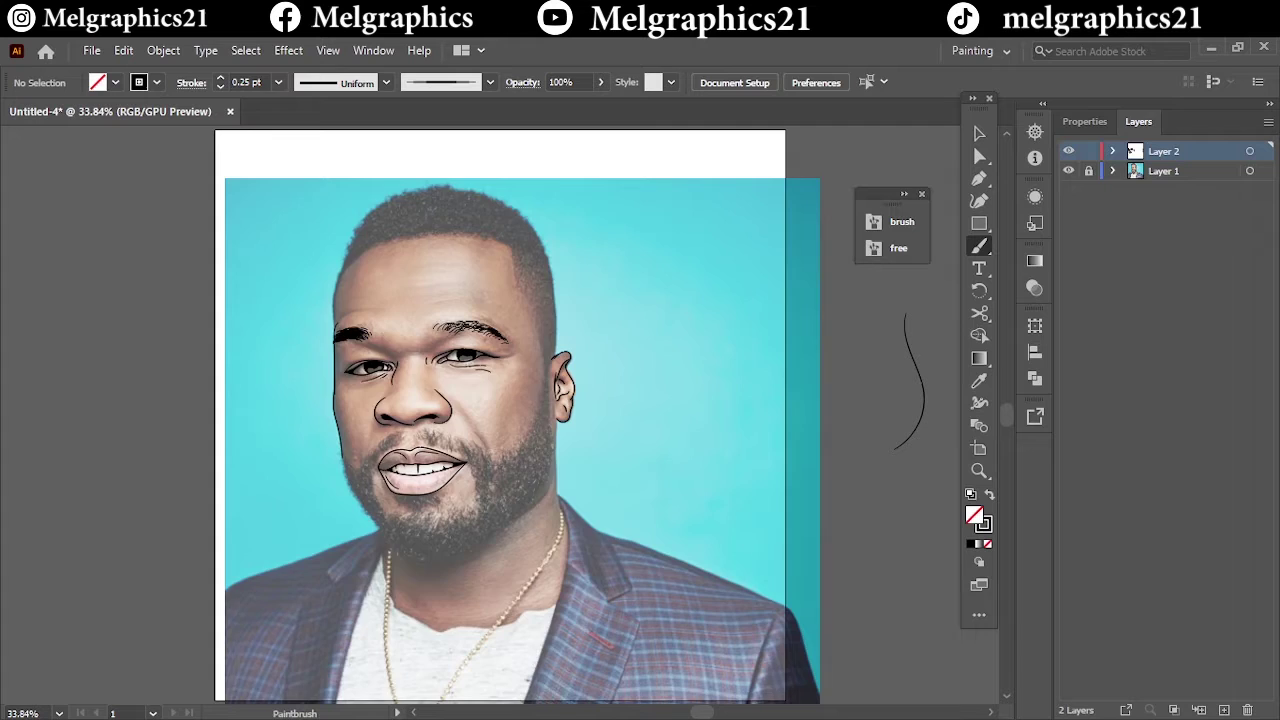
{"action": "left_click", "coordinate": [1068, 172]}
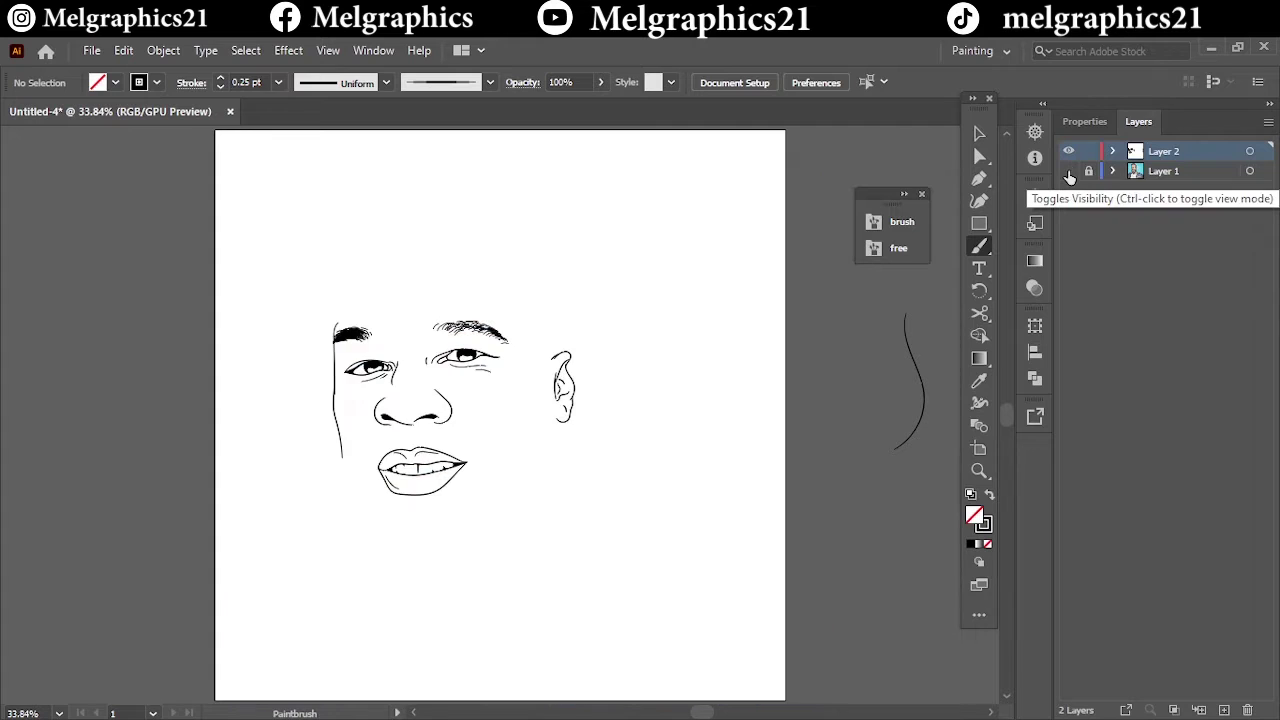
{"action": "left_click", "coordinate": [1068, 172]}
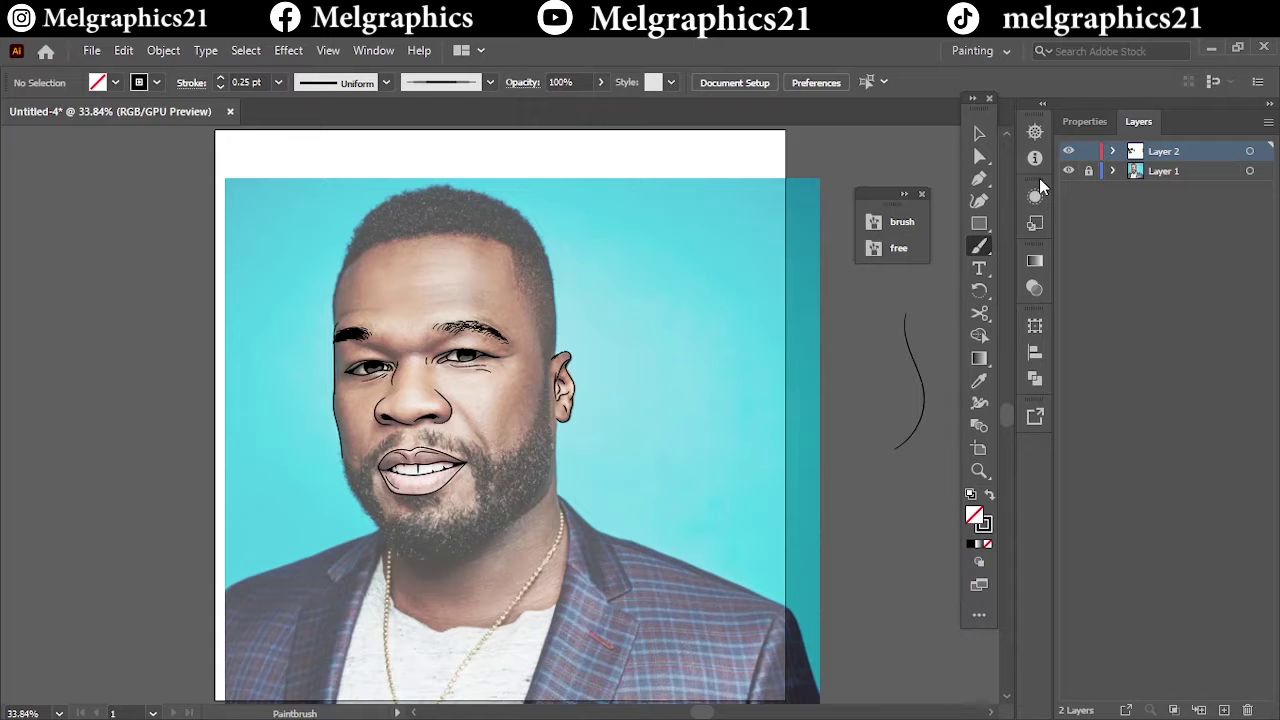
{"action": "scroll", "coordinate": [420, 456], "scroll_direction": "up", "scroll_amount": 5}
{"action": "scroll", "coordinate": [420, 456], "scroll_direction": "down", "scroll_amount": 1}
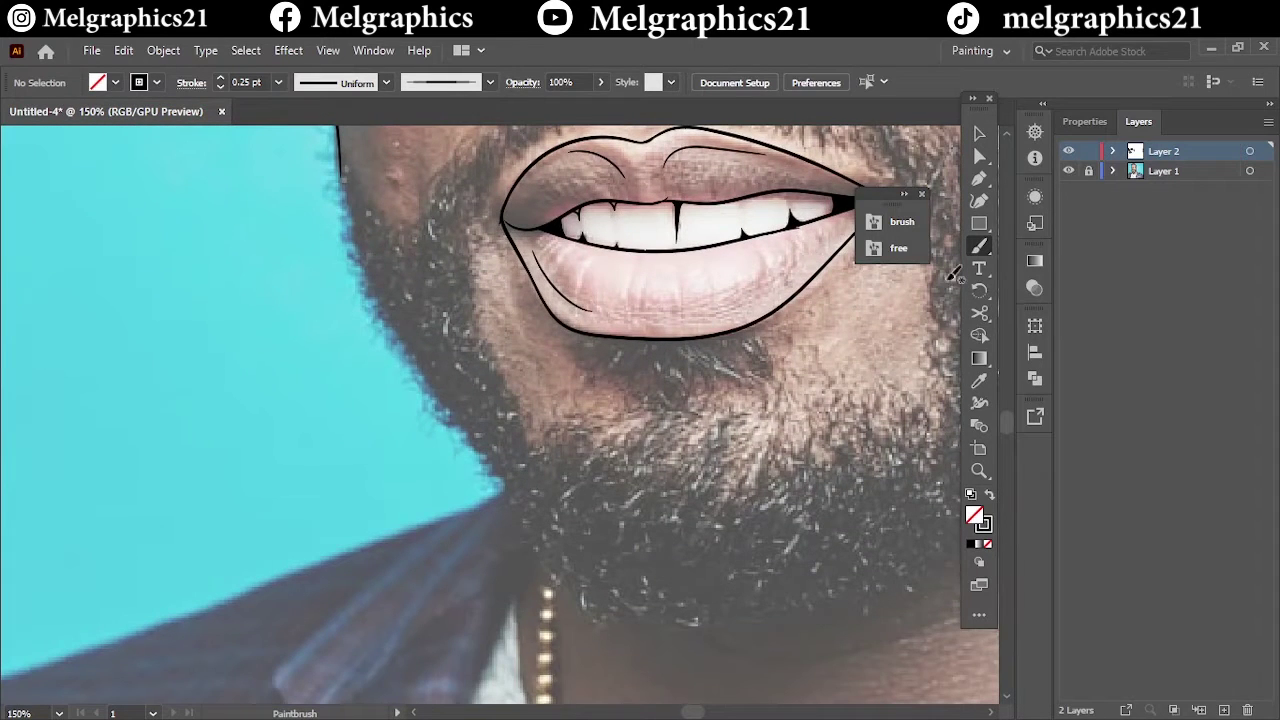
Step: Draw black-filled Pencil beard shapes along the left jaw and chin
{"action": "key", "text": "n"}
{"action": "scroll", "coordinate": [658, 337], "scroll_direction": "up", "scroll_amount": 3}
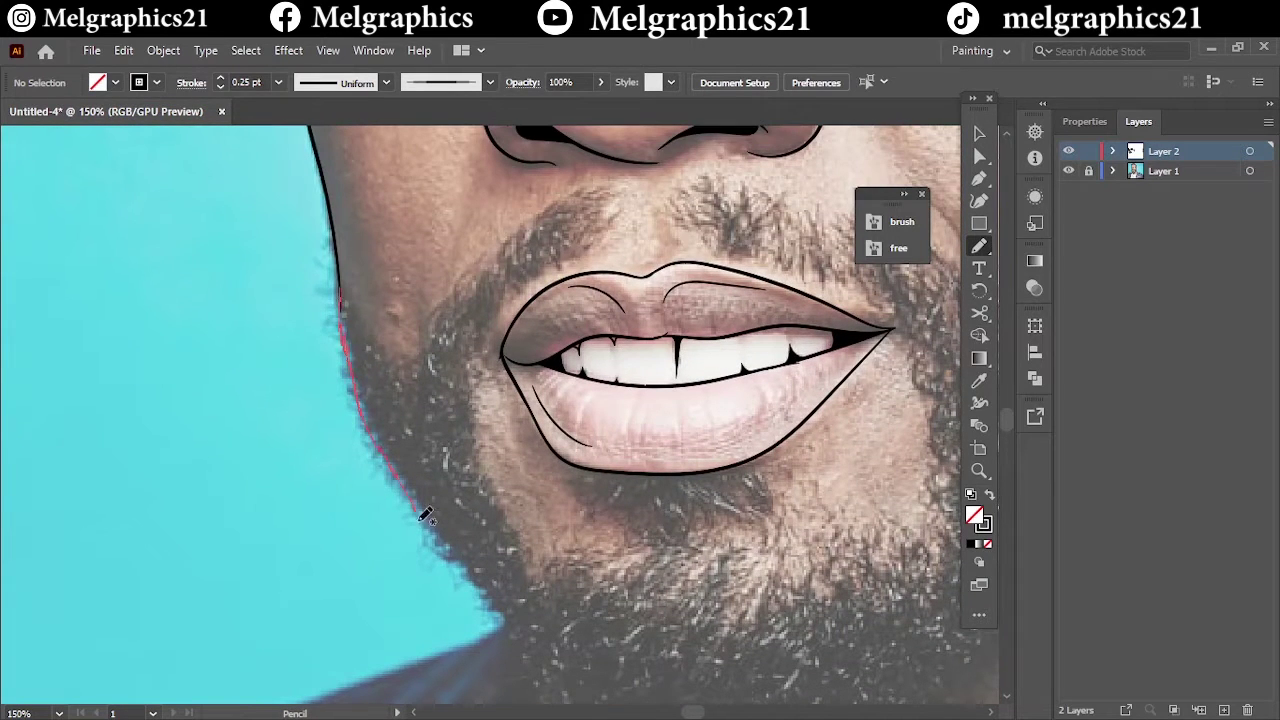
{"action": "left_click_drag", "start_coordinate": [425, 515], "coordinate": [348, 295]}
{"action": "left_click", "coordinate": [487, 421], "text": "ctrl"}
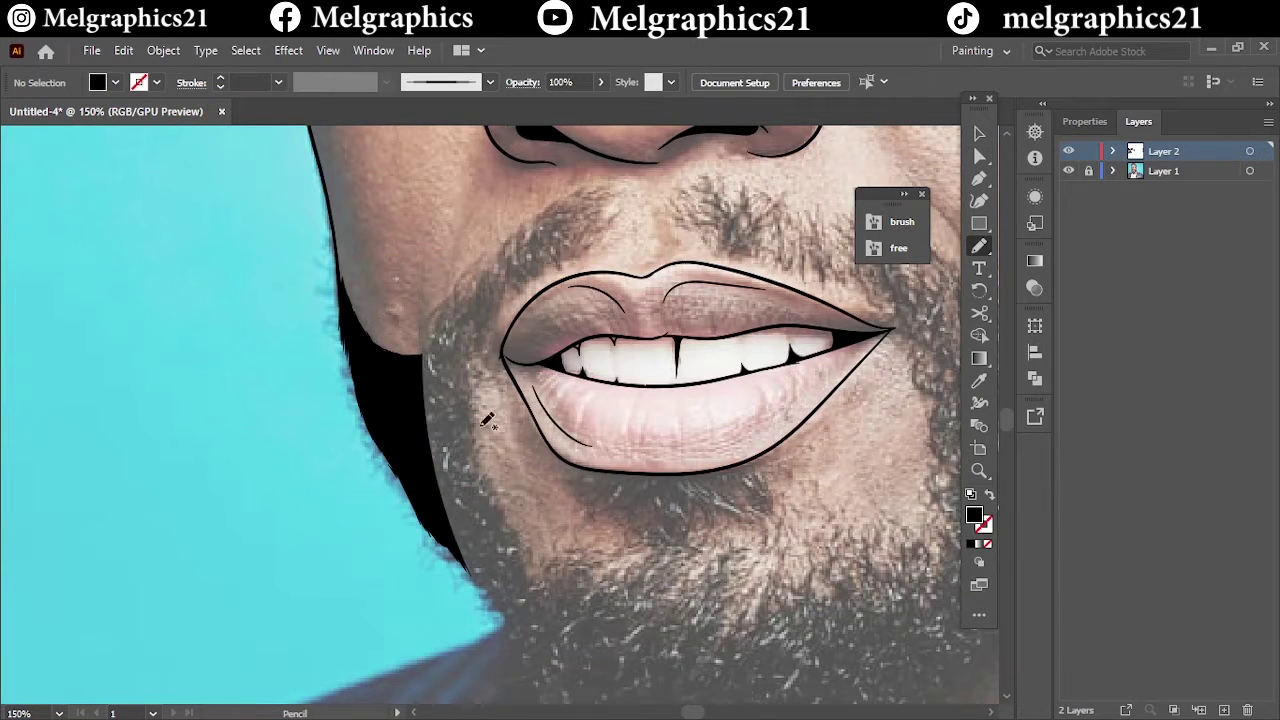
{"action": "left_click_drag", "start_coordinate": [522, 545], "coordinate": [443, 508]}
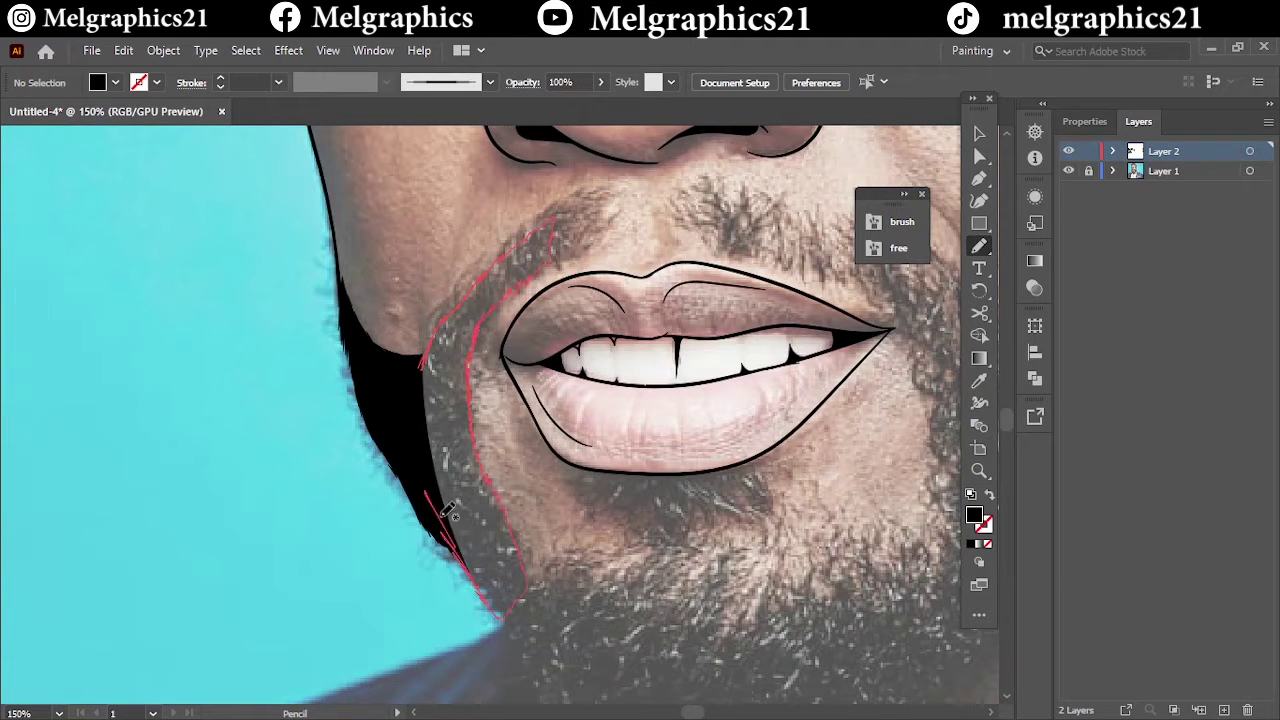
{"action": "key", "text": "ctrl+minus"}
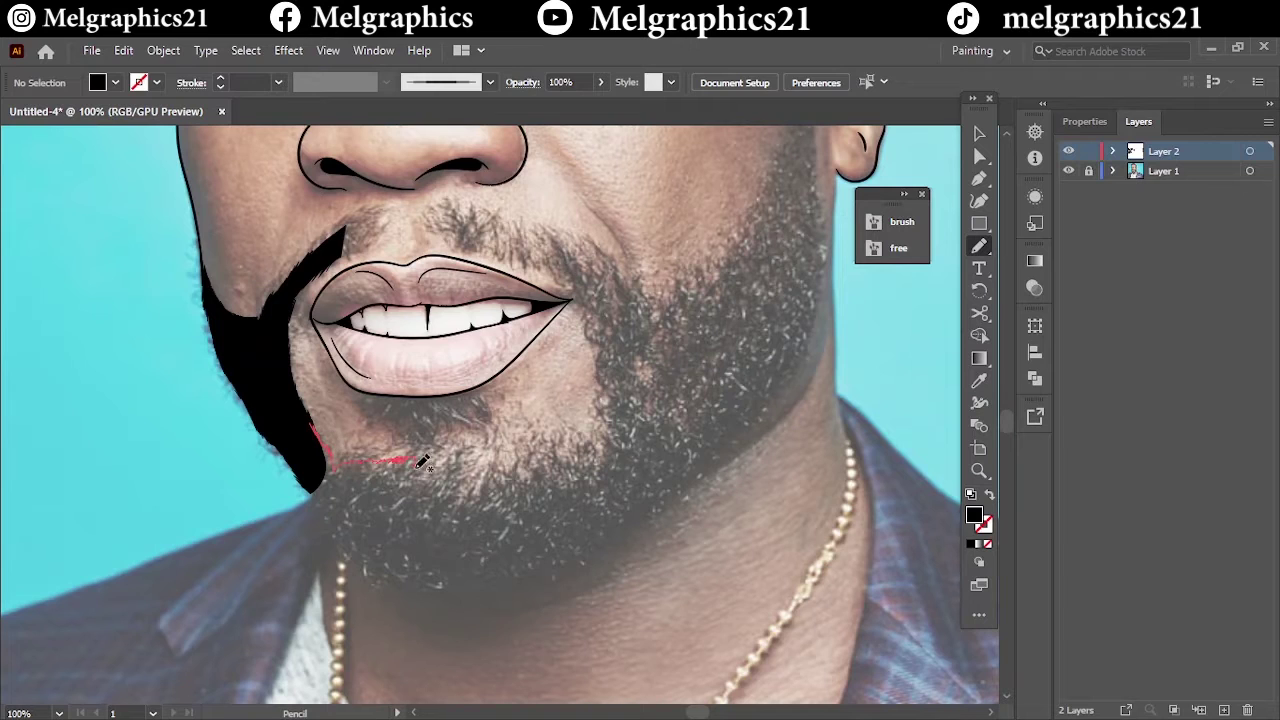
{"action": "mouse_move", "coordinate": [385, 573]}
{"action": "left_mouse_down"}
{"action": "mouse_move", "coordinate": [310, 440]}
{"action": "mouse_move", "coordinate": [518, 460]}
{"action": "mouse_move", "coordinate": [445, 590]}
{"action": "mouse_move", "coordinate": [476, 590]}
{"action": "left_mouse_up"}
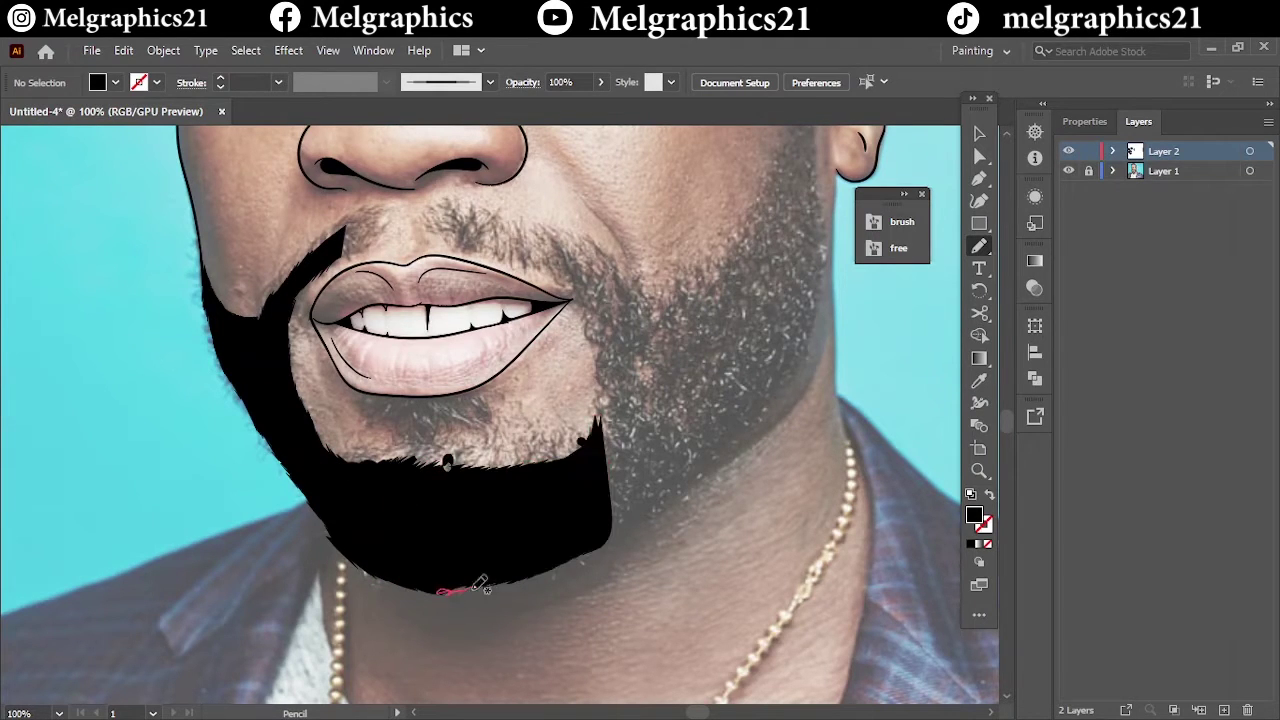
{"action": "left_click_drag", "start_coordinate": [437, 457], "coordinate": [528, 476]}
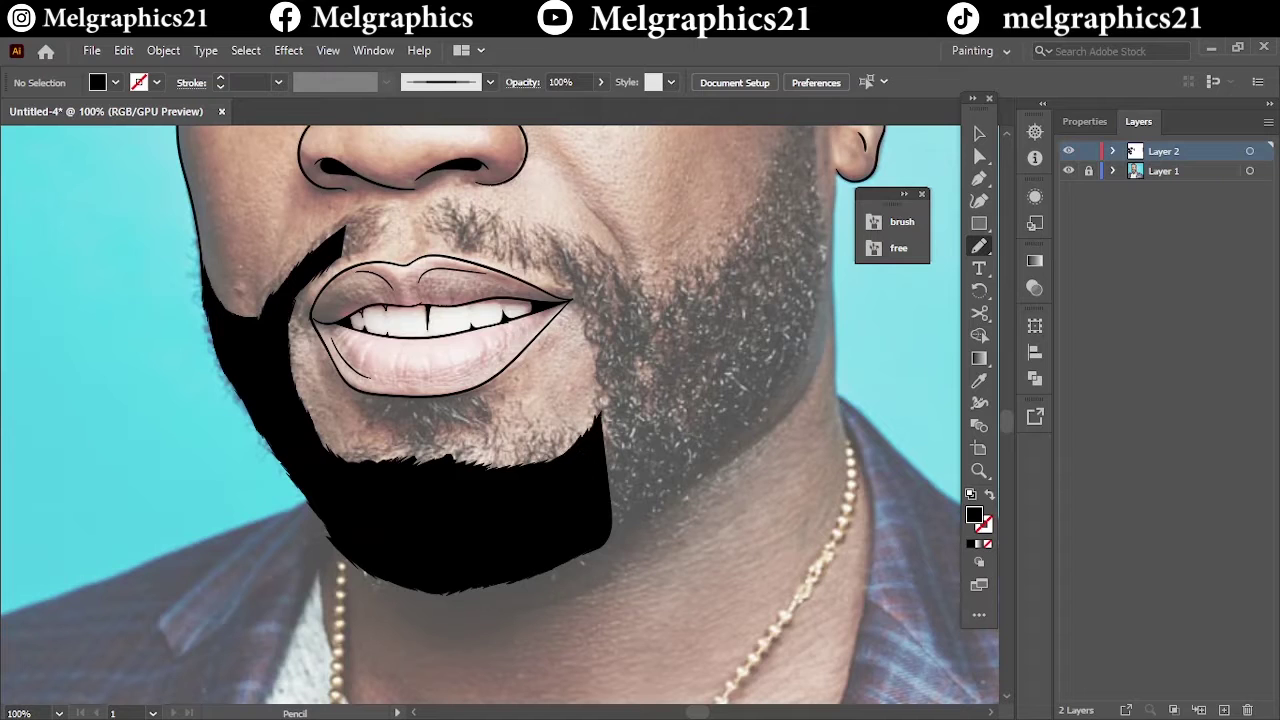
Step: Draw the black soul patch below the lower lip and check it with the photo hidden
{"action": "mouse_move", "coordinate": [454, 407]}
{"action": "left_mouse_down"}
{"action": "mouse_move", "coordinate": [362, 405]}
{"action": "mouse_move", "coordinate": [425, 440]}
{"action": "left_mouse_up"}
{"action": "left_click_drag", "start_coordinate": [480, 400], "coordinate": [444, 447]}
{"action": "key", "text": "ctrl+0"}
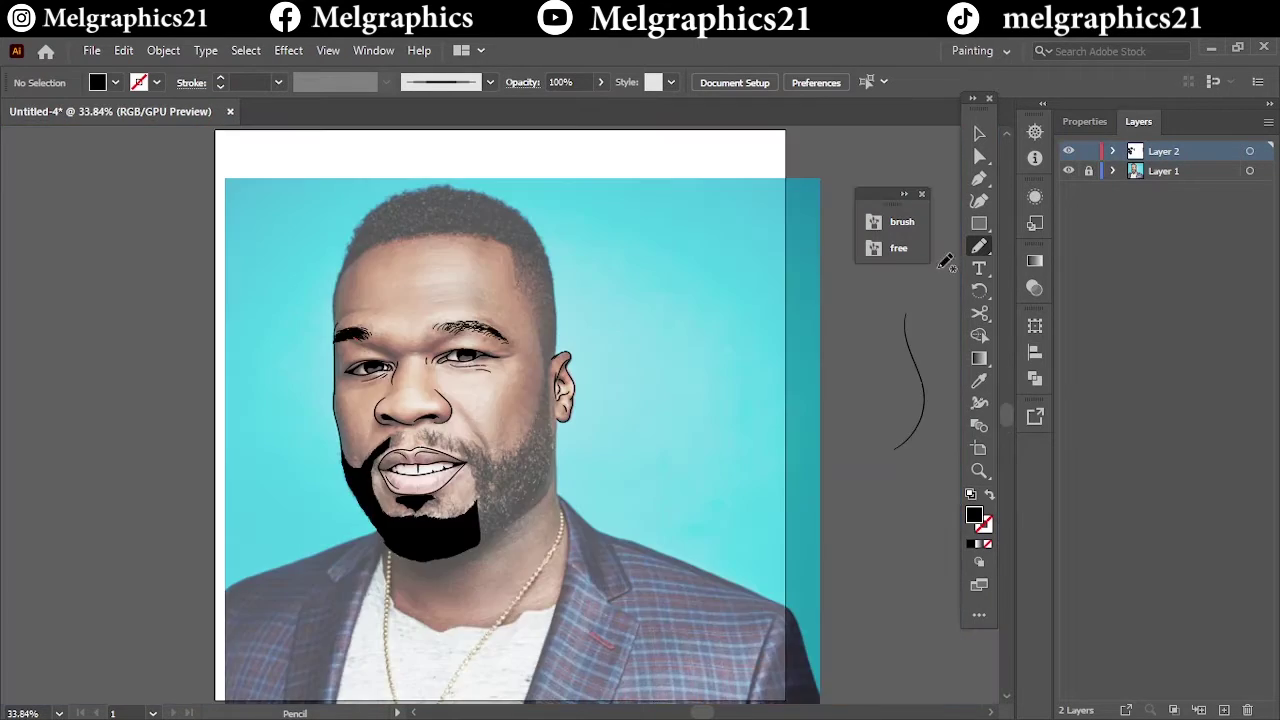
{"action": "left_click", "coordinate": [1068, 171]}
{"action": "key", "text": "ctrl+1"}
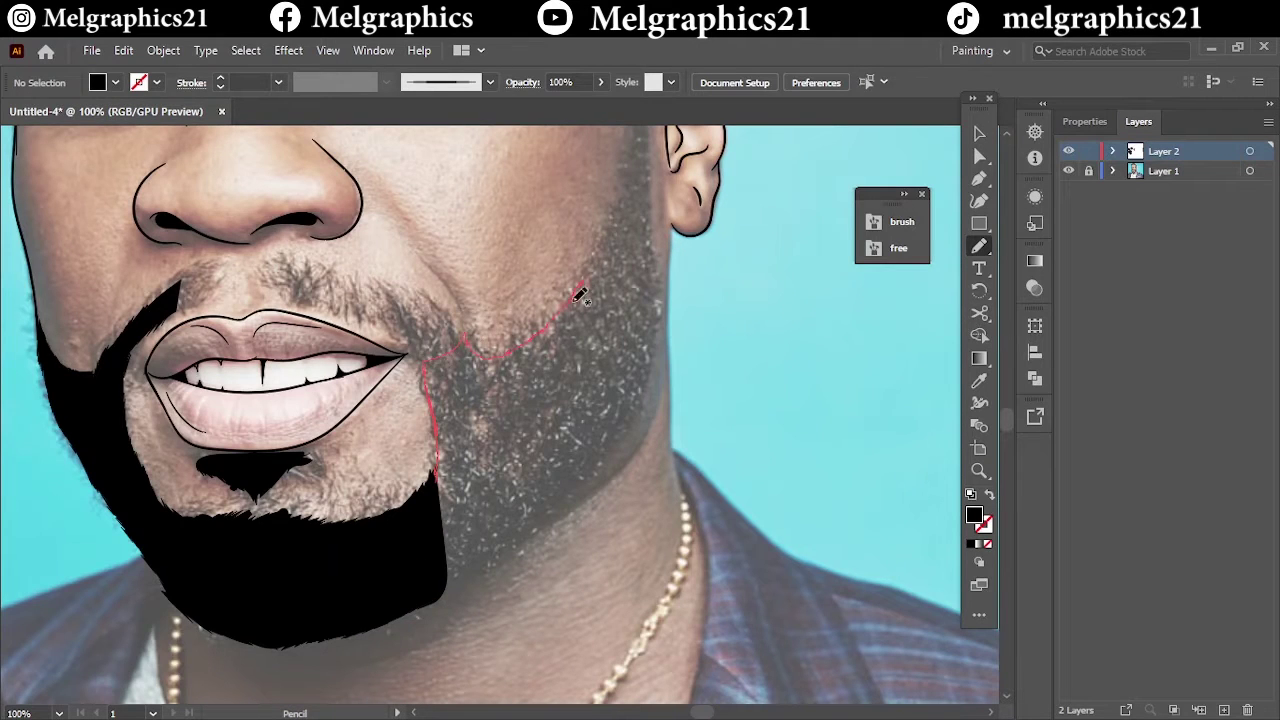
Step: Fill the right-cheek beard in black and add jagged spikes along the jaw
{"action": "left_click_drag", "start_coordinate": [580, 295], "coordinate": [445, 590]}
{"action": "key", "text": "ctrl+z"}
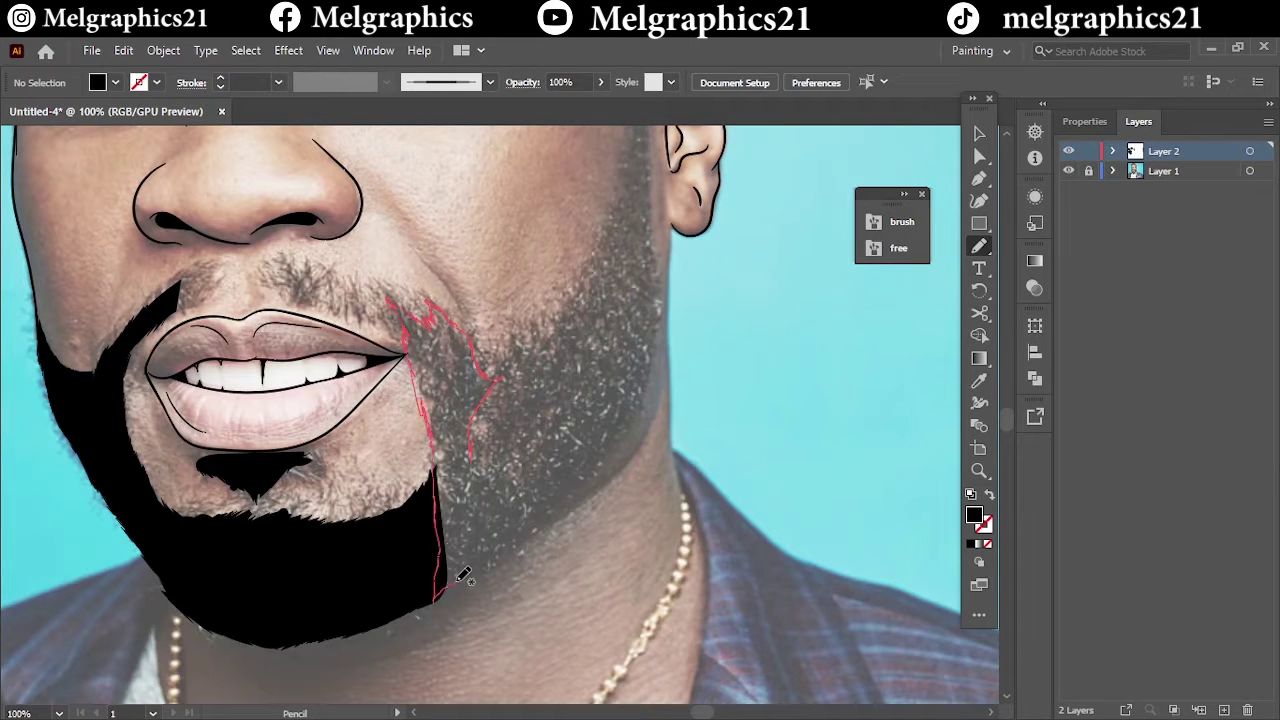
{"action": "left_click_drag", "start_coordinate": [425, 318], "coordinate": [556, 494]}
{"action": "mouse_move", "coordinate": [560, 365]}
{"action": "left_mouse_down"}
{"action": "mouse_move", "coordinate": [540, 495]}
{"action": "mouse_move", "coordinate": [612, 435]}
{"action": "left_mouse_up"}
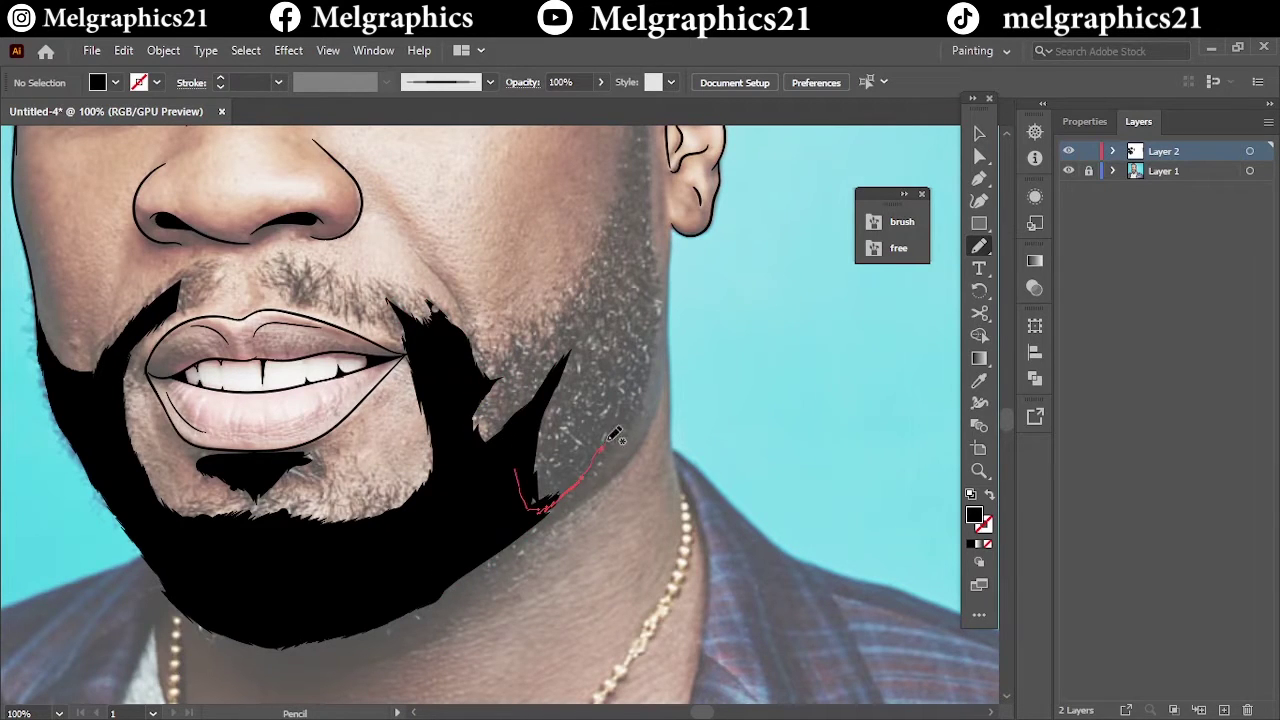
{"action": "left_click_drag", "start_coordinate": [570, 385], "coordinate": [577, 425]}
{"action": "scroll", "coordinate": [540, 520], "scroll_direction": "down", "scroll_amount": 2}
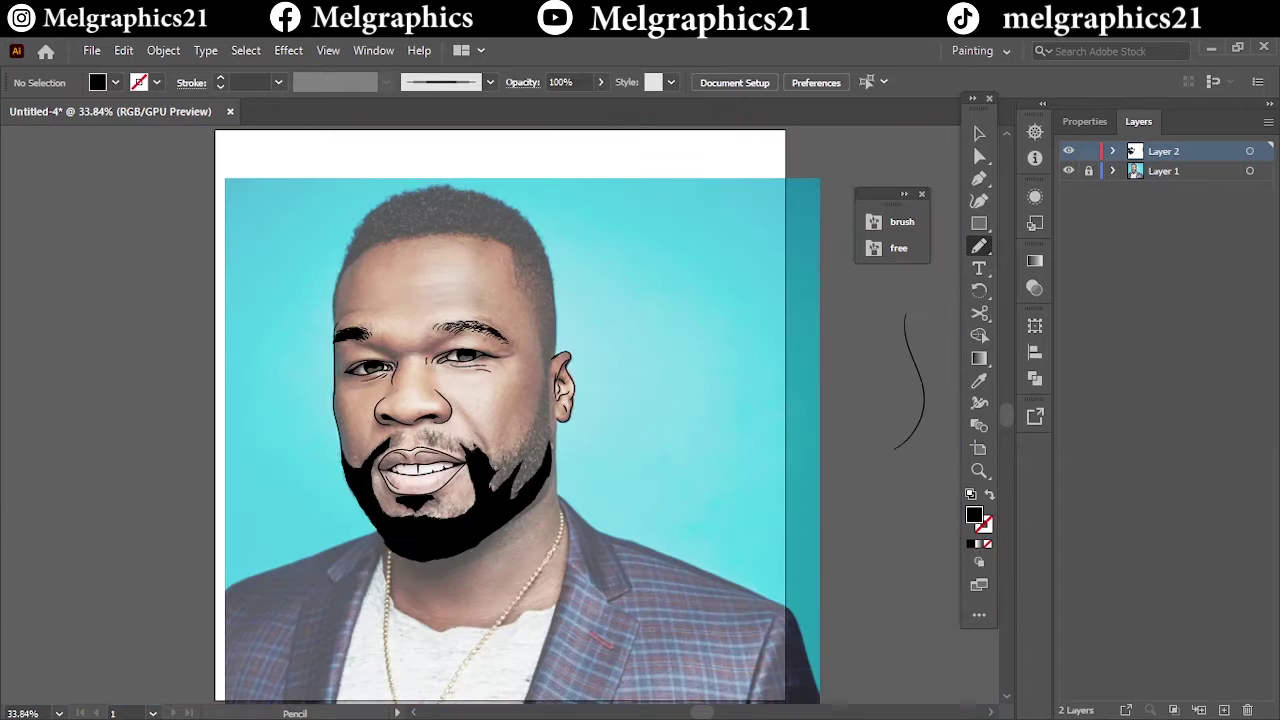
{"action": "scroll", "coordinate": [380, 470], "scroll_direction": "up", "scroll_amount": 3}
{"action": "left_click_drag", "start_coordinate": [601, 289], "coordinate": [585, 318]}
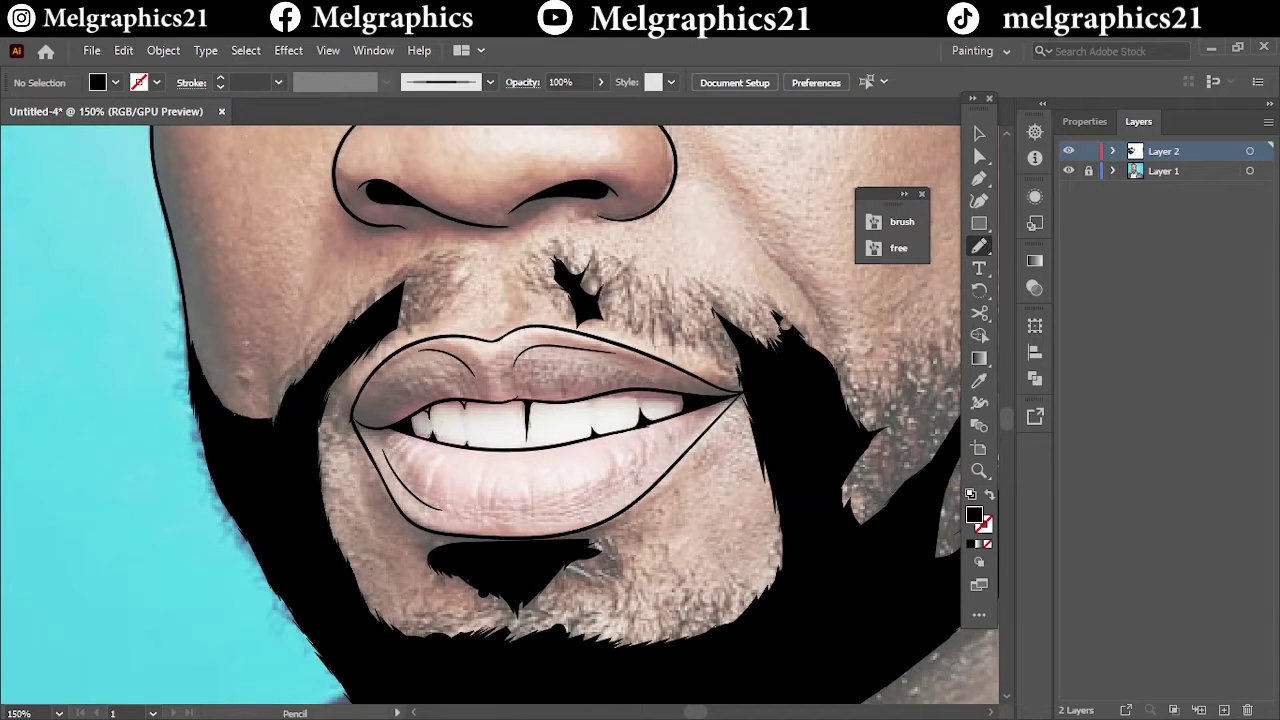
{"action": "scroll", "coordinate": [600, 400], "scroll_direction": "down", "scroll_amount": 3}
Step: Set a stroke-only 0.5 pt Paintbrush and add thin hairs along the beard's left edge
{"action": "key", "text": "shift+x"}
{"action": "key", "text": "b"}
{"action": "left_click", "coordinate": [278, 82]}
{"action": "left_click", "coordinate": [300, 122]}
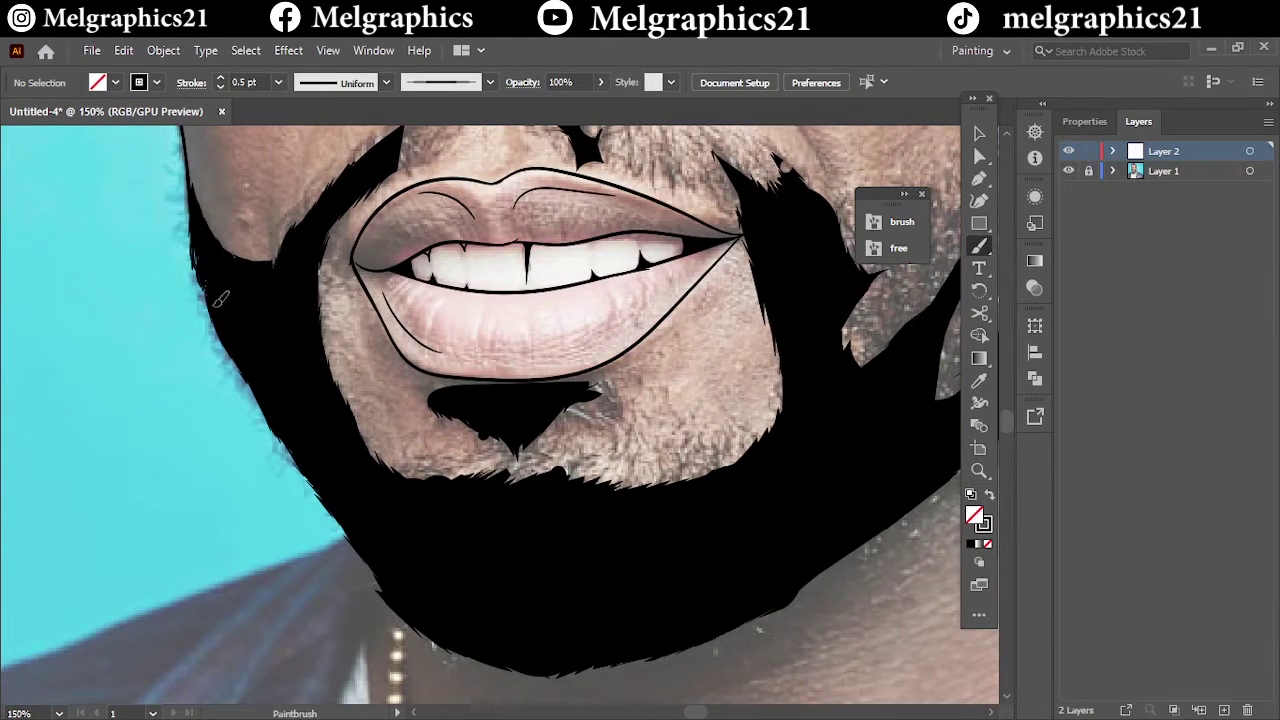
{"action": "left_click_drag", "start_coordinate": [262, 386], "coordinate": [288, 436]}
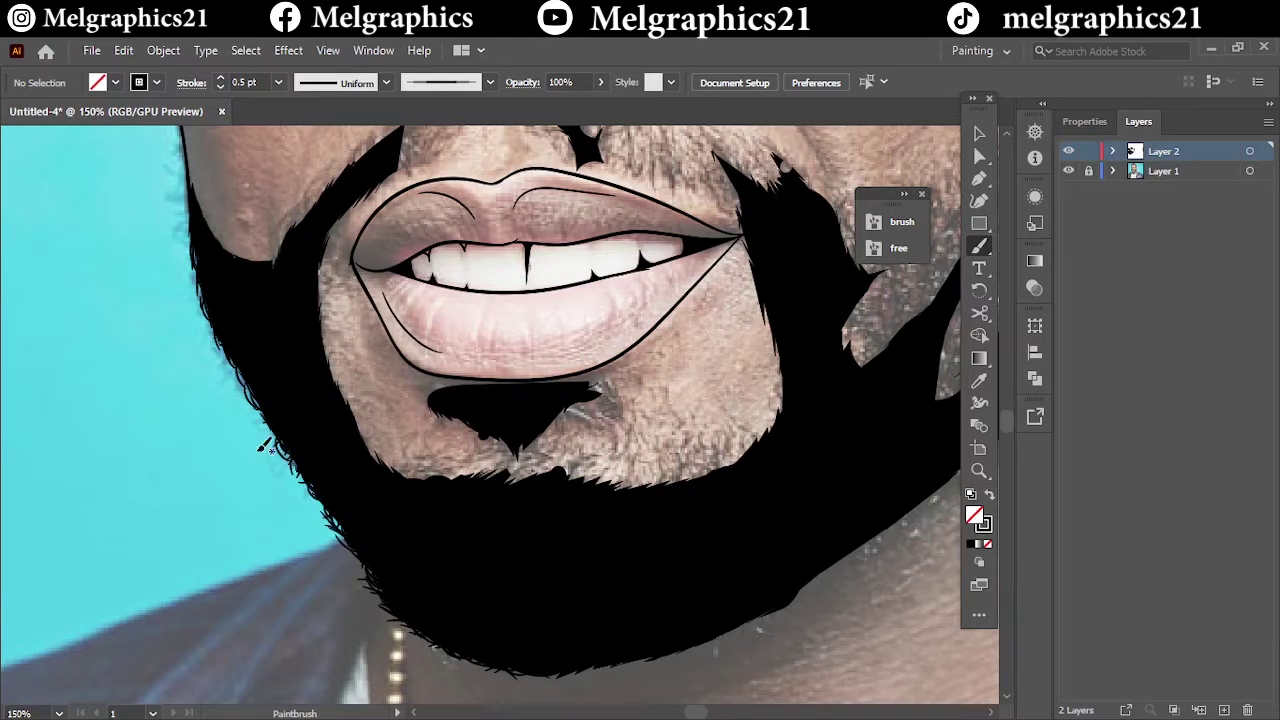
Step: Review with the photo toggled, then brush hair strokes along the beard's upper edge and tip
{"action": "key", "text": "ctrl+0"}
{"action": "left_click", "coordinate": [1068, 171]}
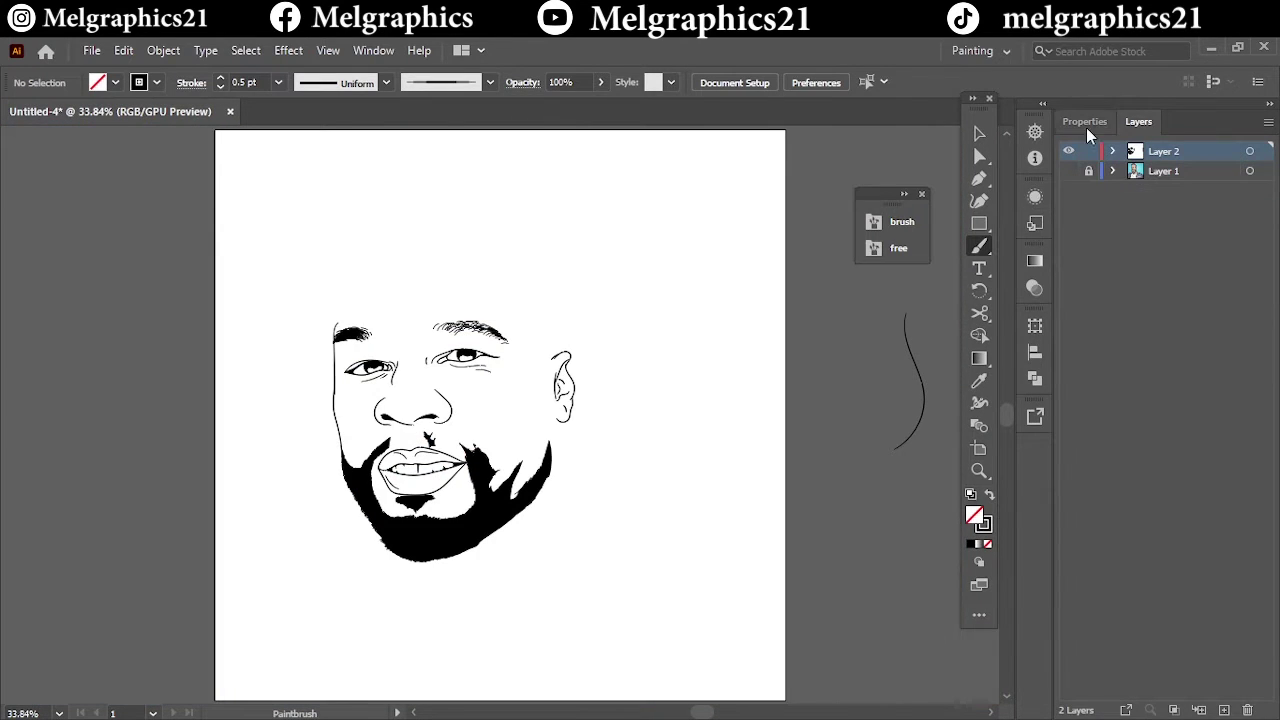
{"action": "left_click", "coordinate": [1068, 172]}
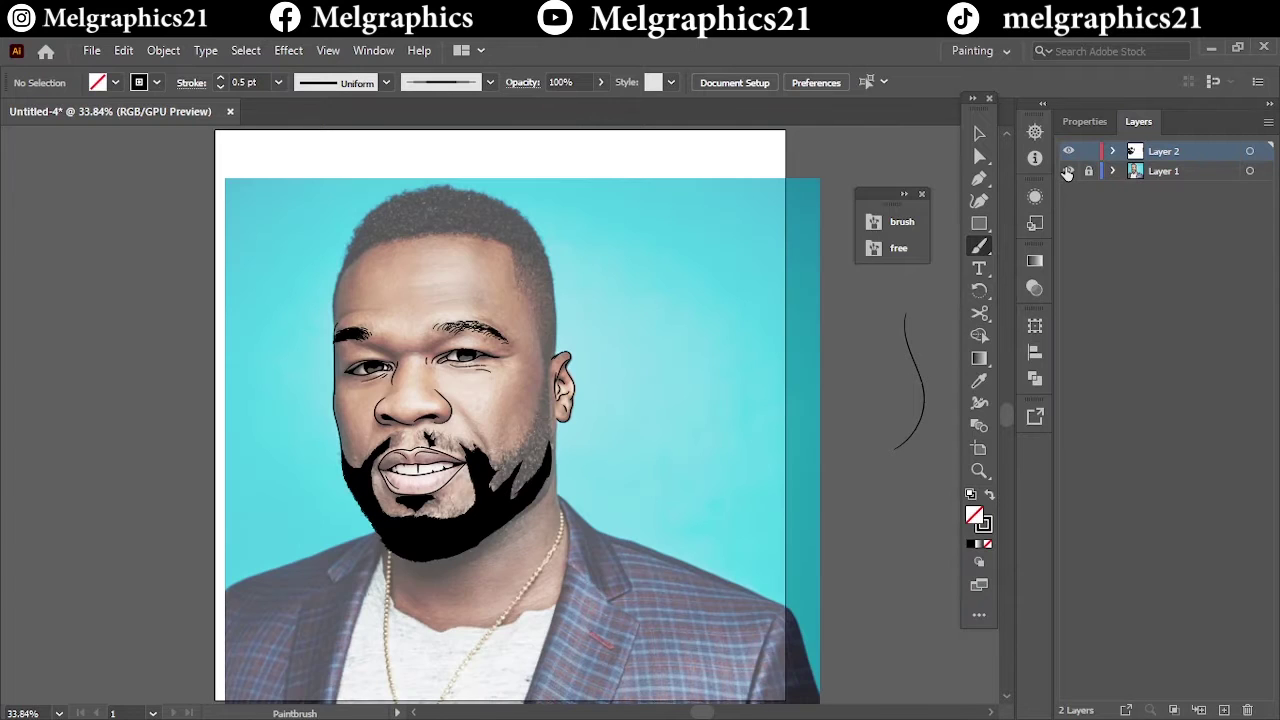
{"action": "left_click", "coordinate": [1068, 172]}
{"action": "key", "text": "ctrl+plus"}
{"action": "key", "text": "ctrl+plus"}
{"action": "key", "text": "ctrl+plus"}
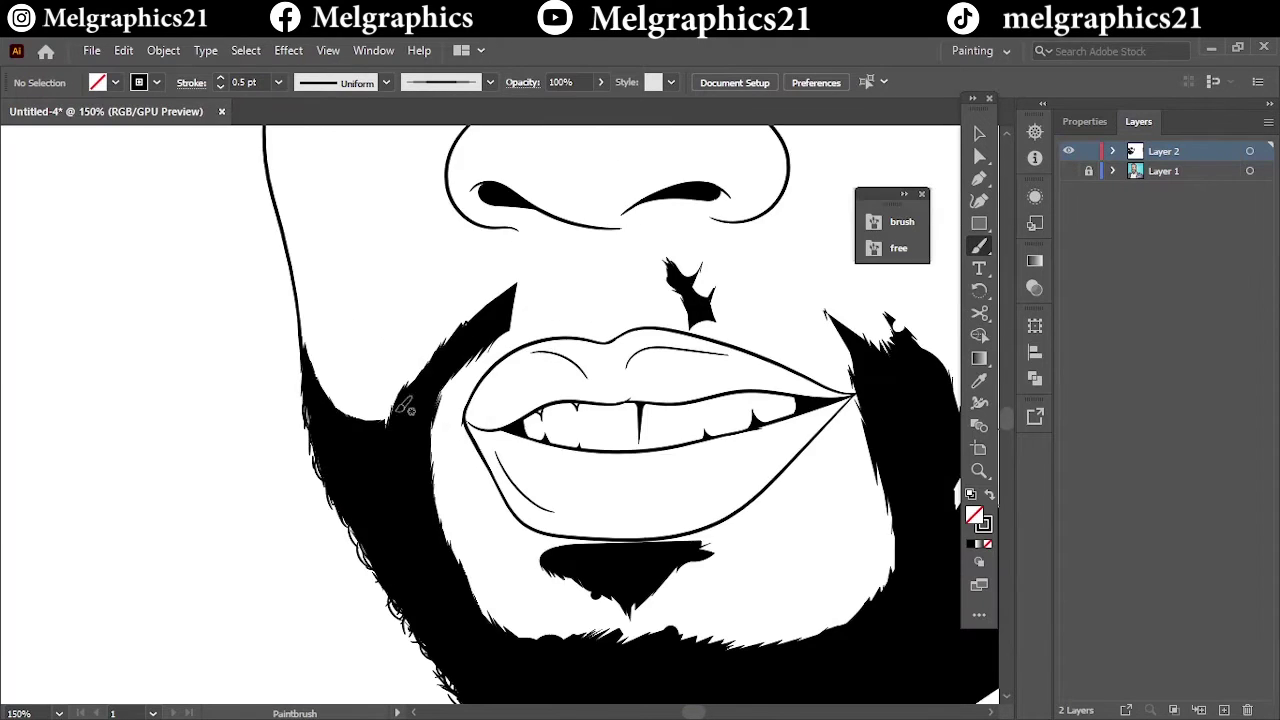
{"action": "left_click", "coordinate": [1068, 172]}
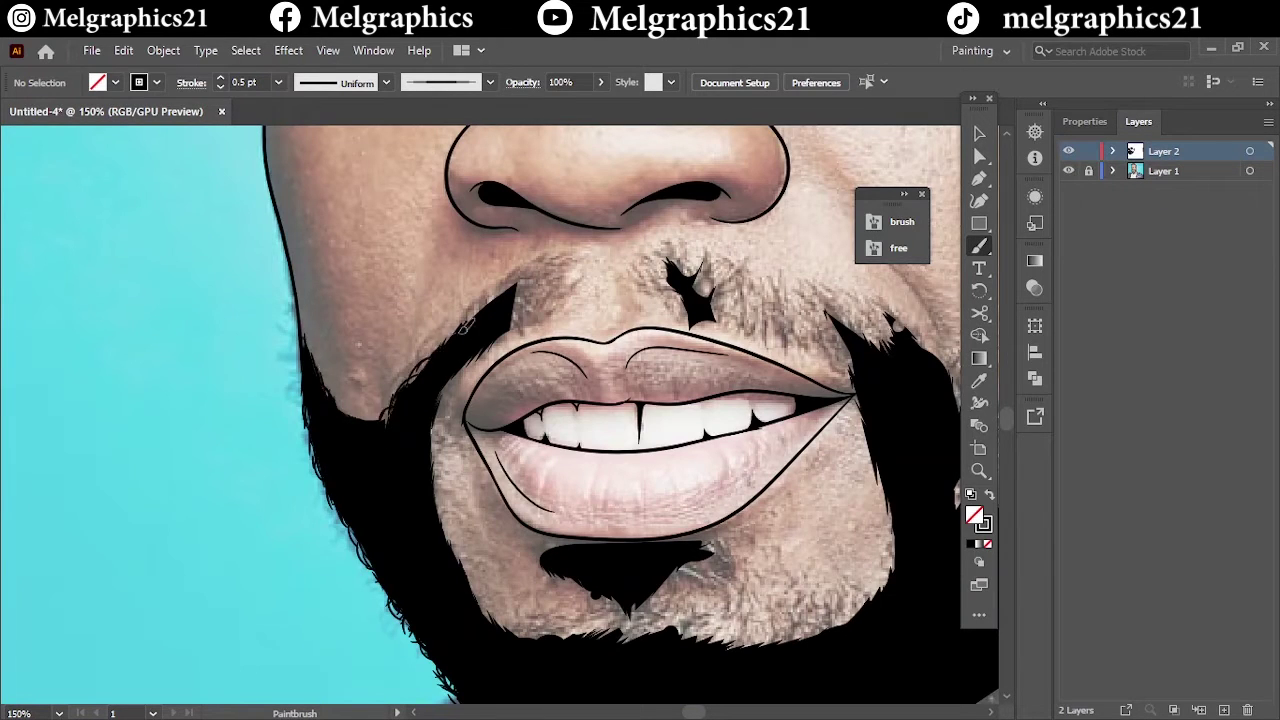
{"action": "left_click_drag", "start_coordinate": [505, 288], "coordinate": [452, 339]}
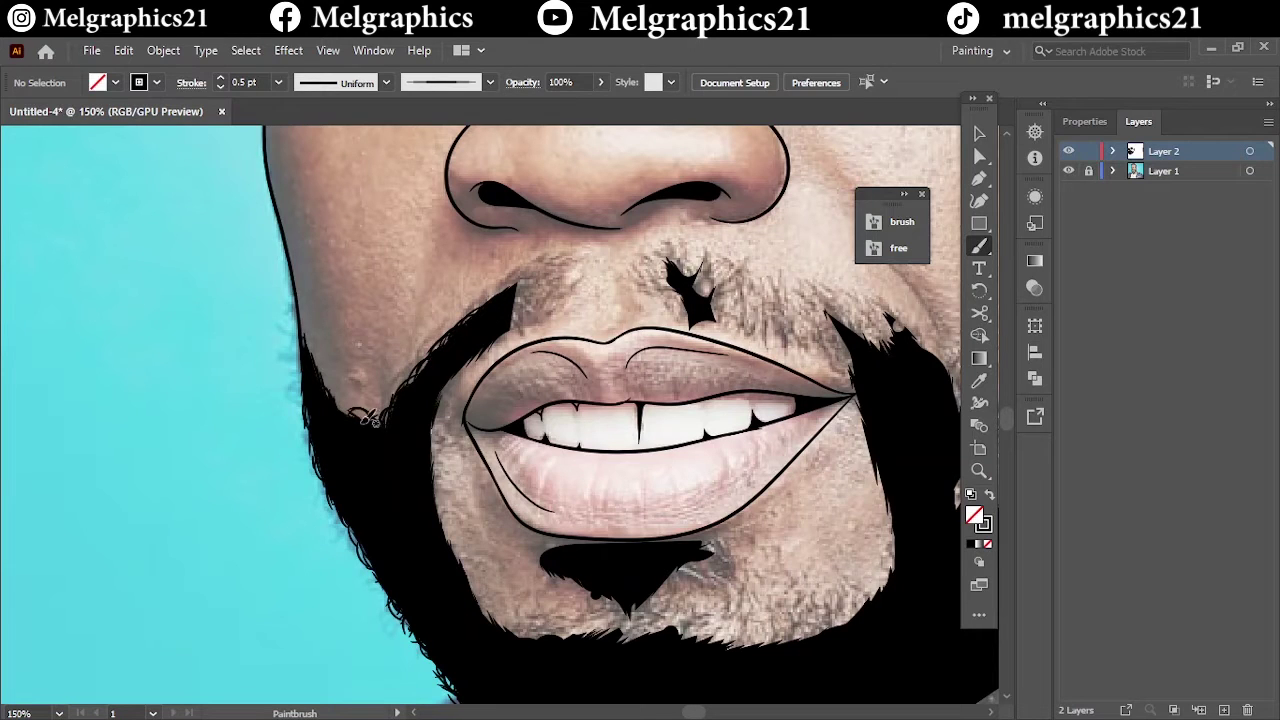
{"action": "mouse_move", "coordinate": [518, 311]}
{"action": "left_mouse_down"}
{"action": "mouse_move", "coordinate": [530, 265]}
{"action": "mouse_move", "coordinate": [545, 274]}
{"action": "mouse_move", "coordinate": [552, 262]}
{"action": "left_mouse_up"}
Step: Set the brush stroke to 0.25 pt and review the line art with the photo hidden
{"action": "left_click", "coordinate": [278, 82]}
{"action": "left_click", "coordinate": [295, 106]}
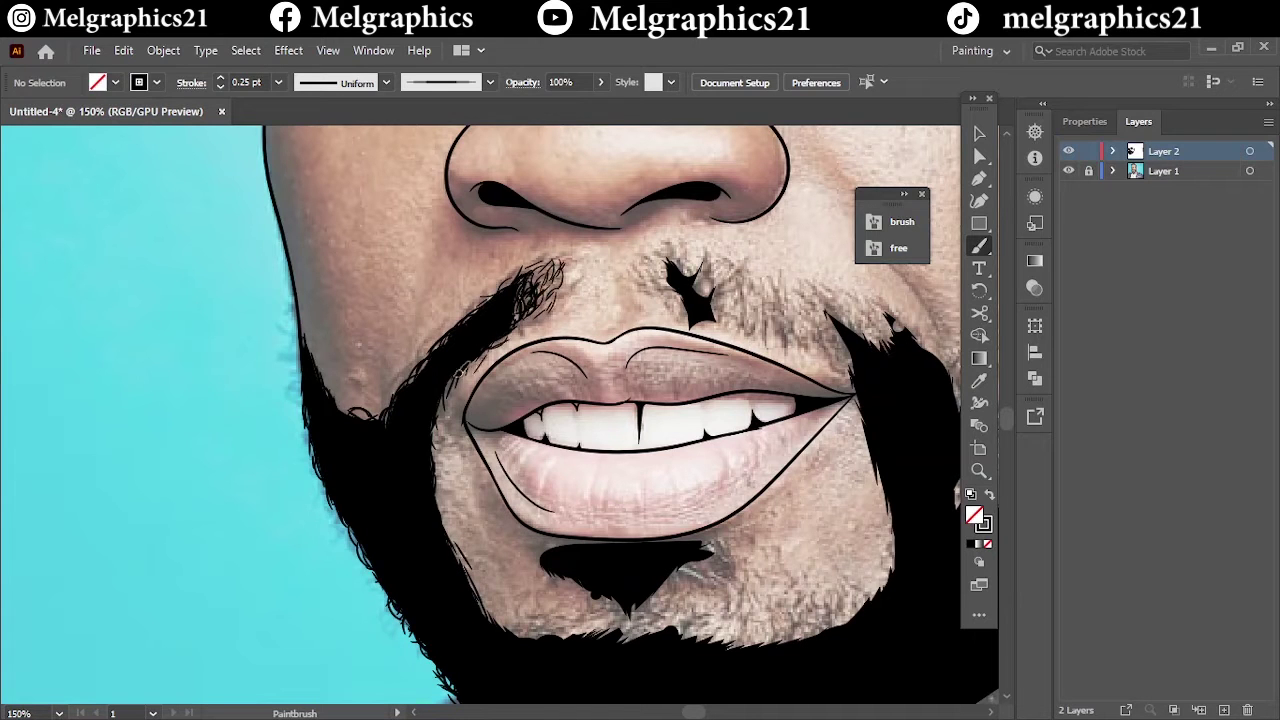
{"action": "key", "text": "ctrl+0"}
{"action": "left_click", "coordinate": [1068, 171]}
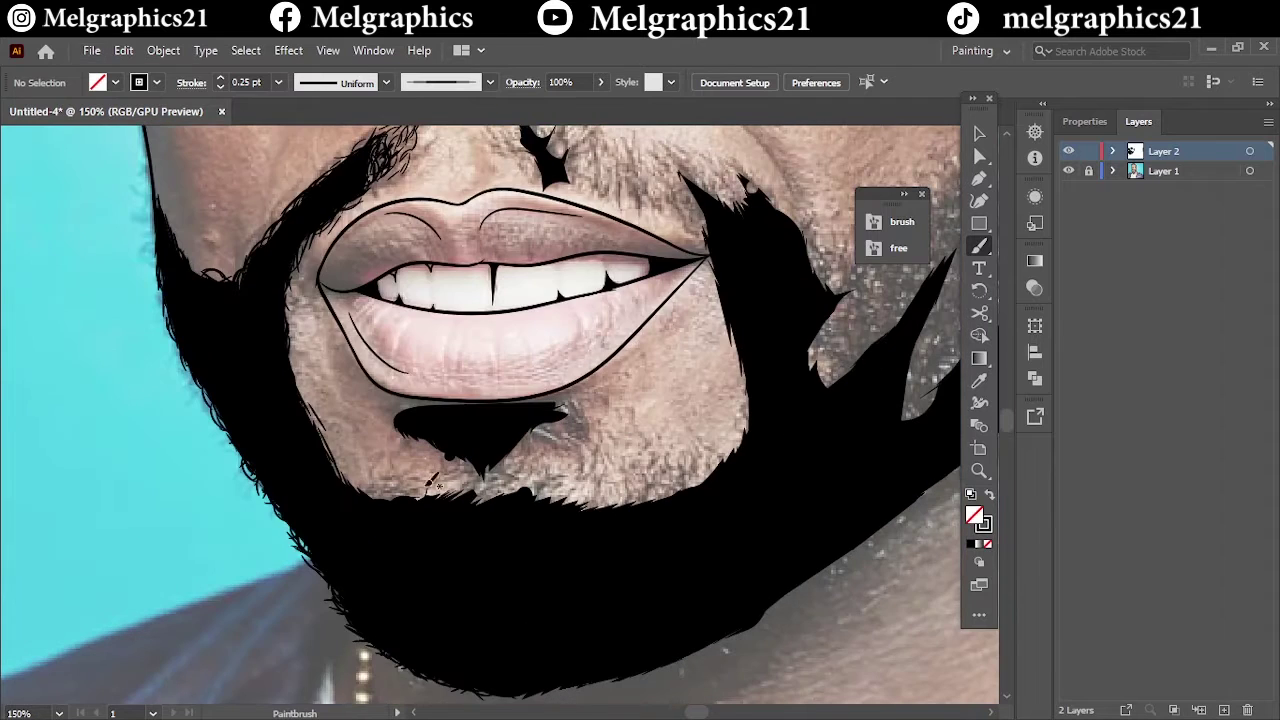
Step: At 0.5 pt, brush hair strands along the beard's lower edge and both goatee sides
{"action": "left_click", "coordinate": [278, 82]}
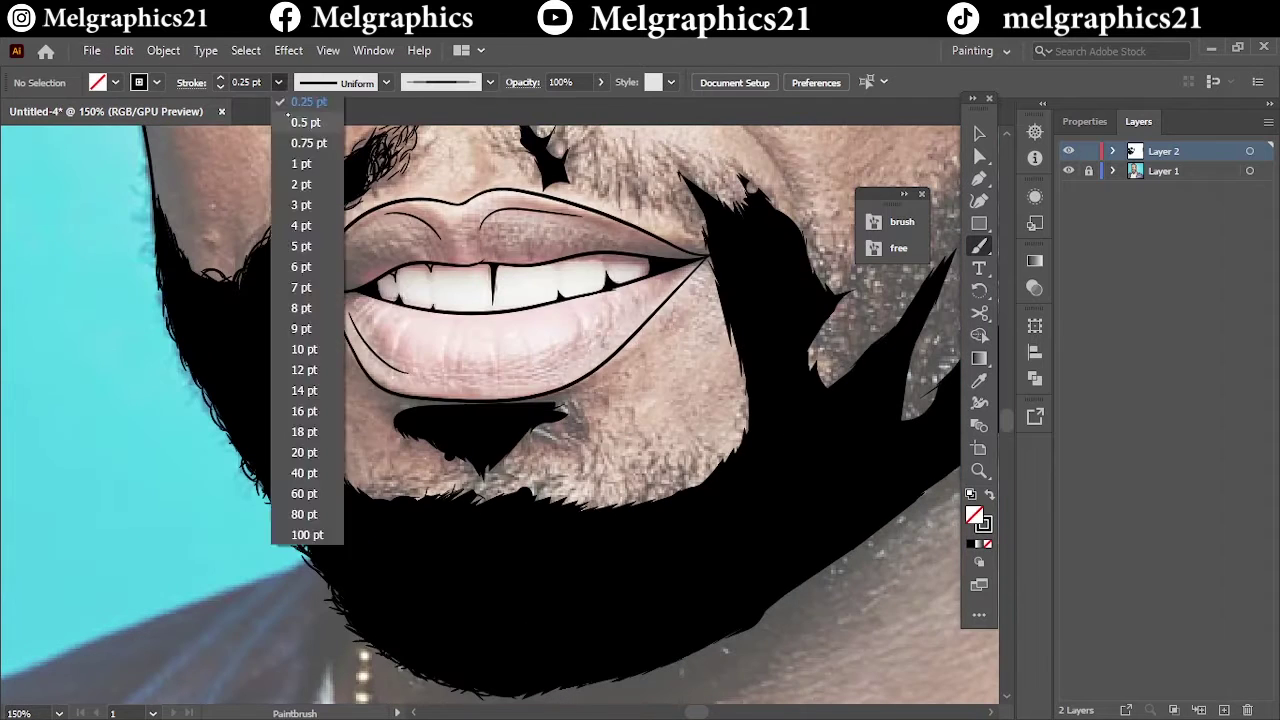
{"action": "left_click", "coordinate": [290, 122]}
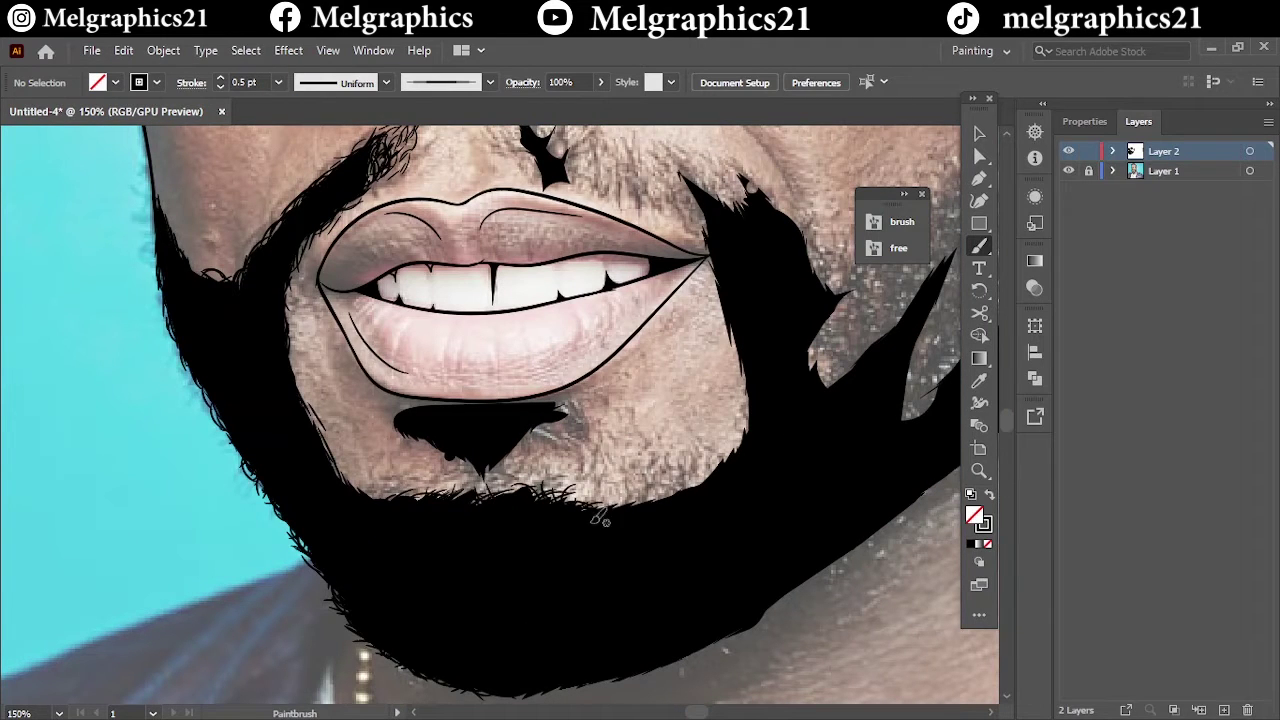
{"action": "left_click_drag", "start_coordinate": [600, 518], "coordinate": [690, 514]}
{"action": "left_click_drag", "start_coordinate": [757, 451], "coordinate": [744, 425]}
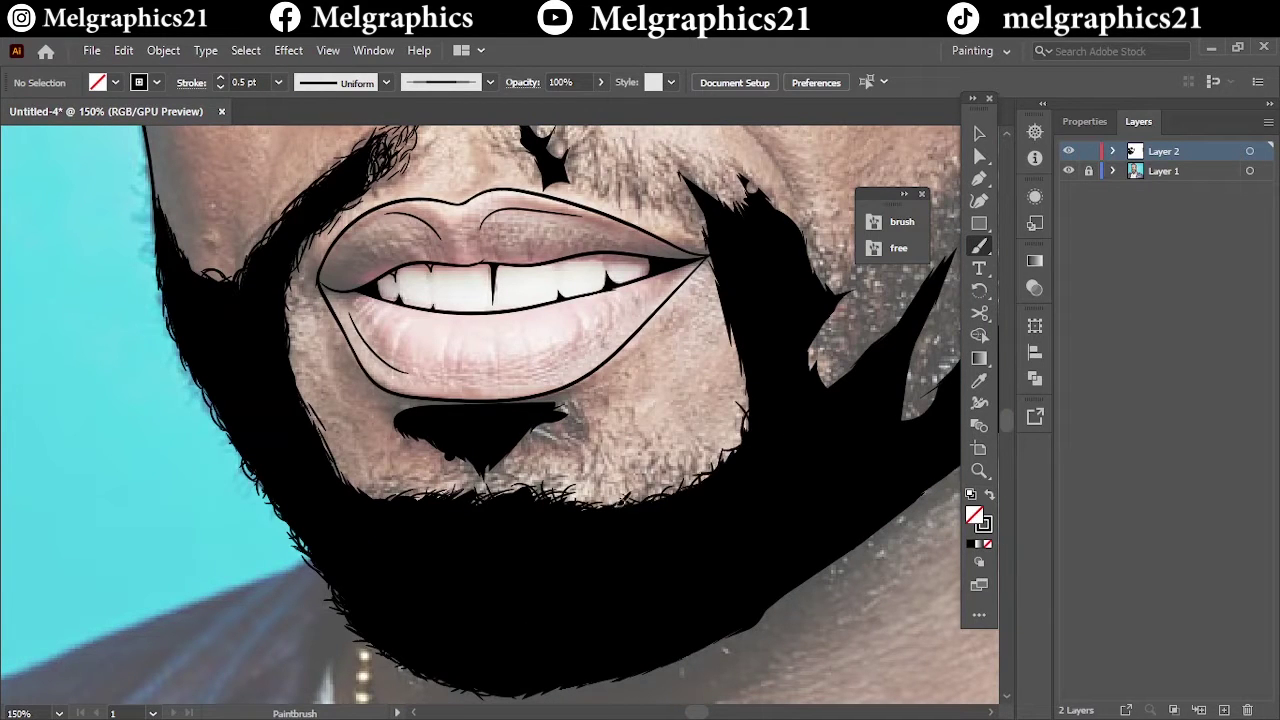
{"action": "left_click_drag", "start_coordinate": [508, 456], "coordinate": [566, 410]}
{"action": "mouse_move", "coordinate": [470, 405]}
{"action": "left_mouse_down"}
{"action": "mouse_move", "coordinate": [392, 426]}
{"action": "mouse_move", "coordinate": [511, 472]}
{"action": "left_mouse_up"}
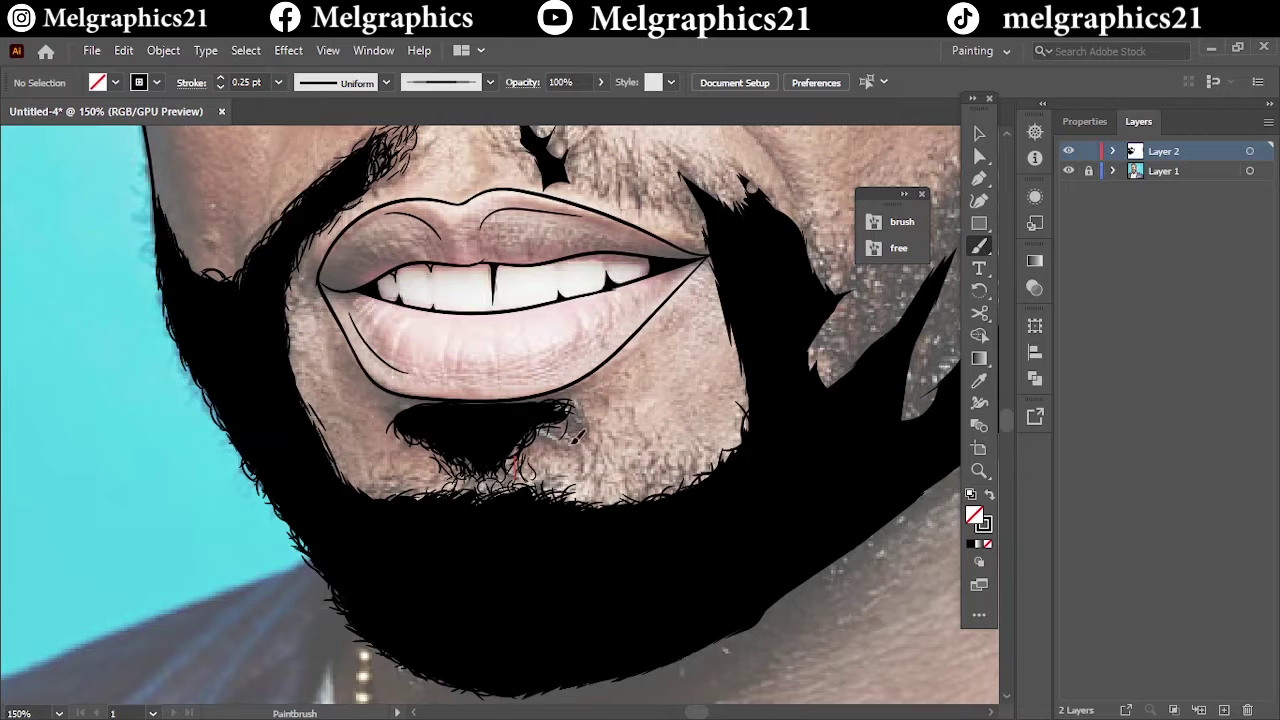
{"action": "left_click_drag", "start_coordinate": [576, 436], "coordinate": [532, 456]}
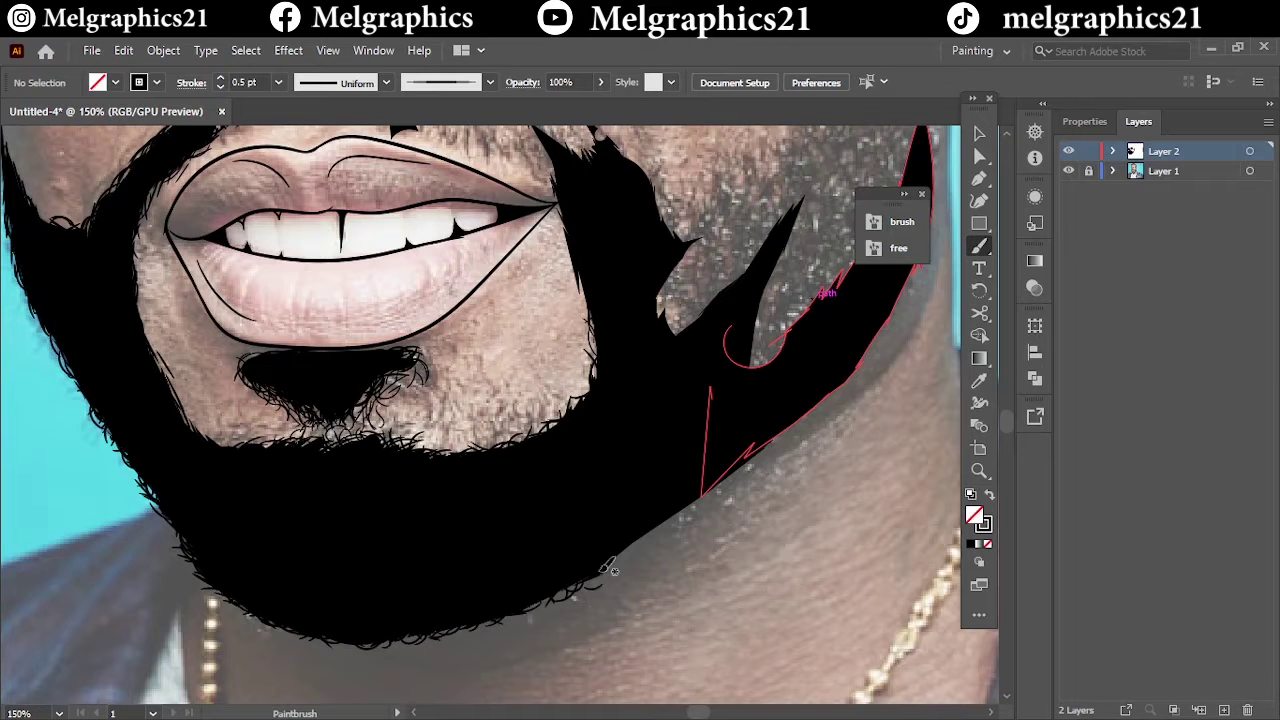
Step: Add jagged hair strands on the right beard spike and along the right edge
{"action": "scroll", "coordinate": [660, 518], "scroll_direction": "right", "scroll_amount": 5}
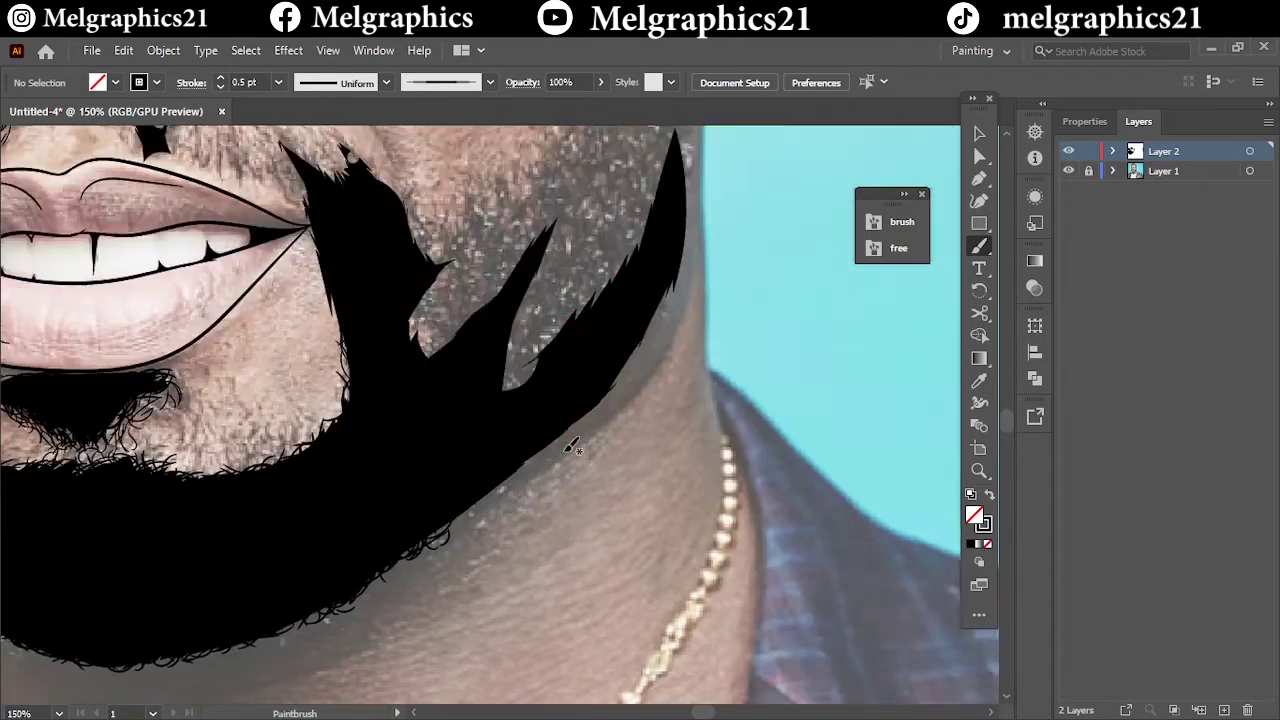
{"action": "scroll", "coordinate": [585, 480], "scroll_direction": "up", "scroll_amount": 2}
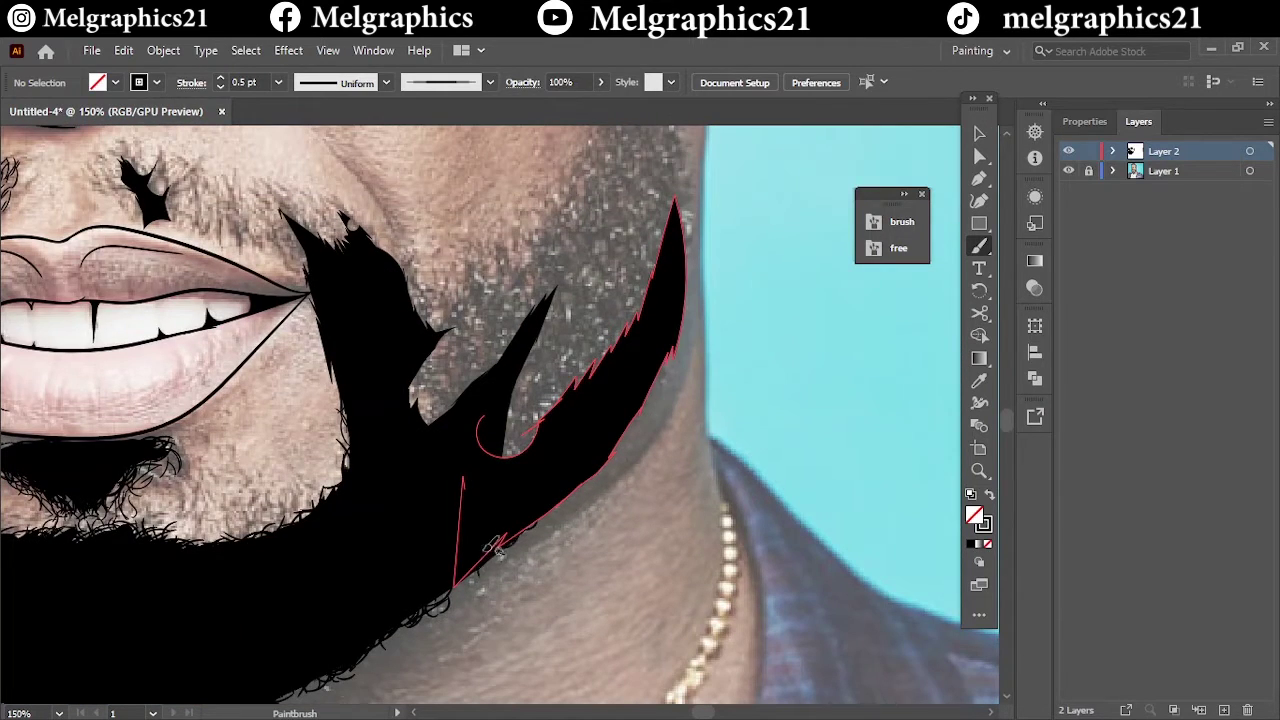
{"action": "left_click_drag", "start_coordinate": [494, 548], "coordinate": [496, 546]}
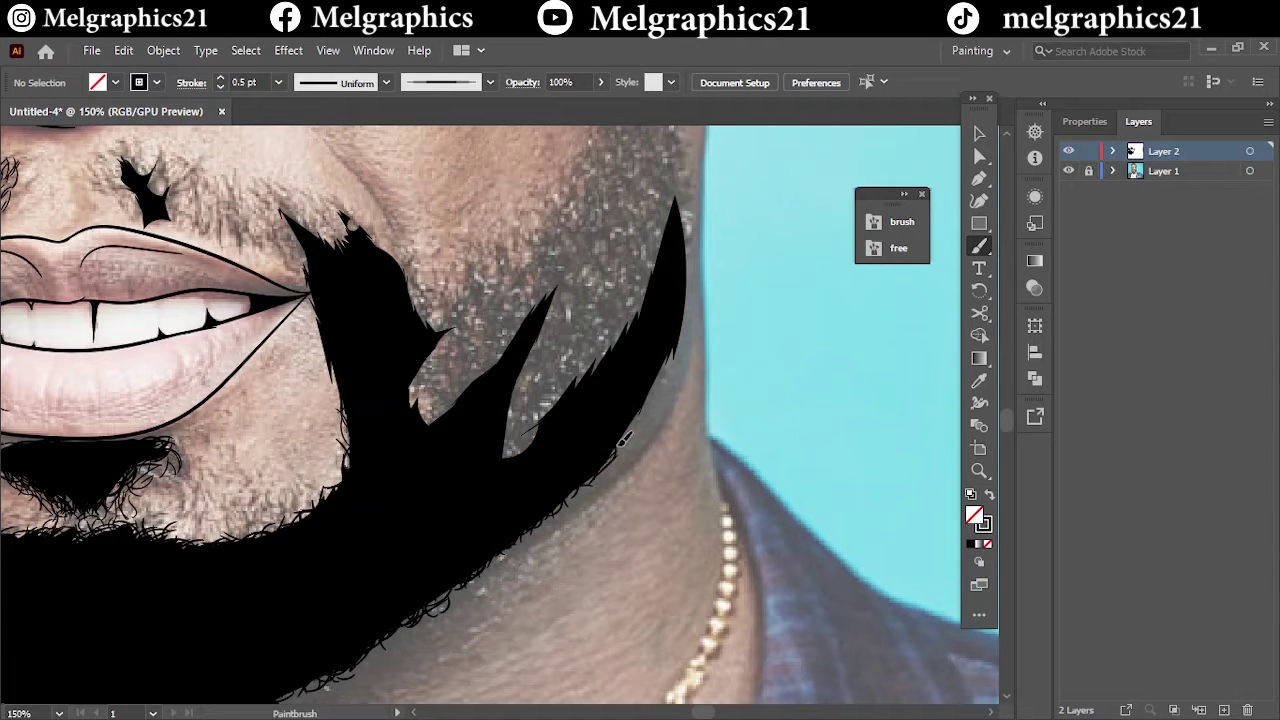
{"action": "left_click_drag", "start_coordinate": [619, 437], "coordinate": [668, 383]}
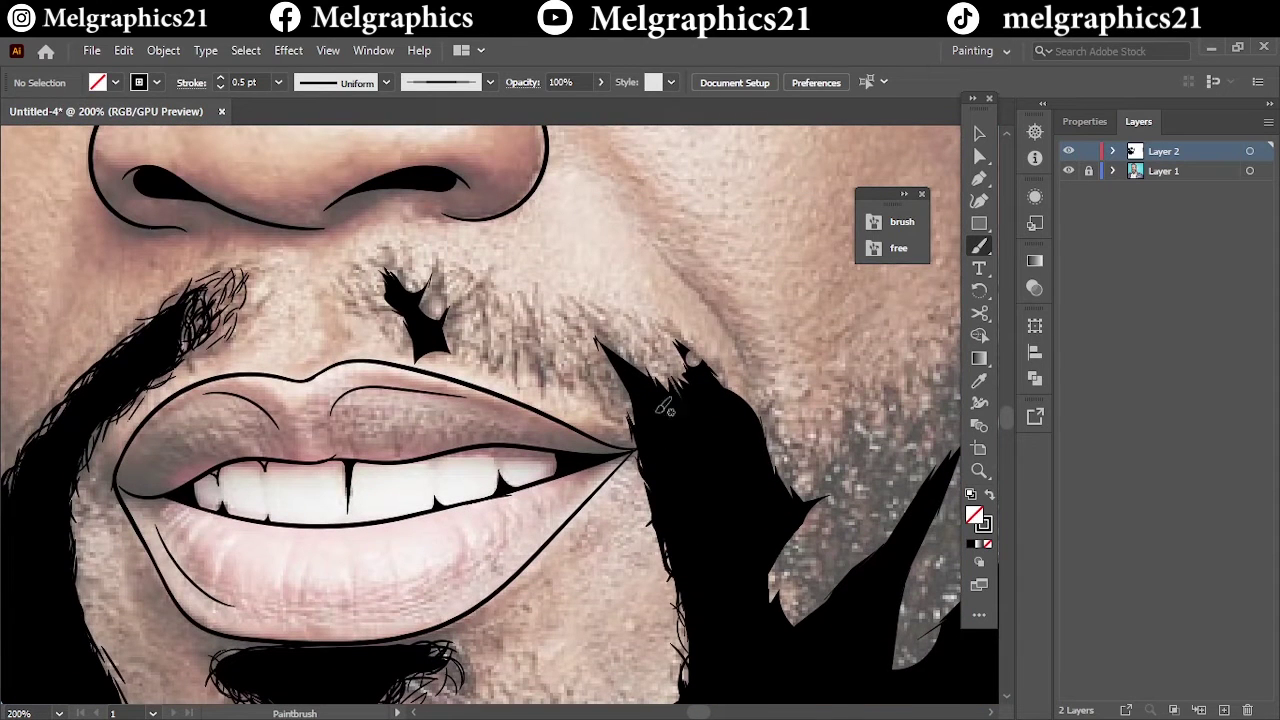
Step: Brush fine hairs on the moustache and to the left of the dark patch
{"action": "mouse_move", "coordinate": [611, 384]}
{"action": "left_mouse_down"}
{"action": "mouse_move", "coordinate": [642, 398]}
{"action": "mouse_move", "coordinate": [650, 350]}
{"action": "mouse_move", "coordinate": [600, 330]}
{"action": "left_mouse_up"}
{"action": "left_click_drag", "start_coordinate": [562, 390], "coordinate": [505, 322]}
{"action": "left_click_drag", "start_coordinate": [605, 395], "coordinate": [595, 356]}
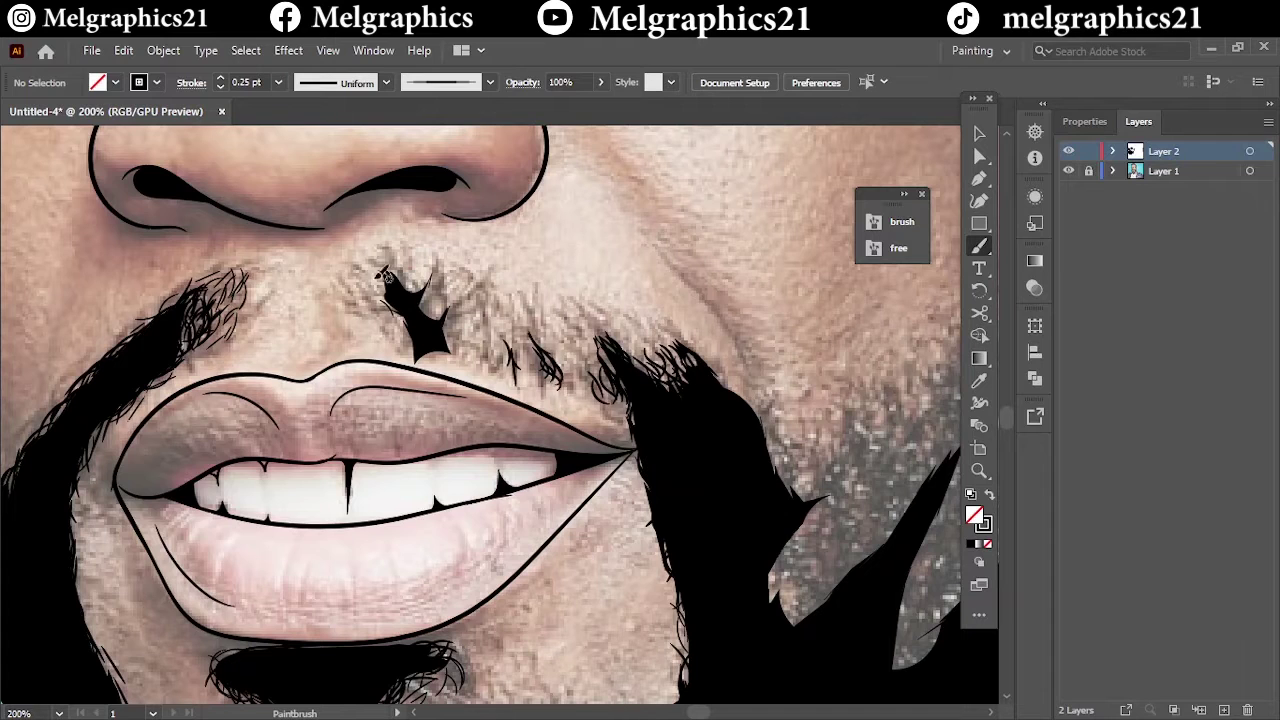
{"action": "mouse_move", "coordinate": [388, 310]}
{"action": "left_mouse_down"}
{"action": "mouse_move", "coordinate": [410, 345]}
{"action": "mouse_move", "coordinate": [400, 340]}
{"action": "left_mouse_up"}
{"action": "left_click_drag", "start_coordinate": [342, 285], "coordinate": [368, 318]}
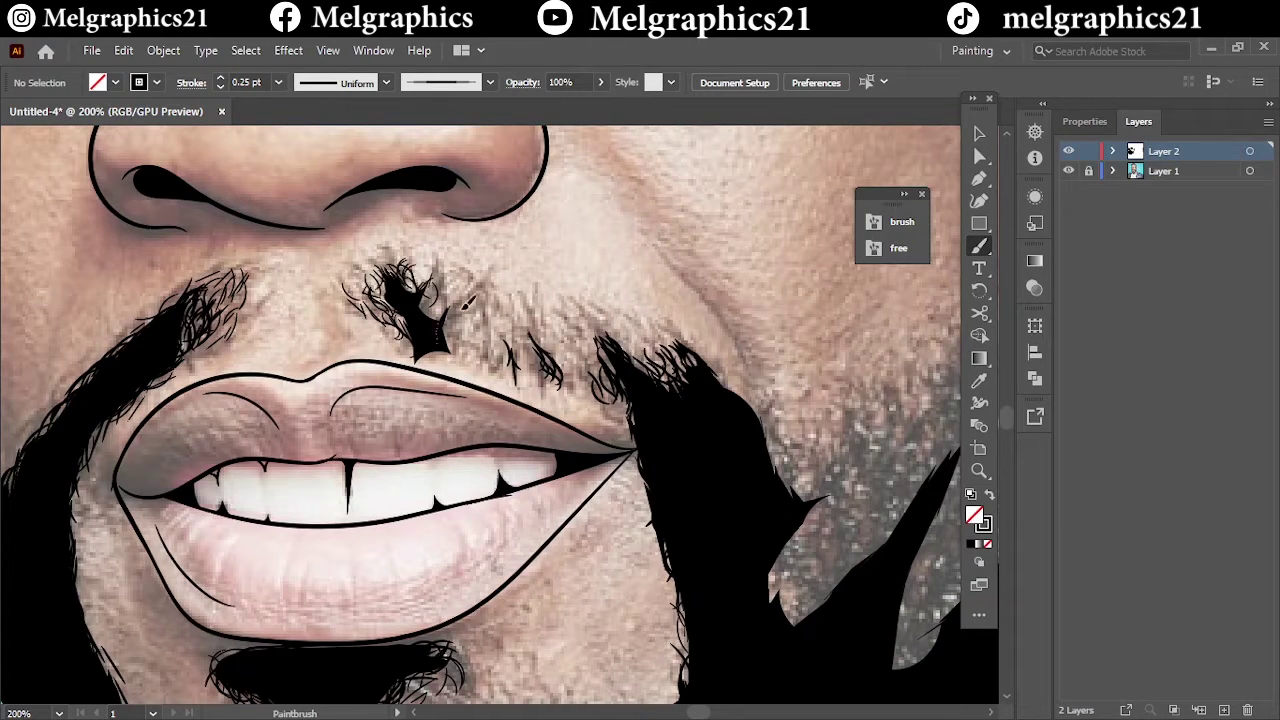
Step: Add moustache hairs right of the patch toward the mouth corner, then review with the photo hidden
{"action": "left_click_drag", "start_coordinate": [467, 304], "coordinate": [465, 348]}
{"action": "left_click_drag", "start_coordinate": [456, 300], "coordinate": [444, 268]}
{"action": "left_click_drag", "start_coordinate": [462, 314], "coordinate": [470, 340]}
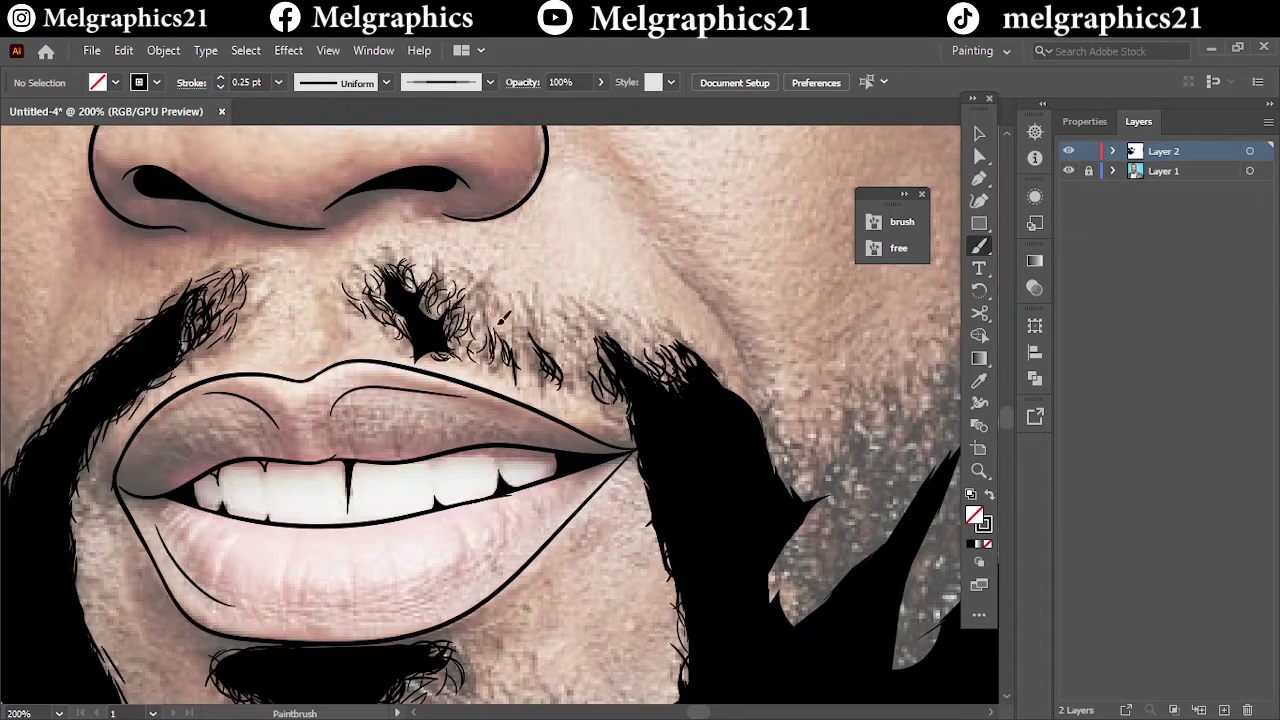
{"action": "mouse_move", "coordinate": [500, 300]}
{"action": "left_mouse_down"}
{"action": "mouse_move", "coordinate": [525, 372]}
{"action": "mouse_move", "coordinate": [548, 378]}
{"action": "left_mouse_up"}
{"action": "mouse_move", "coordinate": [550, 308]}
{"action": "left_mouse_down"}
{"action": "mouse_move", "coordinate": [588, 362]}
{"action": "mouse_move", "coordinate": [637, 336]}
{"action": "mouse_move", "coordinate": [565, 320]}
{"action": "left_mouse_up"}
{"action": "left_click_drag", "start_coordinate": [545, 360], "coordinate": [512, 304]}
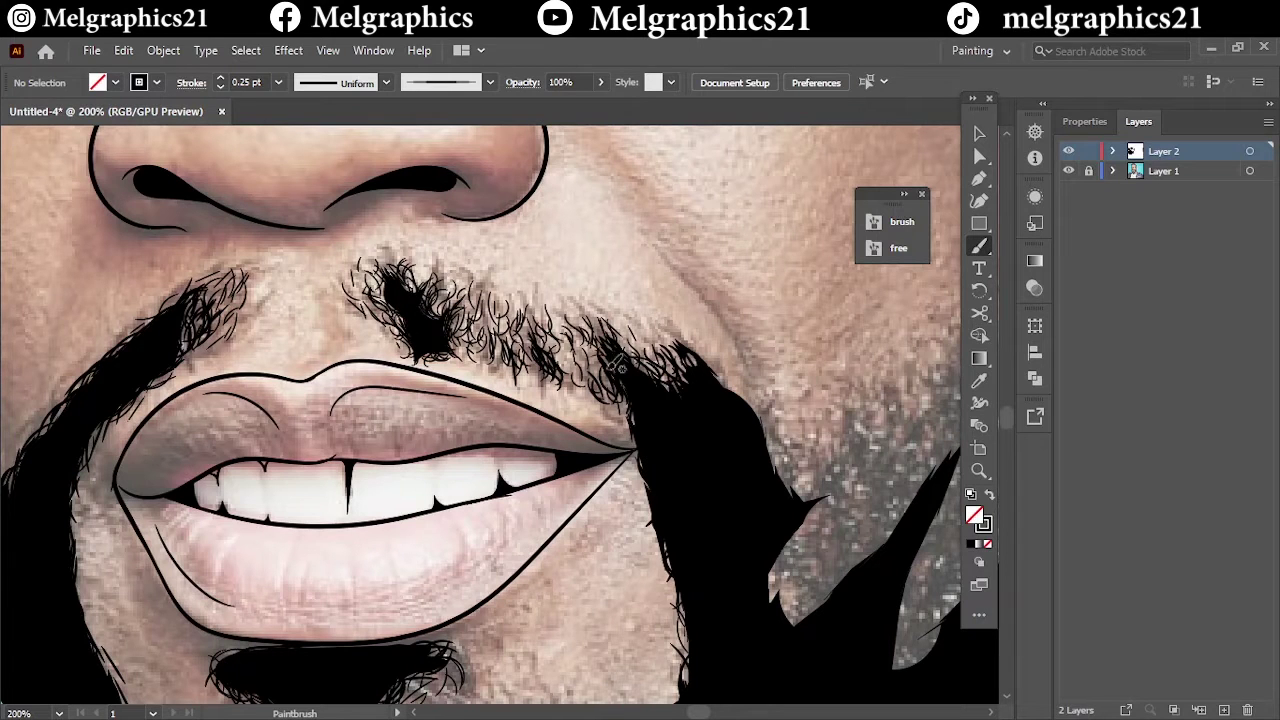
{"action": "key", "text": "ctrl+0"}
{"action": "left_click", "coordinate": [1068, 171]}
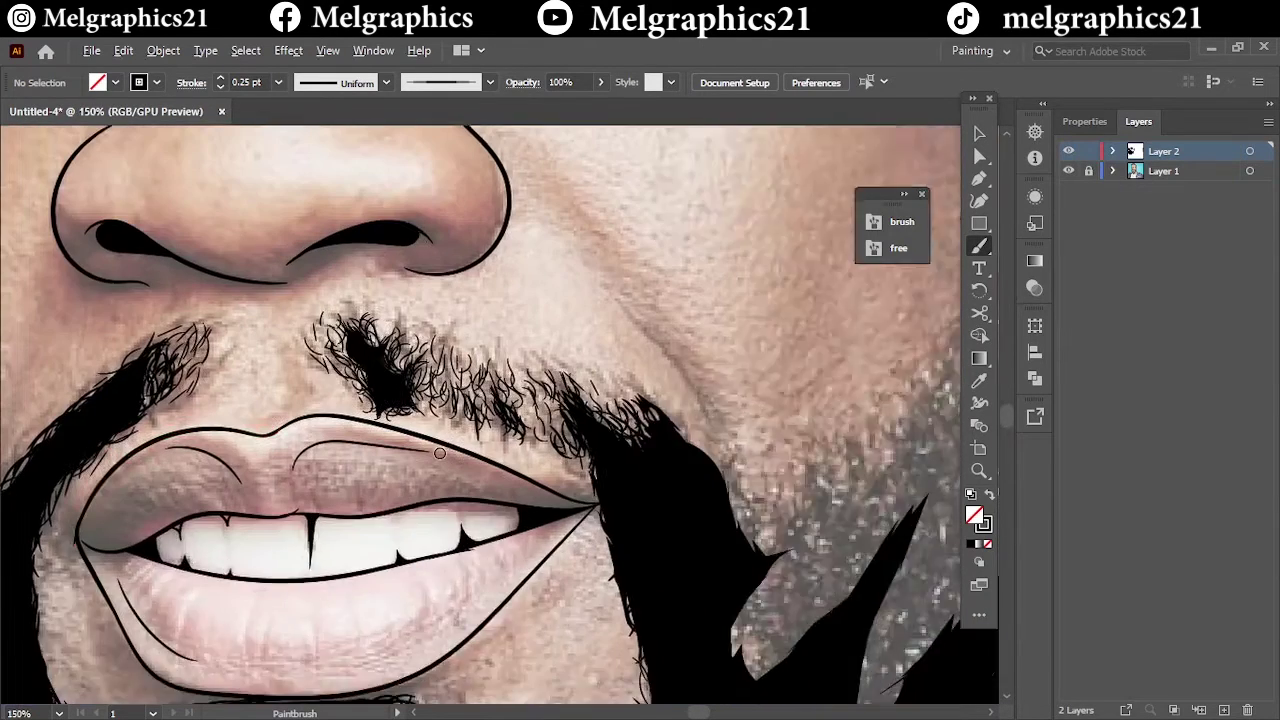
Step: With a heavier stroke, paint curly hairs along the beard's right edge and lower beard
{"action": "left_click", "coordinate": [278, 82]}
{"action": "left_click", "coordinate": [300, 151]}
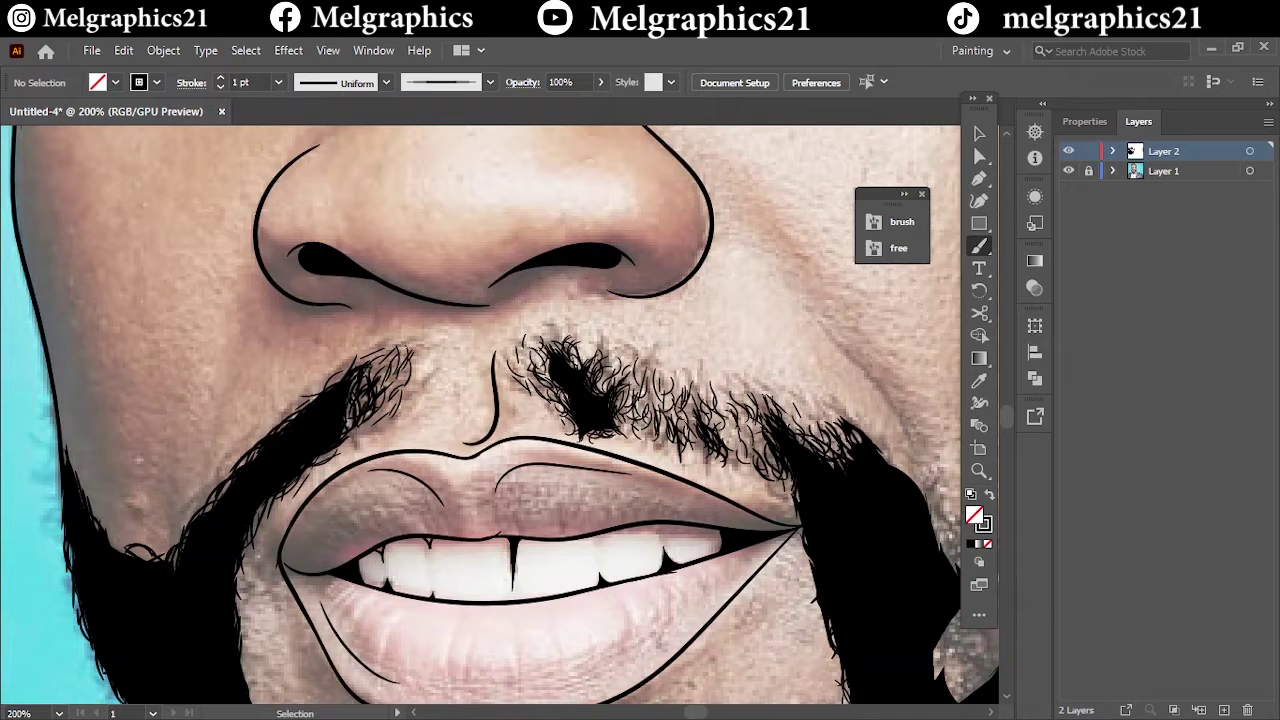
{"action": "key", "text": "ctrl+0"}
{"action": "left_click", "coordinate": [1068, 171]}
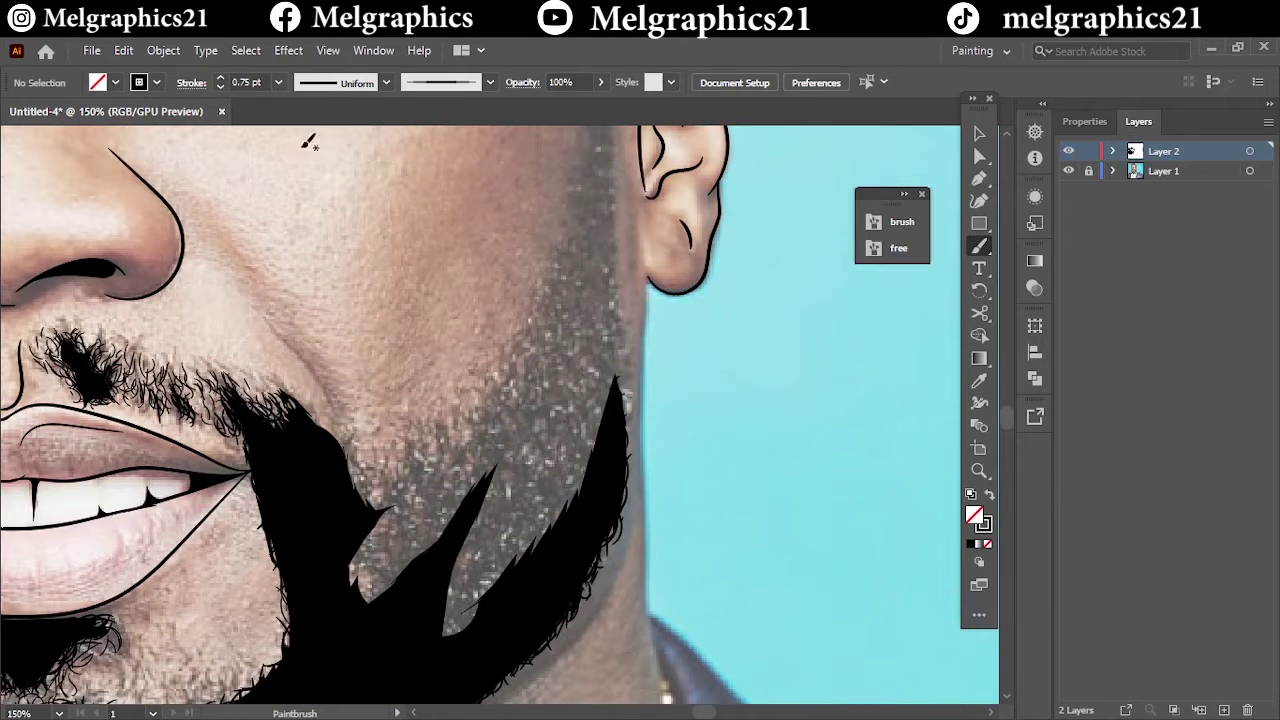
{"action": "mouse_move", "coordinate": [616, 342]}
{"action": "left_mouse_down"}
{"action": "mouse_move", "coordinate": [465, 612]}
{"action": "mouse_move", "coordinate": [468, 540]}
{"action": "mouse_move", "coordinate": [546, 460]}
{"action": "mouse_move", "coordinate": [549, 537]}
{"action": "left_mouse_up"}
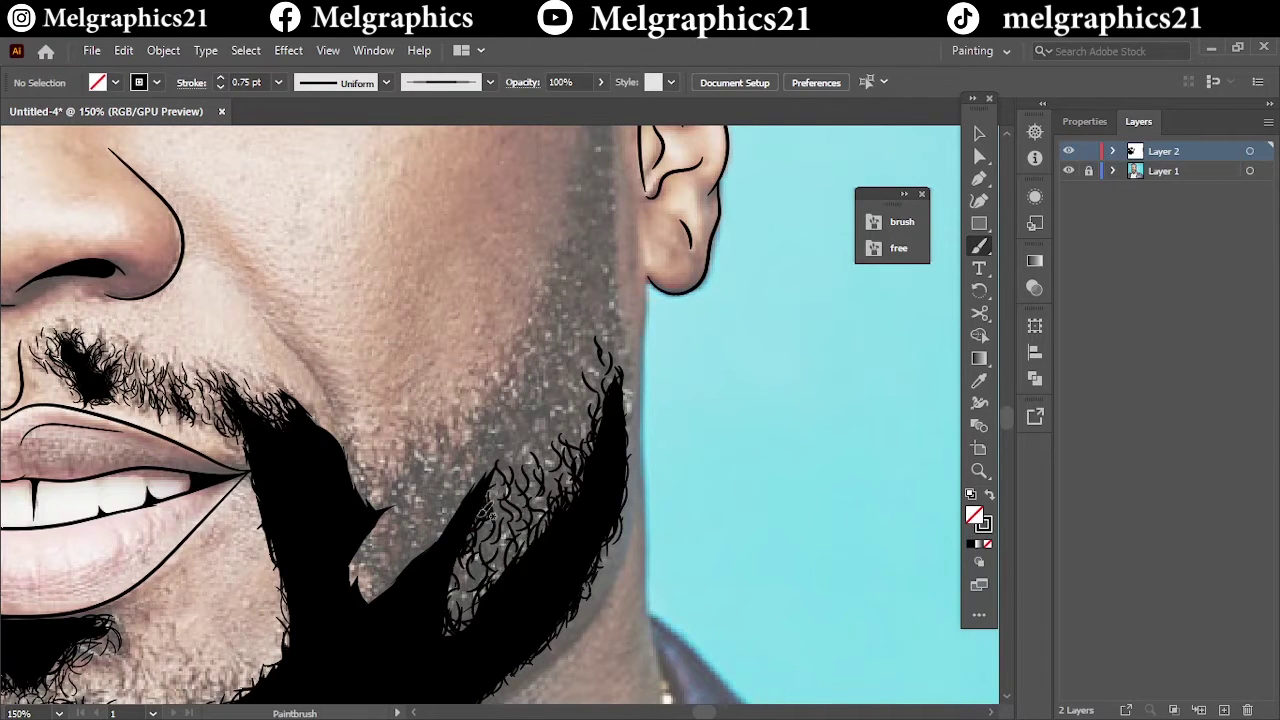
{"action": "mouse_move", "coordinate": [484, 511]}
{"action": "left_mouse_down"}
{"action": "mouse_move", "coordinate": [448, 625]}
{"action": "mouse_move", "coordinate": [518, 585]}
{"action": "left_mouse_up"}
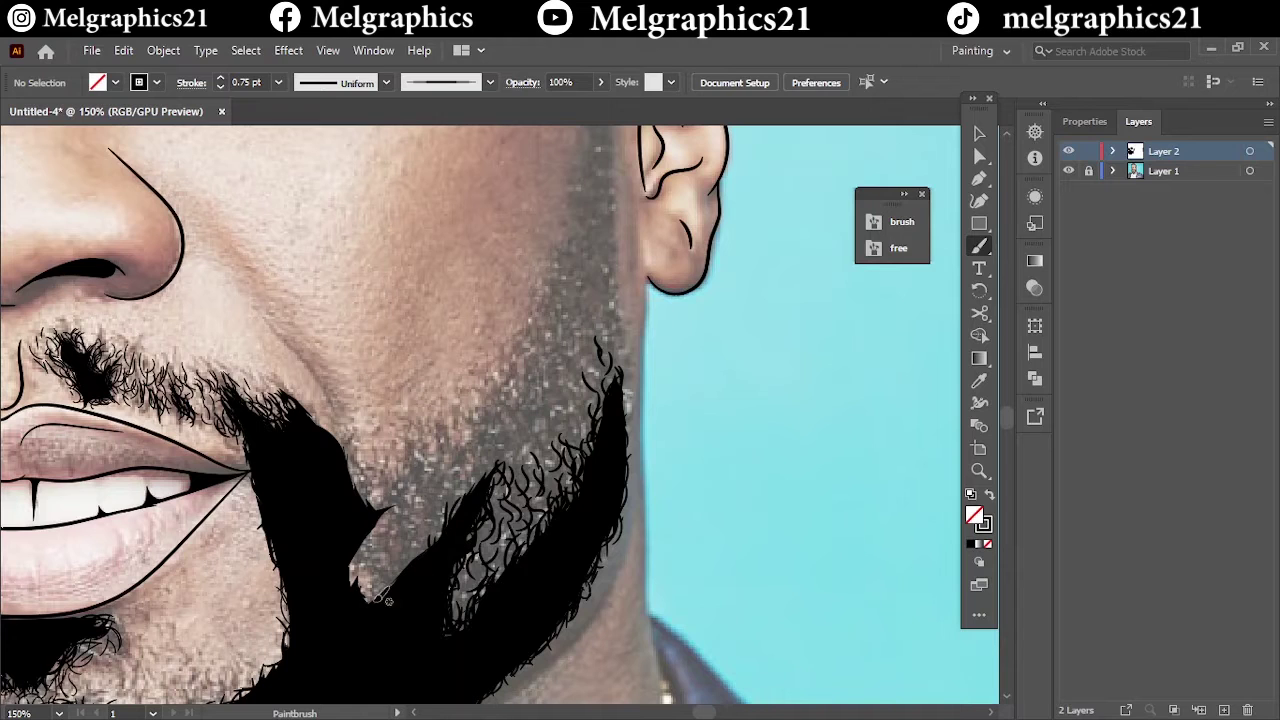
{"action": "mouse_move", "coordinate": [386, 600]}
{"action": "left_mouse_down"}
{"action": "mouse_move", "coordinate": [368, 545]}
{"action": "mouse_move", "coordinate": [420, 550]}
{"action": "mouse_move", "coordinate": [410, 505]}
{"action": "left_mouse_up"}
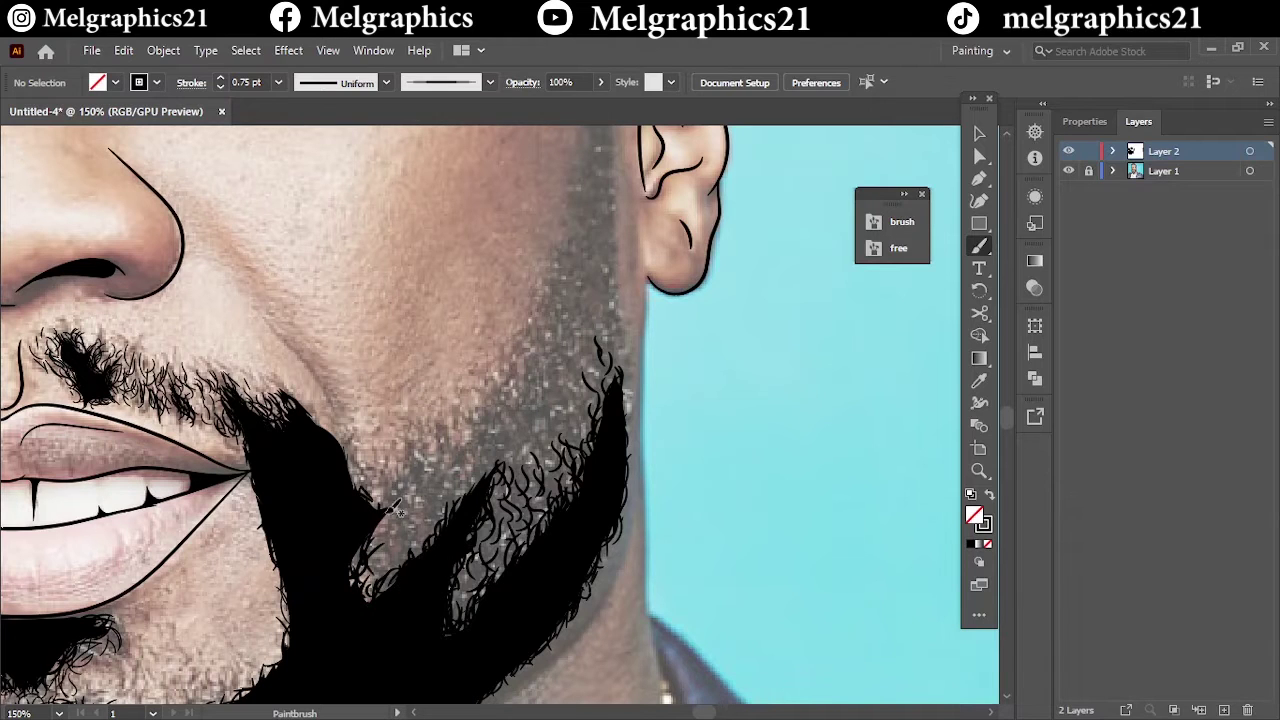
Step: At 0.5 pt, add curly hairs across the inner and upper beard, climbing the jaw to the sideburn
{"action": "left_click", "coordinate": [278, 82]}
{"action": "left_click", "coordinate": [300, 119]}
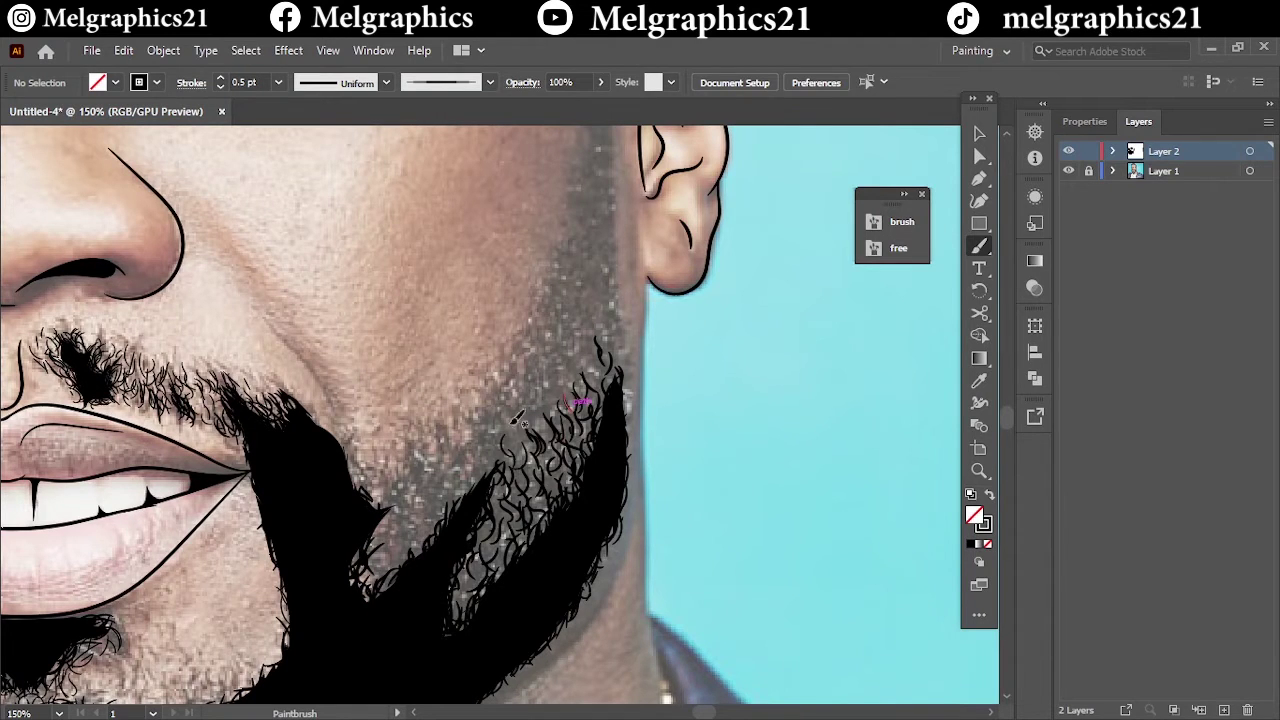
{"action": "mouse_move", "coordinate": [518, 418]}
{"action": "left_mouse_down"}
{"action": "mouse_move", "coordinate": [430, 530]}
{"action": "mouse_move", "coordinate": [380, 565]}
{"action": "mouse_move", "coordinate": [400, 535]}
{"action": "left_mouse_up"}
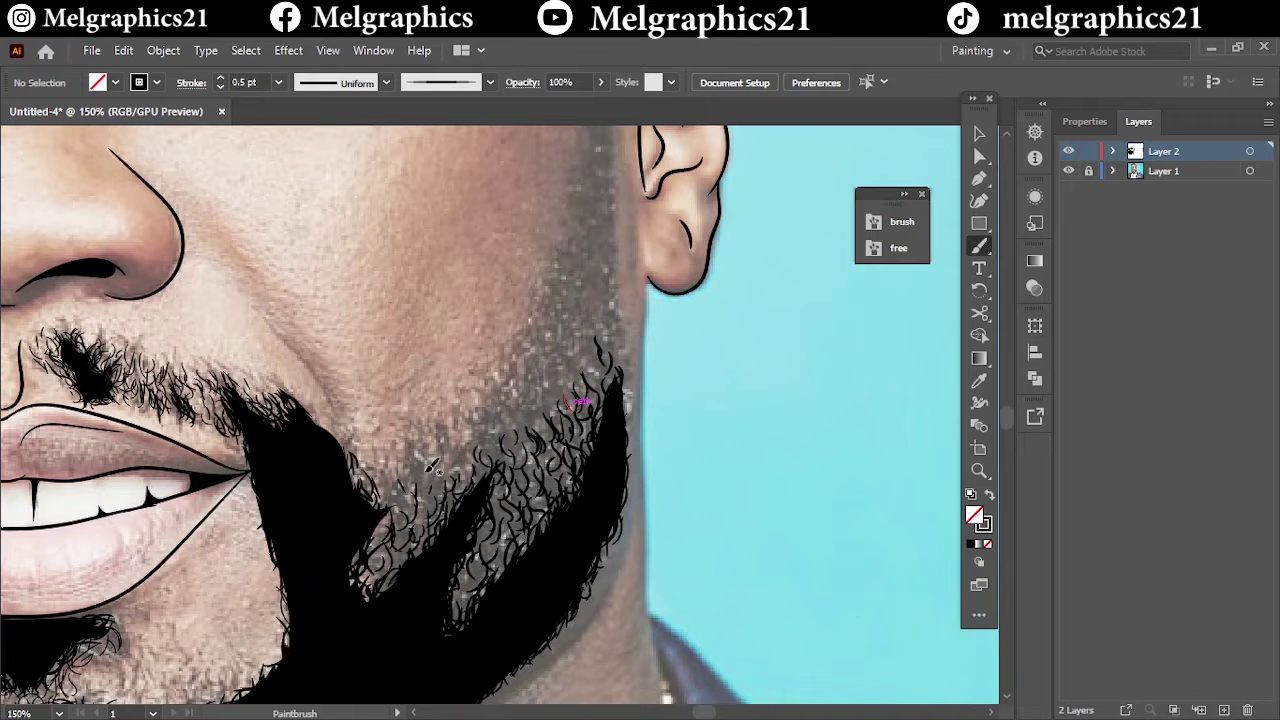
{"action": "mouse_move", "coordinate": [432, 465]}
{"action": "left_mouse_down"}
{"action": "mouse_move", "coordinate": [560, 395]}
{"action": "mouse_move", "coordinate": [500, 420]}
{"action": "mouse_move", "coordinate": [596, 352]}
{"action": "mouse_move", "coordinate": [520, 392]}
{"action": "mouse_move", "coordinate": [485, 430]}
{"action": "left_mouse_up"}
{"action": "left_click_drag", "start_coordinate": [540, 375], "coordinate": [510, 455]}
{"action": "mouse_move", "coordinate": [590, 375]}
{"action": "left_mouse_down"}
{"action": "mouse_move", "coordinate": [596, 310]}
{"action": "mouse_move", "coordinate": [540, 350]}
{"action": "left_mouse_up"}
{"action": "scroll", "coordinate": [823, 286], "scroll_direction": "up", "scroll_amount": 5}
{"action": "mouse_move", "coordinate": [590, 510]}
{"action": "left_mouse_down"}
{"action": "mouse_move", "coordinate": [606, 482]}
{"action": "mouse_move", "coordinate": [586, 430]}
{"action": "mouse_move", "coordinate": [600, 380]}
{"action": "left_mouse_up"}
{"action": "left_click_drag", "start_coordinate": [575, 480], "coordinate": [620, 328]}
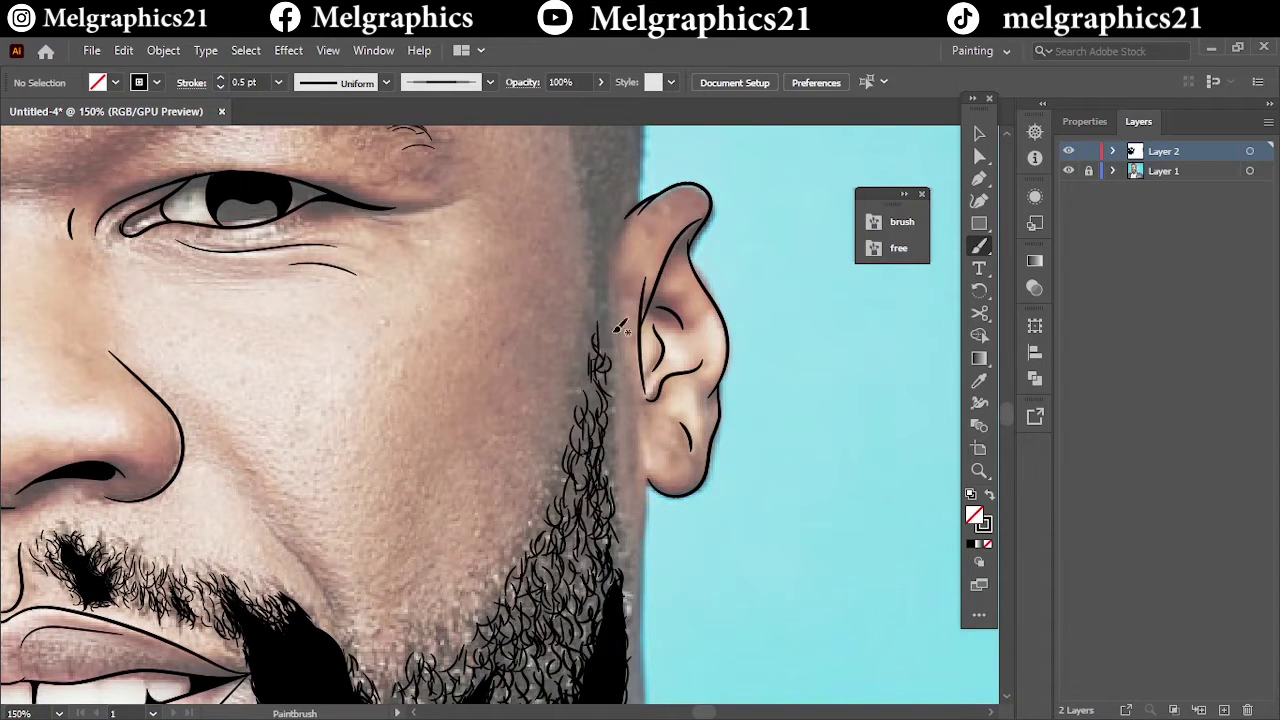
Step: Add more curly hairs across the beard, reviewing with the photo toggled
{"action": "left_click", "coordinate": [1068, 171]}
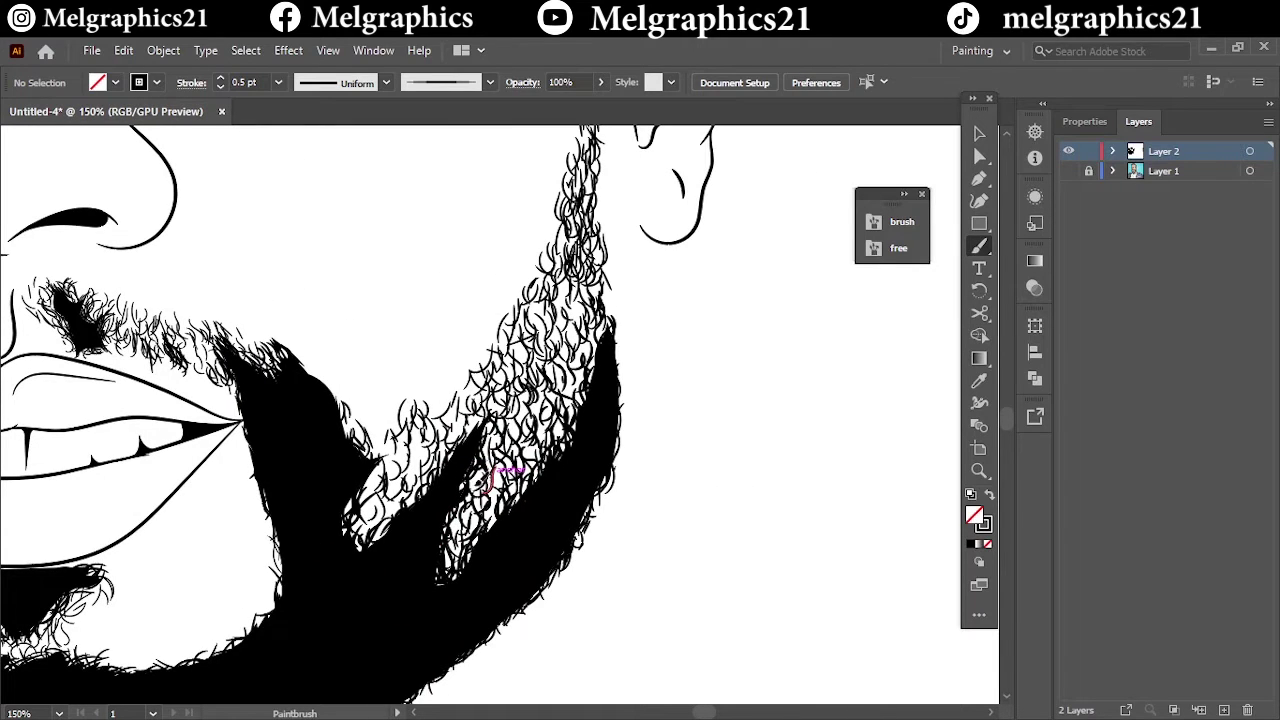
{"action": "mouse_move", "coordinate": [600, 360]}
{"action": "left_mouse_down"}
{"action": "mouse_move", "coordinate": [576, 292]}
{"action": "mouse_move", "coordinate": [488, 420]}
{"action": "mouse_move", "coordinate": [430, 432]}
{"action": "left_mouse_up"}
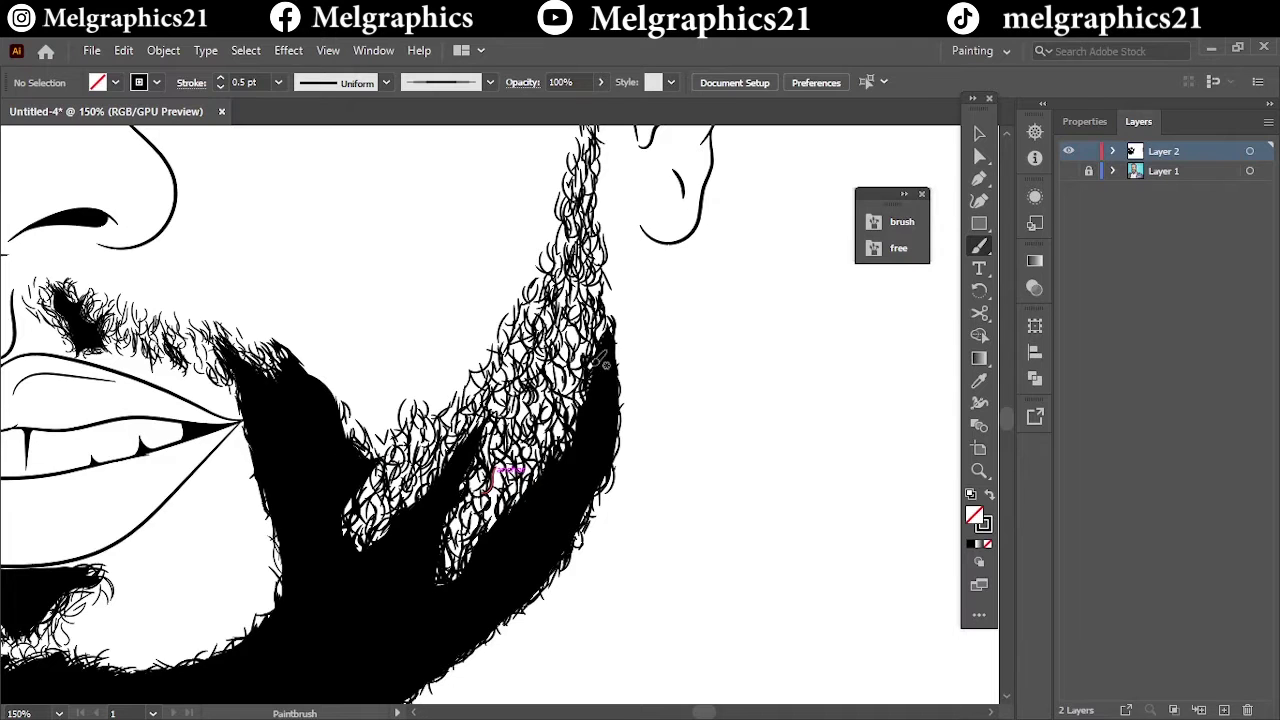
{"action": "key", "text": "ctrl+0"}
{"action": "left_click", "coordinate": [1068, 171]}
{"action": "scroll", "coordinate": [563, 376], "scroll_direction": "up", "scroll_amount": 5}
Step: At 0.25 pt, paint fine curly hairs up the sideburn in front of the ear
{"action": "left_click", "coordinate": [278, 82]}
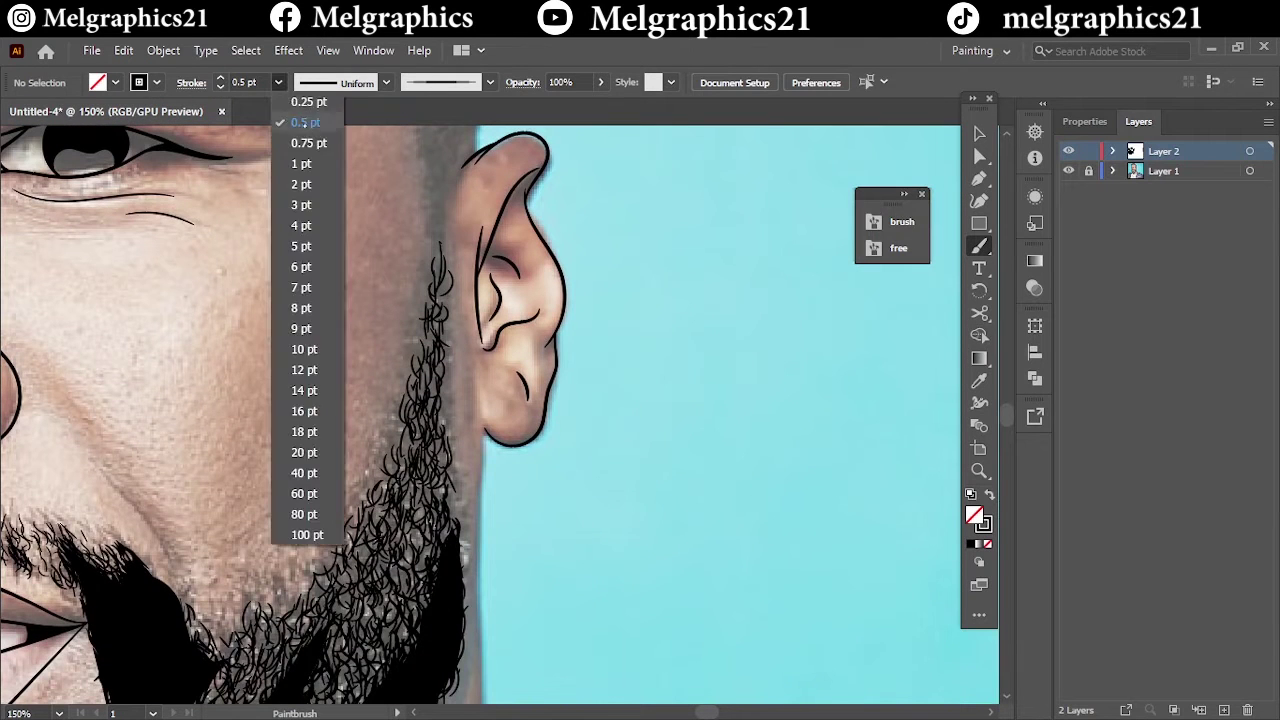
{"action": "left_click", "coordinate": [300, 120]}
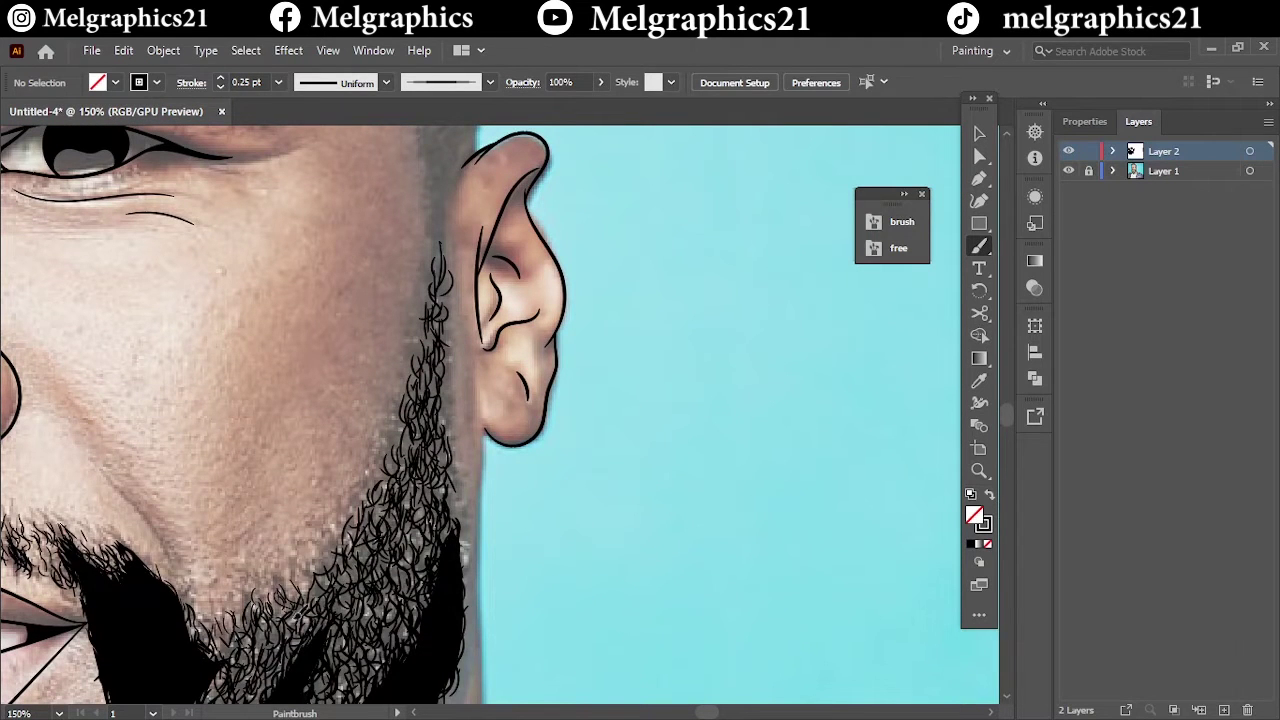
{"action": "mouse_move", "coordinate": [312, 585]}
{"action": "left_mouse_down"}
{"action": "mouse_move", "coordinate": [405, 405]}
{"action": "mouse_move", "coordinate": [442, 280]}
{"action": "left_mouse_up"}
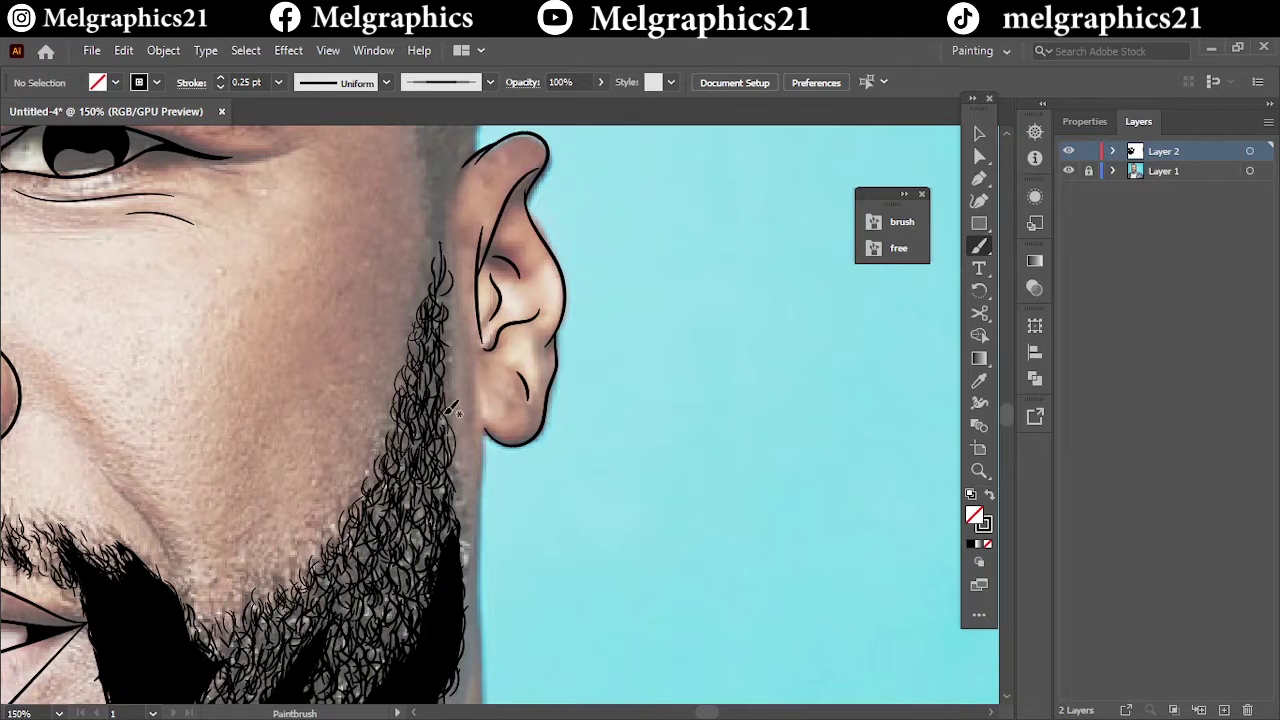
{"action": "mouse_move", "coordinate": [452, 410]}
{"action": "left_mouse_down"}
{"action": "mouse_move", "coordinate": [450, 290]}
{"action": "mouse_move", "coordinate": [432, 240]}
{"action": "left_mouse_up"}
{"action": "key", "text": "ctrl+0"}
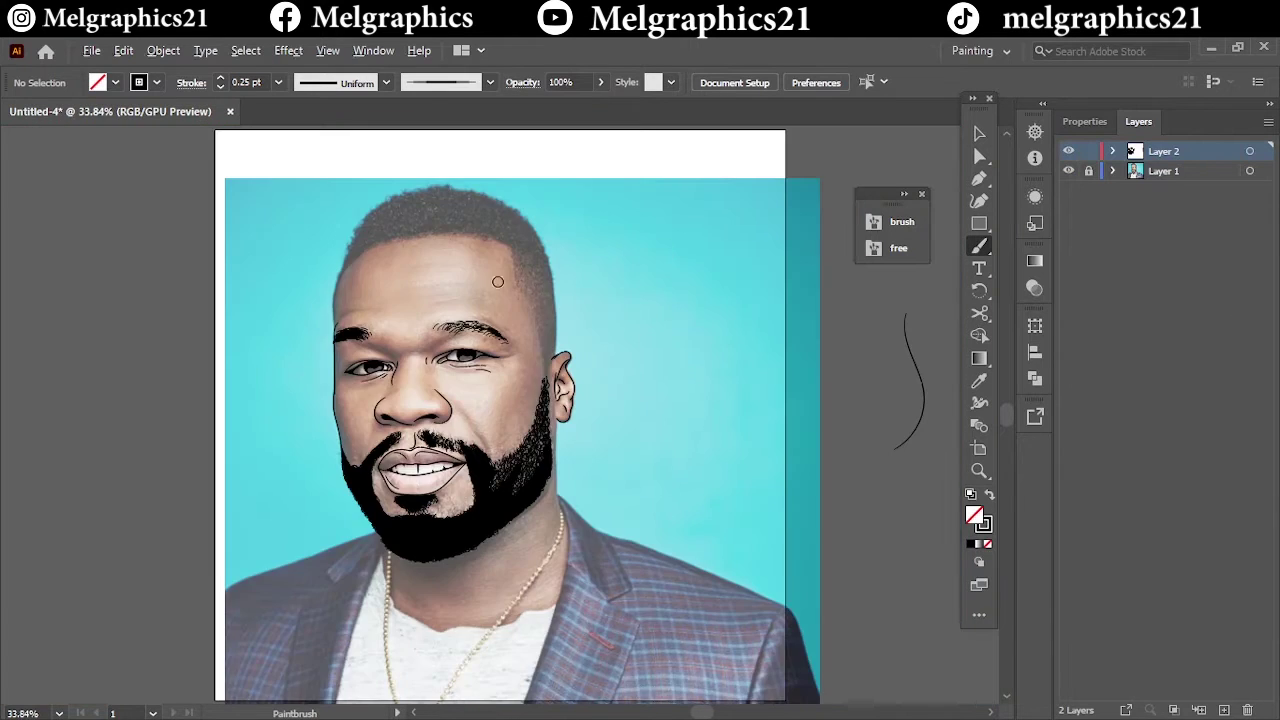
{"action": "scroll", "coordinate": [497, 282], "scroll_direction": "up", "scroll_amount": 4}
{"action": "mouse_move", "coordinate": [603, 588]}
{"action": "left_mouse_down"}
{"action": "mouse_move", "coordinate": [591, 561]}
{"action": "mouse_move", "coordinate": [620, 432]}
{"action": "left_mouse_up"}
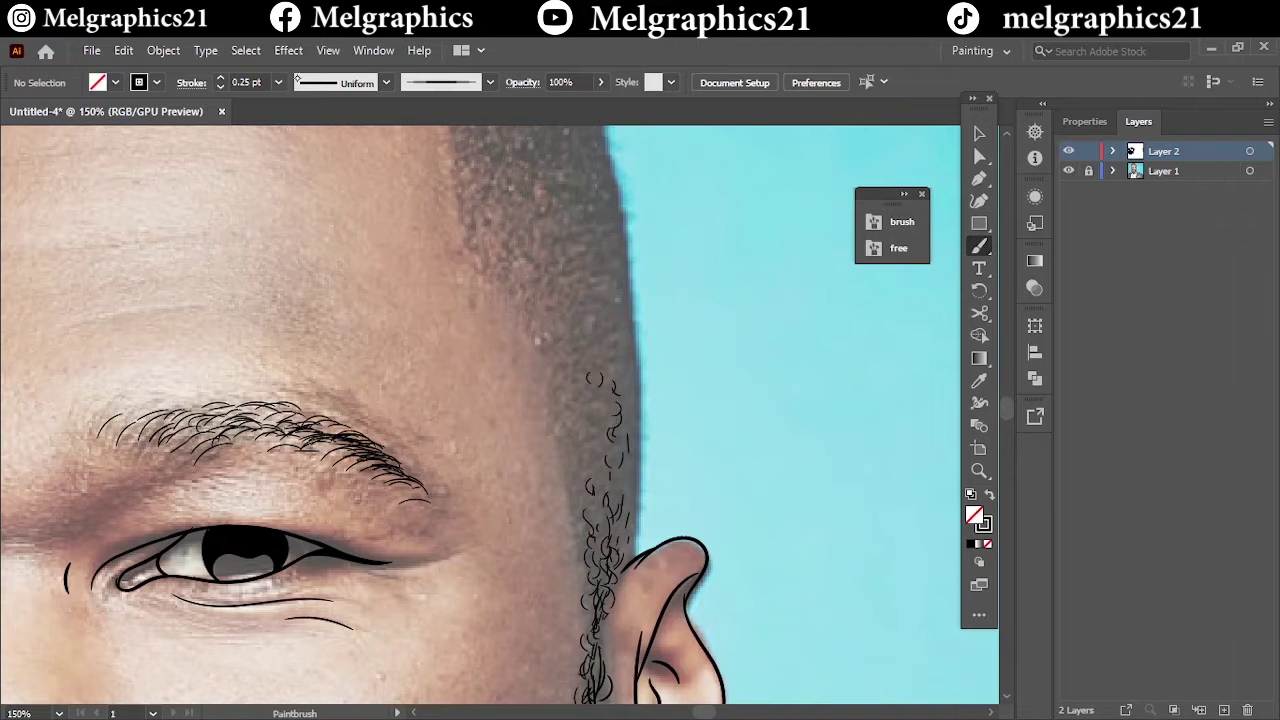
Step: Outline the head's right edge and add curls near the temple and upper sideburn
{"action": "left_click_drag", "start_coordinate": [617, 190], "coordinate": [633, 520]}
{"action": "scroll", "coordinate": [744, 592], "scroll_direction": "up", "scroll_amount": 3}
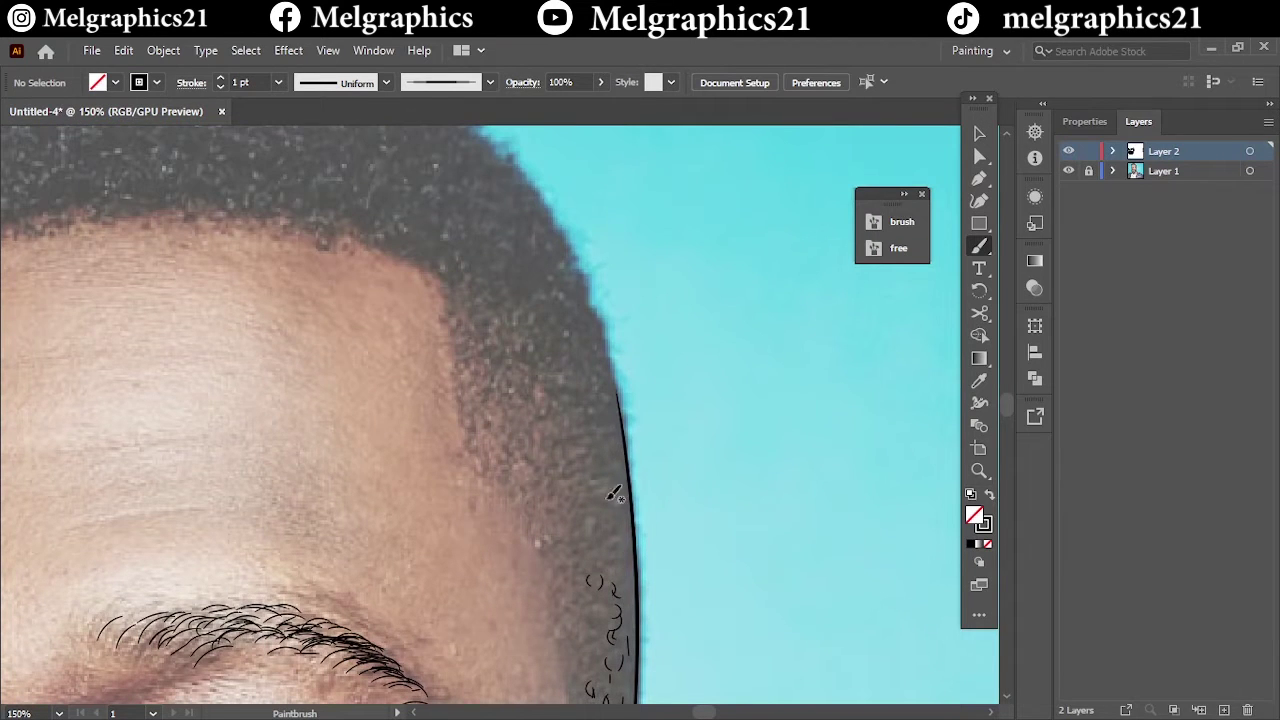
{"action": "scroll", "coordinate": [835, 530], "scroll_direction": "down", "scroll_amount": 2}
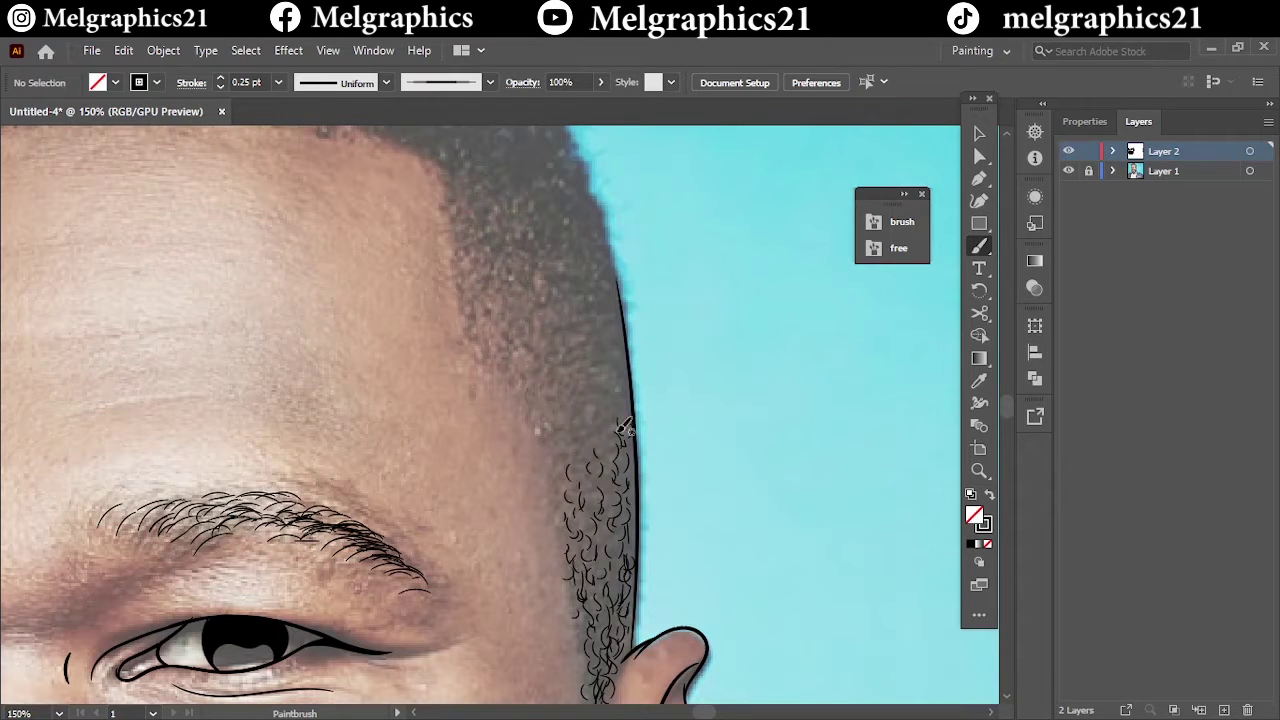
{"action": "left_click_drag", "start_coordinate": [488, 340], "coordinate": [481, 347]}
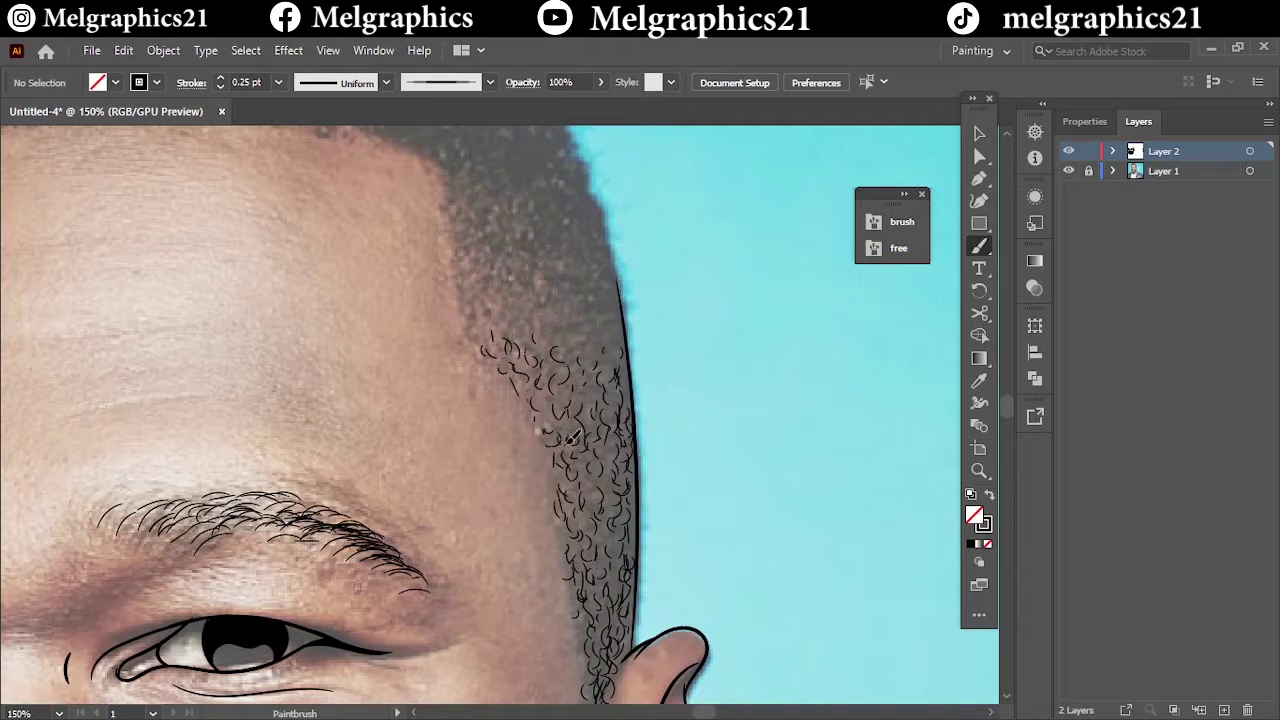
{"action": "left_click_drag", "start_coordinate": [588, 382], "coordinate": [604, 347]}
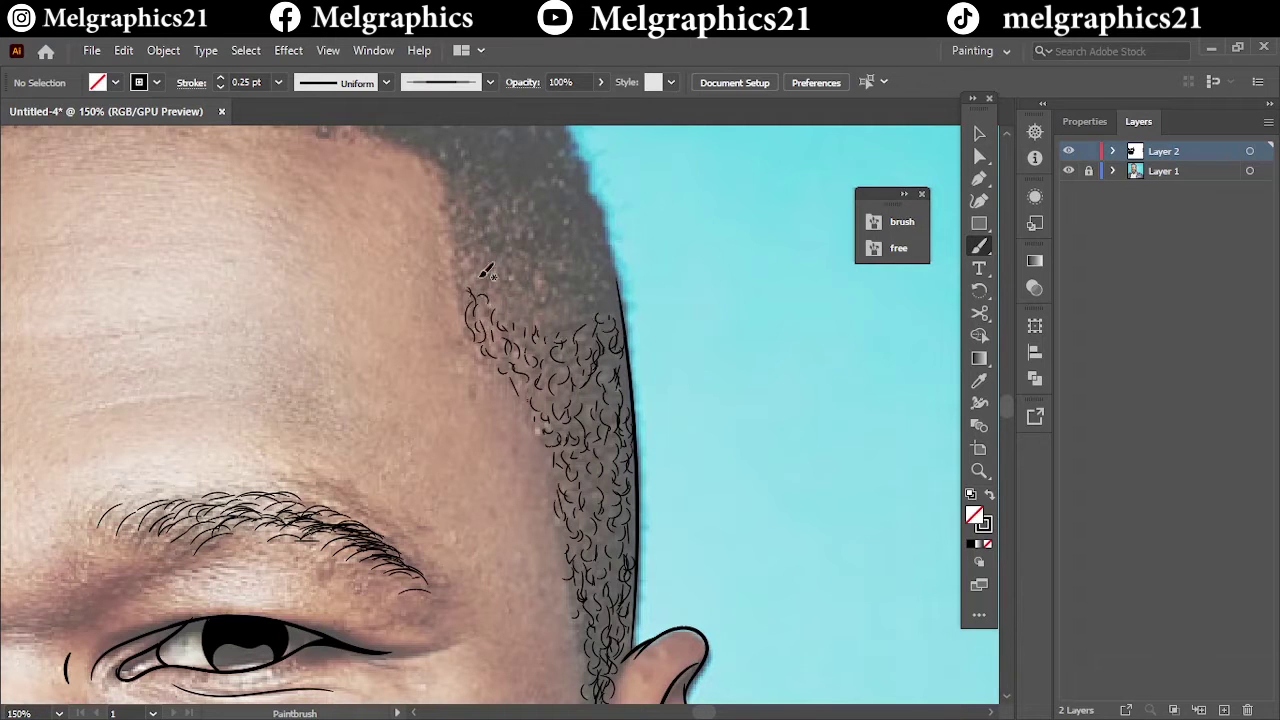
{"action": "left_click_drag", "start_coordinate": [484, 272], "coordinate": [613, 332]}
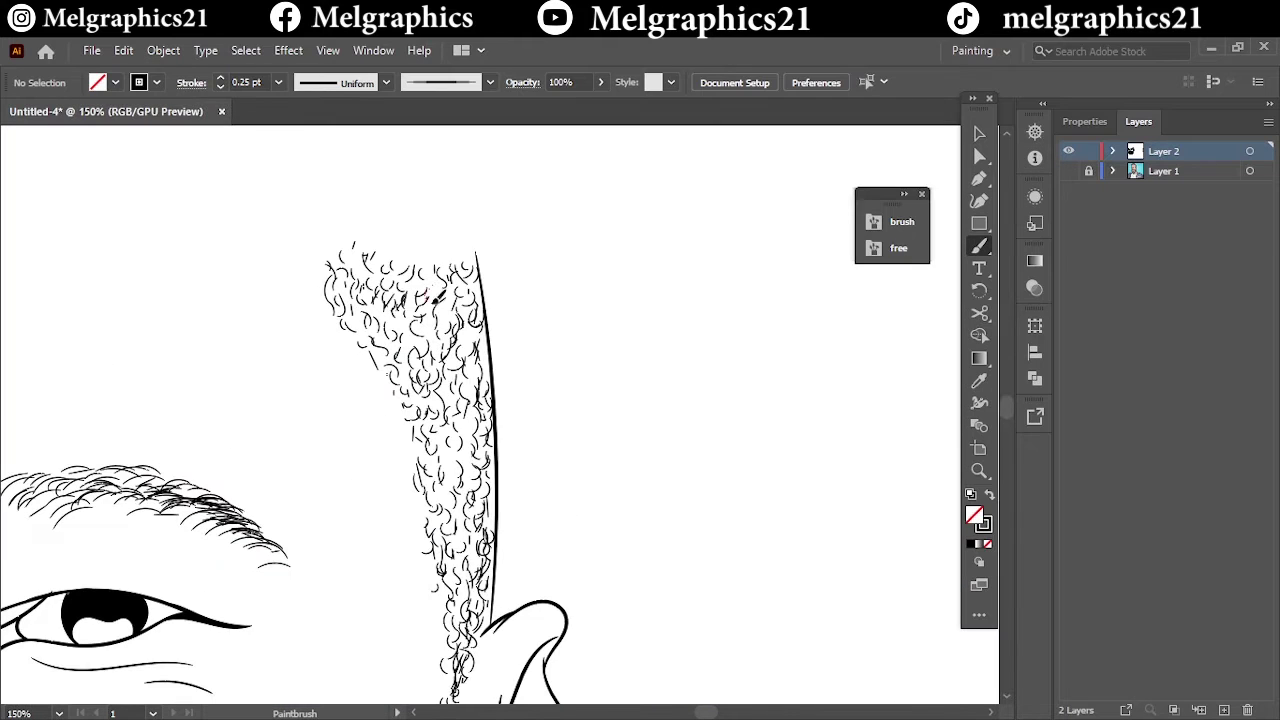
Step: Fill the bottom, middle and upper-left of the sideburn with dense curls
{"action": "left_click_drag", "start_coordinate": [484, 620], "coordinate": [472, 576]}
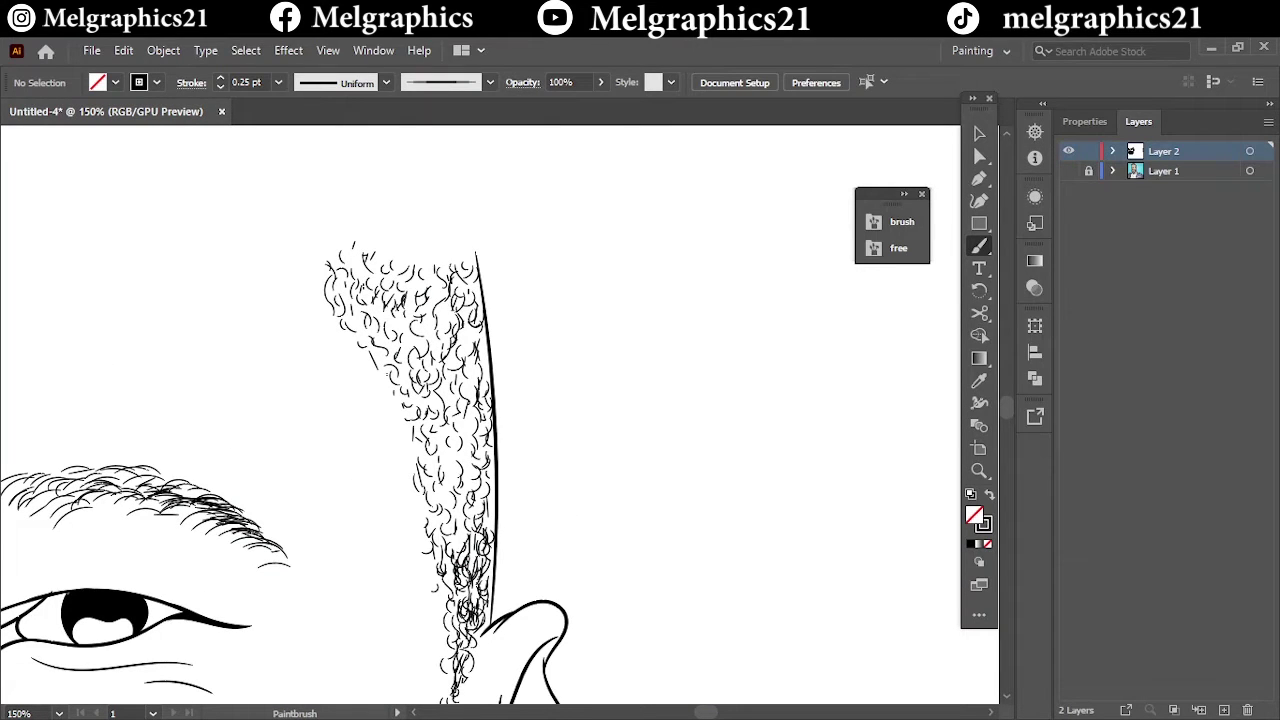
{"action": "mouse_move", "coordinate": [449, 528]}
{"action": "left_mouse_down"}
{"action": "mouse_move", "coordinate": [472, 462]}
{"action": "mouse_move", "coordinate": [468, 476]}
{"action": "mouse_move", "coordinate": [445, 440]}
{"action": "mouse_move", "coordinate": [478, 420]}
{"action": "mouse_move", "coordinate": [450, 415]}
{"action": "left_mouse_up"}
{"action": "mouse_move", "coordinate": [488, 466]}
{"action": "left_mouse_down"}
{"action": "mouse_move", "coordinate": [470, 425]}
{"action": "mouse_move", "coordinate": [482, 335]}
{"action": "mouse_move", "coordinate": [445, 415]}
{"action": "mouse_move", "coordinate": [473, 349]}
{"action": "mouse_move", "coordinate": [410, 380]}
{"action": "left_mouse_up"}
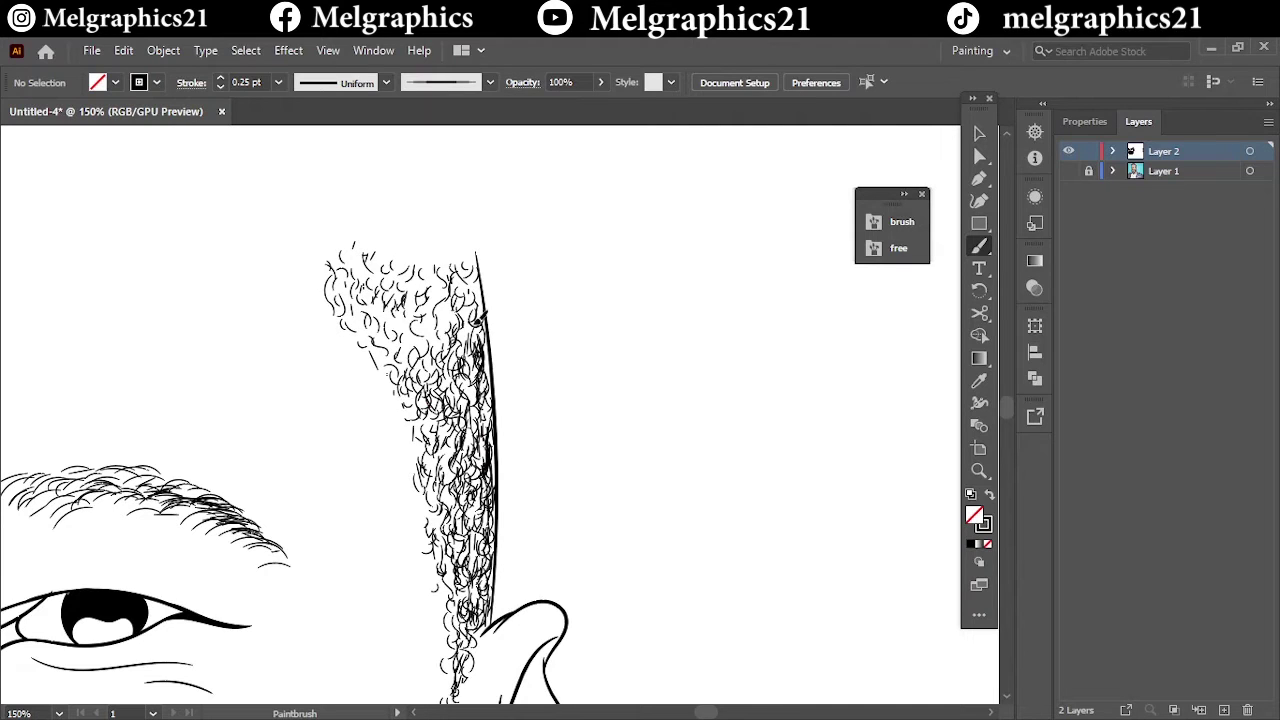
{"action": "left_click_drag", "start_coordinate": [470, 320], "coordinate": [410, 360]}
{"action": "mouse_move", "coordinate": [470, 285]}
{"action": "left_mouse_down"}
{"action": "mouse_move", "coordinate": [437, 340]}
{"action": "mouse_move", "coordinate": [370, 311]}
{"action": "mouse_move", "coordinate": [369, 286]}
{"action": "left_mouse_up"}
{"action": "key", "text": "ctrl+0"}
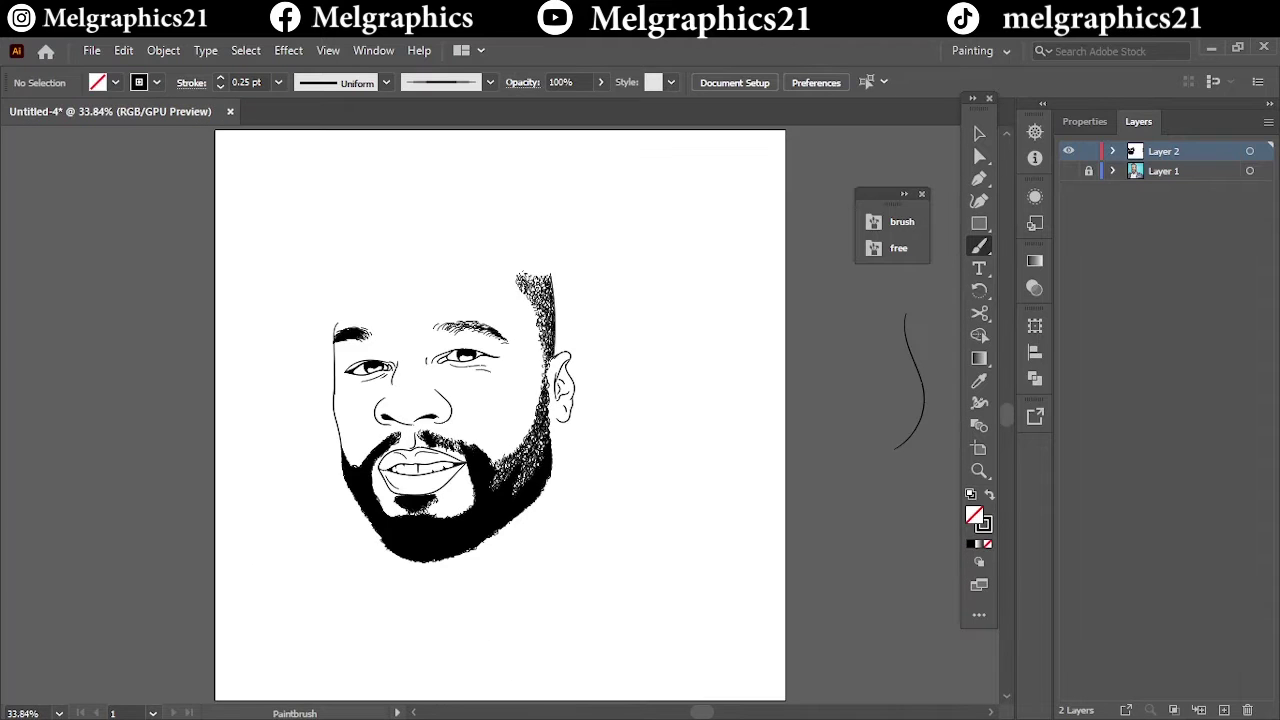
Step: Brush three 0.75 pt forehead wrinkle lines
{"action": "left_click", "coordinate": [1068, 171]}
{"action": "scroll", "coordinate": [452, 355], "scroll_direction": "up", "scroll_amount": 5}
{"action": "left_click", "coordinate": [278, 82]}
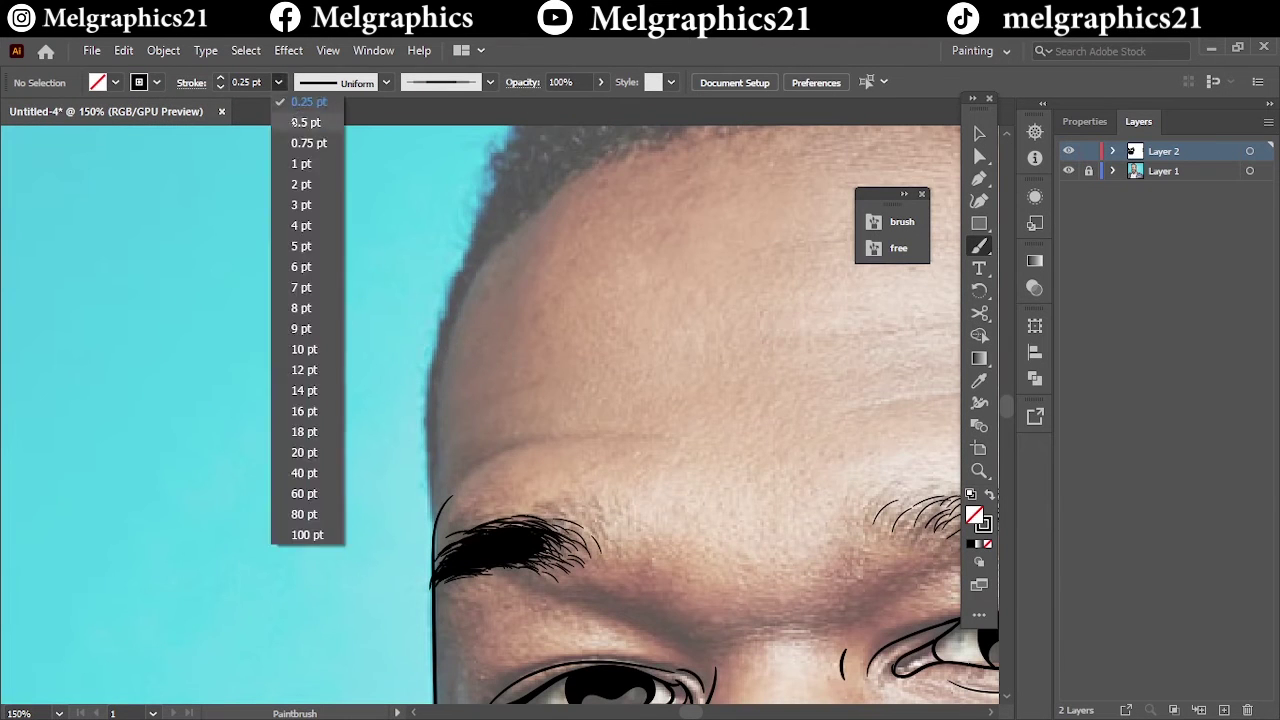
{"action": "left_click", "coordinate": [300, 140]}
{"action": "left_click_drag", "start_coordinate": [458, 488], "coordinate": [602, 441]}
{"action": "left_click_drag", "start_coordinate": [463, 418], "coordinate": [563, 380]}
{"action": "scroll", "coordinate": [651, 391], "scroll_direction": "right", "scroll_amount": 5}
{"action": "left_click_drag", "start_coordinate": [510, 412], "coordinate": [682, 386]}
{"action": "scroll", "coordinate": [678, 316], "scroll_direction": "down", "scroll_amount": 3}
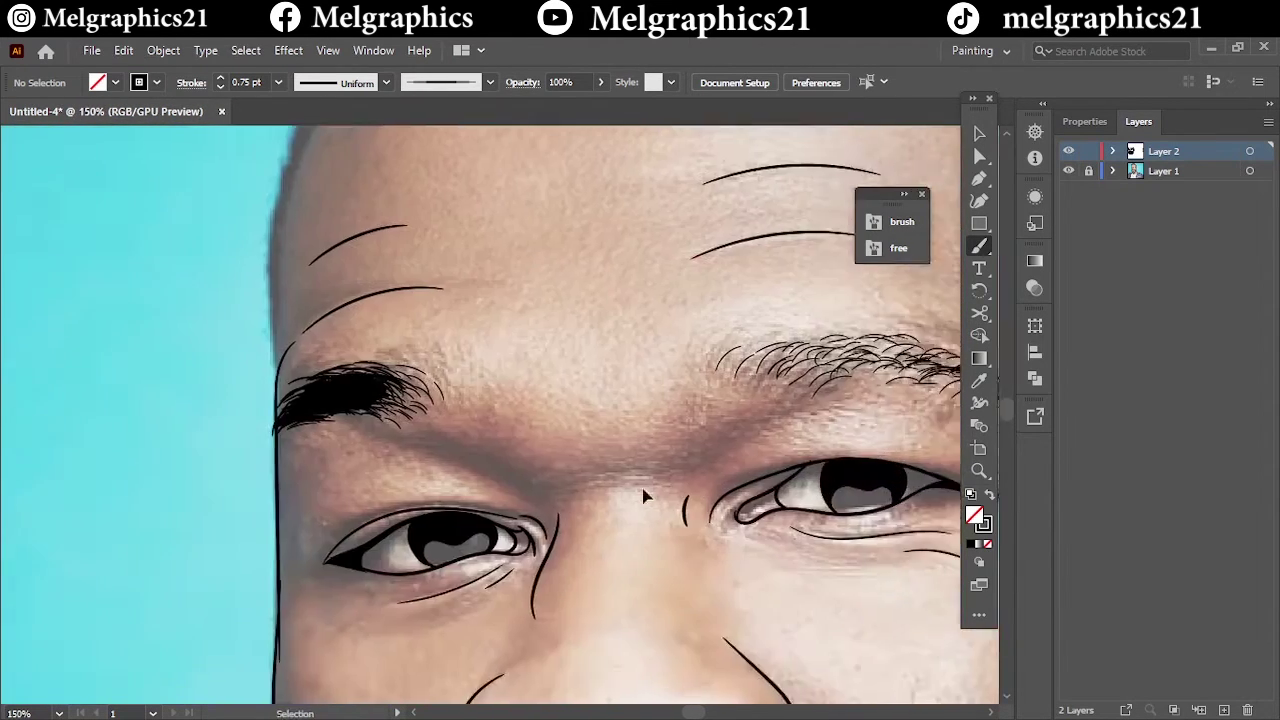
{"action": "scroll", "coordinate": [646, 497], "scroll_direction": "up", "scroll_amount": 2}
Step: With a black-filled Pencil, trace the hairline from the temple across the forehead
{"action": "key", "text": "n"}
{"action": "key", "text": "shift+x"}
{"action": "left_click_drag", "start_coordinate": [533, 495], "coordinate": [581, 184]}
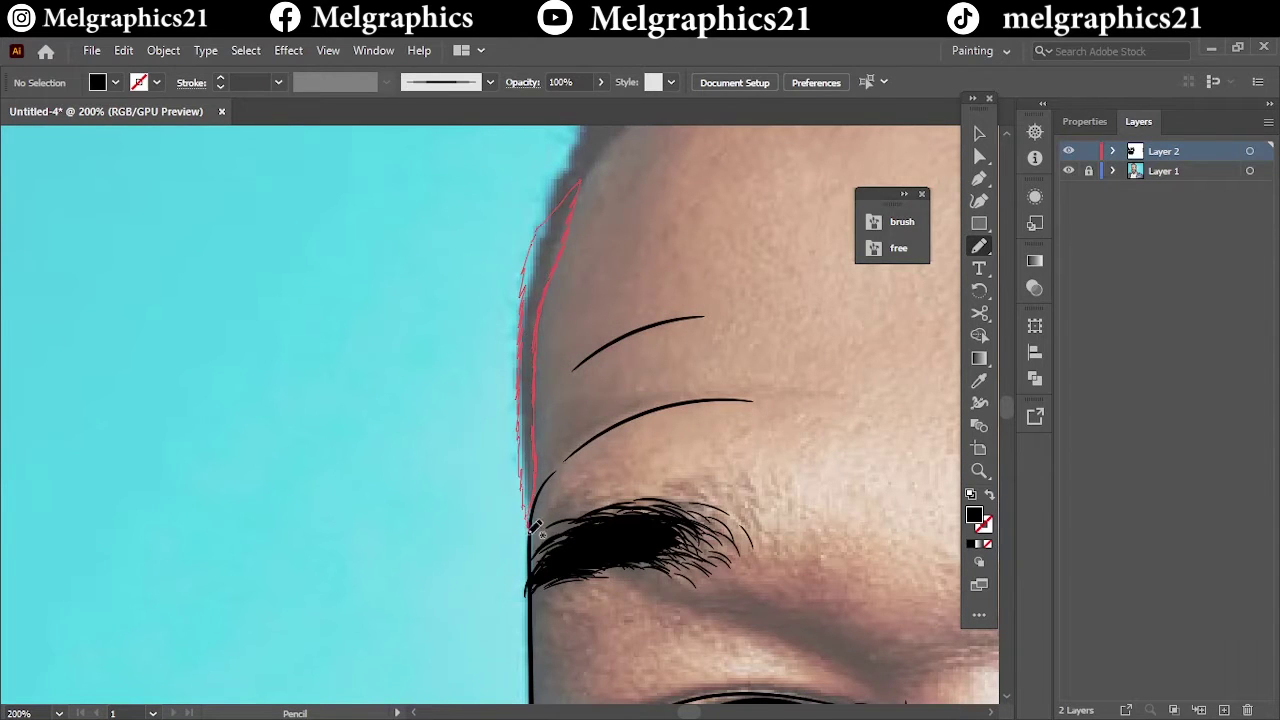
{"action": "key", "text": "ctrl+0"}
{"action": "scroll", "coordinate": [383, 568], "scroll_direction": "up", "scroll_amount": 3}
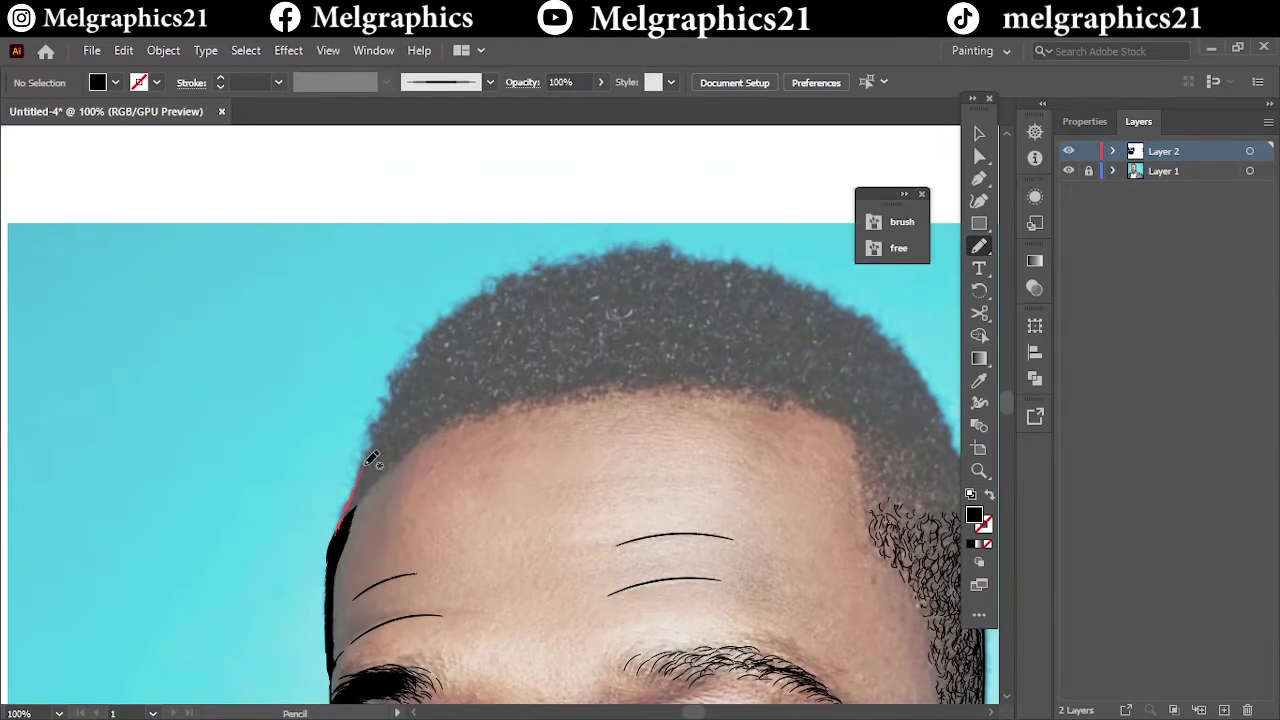
{"action": "left_click_drag", "start_coordinate": [371, 459], "coordinate": [481, 303]}
{"action": "mouse_move", "coordinate": [410, 450]}
{"action": "left_mouse_down"}
{"action": "mouse_move", "coordinate": [350, 510]}
{"action": "mouse_move", "coordinate": [421, 360]}
{"action": "left_mouse_up"}
{"action": "key", "text": "ctrl+z"}
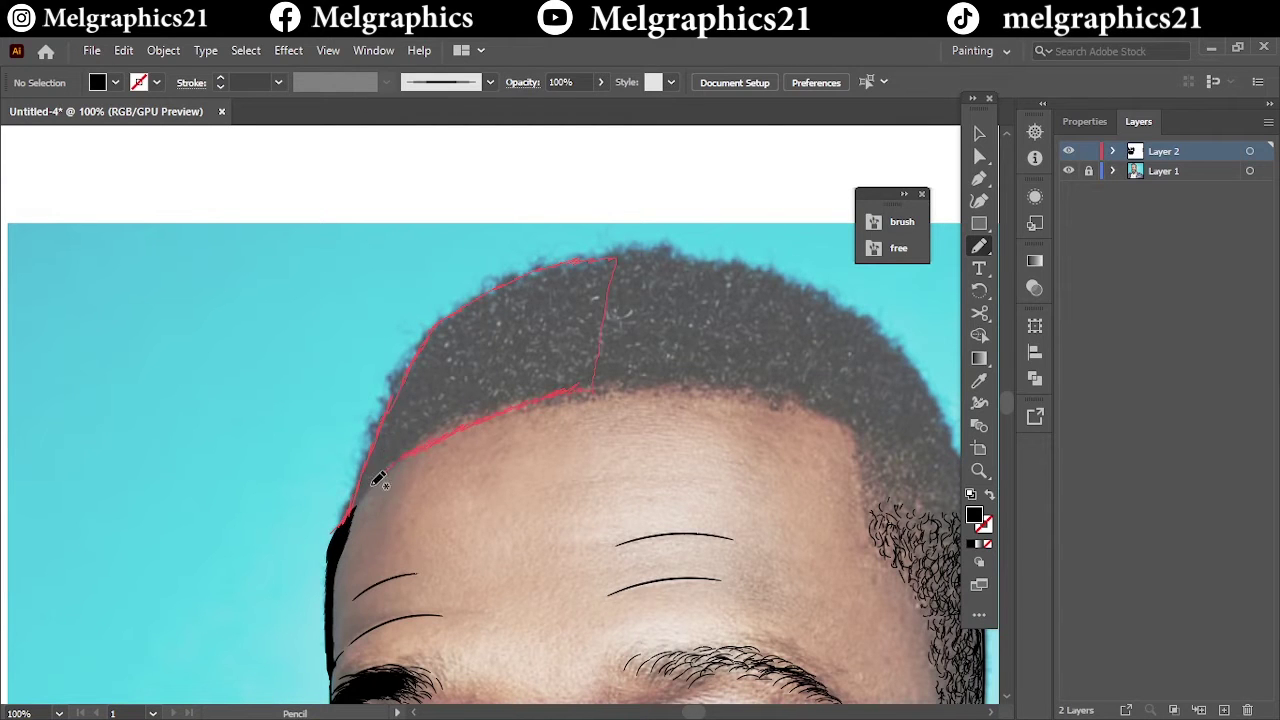
Step: Retrace the hair edge down the right side and close the solid black hair shape
{"action": "mouse_move", "coordinate": [587, 390]}
{"action": "left_mouse_down"}
{"action": "mouse_move", "coordinate": [355, 535]}
{"action": "mouse_move", "coordinate": [345, 560]}
{"action": "left_mouse_up"}
{"action": "scroll", "coordinate": [345, 560], "scroll_direction": "down", "scroll_amount": 2}
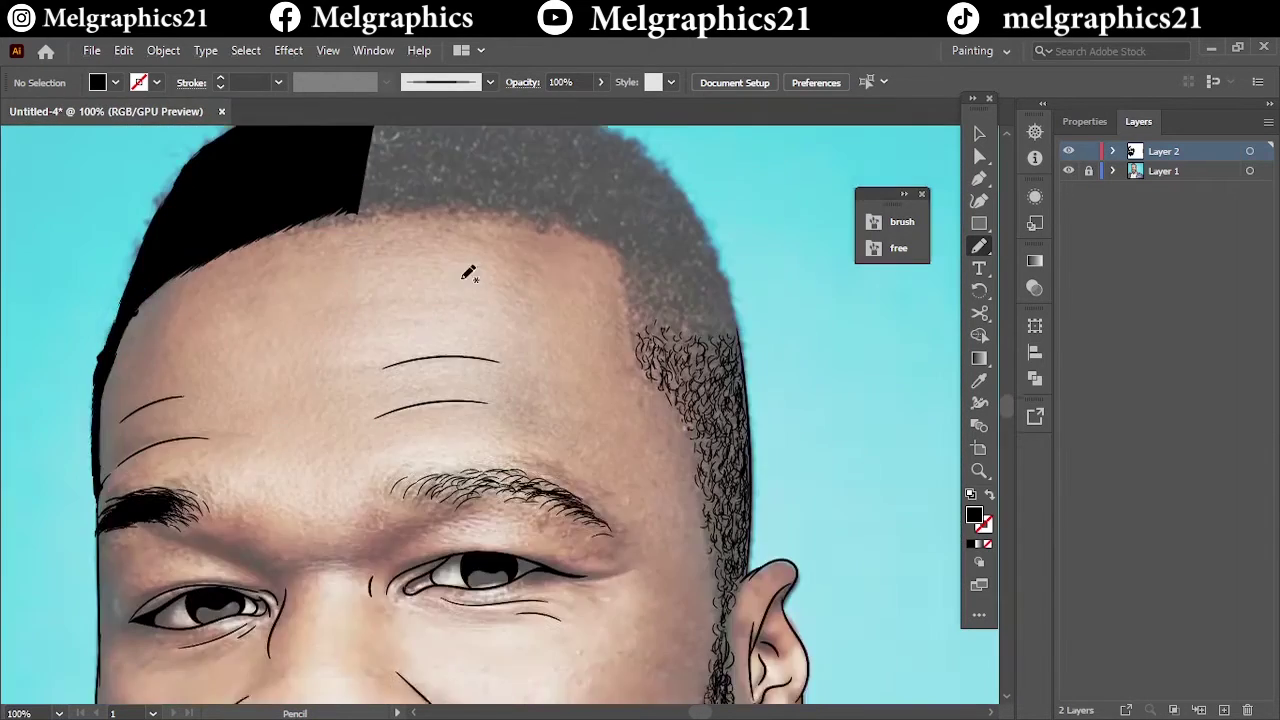
{"action": "scroll", "coordinate": [457, 271], "scroll_direction": "up", "scroll_amount": 3}
{"action": "mouse_move", "coordinate": [224, 398]}
{"action": "left_mouse_down"}
{"action": "mouse_move", "coordinate": [733, 360]}
{"action": "mouse_move", "coordinate": [250, 397]}
{"action": "left_mouse_up"}
{"action": "left_click_drag", "start_coordinate": [597, 413], "coordinate": [658, 504]}
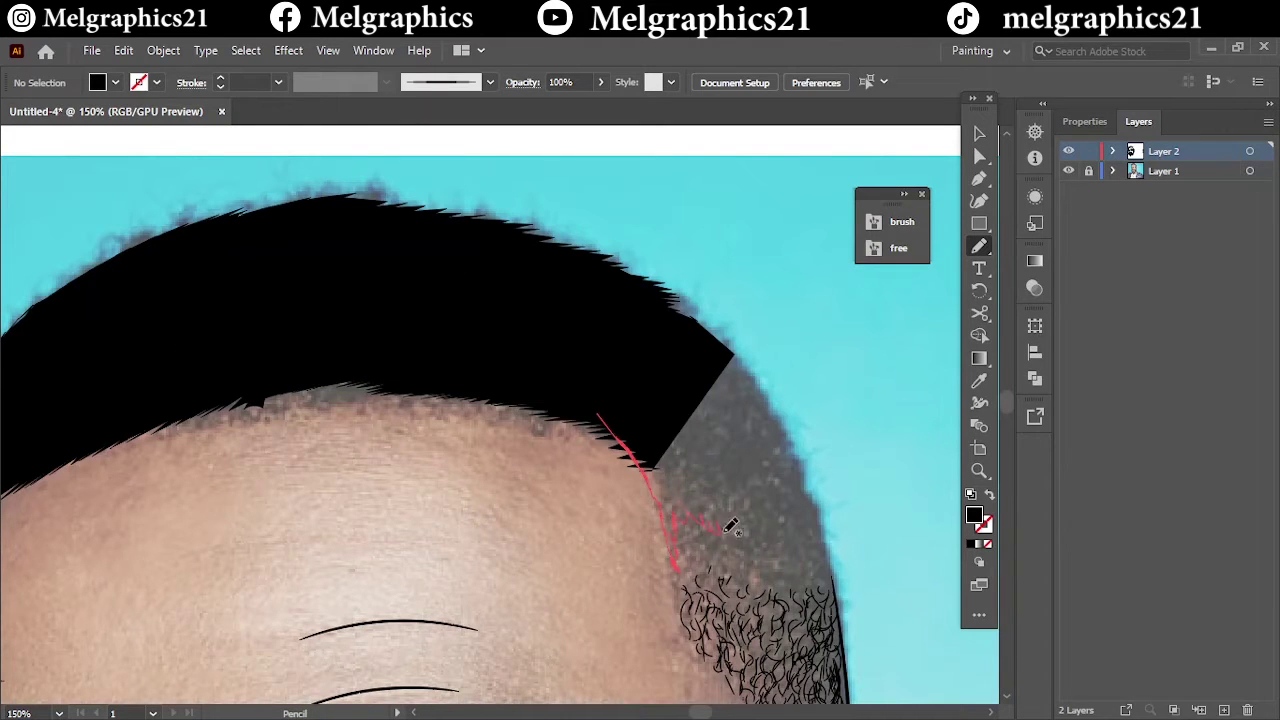
{"action": "left_click_drag", "start_coordinate": [733, 528], "coordinate": [640, 405]}
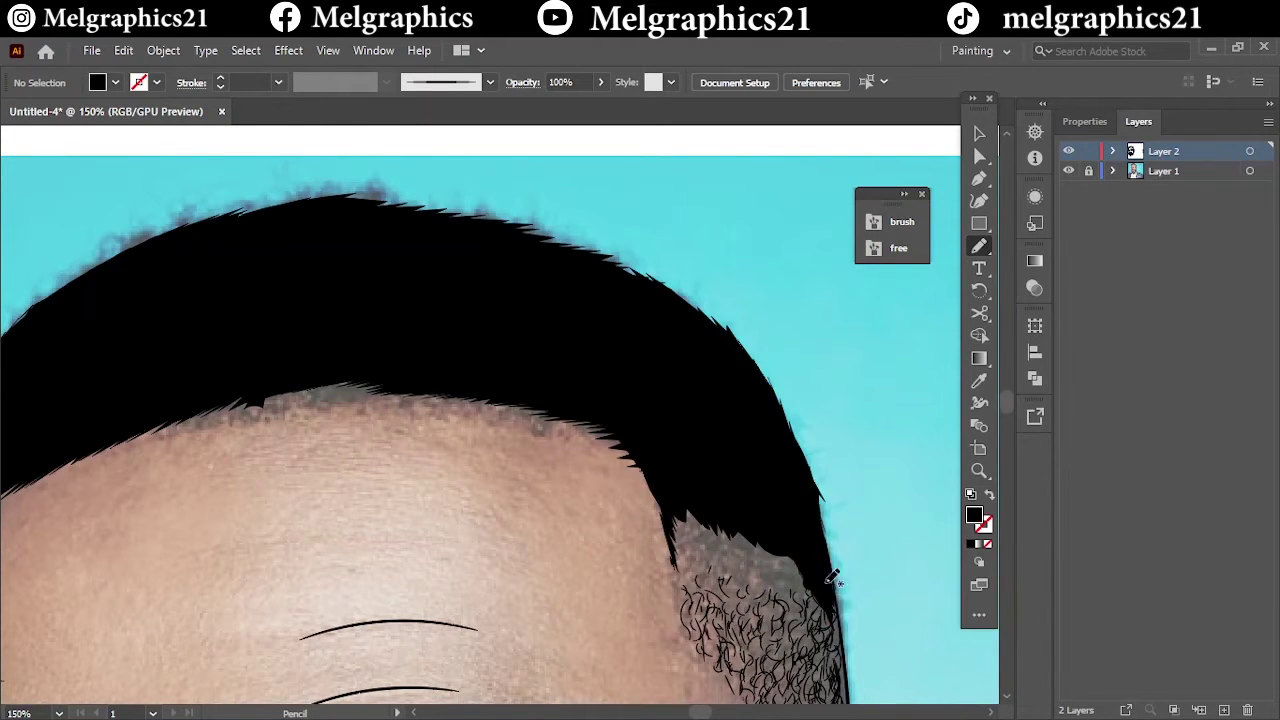
{"action": "key", "text": "ctrl+0"}
{"action": "left_click", "coordinate": [1068, 171]}
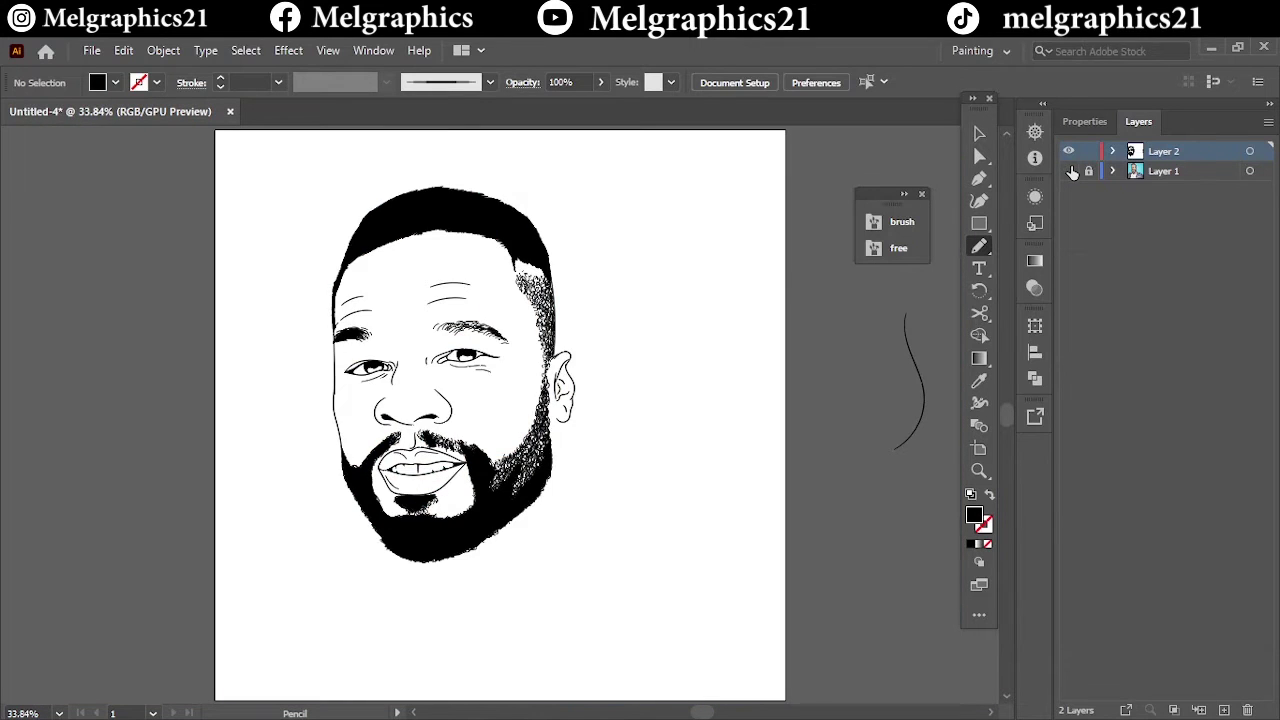
{"action": "left_click", "coordinate": [1068, 171]}
Step: With a black-stroke Paintbrush, paint curls where the sideburn meets the hair
{"action": "key", "text": "b"}
{"action": "key", "text": "shift+x"}
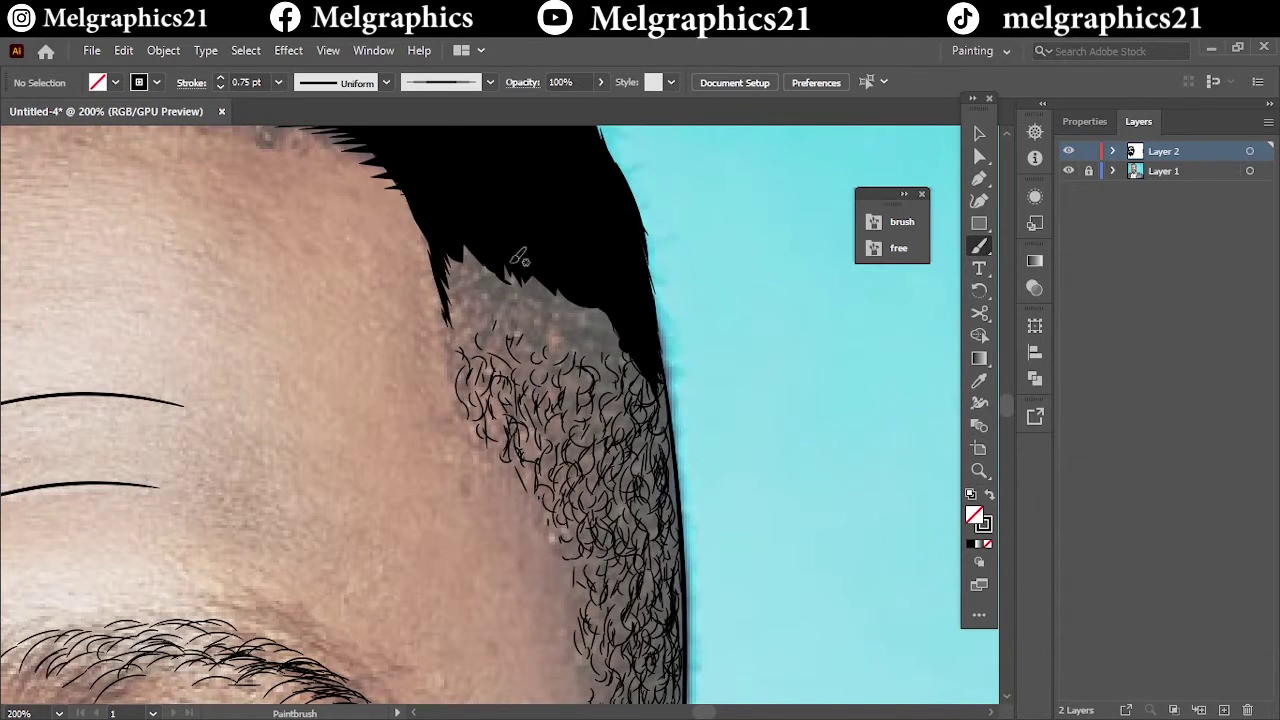
{"action": "left_click_drag", "start_coordinate": [496, 268], "coordinate": [441, 300]}
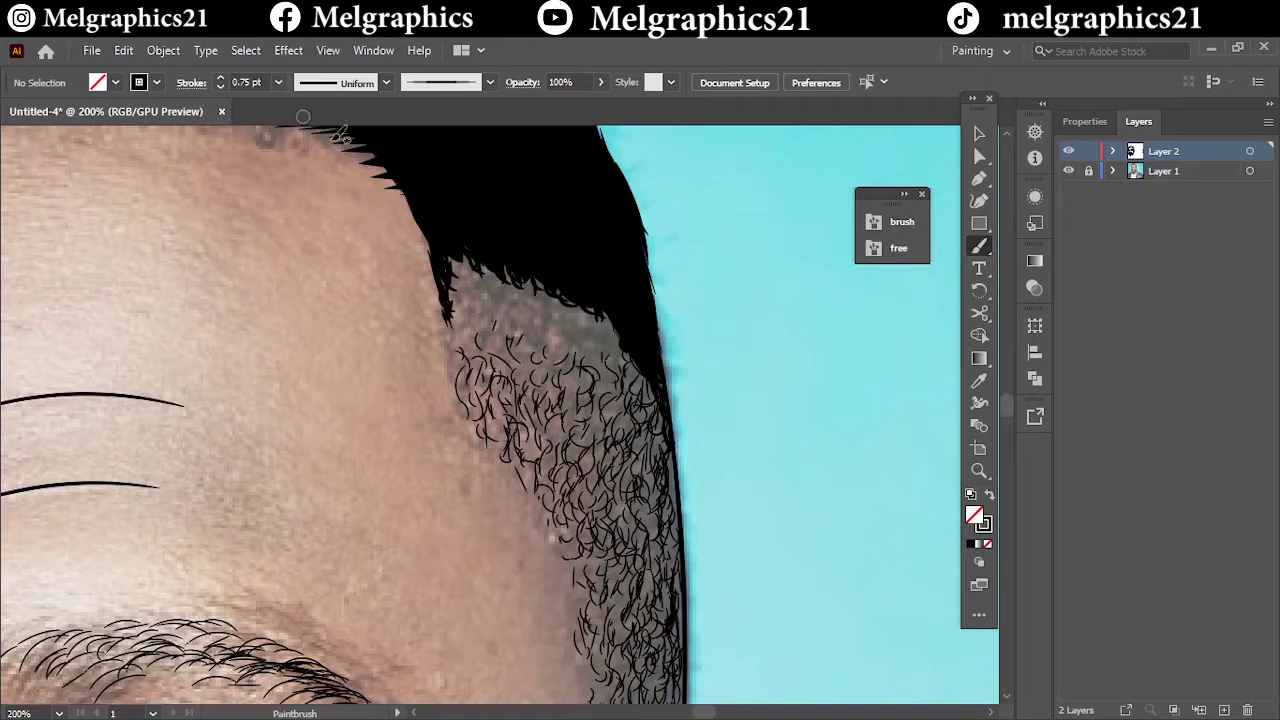
{"action": "left_click_drag", "start_coordinate": [600, 325], "coordinate": [615, 358]}
{"action": "mouse_move", "coordinate": [565, 308]}
{"action": "left_mouse_down"}
{"action": "mouse_move", "coordinate": [586, 350]}
{"action": "mouse_move", "coordinate": [562, 350]}
{"action": "left_mouse_up"}
{"action": "mouse_move", "coordinate": [505, 290]}
{"action": "left_mouse_down"}
{"action": "mouse_move", "coordinate": [550, 325]}
{"action": "mouse_move", "coordinate": [462, 270]}
{"action": "mouse_move", "coordinate": [480, 328]}
{"action": "mouse_move", "coordinate": [512, 338]}
{"action": "left_mouse_up"}
{"action": "mouse_move", "coordinate": [630, 315]}
{"action": "left_mouse_down"}
{"action": "mouse_move", "coordinate": [620, 372]}
{"action": "mouse_move", "coordinate": [569, 288]}
{"action": "mouse_move", "coordinate": [455, 300]}
{"action": "mouse_move", "coordinate": [470, 318]}
{"action": "left_mouse_up"}
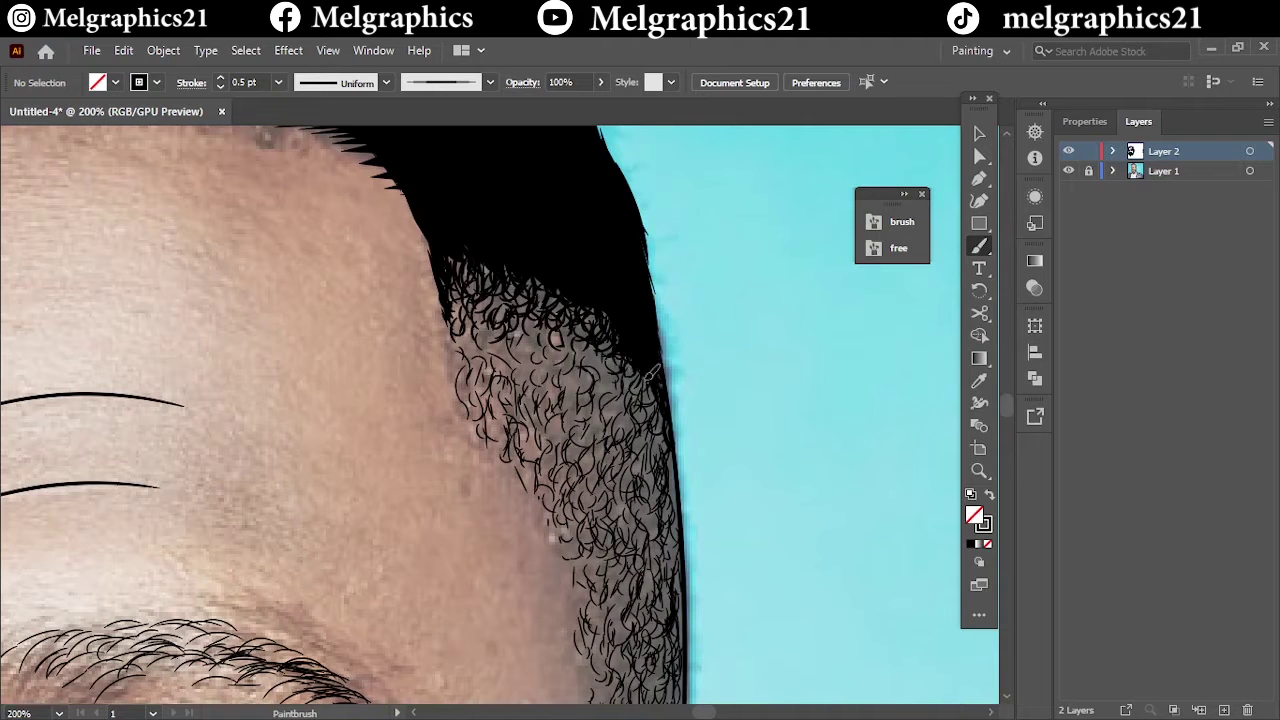
Step: Add more curls along the upper-left sideburn, blending it into the hair
{"action": "left_click_drag", "start_coordinate": [590, 300], "coordinate": [605, 362]}
{"action": "left_click_drag", "start_coordinate": [548, 330], "coordinate": [530, 358]}
{"action": "left_click_drag", "start_coordinate": [515, 315], "coordinate": [470, 345]}
{"action": "left_click_drag", "start_coordinate": [500, 288], "coordinate": [478, 325]}
{"action": "left_click_drag", "start_coordinate": [495, 340], "coordinate": [488, 368]}
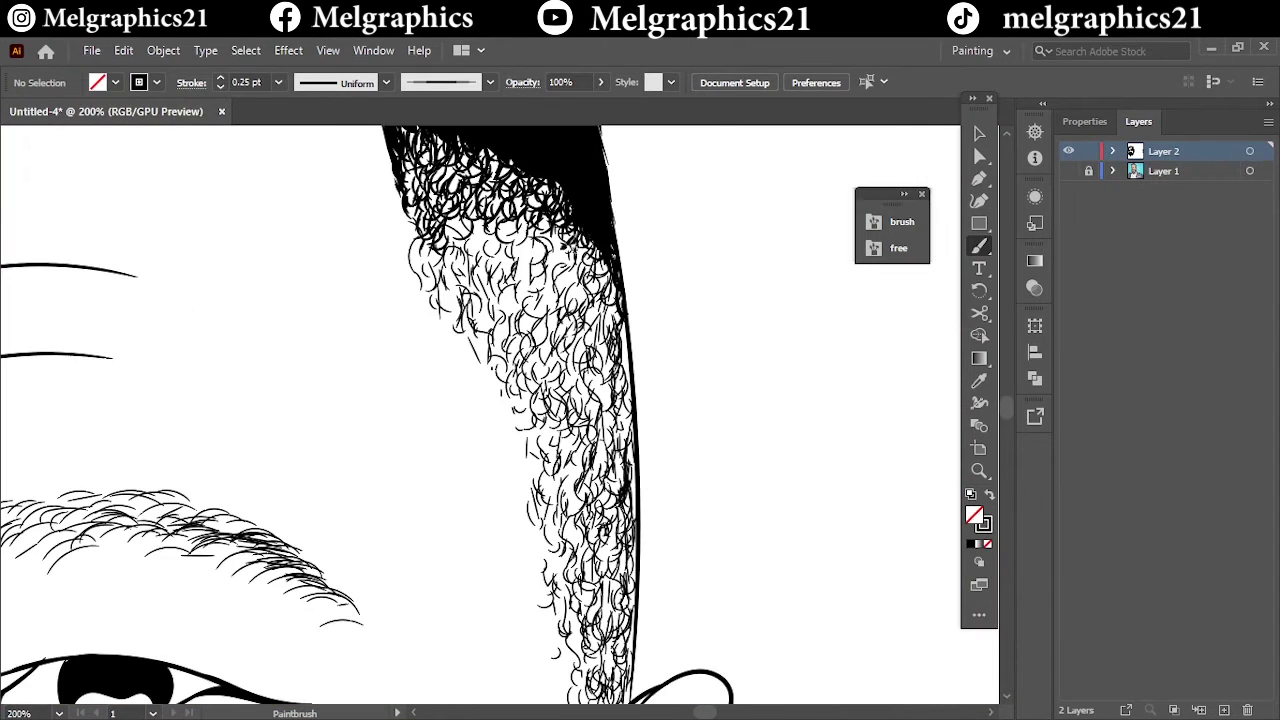
{"action": "mouse_move", "coordinate": [575, 230]}
{"action": "left_mouse_down"}
{"action": "mouse_move", "coordinate": [515, 275]}
{"action": "mouse_move", "coordinate": [488, 250]}
{"action": "left_mouse_up"}
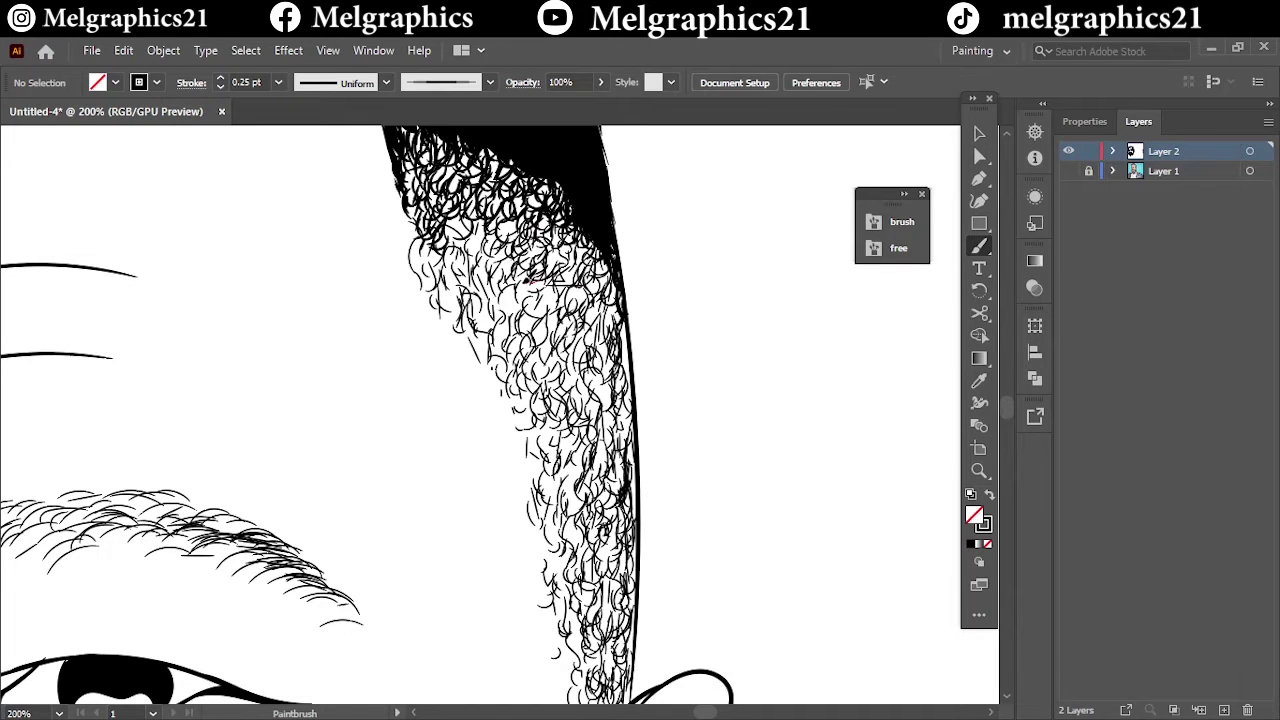
{"action": "left_click_drag", "start_coordinate": [538, 290], "coordinate": [515, 302]}
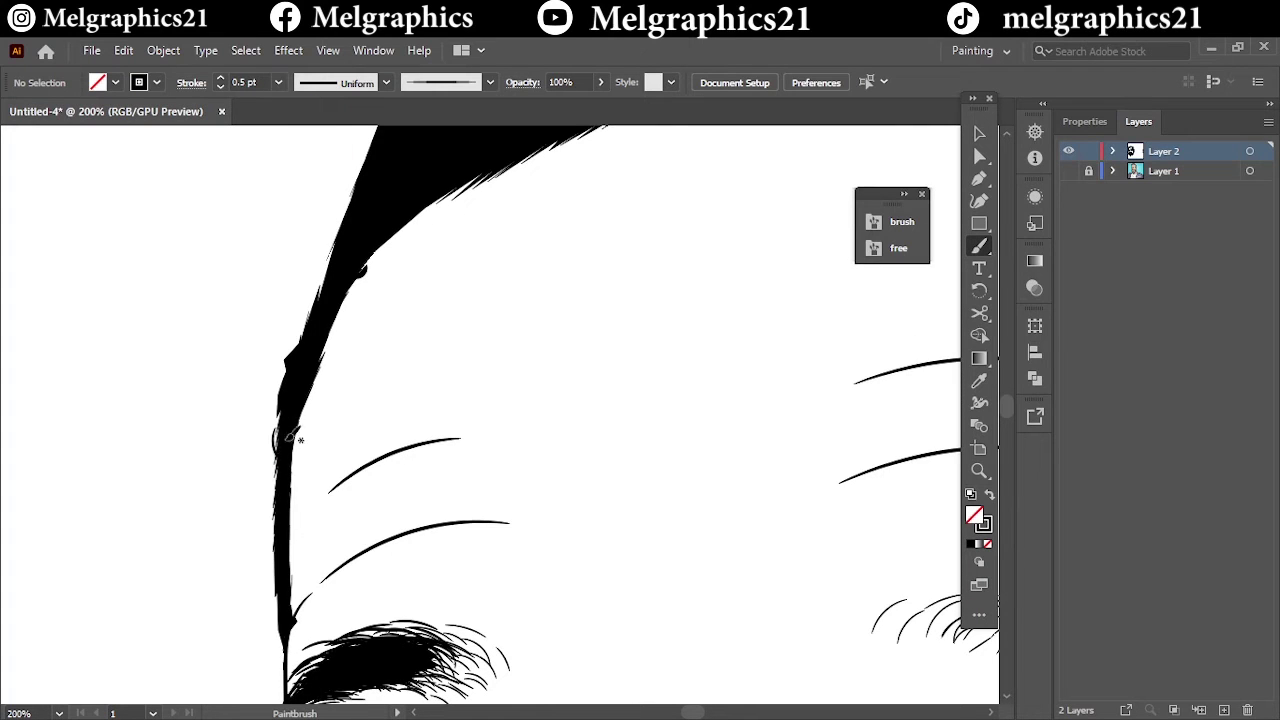
Step: Roughen the temple hair edge with thin strokes and a squiggly hairline stroke
{"action": "mouse_move", "coordinate": [286, 428]}
{"action": "left_mouse_down"}
{"action": "mouse_move", "coordinate": [270, 530]}
{"action": "mouse_move", "coordinate": [283, 613]}
{"action": "left_mouse_up"}
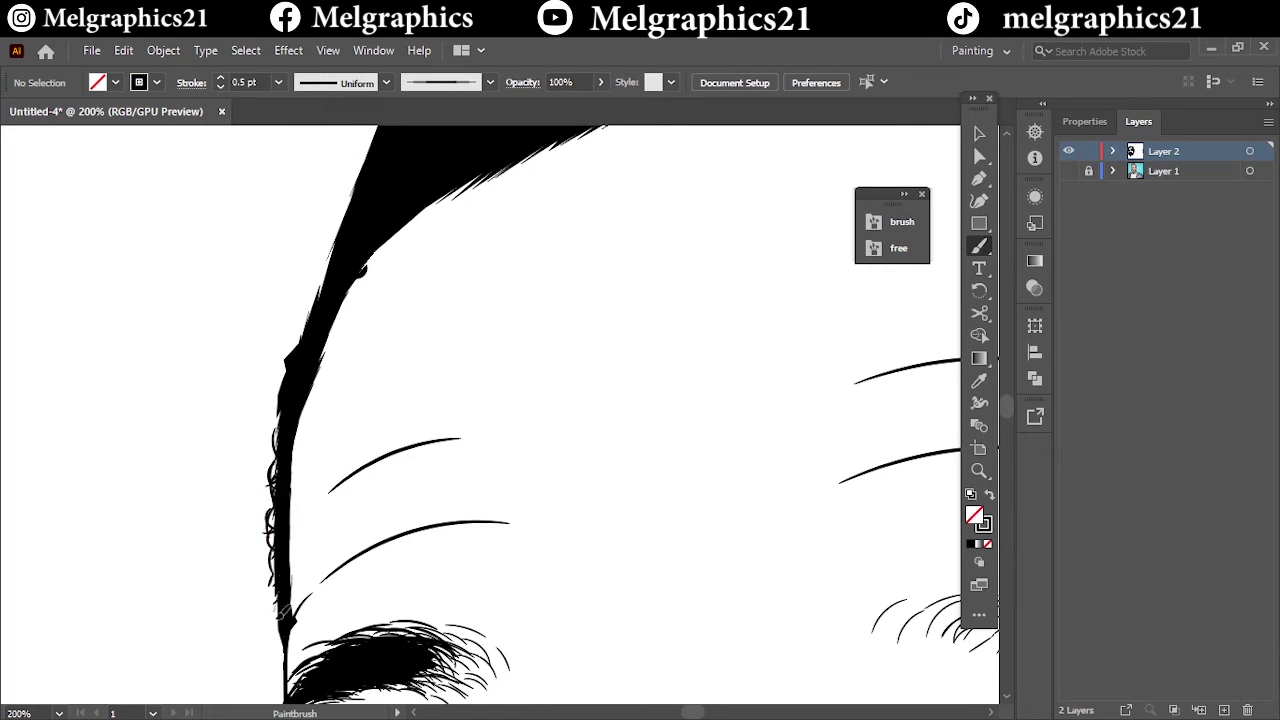
{"action": "left_click_drag", "start_coordinate": [300, 486], "coordinate": [305, 412]}
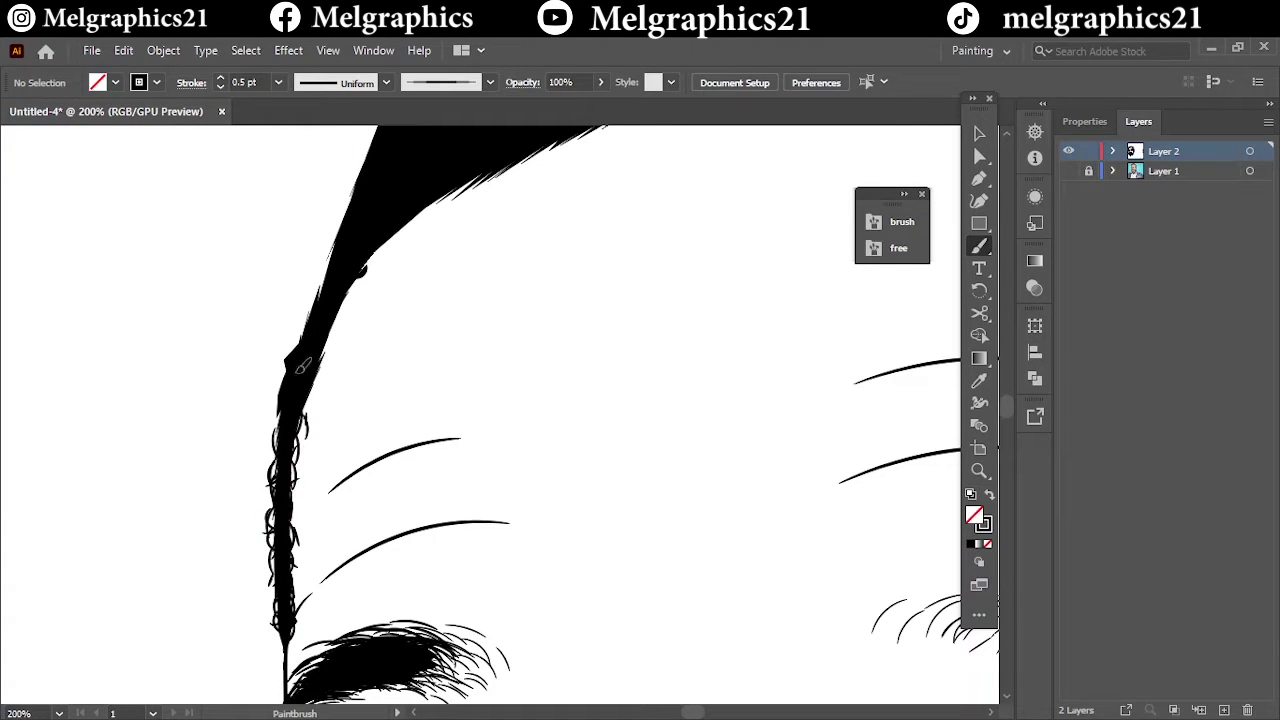
{"action": "scroll", "coordinate": [321, 400], "scroll_direction": "up", "scroll_amount": 5}
{"action": "scroll", "coordinate": [500, 491], "scroll_direction": "up", "scroll_amount": 2}
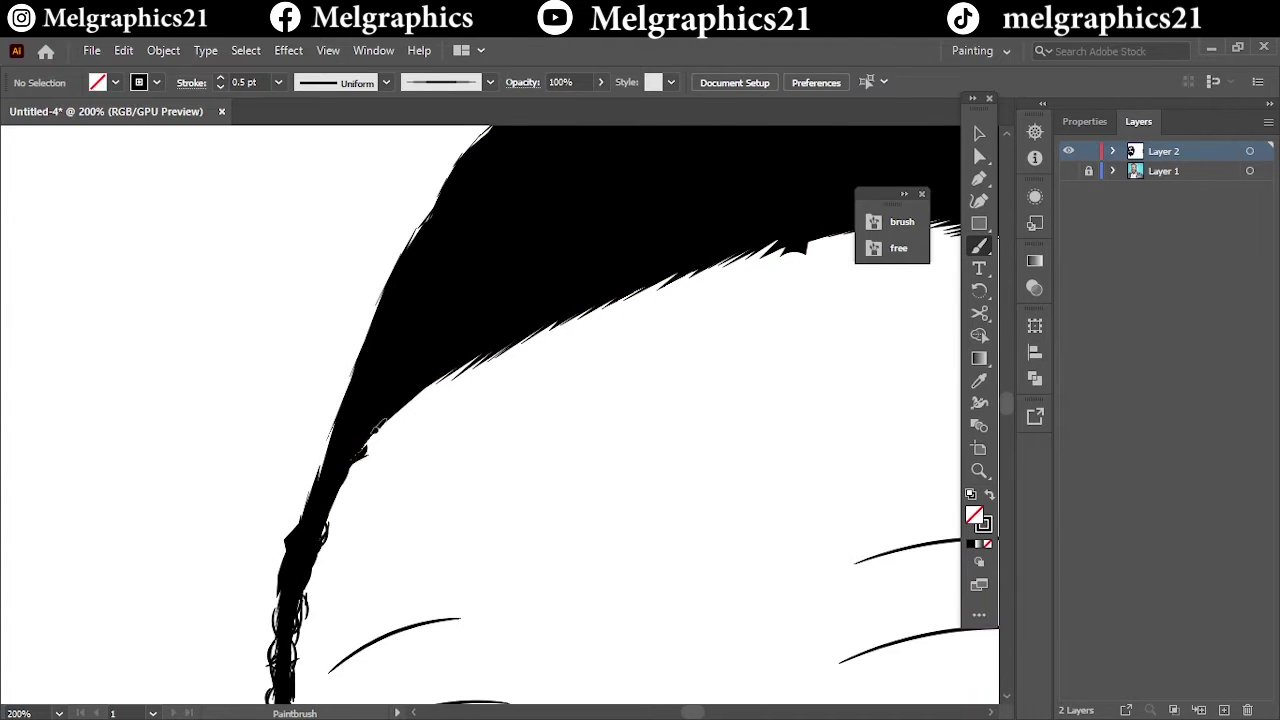
{"action": "mouse_move", "coordinate": [365, 450]}
{"action": "left_mouse_down"}
{"action": "mouse_move", "coordinate": [465, 368]}
{"action": "mouse_move", "coordinate": [625, 285]}
{"action": "mouse_move", "coordinate": [645, 290]}
{"action": "left_mouse_up"}
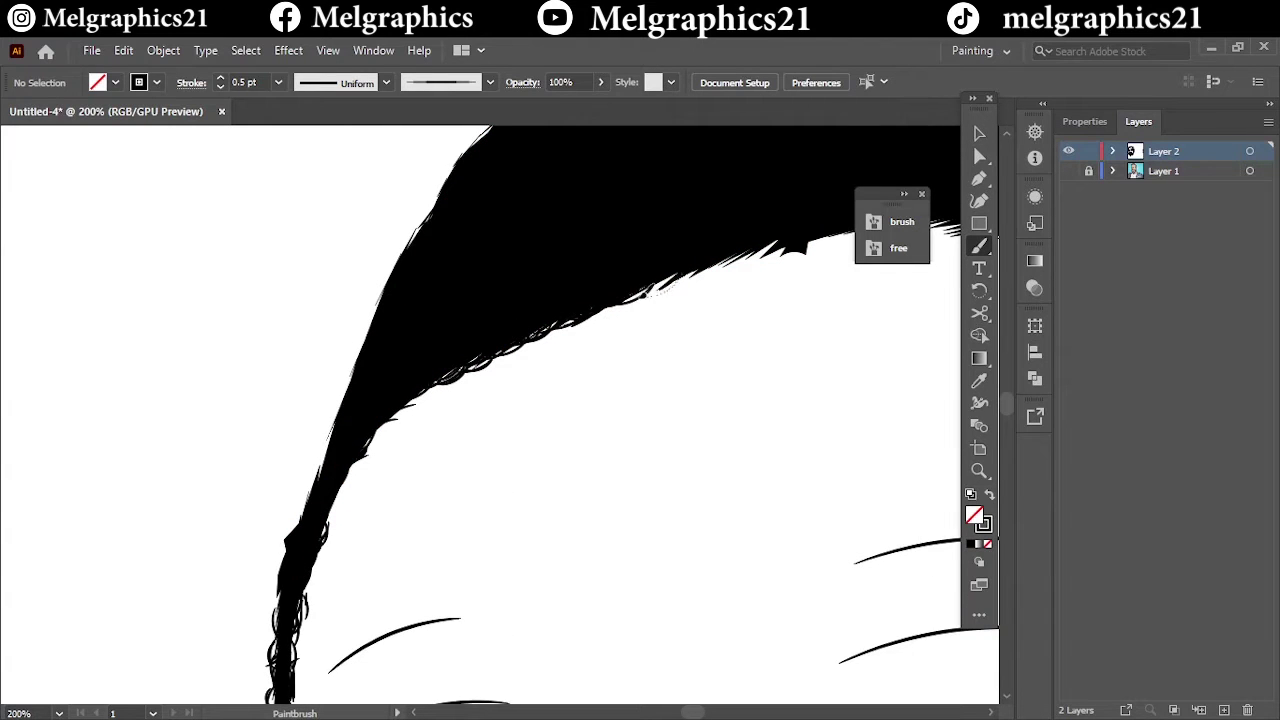
Step: Roughen the hairline above the forehead and to the right, then toggle the reference photo
{"action": "key", "text": "ctrl+0"}
{"action": "scroll", "coordinate": [440, 247], "scroll_direction": "up", "scroll_amount": 5, "text": "alt"}
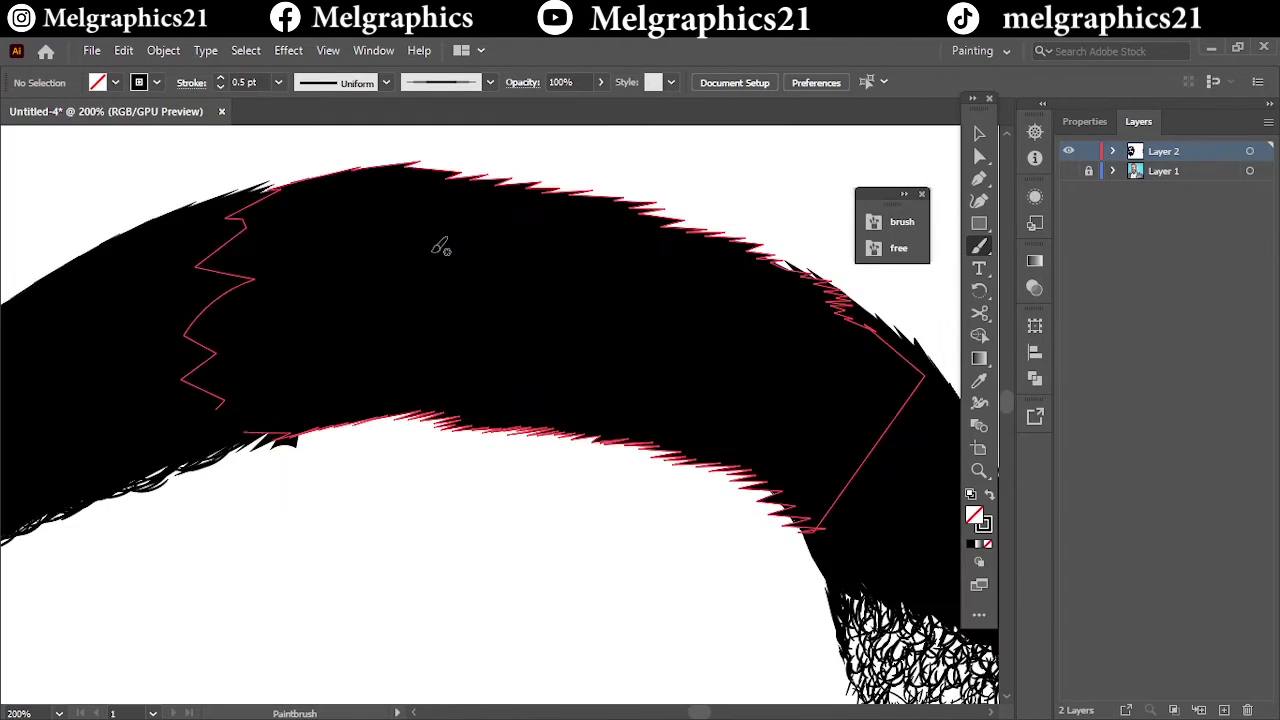
{"action": "mouse_move", "coordinate": [255, 440]}
{"action": "left_mouse_down"}
{"action": "mouse_move", "coordinate": [425, 410]}
{"action": "mouse_move", "coordinate": [232, 450]}
{"action": "left_mouse_up"}
{"action": "mouse_move", "coordinate": [497, 408]}
{"action": "left_mouse_down"}
{"action": "mouse_move", "coordinate": [540, 436]}
{"action": "mouse_move", "coordinate": [600, 430]}
{"action": "mouse_move", "coordinate": [730, 465]}
{"action": "mouse_move", "coordinate": [730, 452]}
{"action": "mouse_move", "coordinate": [838, 560]}
{"action": "mouse_move", "coordinate": [790, 515]}
{"action": "left_mouse_up"}
{"action": "key", "text": "ctrl+0"}
{"action": "left_click", "coordinate": [1068, 171]}
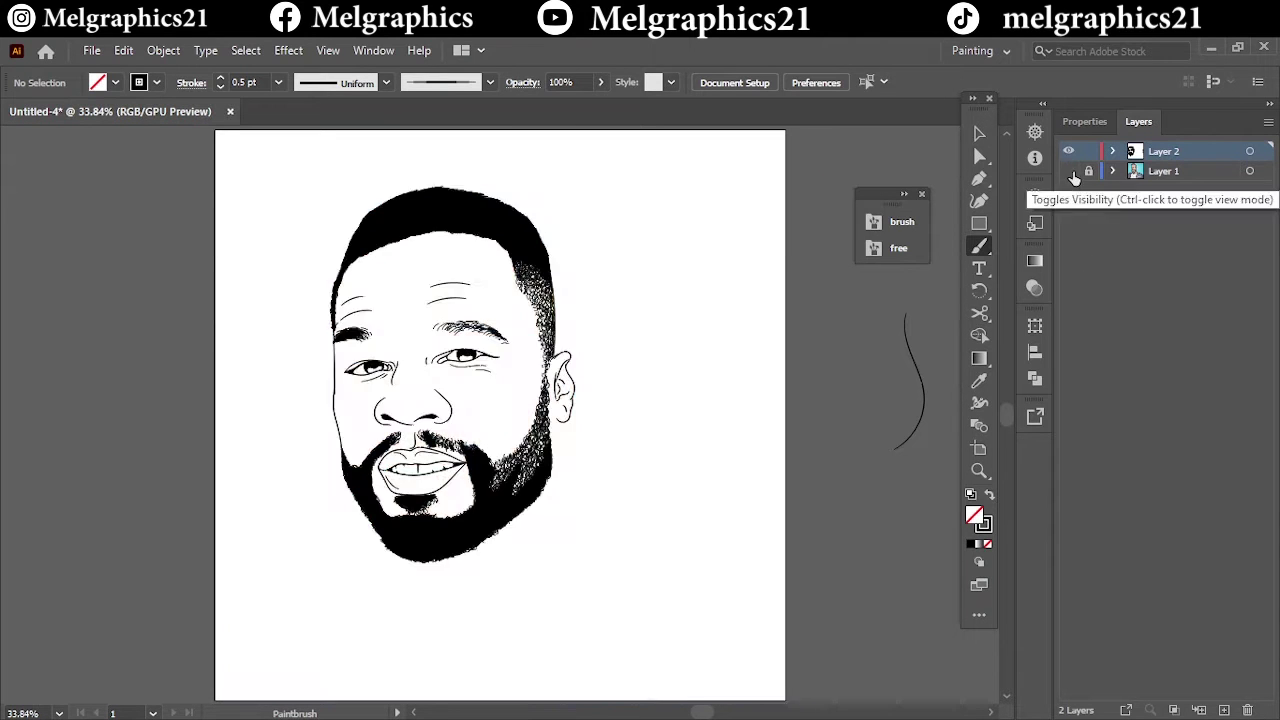
Step: Compare the drawing with the photo and add curly strokes along the hair's left edge
{"action": "left_click", "coordinate": [1068, 171]}
{"action": "left_click", "coordinate": [1068, 151]}
{"action": "scroll", "coordinate": [420, 223], "scroll_direction": "up", "scroll_amount": 4}
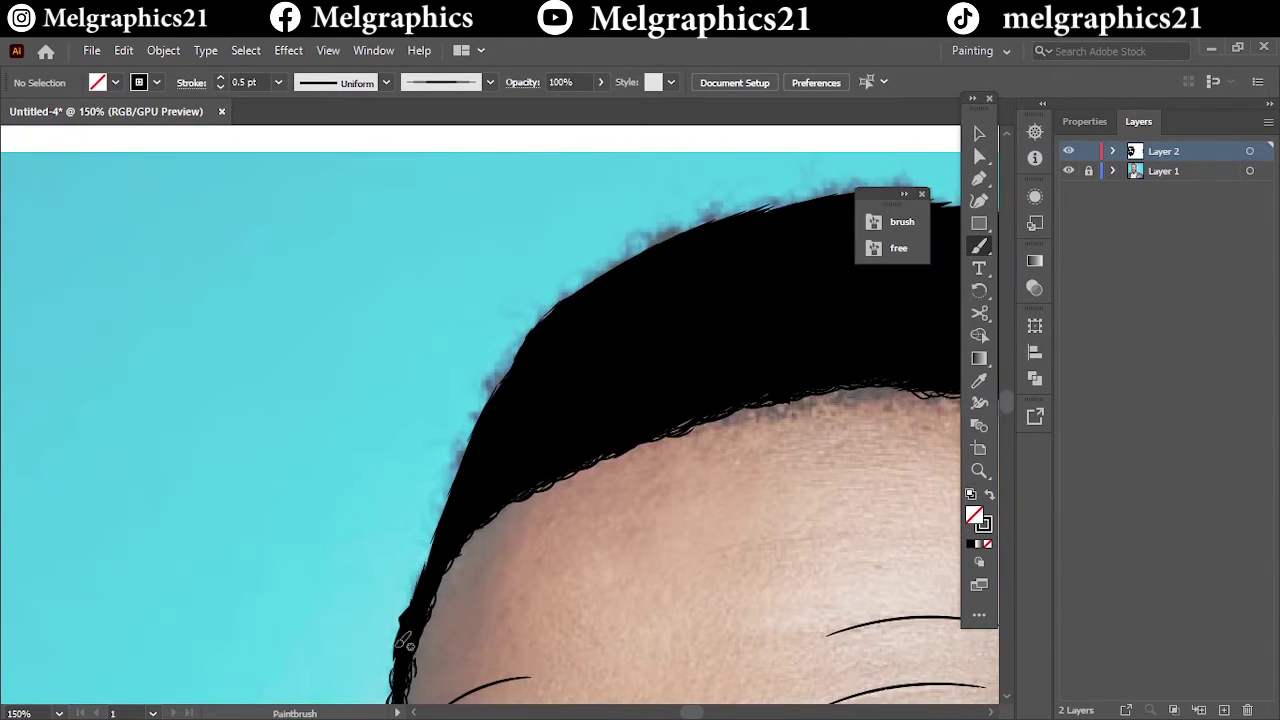
{"action": "left_click_drag", "start_coordinate": [435, 560], "coordinate": [474, 503]}
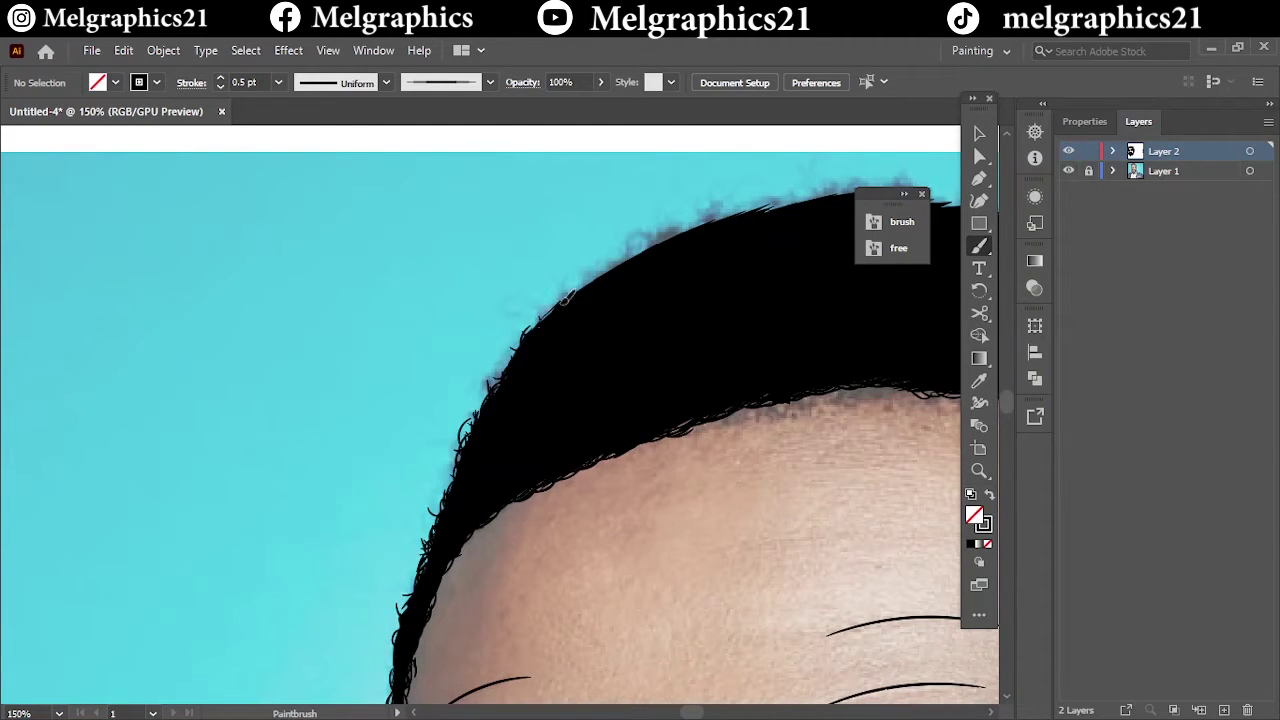
{"action": "left_click_drag", "start_coordinate": [512, 352], "coordinate": [576, 306]}
Step: Trace the top of the hair with extended curly strokes
{"action": "scroll", "coordinate": [443, 529], "scroll_direction": "right", "scroll_amount": 5}
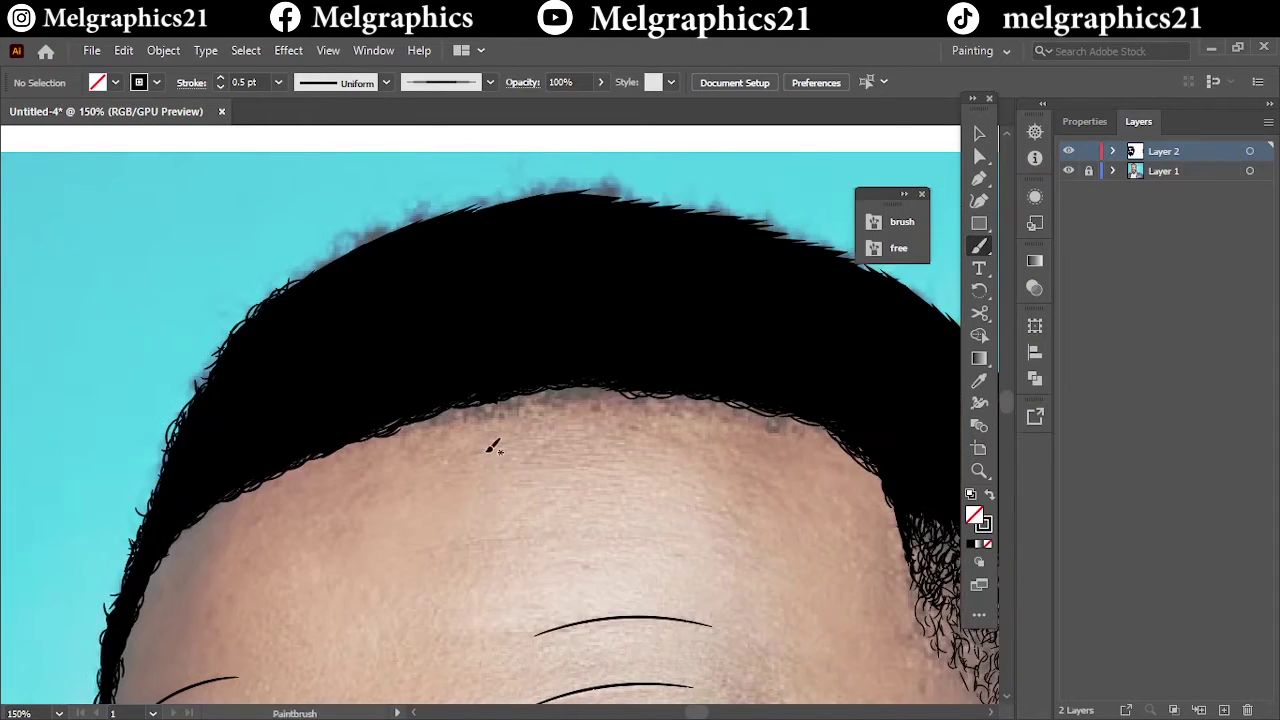
{"action": "scroll", "coordinate": [491, 446], "scroll_direction": "up", "scroll_amount": 1}
{"action": "mouse_move", "coordinate": [229, 357]}
{"action": "left_mouse_down"}
{"action": "mouse_move", "coordinate": [330, 282]}
{"action": "mouse_move", "coordinate": [415, 262]}
{"action": "mouse_move", "coordinate": [503, 266]}
{"action": "mouse_move", "coordinate": [697, 316]}
{"action": "left_mouse_up"}
{"action": "mouse_move", "coordinate": [643, 272]}
{"action": "left_mouse_down"}
{"action": "mouse_move", "coordinate": [745, 327]}
{"action": "mouse_move", "coordinate": [737, 300]}
{"action": "left_mouse_up"}
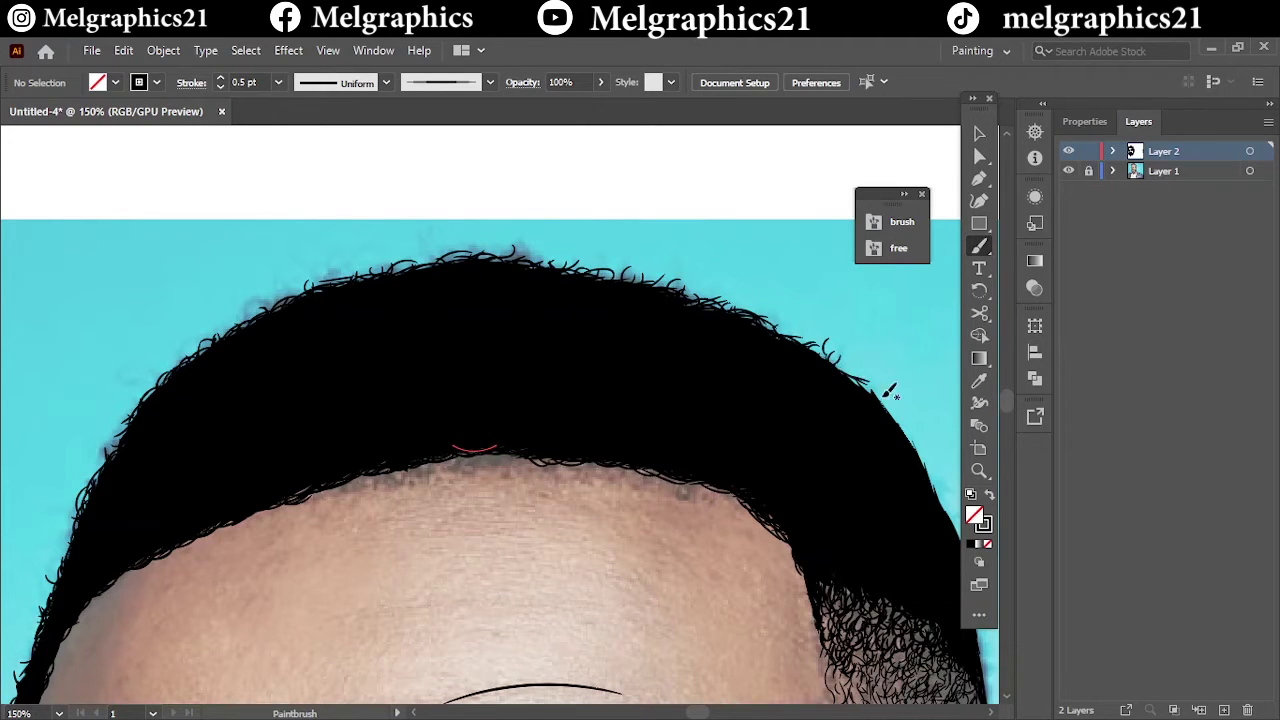
Step: Draw thin hair strokes along the hairline and hide the reference photo to check
{"action": "scroll", "coordinate": [837, 383], "scroll_direction": "right", "scroll_amount": 5}
{"action": "scroll", "coordinate": [712, 490], "scroll_direction": "down", "scroll_amount": 2}
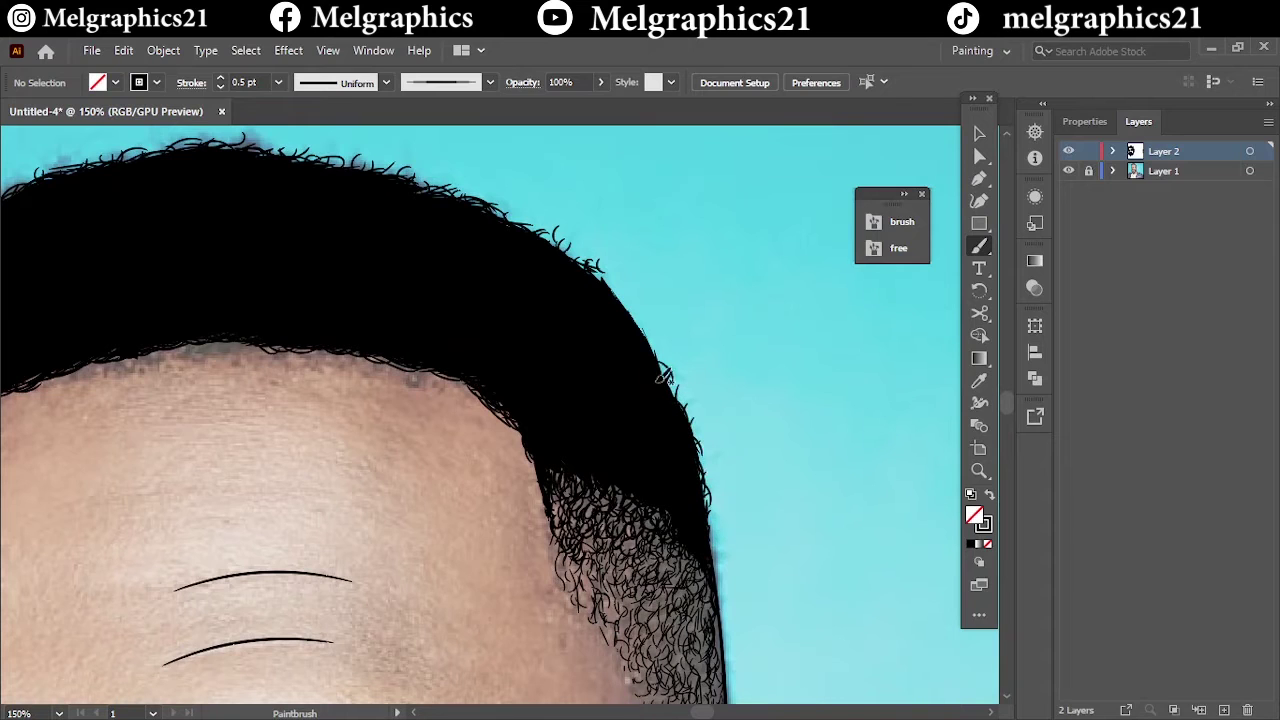
{"action": "scroll", "coordinate": [248, 82], "scroll_direction": "down", "scroll_amount": 1}
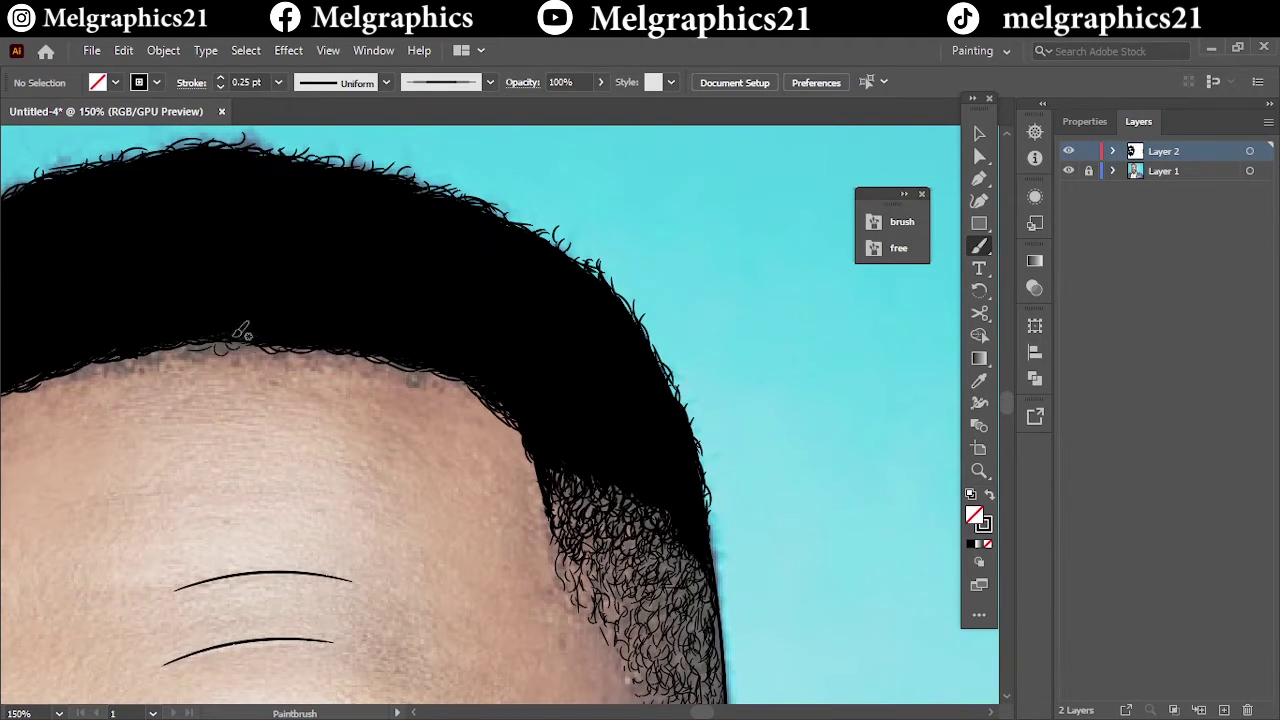
{"action": "left_click_drag", "start_coordinate": [118, 360], "coordinate": [293, 357]}
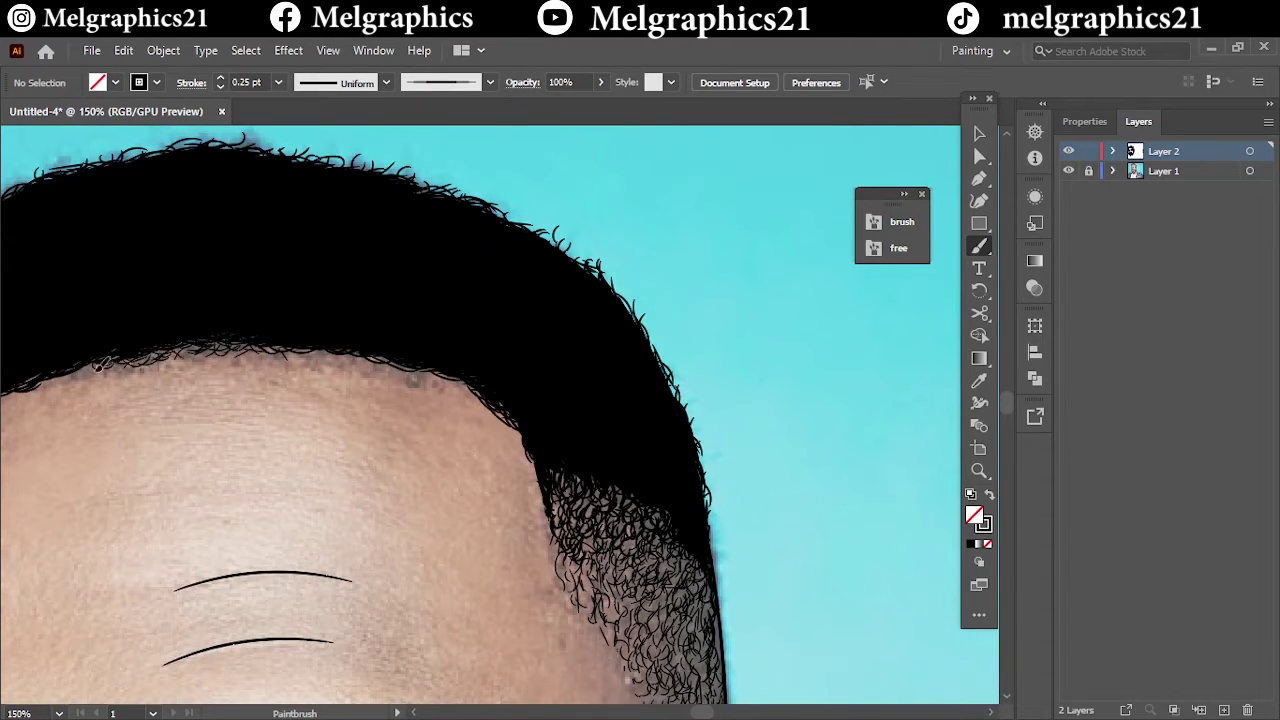
{"action": "key", "text": "ctrl+0"}
{"action": "left_click", "coordinate": [1068, 171]}
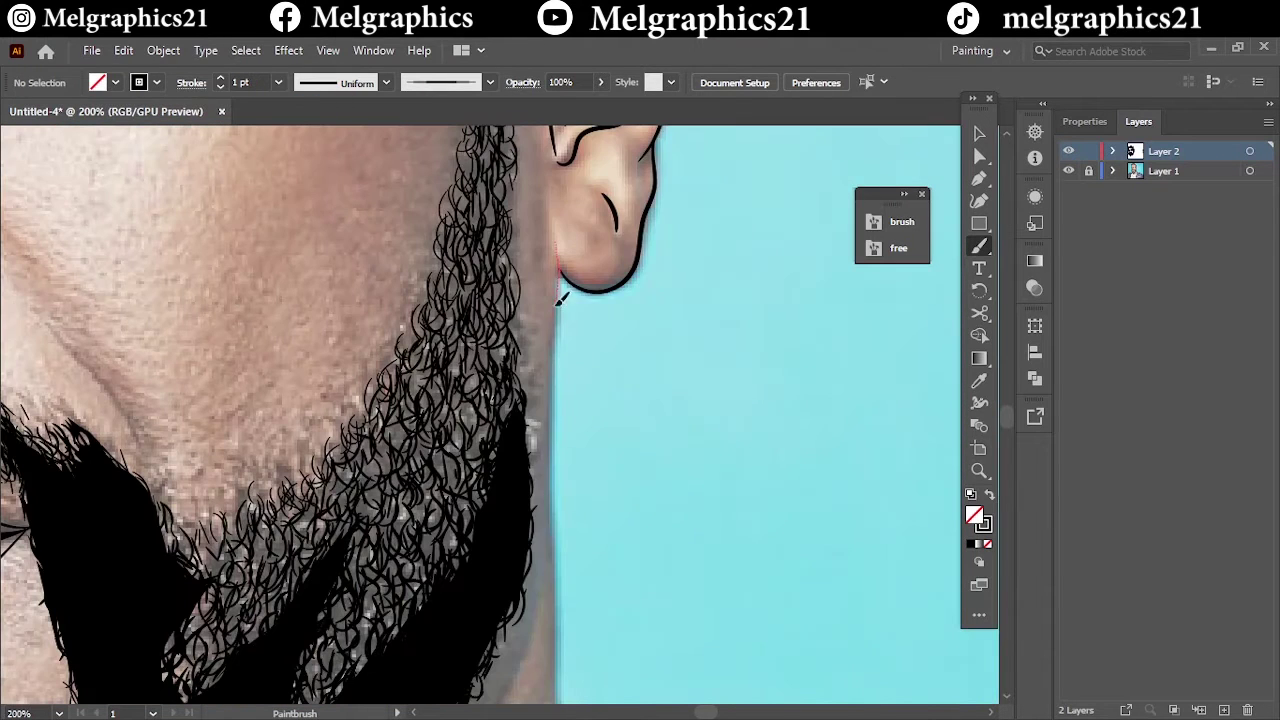
Step: Toggle the reference photo on and off to check the line art
{"action": "key", "text": "ctrl+0"}
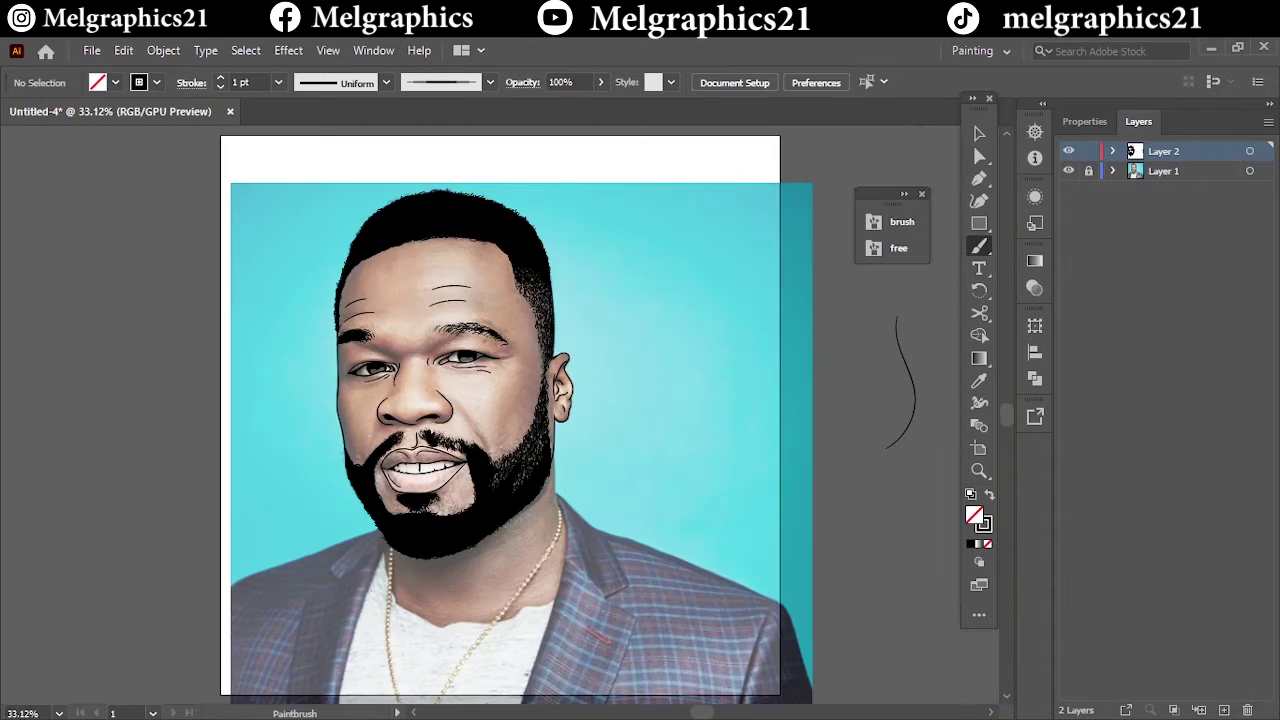
{"action": "left_click", "coordinate": [1068, 171]}
{"action": "left_click", "coordinate": [1068, 171]}
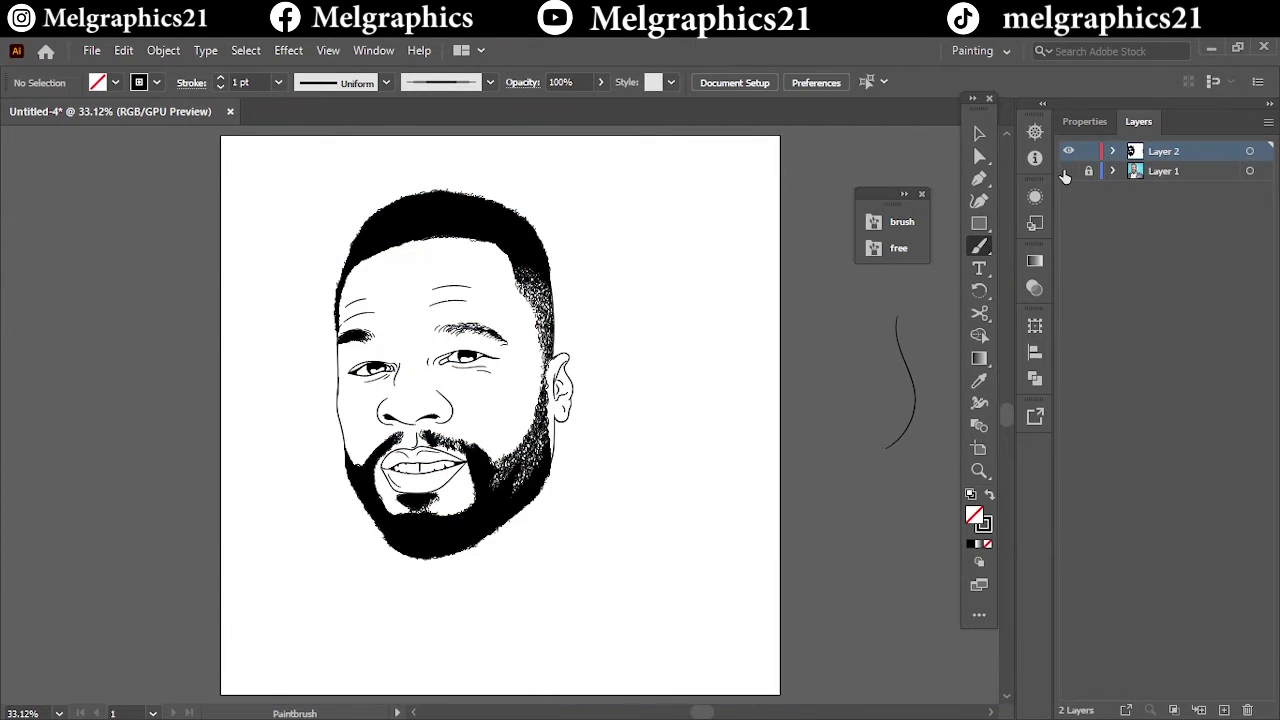
{"action": "scroll", "coordinate": [405, 381], "scroll_direction": "up", "scroll_amount": 3}
{"action": "scroll", "coordinate": [551, 455], "scroll_direction": "down", "scroll_amount": 3}
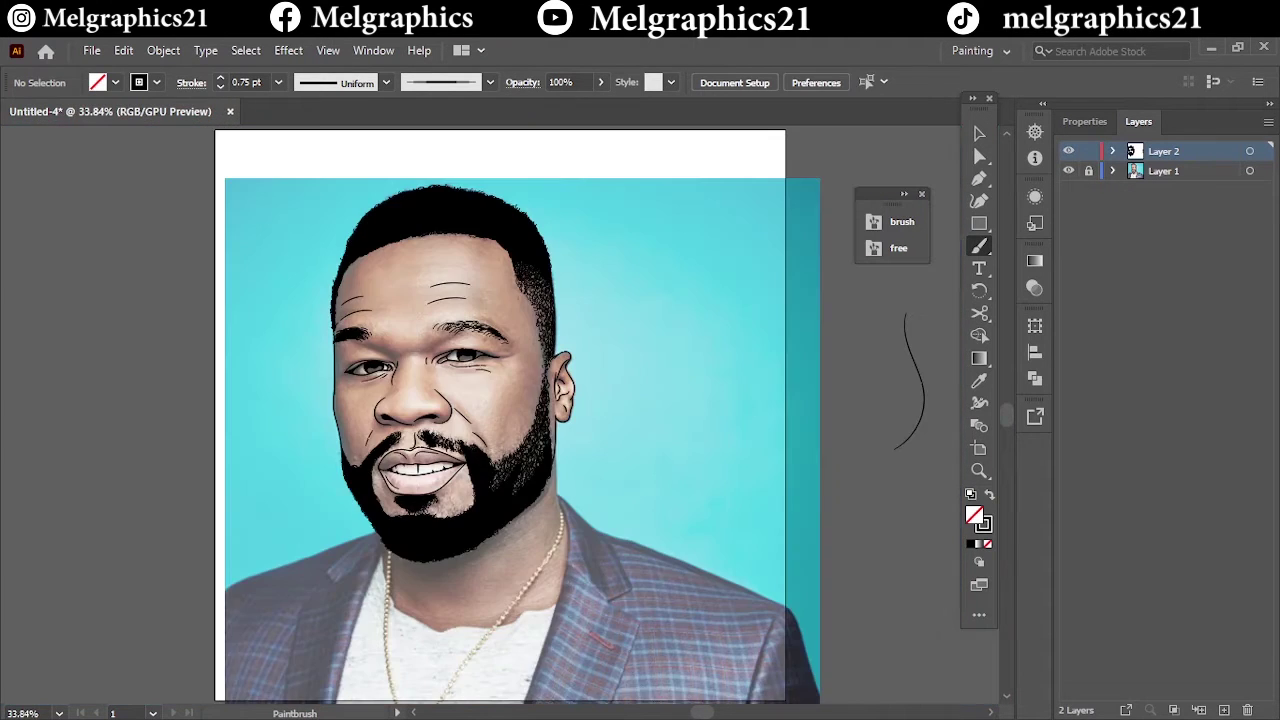
{"action": "key", "text": "v"}
{"action": "left_click", "coordinate": [1068, 171]}
Step: Select all line art, hide the photo, and duplicate Layer 2 as Layer 2 copy
{"action": "key", "text": "ctrl+a"}
{"action": "scroll", "coordinate": [493, 470], "scroll_direction": "up", "scroll_amount": 2}
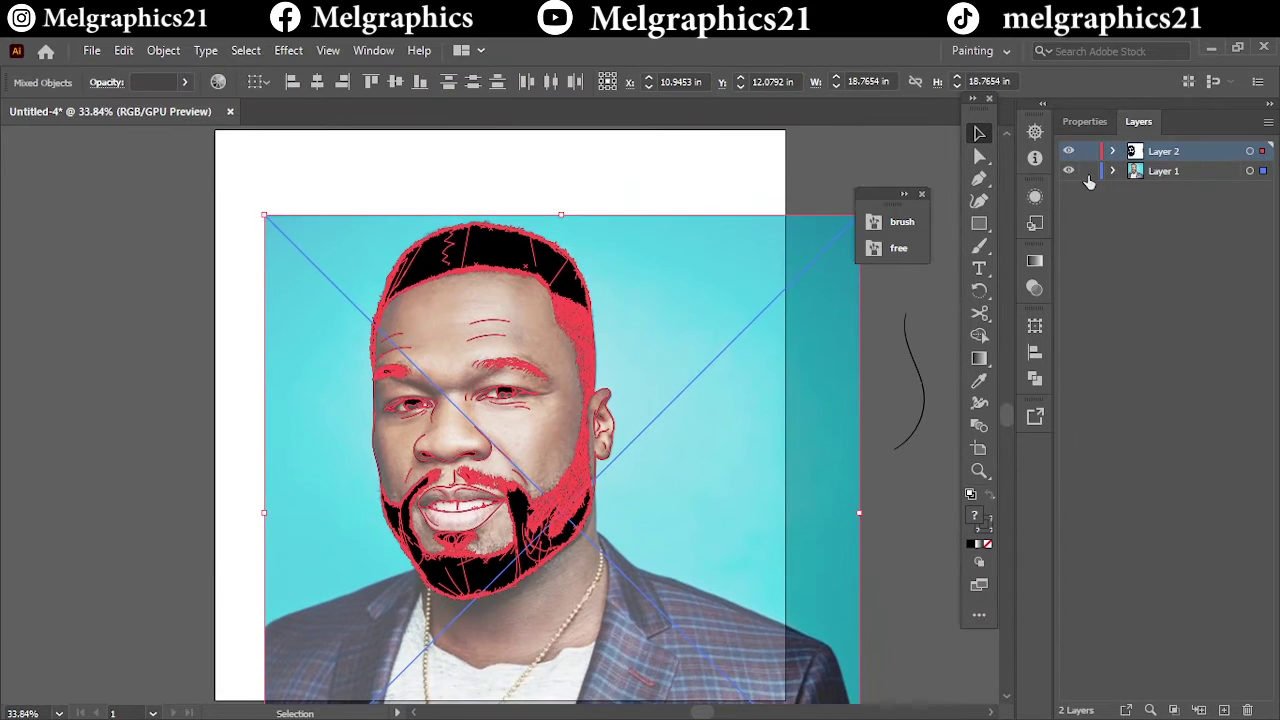
{"action": "left_click", "coordinate": [1068, 171]}
{"action": "left_click", "coordinate": [1075, 121]}
{"action": "key", "text": "ctrl+h"}
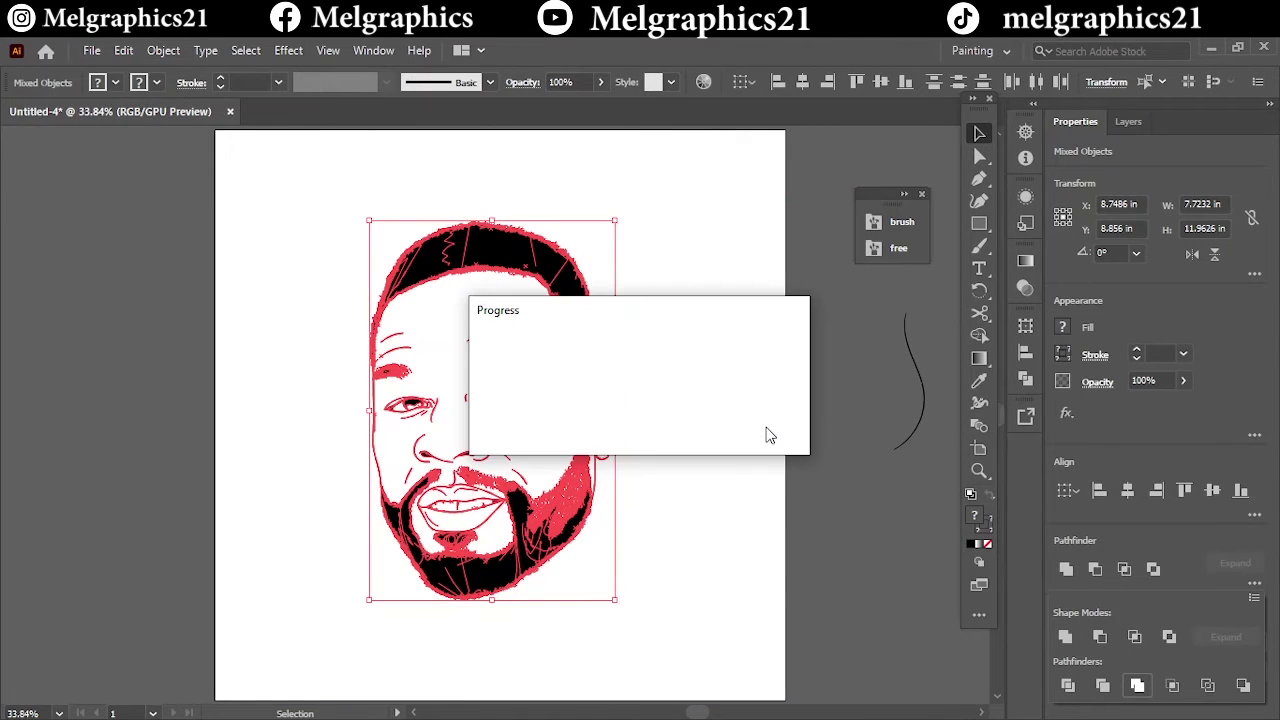
{"action": "left_click", "coordinate": [769, 435]}
{"action": "left_click", "coordinate": [1138, 121]}
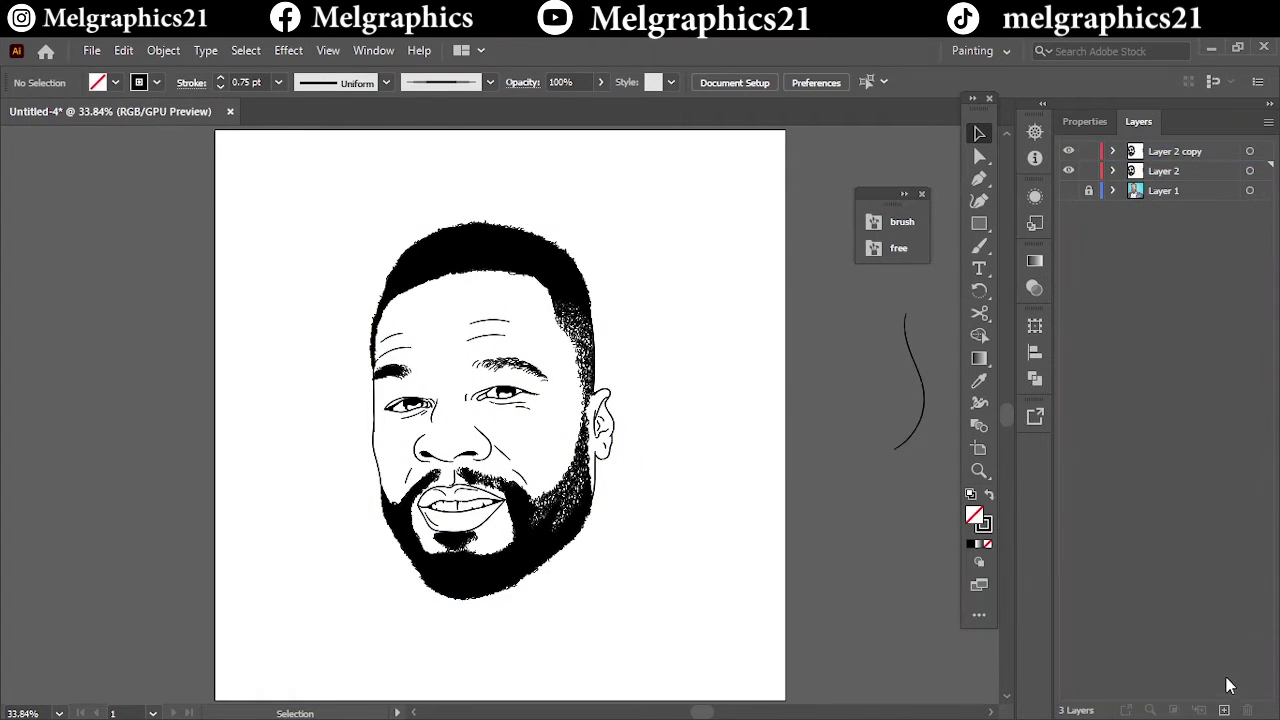
Step: Set a red-orange skin fill and draw a rectangle over the face
{"action": "left_click", "coordinate": [1145, 170]}
{"action": "key", "text": "shift+x"}
{"action": "double_click", "coordinate": [973, 515]}
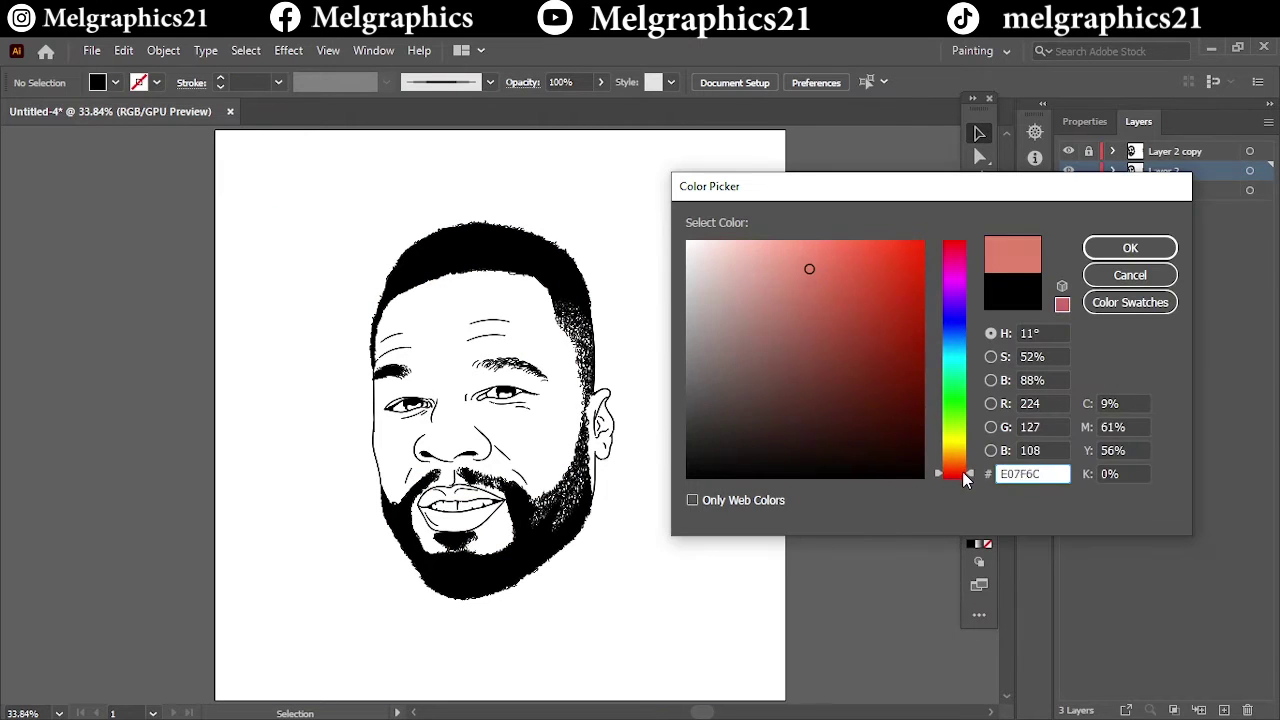
{"action": "left_click_drag", "start_coordinate": [809, 266], "coordinate": [831, 265]}
{"action": "key", "text": "Return"}
{"action": "key", "text": "m"}
{"action": "left_click_drag", "start_coordinate": [286, 206], "coordinate": [688, 628]}
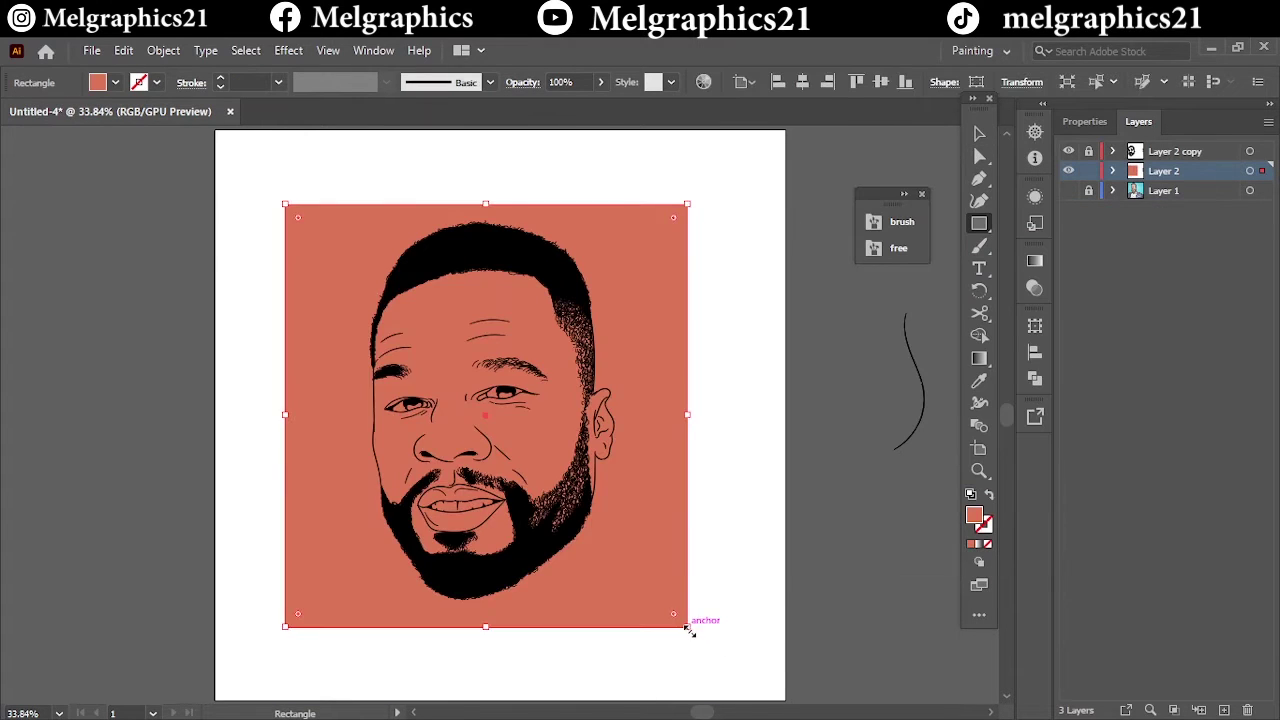
Step: Lower the rectangle's green via Adjust Color Balance and send it behind the line art
{"action": "left_click", "coordinate": [123, 50]}
{"action": "left_click", "coordinate": [500, 401]}
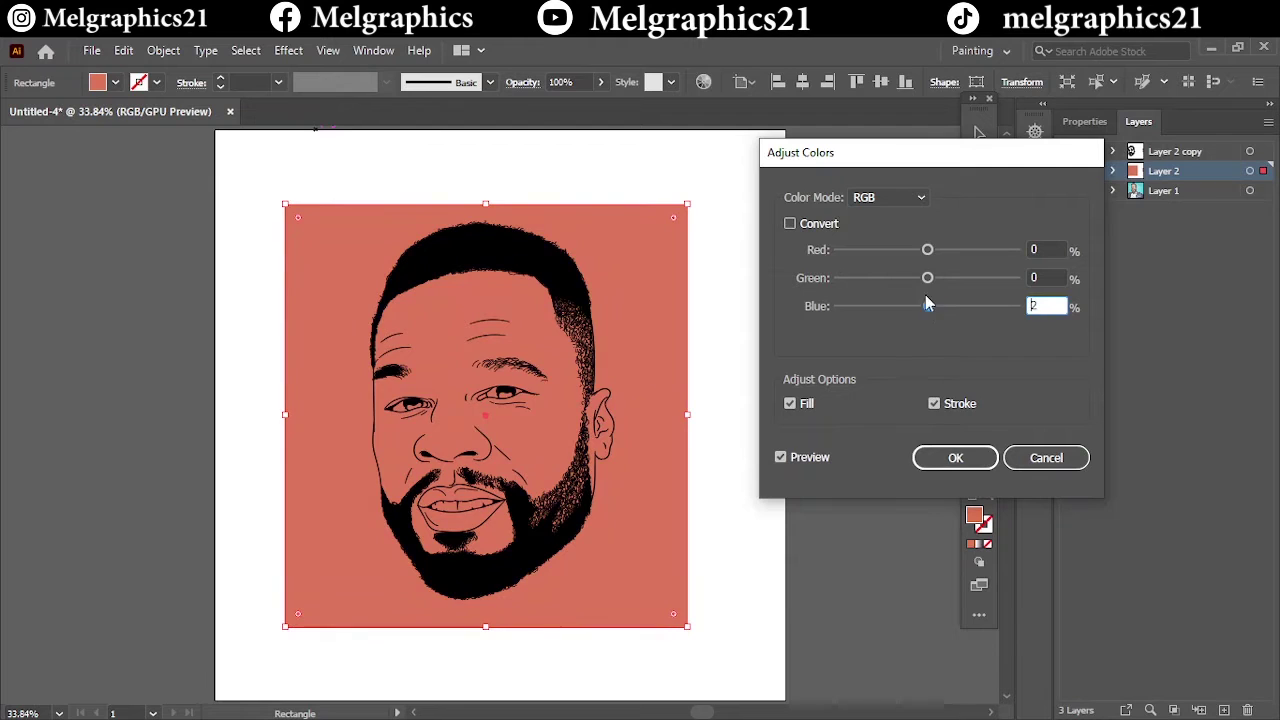
{"action": "left_click_drag", "start_coordinate": [932, 280], "coordinate": [926, 306]}
{"action": "left_click_drag", "start_coordinate": [924, 279], "coordinate": [926, 283]}
{"action": "left_click", "coordinate": [955, 457]}
{"action": "right_click", "coordinate": [654, 623]}
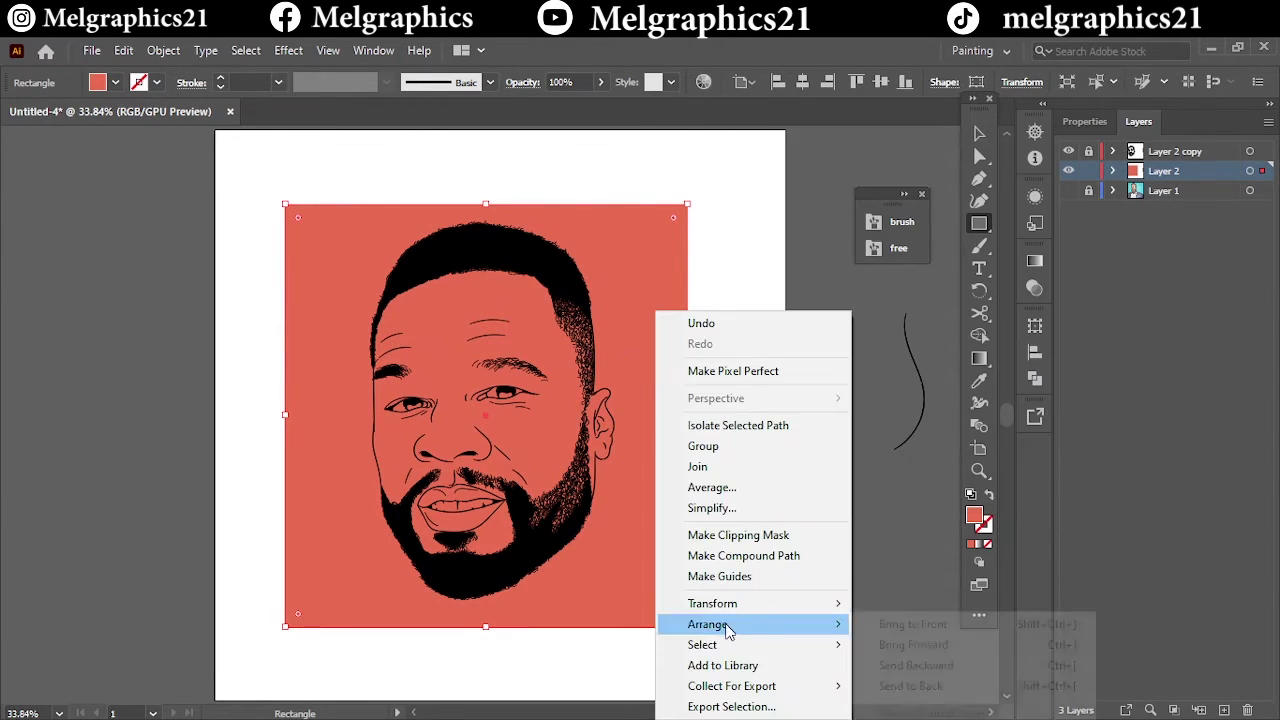
{"action": "left_click", "coordinate": [777, 251]}
Step: Trim the fill to the face with Pathfinder, inspect it, then revert the trial fill
{"action": "key", "text": "ctrl+a"}
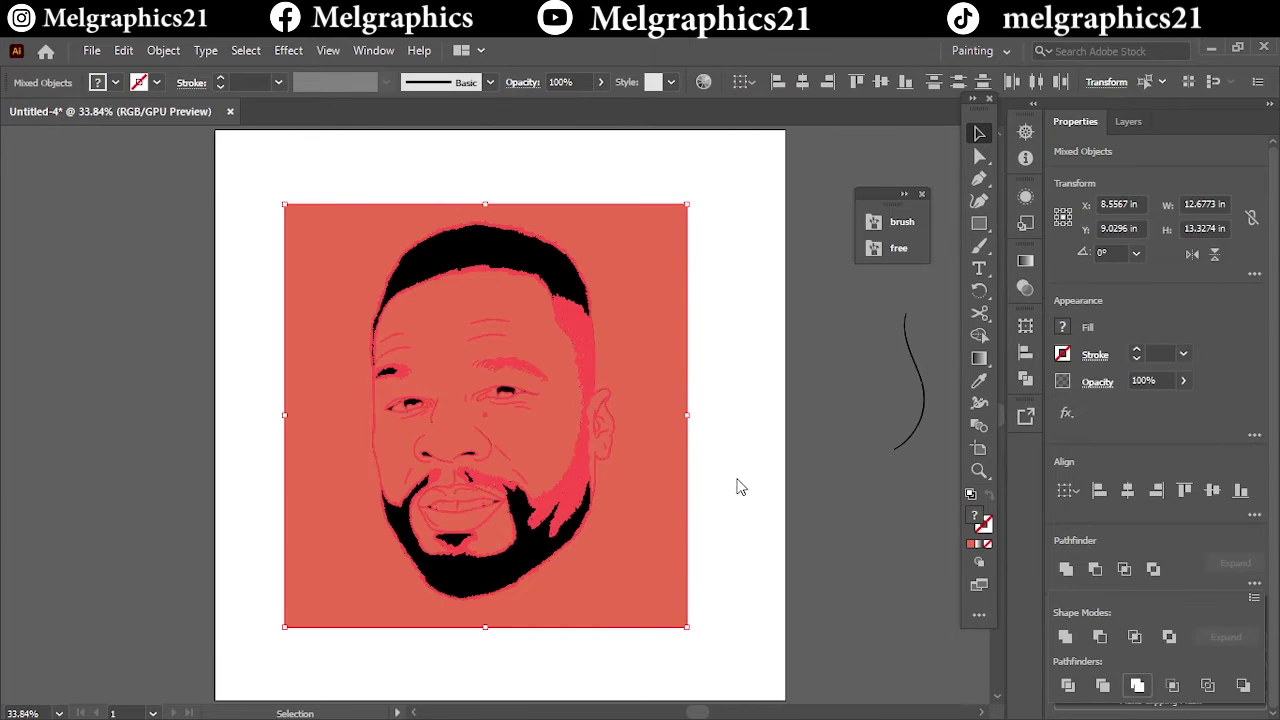
{"action": "left_click", "coordinate": [737, 486]}
{"action": "double_click", "coordinate": [669, 291]}
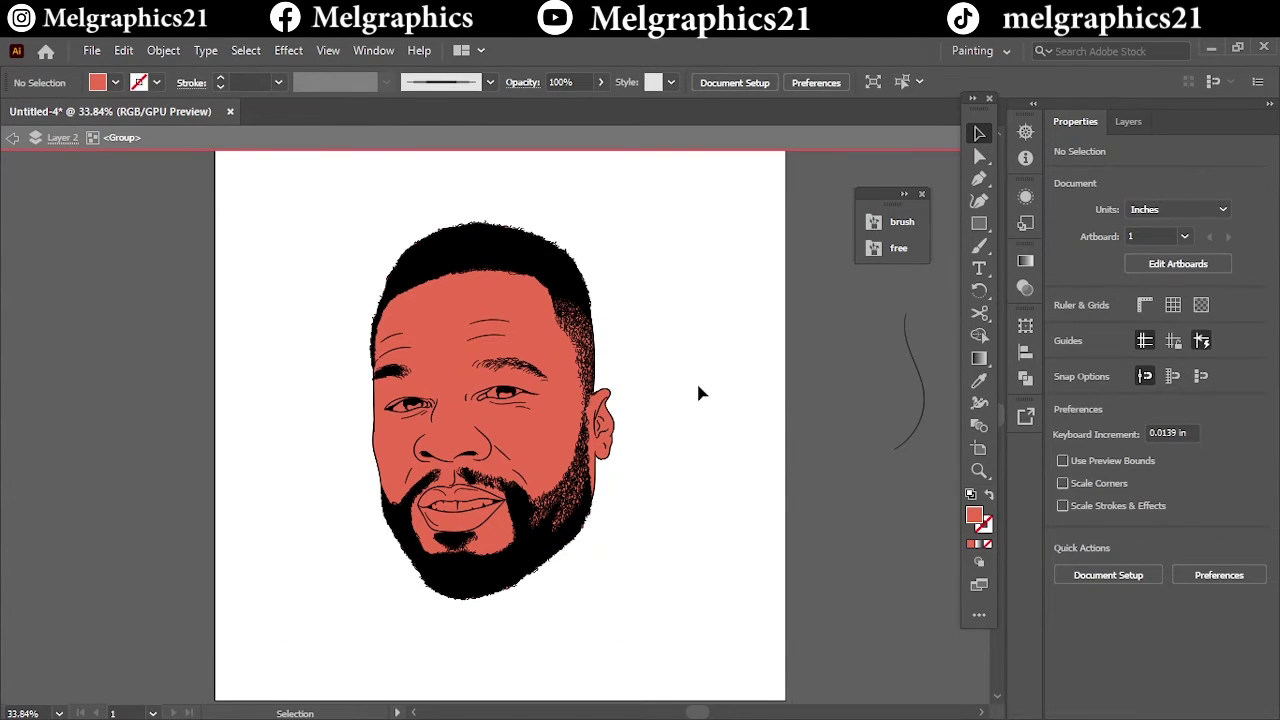
{"action": "scroll", "coordinate": [414, 528], "scroll_direction": "up", "scroll_amount": 5}
{"action": "scroll", "coordinate": [586, 534], "scroll_direction": "up", "scroll_amount": 2}
{"action": "left_click", "coordinate": [408, 457]}
{"action": "scroll", "coordinate": [408, 457], "scroll_direction": "up", "scroll_amount": 1}
{"action": "scroll", "coordinate": [178, 527], "scroll_direction": "down", "scroll_amount": 1}
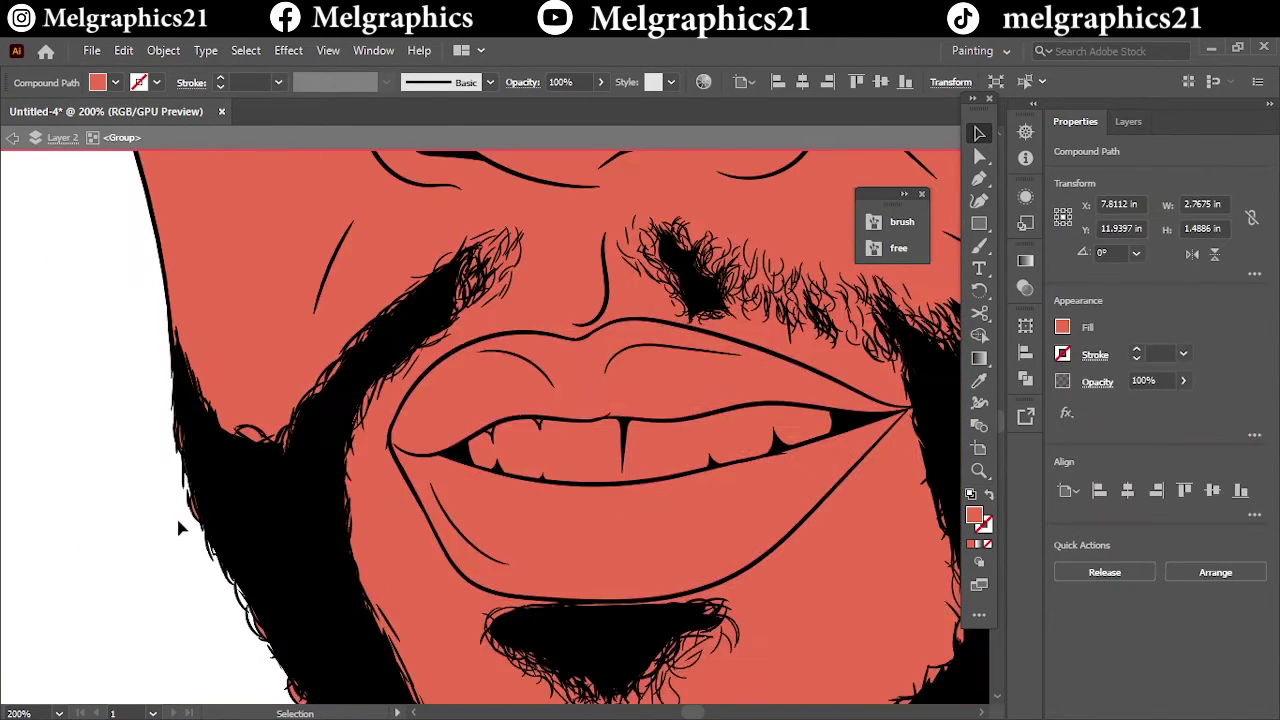
{"action": "scroll", "coordinate": [178, 527], "scroll_direction": "down", "scroll_amount": 5}
{"action": "key", "text": "Escape"}
{"action": "left_click", "coordinate": [1130, 121]}
Step: Show the reference photo and target the original line-art layer
{"action": "left_click", "coordinate": [1068, 171]}
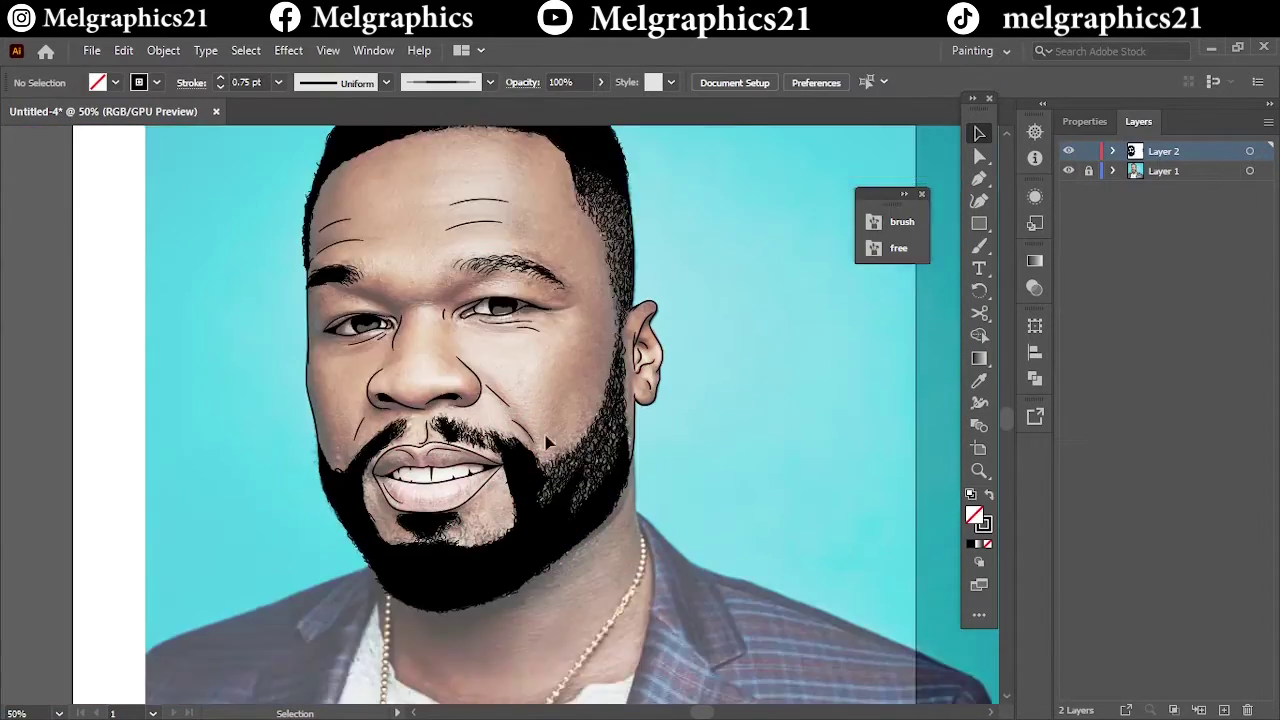
{"action": "scroll", "coordinate": [388, 497], "scroll_direction": "up", "scroll_amount": 5}
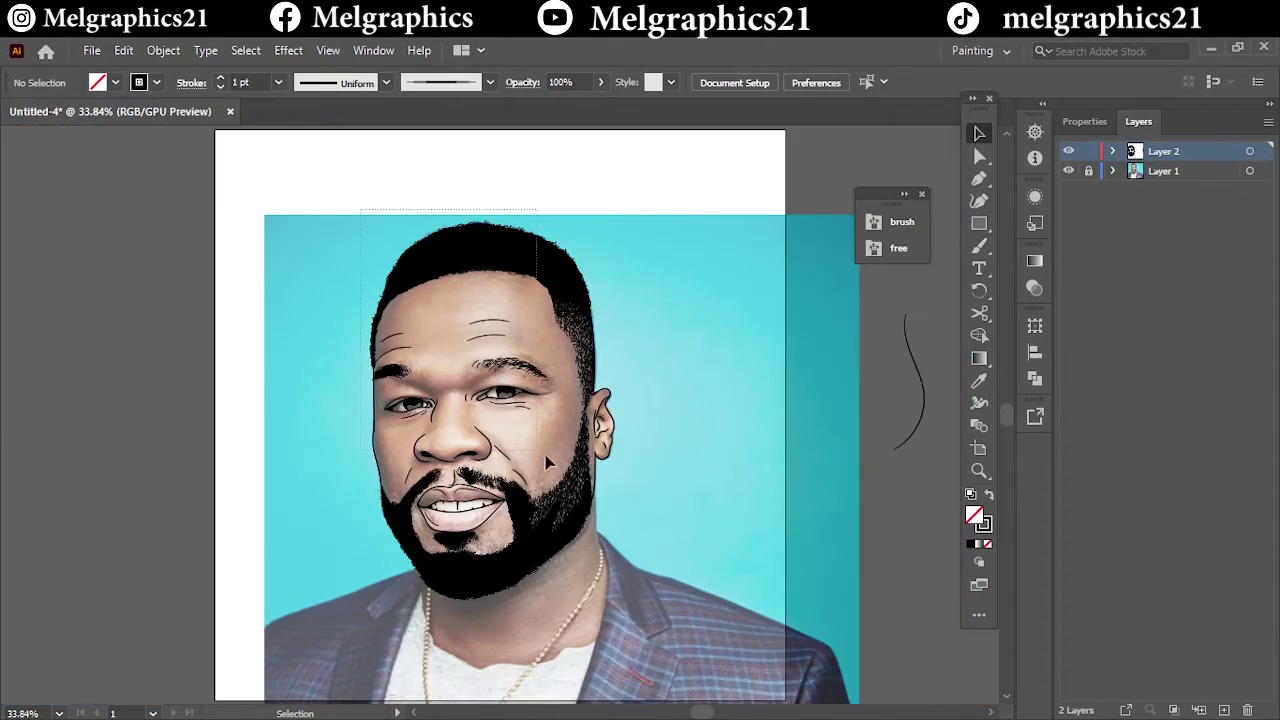
{"action": "key", "text": "ctrl+a"}
{"action": "left_click", "coordinate": [848, 342]}
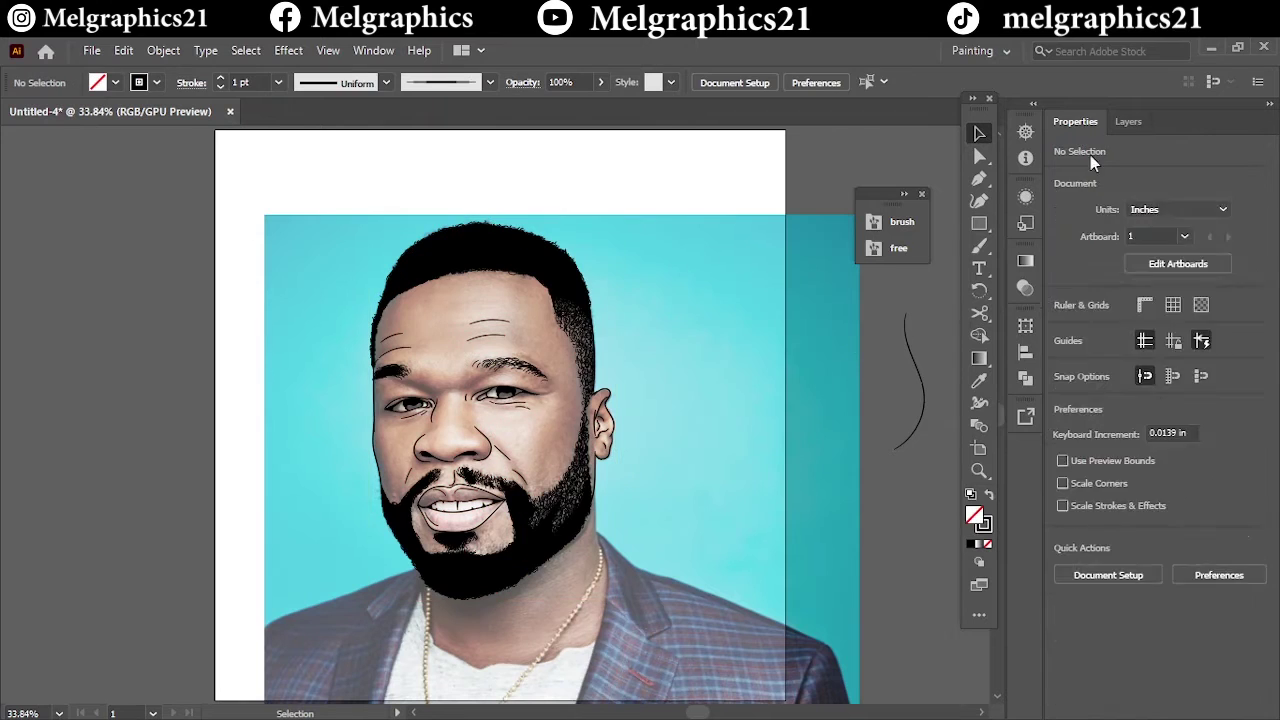
{"action": "left_click", "coordinate": [1128, 121]}
{"action": "left_click", "coordinate": [1170, 170]}
Step: Set the fill to orange-red #DB6668 and draw a rectangle over the portrait
{"action": "left_click", "coordinate": [989, 494]}
{"action": "double_click", "coordinate": [974, 516]}
{"action": "left_click_drag", "start_coordinate": [960, 462], "coordinate": [965, 477]}
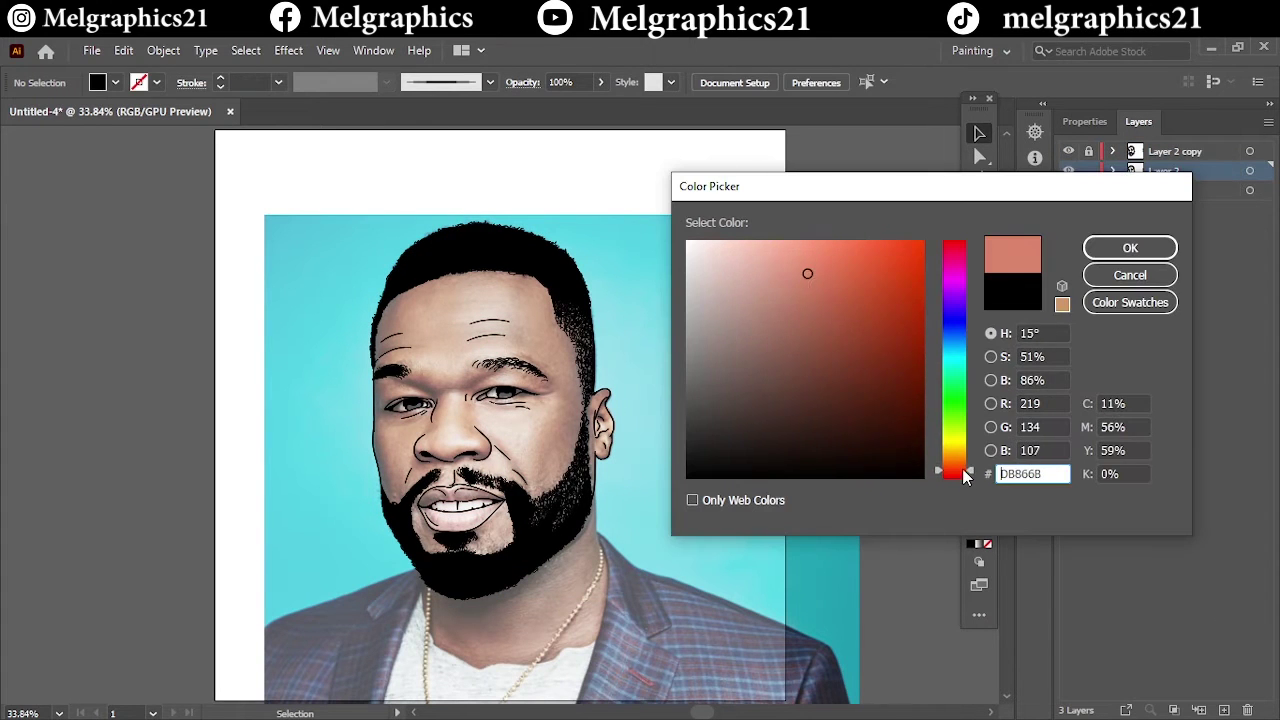
{"action": "left_click", "coordinate": [1130, 247]}
{"action": "key", "text": "m"}
{"action": "mouse_move", "coordinate": [257, 214]}
{"action": "left_mouse_down"}
{"action": "mouse_move", "coordinate": [686, 580]}
{"action": "mouse_move", "coordinate": [697, 627]}
{"action": "left_mouse_up"}
Step: Lower the rectangle's blue and green, then trim it to the face with Pathfinder
{"action": "left_click", "coordinate": [123, 50]}
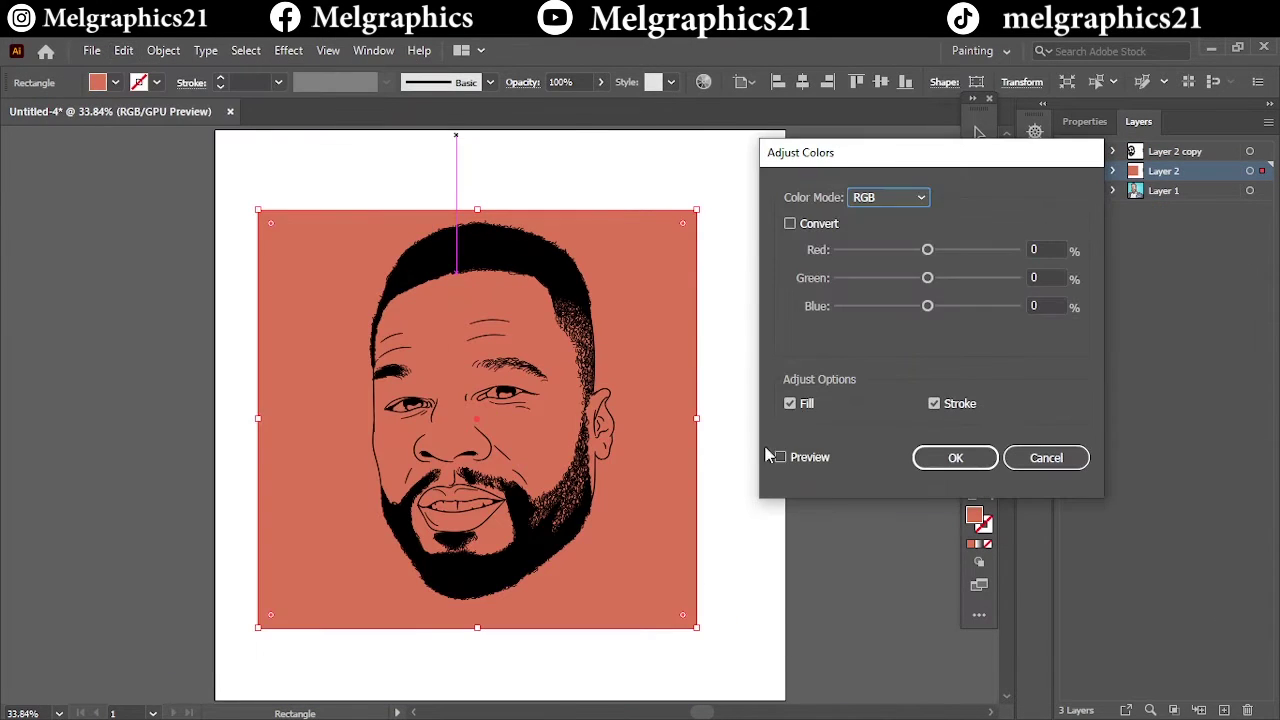
{"action": "left_click_drag", "start_coordinate": [928, 306], "coordinate": [924, 306]}
{"action": "left_click_drag", "start_coordinate": [927, 278], "coordinate": [924, 286]}
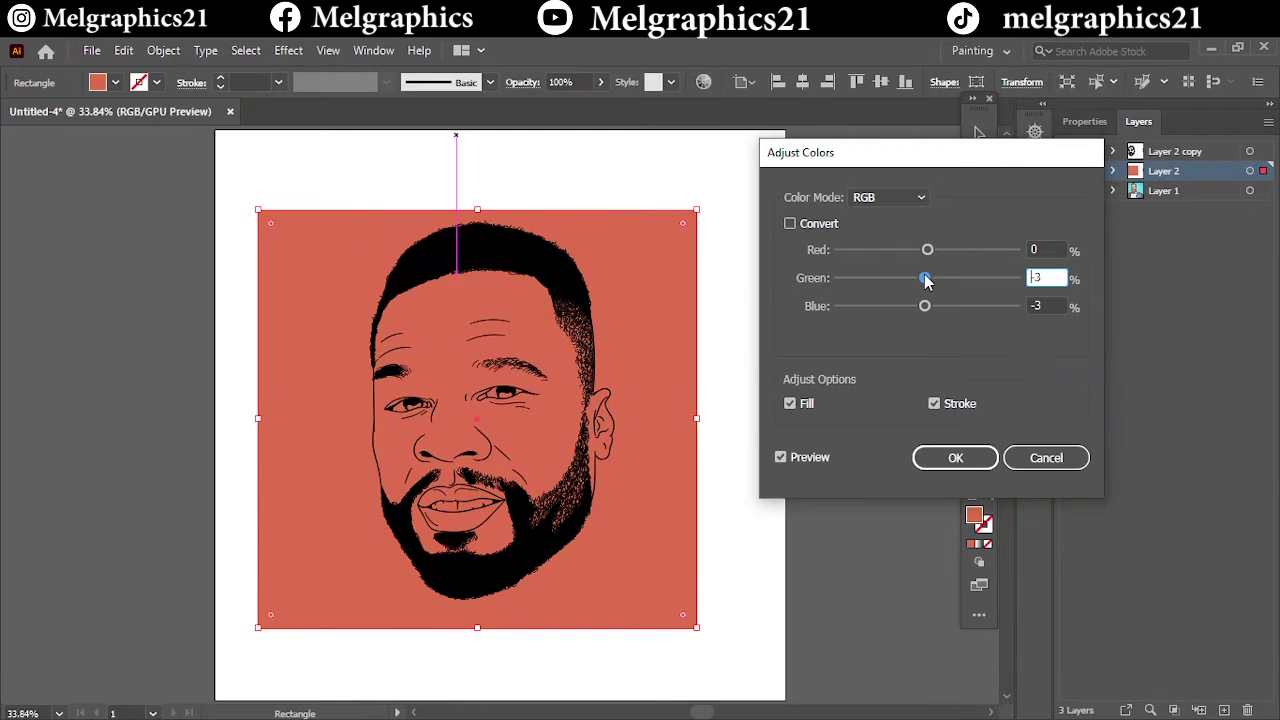
{"action": "key", "text": "Return"}
{"action": "left_click", "coordinate": [979, 133]}
{"action": "left_click_drag", "start_coordinate": [237, 200], "coordinate": [752, 456]}
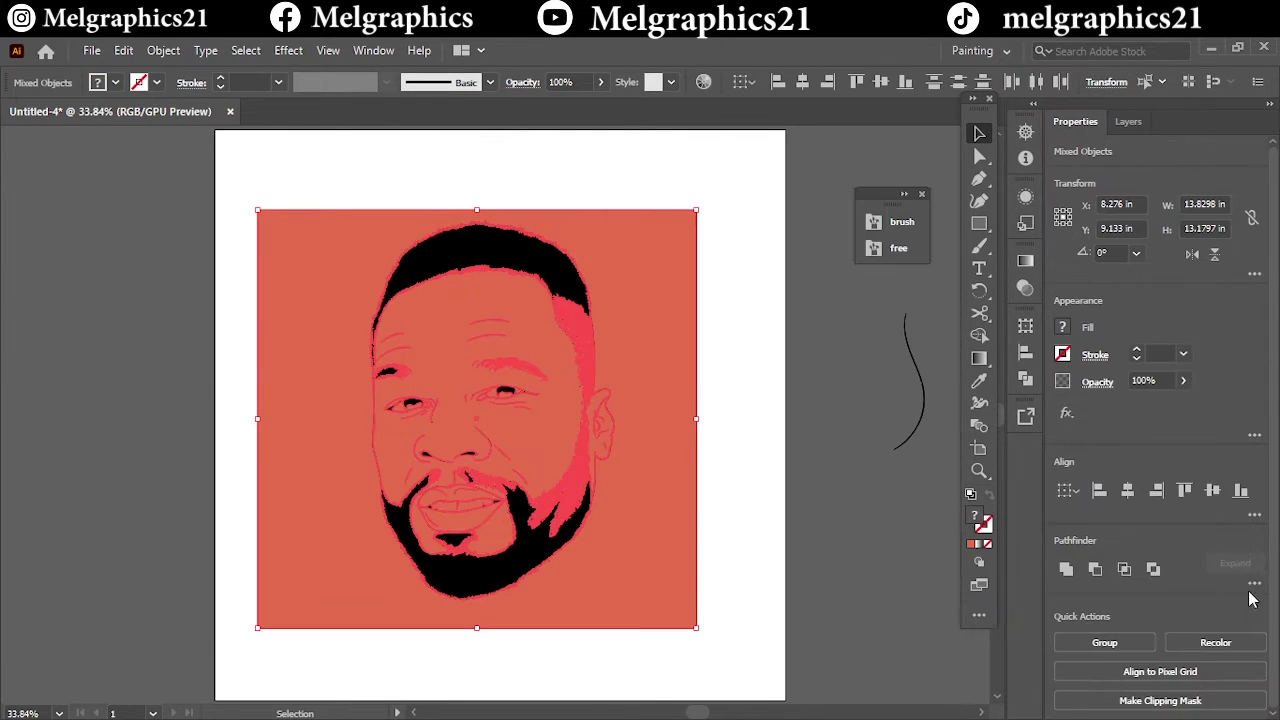
{"action": "left_click", "coordinate": [752, 456]}
Step: Colour the lower lip pink and the upper lip a darker red
{"action": "scroll", "coordinate": [651, 509], "scroll_direction": "up", "scroll_amount": 5}
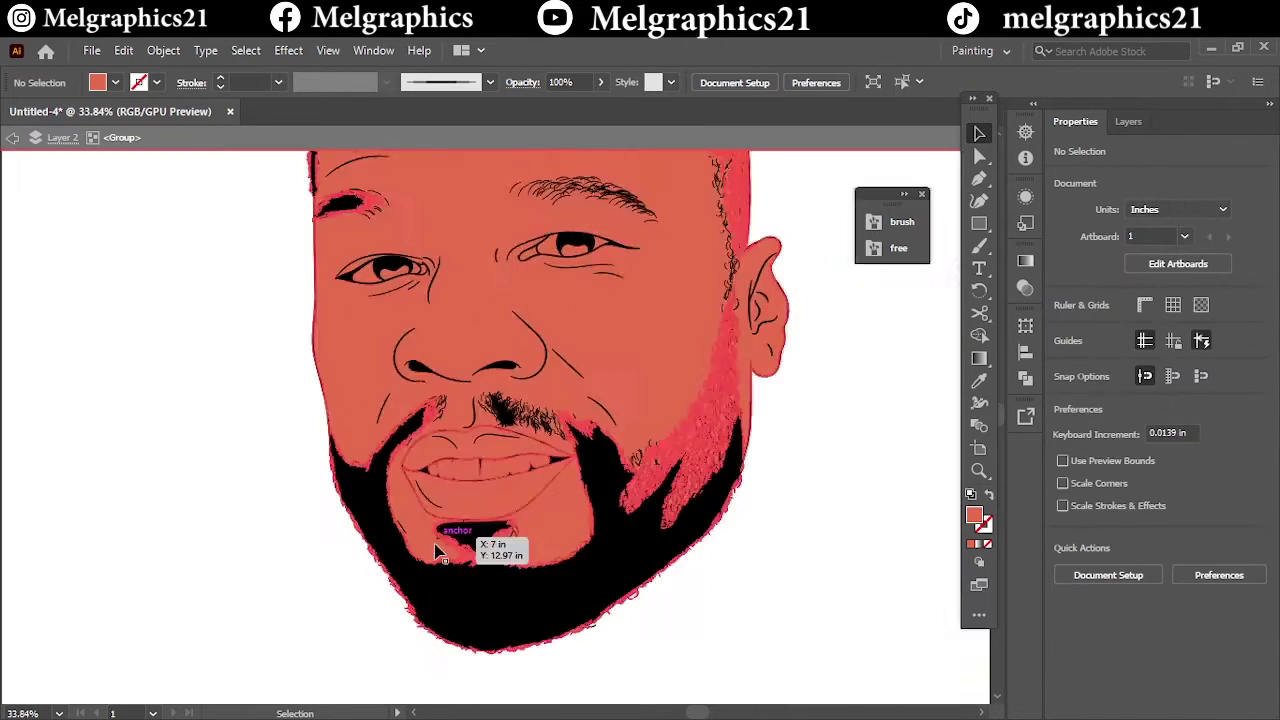
{"action": "left_click", "coordinate": [443, 440]}
{"action": "double_click", "coordinate": [974, 515]}
{"action": "key", "text": "Return"}
{"action": "left_click", "coordinate": [584, 333]}
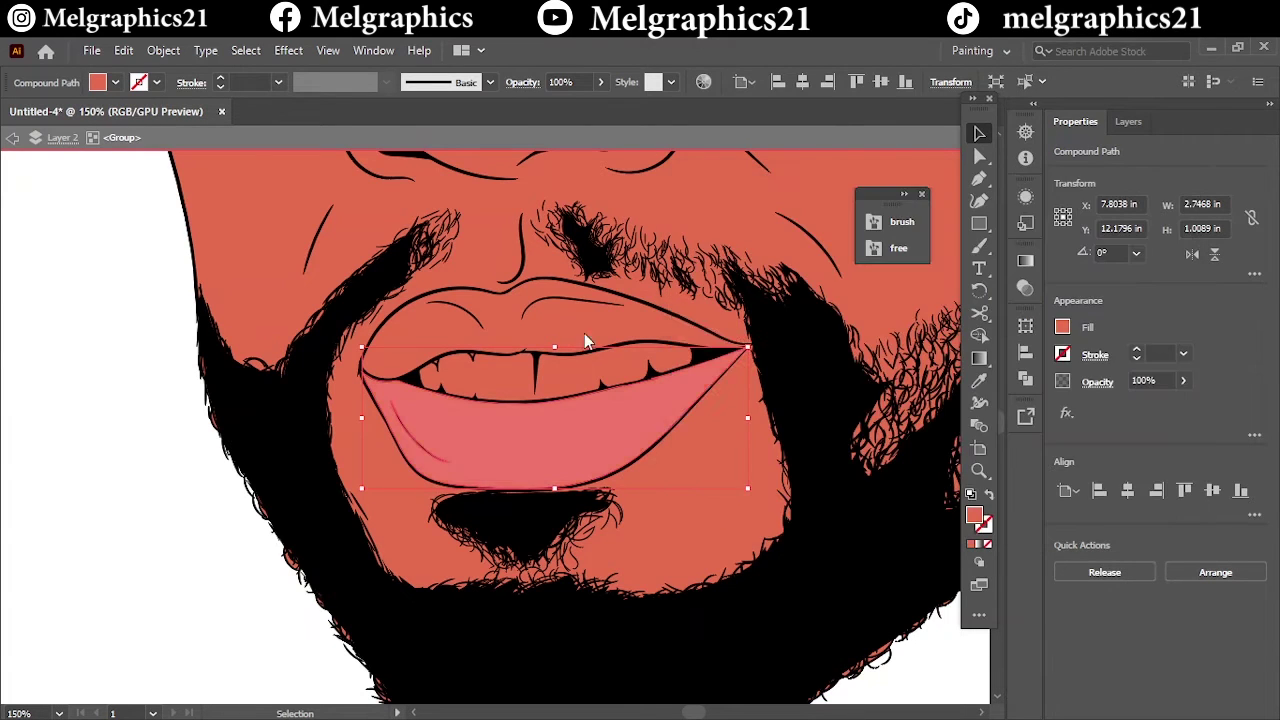
{"action": "double_click", "coordinate": [974, 515]}
{"action": "left_click_drag", "start_coordinate": [967, 350], "coordinate": [971, 470]}
{"action": "left_click", "coordinate": [1130, 247]}
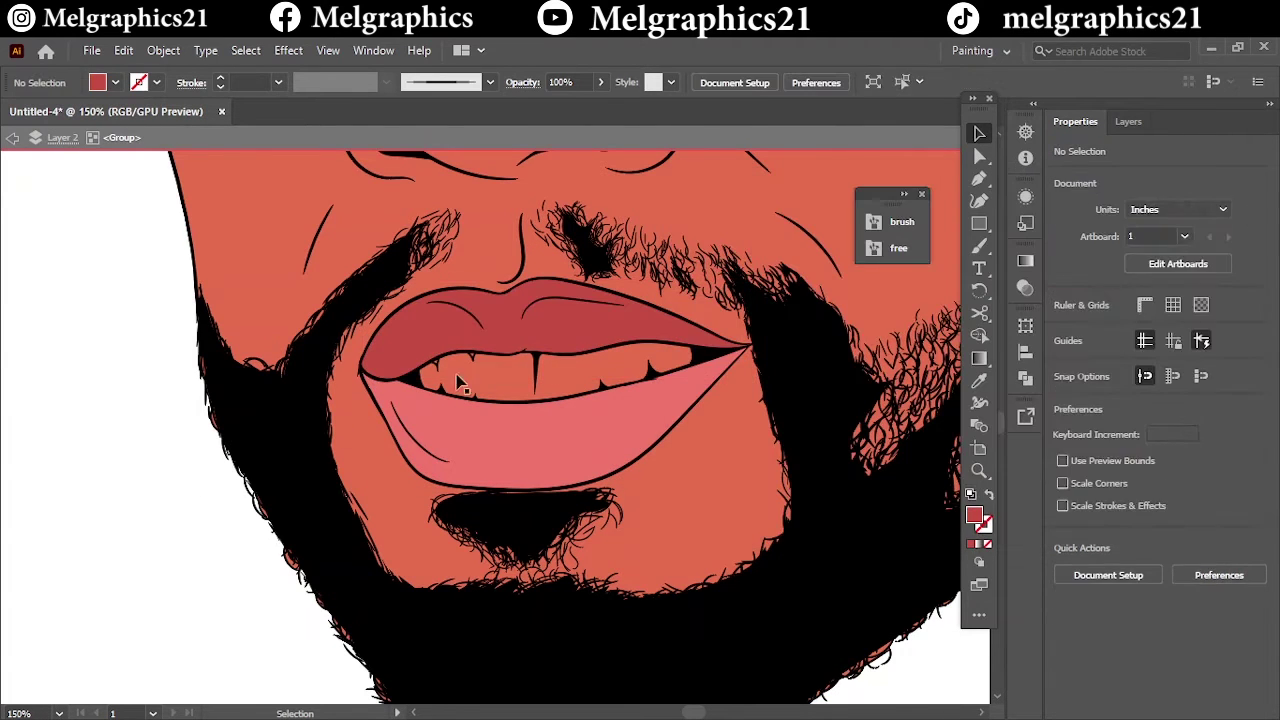
Step: Fill the teeth white (#ffffff) and deselect
{"action": "left_click", "coordinate": [457, 371]}
{"action": "double_click", "coordinate": [974, 515]}
{"action": "type", "text": "ffffff"}
{"action": "key", "text": "Return"}
{"action": "key", "text": "ctrl+shift+a"}
{"action": "scroll", "coordinate": [523, 335], "scroll_direction": "up", "scroll_amount": 5}
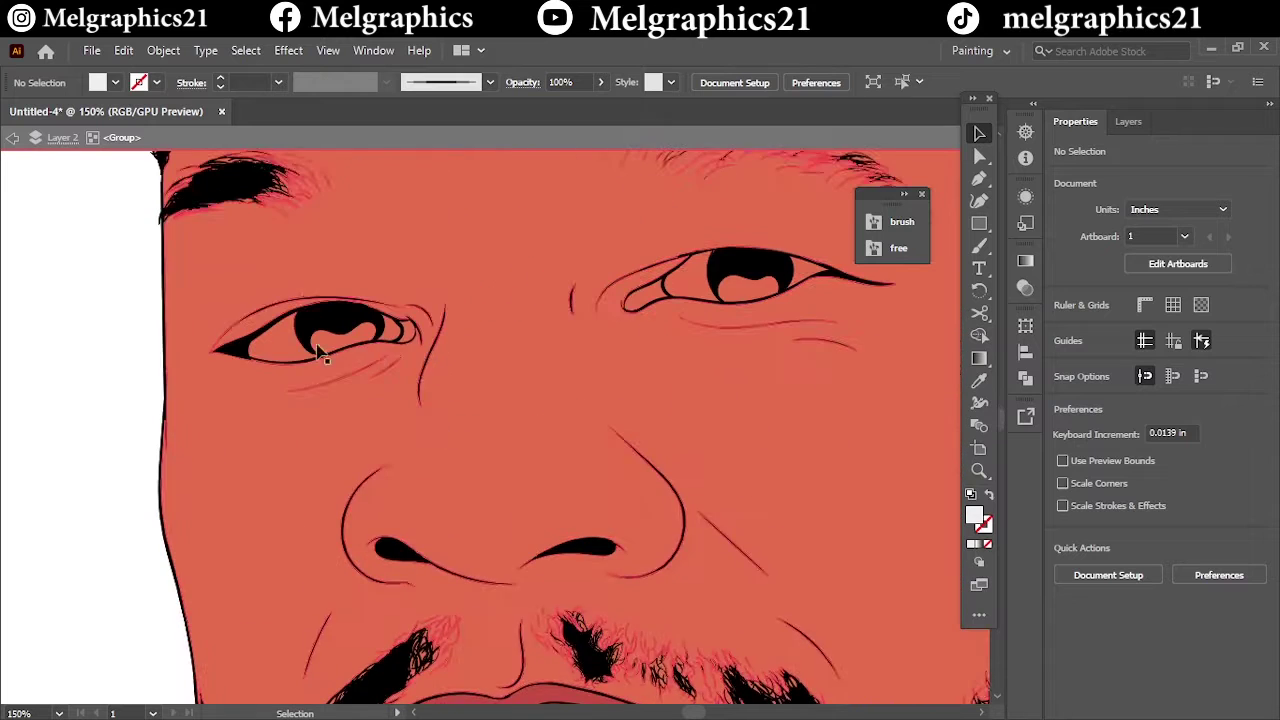
Step: Fill the inner tear-duct corners of both eyes pink
{"action": "left_click", "coordinate": [812, 280]}
{"action": "double_click", "coordinate": [974, 515]}
{"action": "key", "text": "Return"}
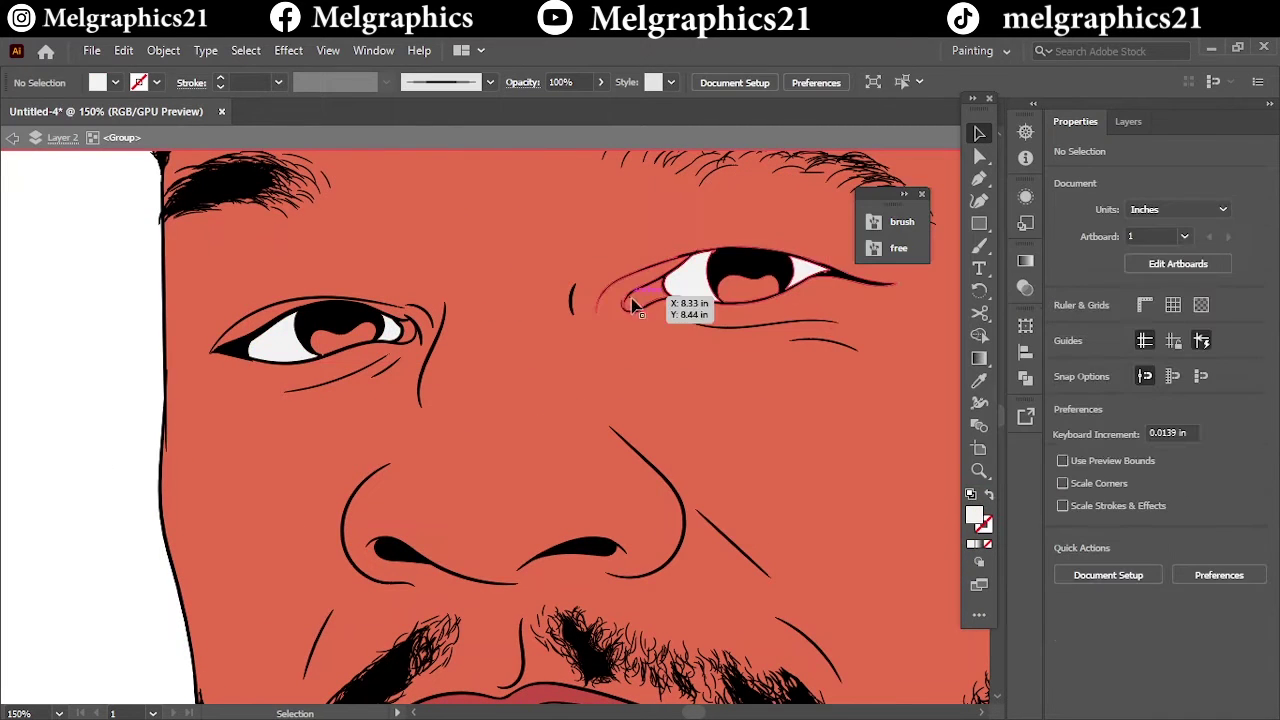
{"action": "left_click", "coordinate": [430, 325]}
{"action": "double_click", "coordinate": [974, 515]}
{"action": "key", "text": "Return"}
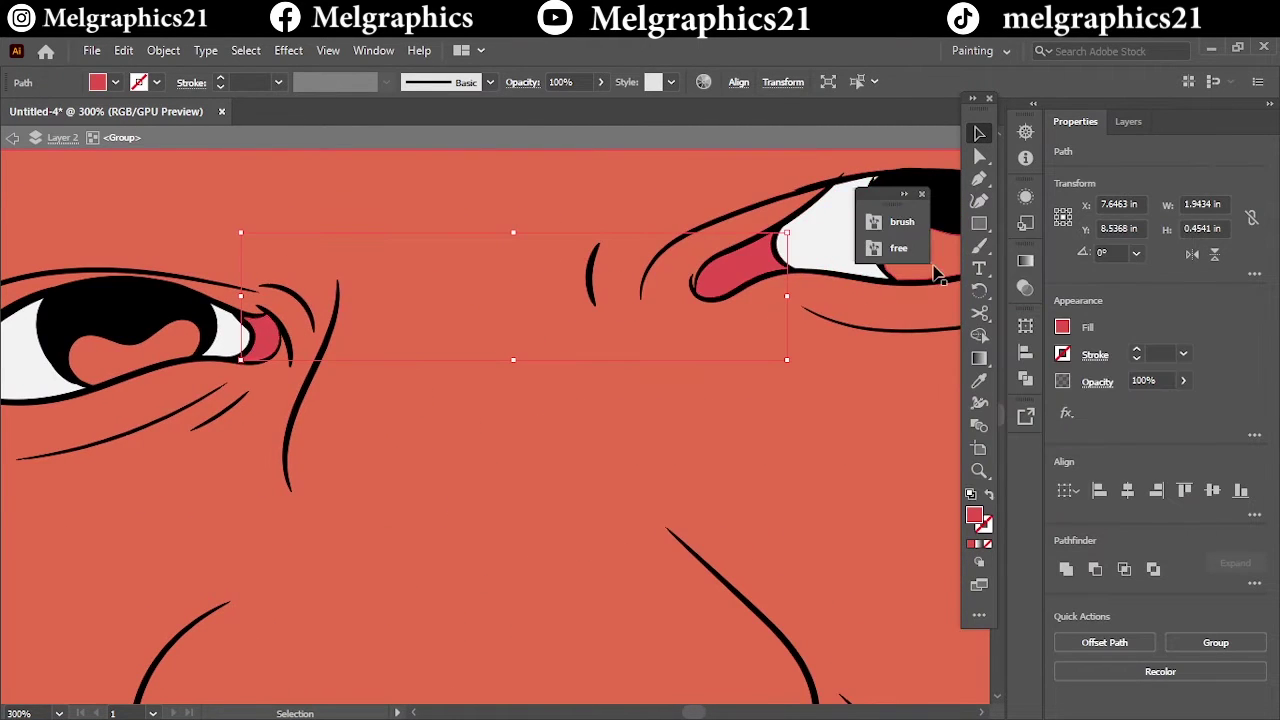
Step: Set the fill to a near-black brown, zoom out to the whole face, and deselect
{"action": "double_click", "coordinate": [974, 515]}
{"action": "left_click", "coordinate": [887, 450]}
{"action": "key", "text": "Return"}
{"action": "key", "text": "ctrl+0"}
{"action": "left_click", "coordinate": [703, 332]}
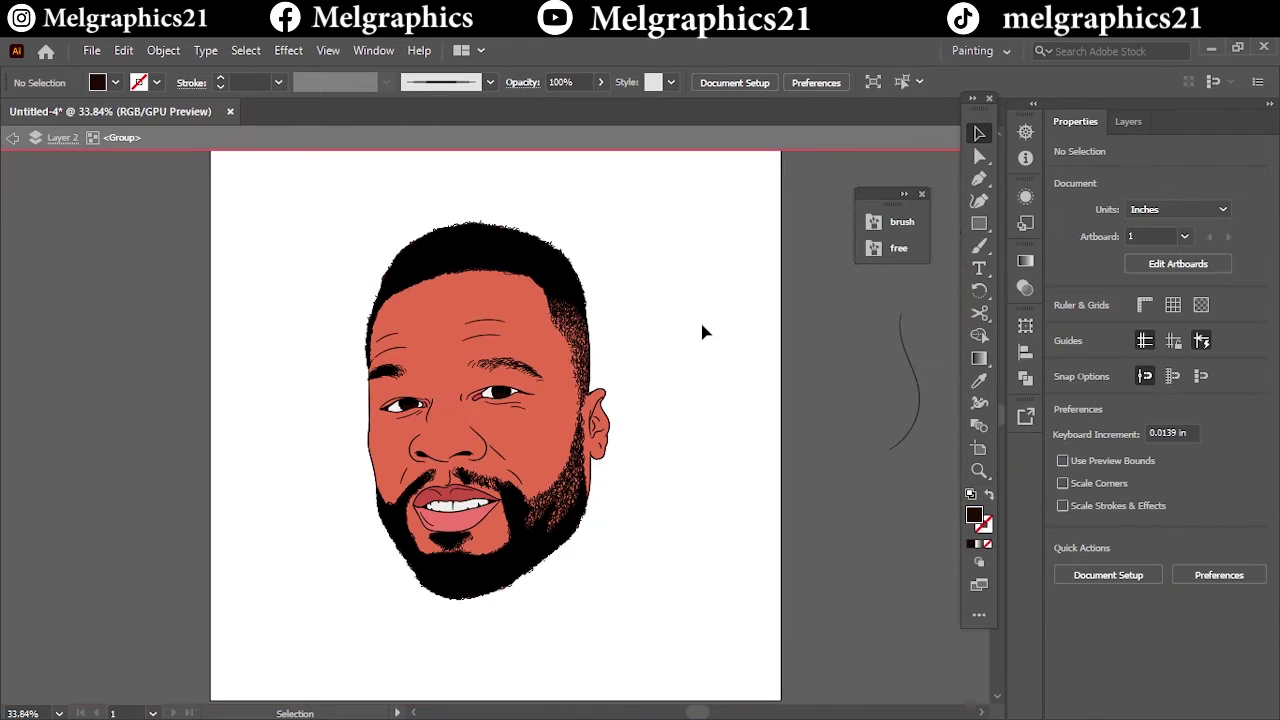
Step: Isolate the face group and expand its contents in the Layers panel
{"action": "double_click", "coordinate": [541, 388]}
{"action": "left_click", "coordinate": [1128, 121]}
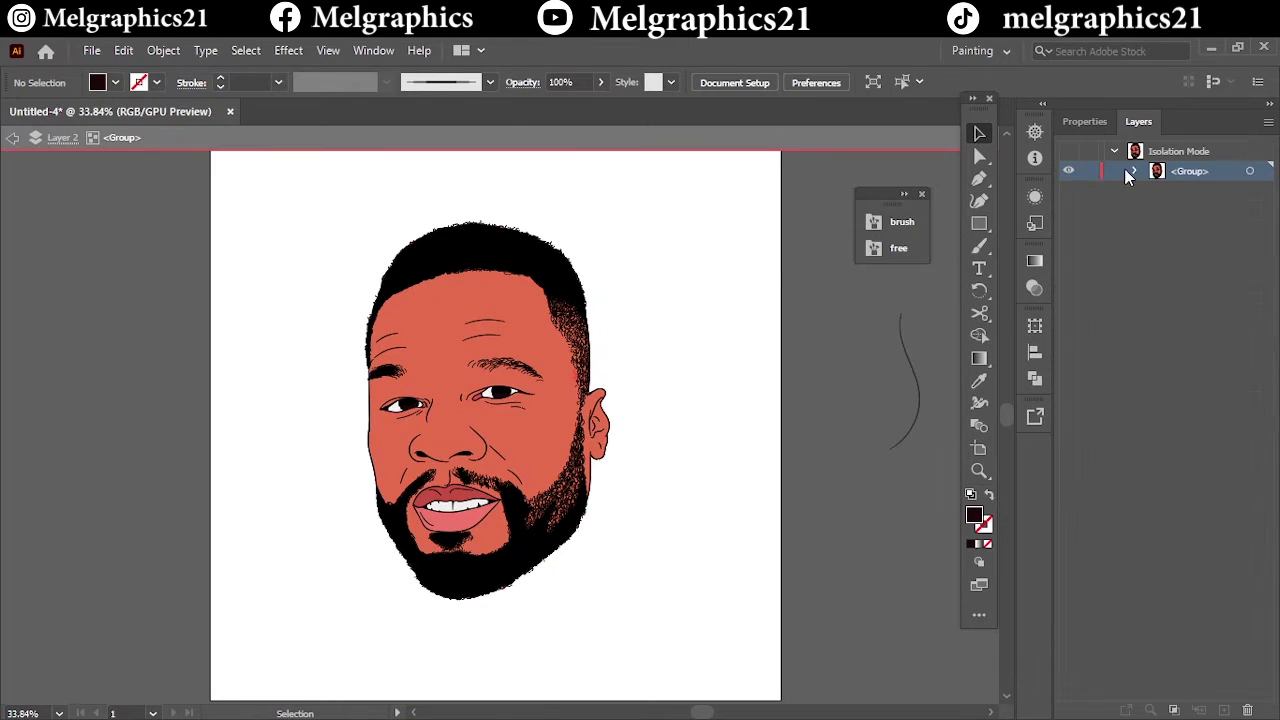
{"action": "left_click", "coordinate": [1124, 168]}
{"action": "scroll", "coordinate": [1135, 426], "scroll_direction": "down", "scroll_amount": 3}
{"action": "scroll", "coordinate": [1150, 300], "scroll_direction": "down", "scroll_amount": 3}
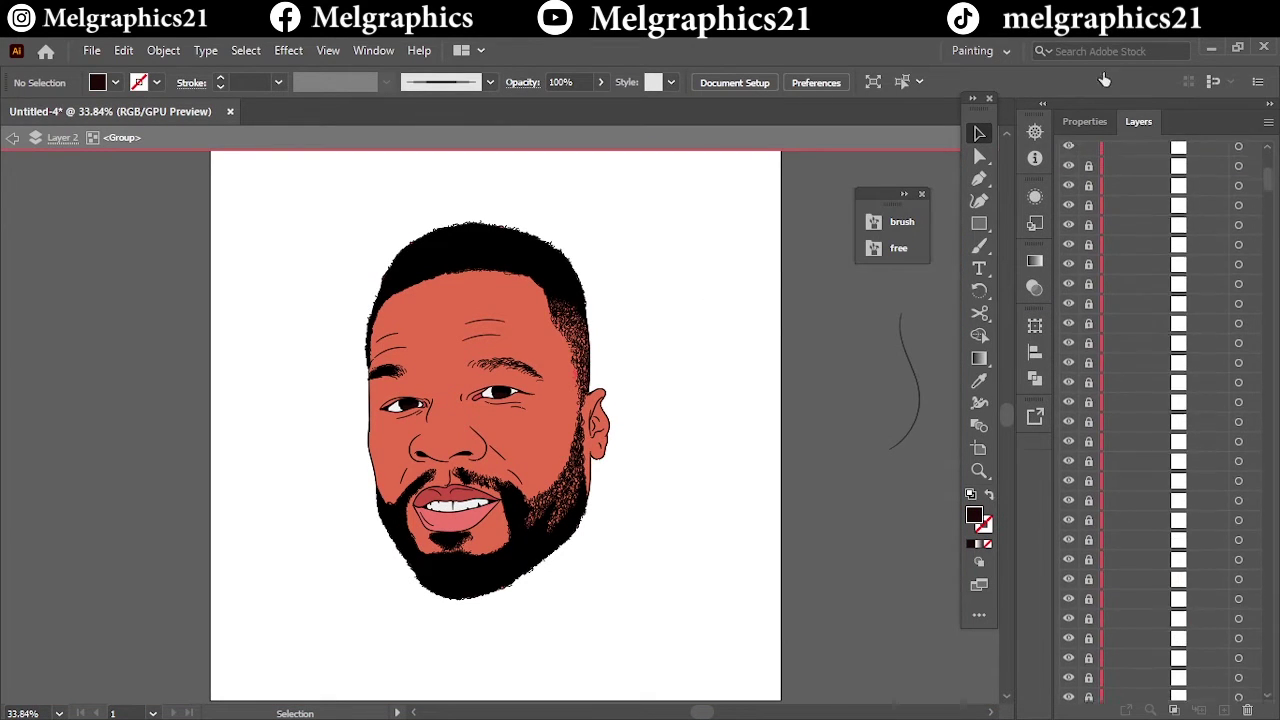
{"action": "scroll", "coordinate": [1200, 370], "scroll_direction": "down", "scroll_amount": 3}
{"action": "scroll", "coordinate": [1098, 484], "scroll_direction": "down", "scroll_amount": 3}
Step: Select the skin fill's anchor points along the top of the hair
{"action": "left_click", "coordinate": [979, 156]}
{"action": "scroll", "coordinate": [737, 391], "scroll_direction": "up", "scroll_amount": 5}
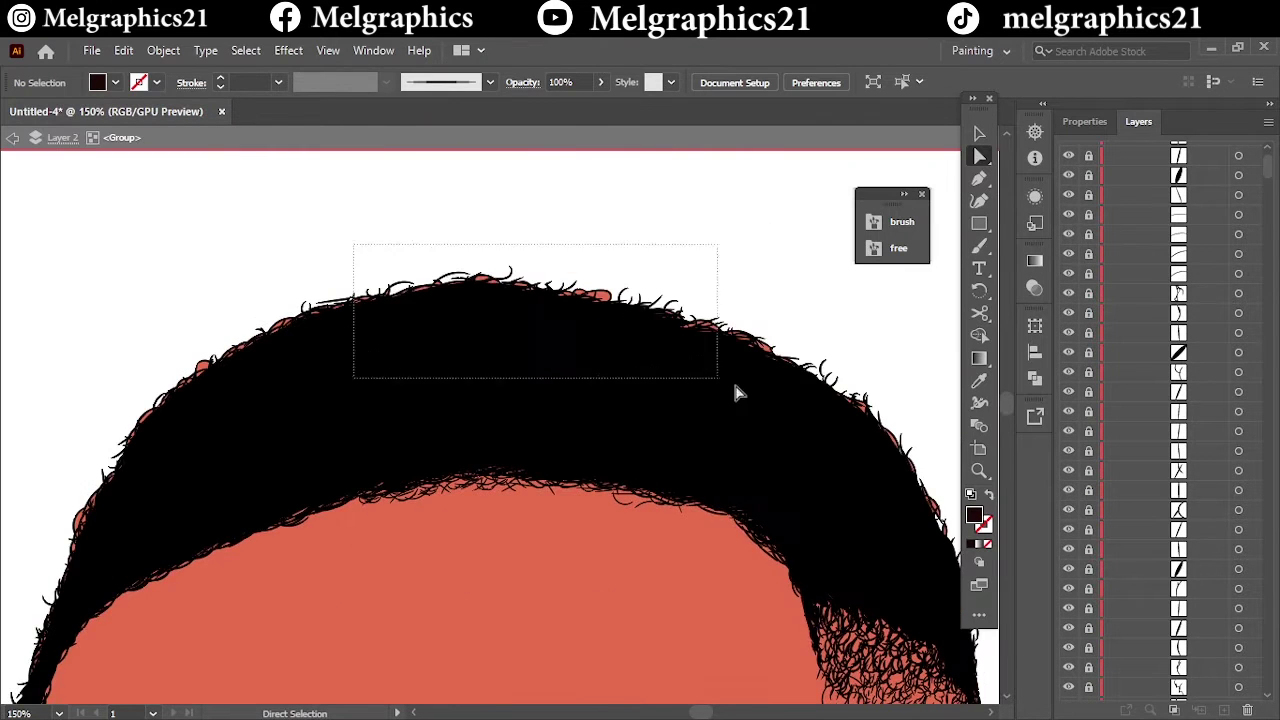
{"action": "left_click", "coordinate": [825, 458]}
{"action": "scroll", "coordinate": [825, 458], "scroll_direction": "down", "scroll_amount": 2}
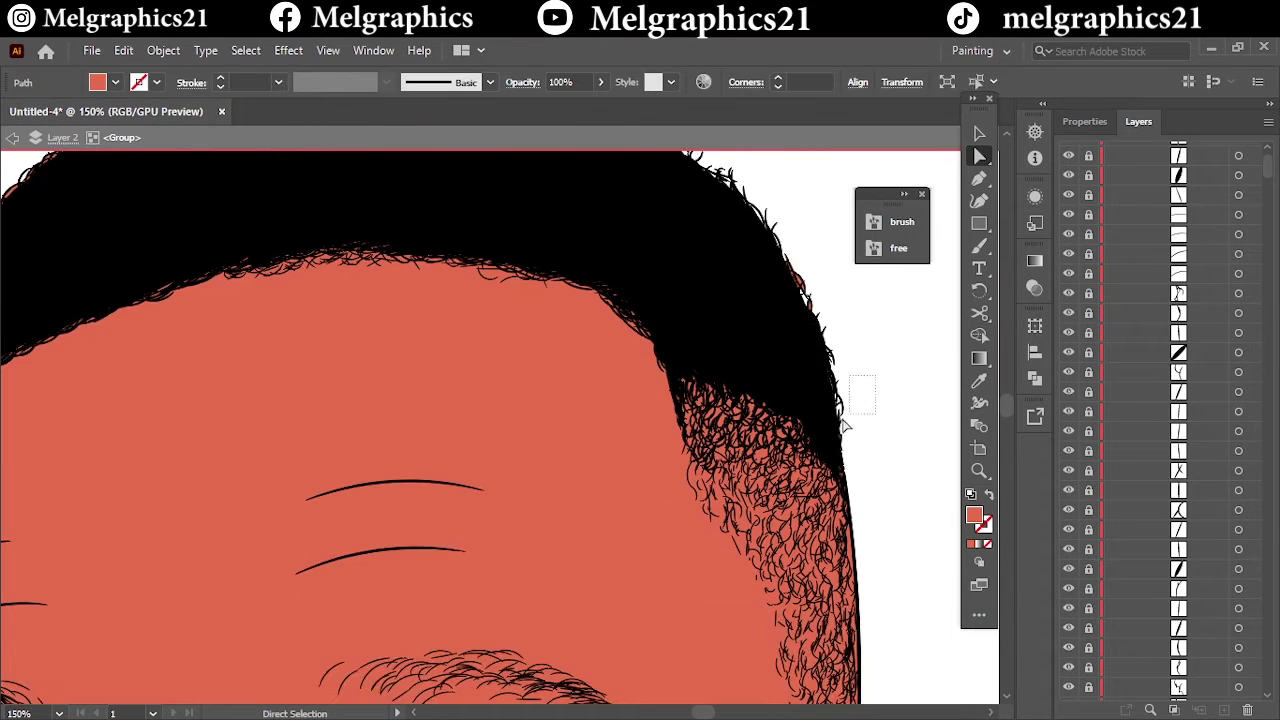
{"action": "left_click", "coordinate": [771, 363]}
{"action": "scroll", "coordinate": [766, 363], "scroll_direction": "up", "scroll_amount": 5}
{"action": "scroll", "coordinate": [766, 363], "scroll_direction": "up", "scroll_amount": 3}
{"action": "mouse_move", "coordinate": [415, 223]}
{"action": "left_mouse_down"}
{"action": "mouse_move", "coordinate": [910, 405]}
{"action": "mouse_move", "coordinate": [460, 340]}
{"action": "left_mouse_up"}
Step: Reselect a wider set of anchor points along the hairline
{"action": "scroll", "coordinate": [529, 380], "scroll_direction": "down", "scroll_amount": 3}
{"action": "scroll", "coordinate": [450, 340], "scroll_direction": "down", "scroll_amount": 3}
{"action": "scroll", "coordinate": [333, 326], "scroll_direction": "down", "scroll_amount": 2}
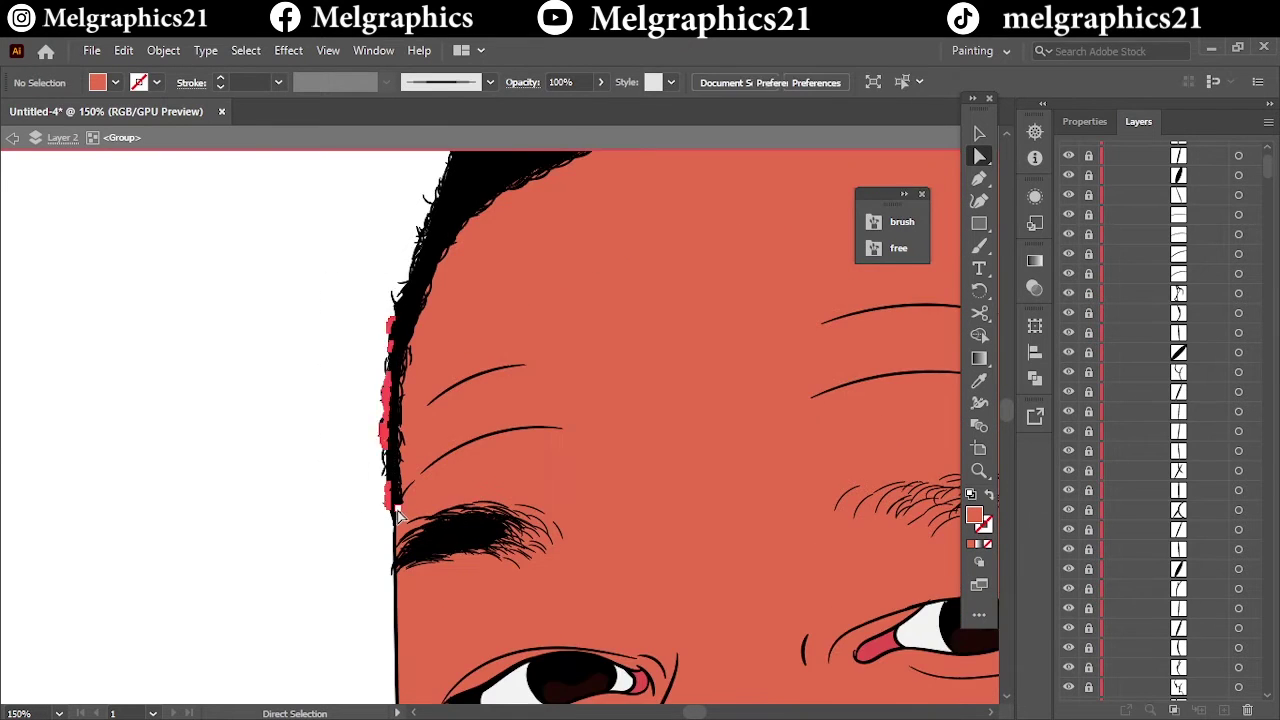
{"action": "scroll", "coordinate": [494, 467], "scroll_direction": "up", "scroll_amount": 3}
{"action": "scroll", "coordinate": [494, 467], "scroll_direction": "down", "scroll_amount": 5}
{"action": "scroll", "coordinate": [492, 464], "scroll_direction": "up", "scroll_amount": 5}
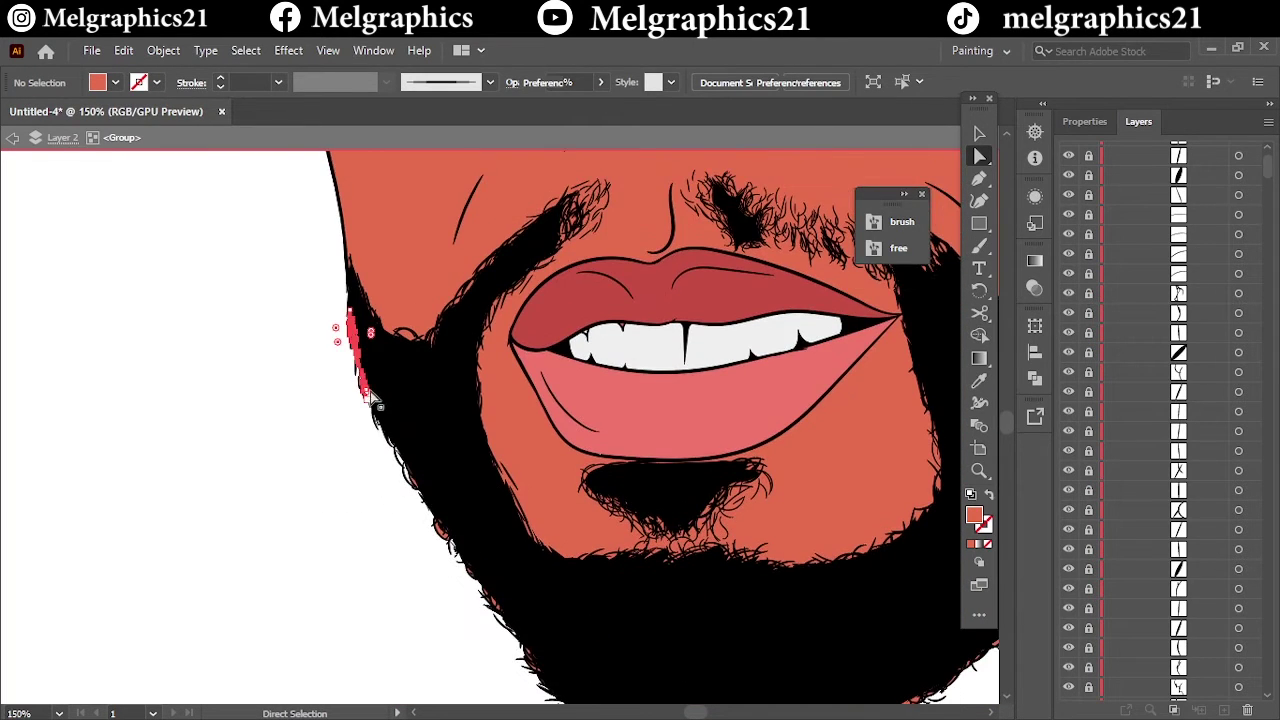
{"action": "scroll", "coordinate": [370, 398], "scroll_direction": "down", "scroll_amount": 3}
{"action": "left_click_drag", "start_coordinate": [371, 214], "coordinate": [485, 371]}
Step: Select the beard path and the skin anchor points along the beard edge
{"action": "left_click", "coordinate": [823, 549]}
{"action": "scroll", "coordinate": [823, 549], "scroll_direction": "up", "scroll_amount": 1}
{"action": "scroll", "coordinate": [728, 405], "scroll_direction": "right", "scroll_amount": 5}
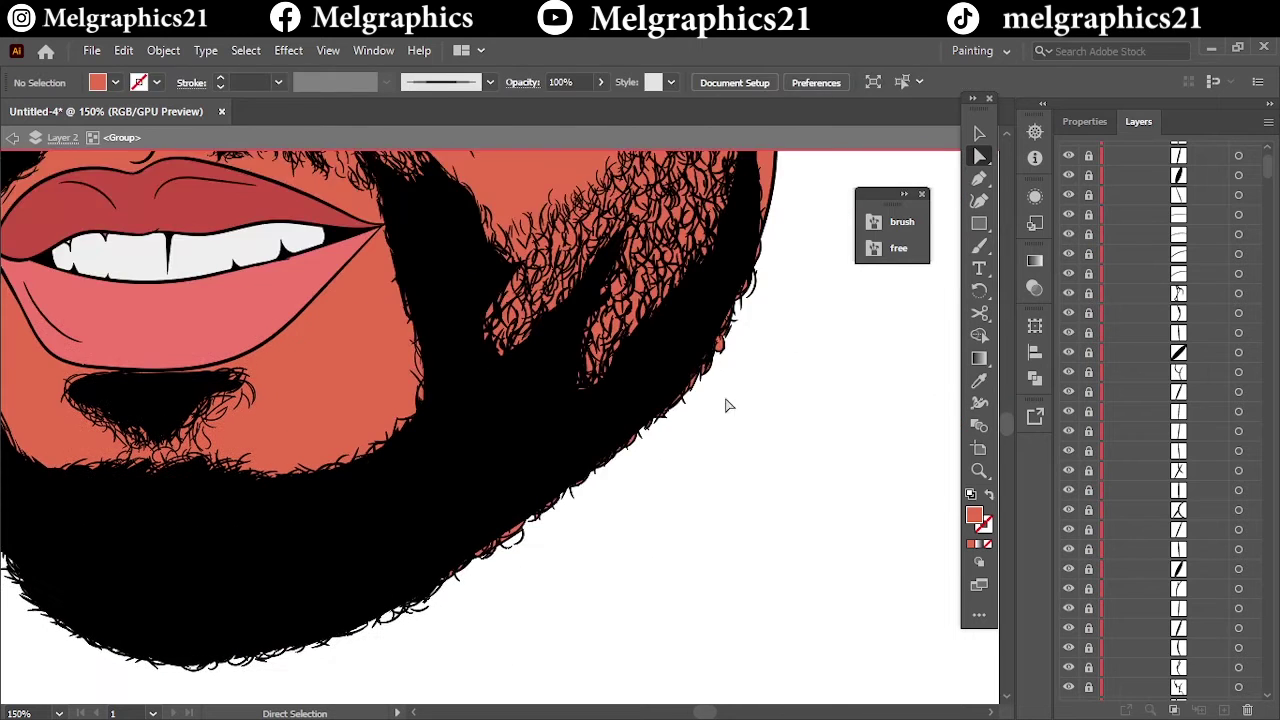
{"action": "left_click", "coordinate": [509, 443]}
{"action": "left_click_drag", "start_coordinate": [757, 386], "coordinate": [651, 506]}
Step: Fit the artboard in view and exit the isolated face group
{"action": "key", "text": "ctrl+minus"}
{"action": "key", "text": "ctrl+minus"}
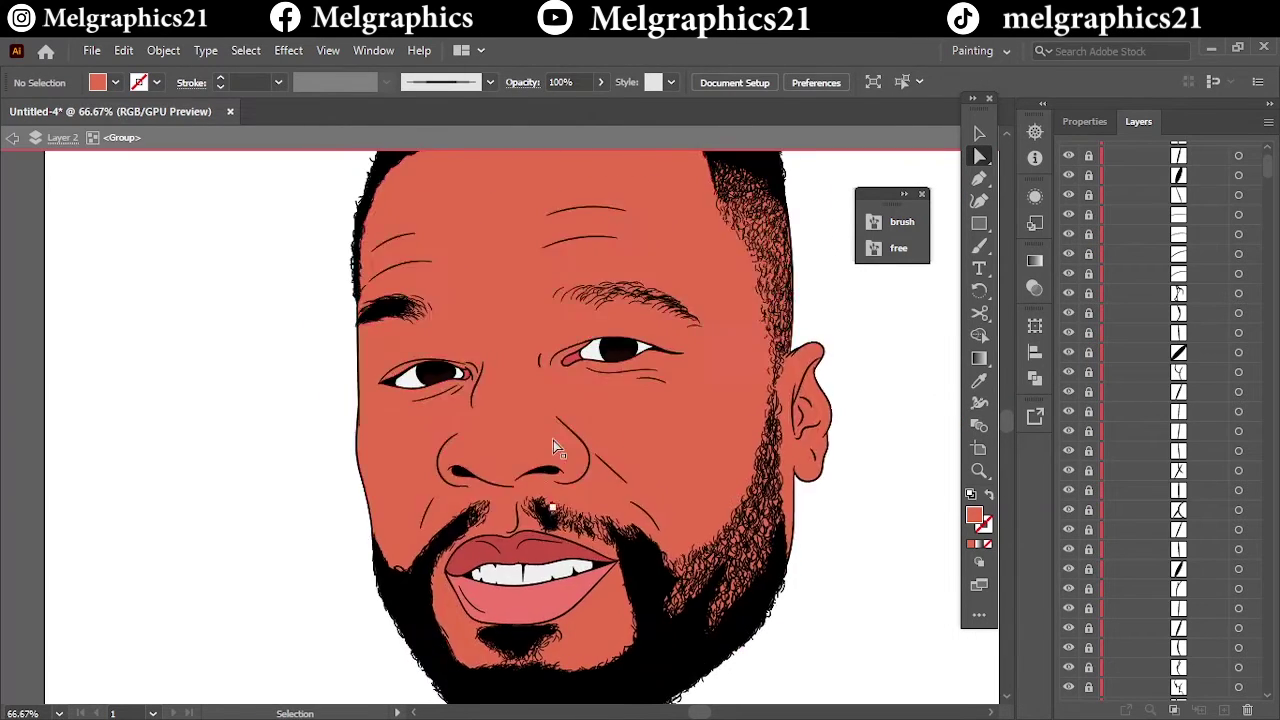
{"action": "key", "text": "ctrl+0"}
{"action": "key", "text": "v"}
{"action": "key", "text": "Escape"}
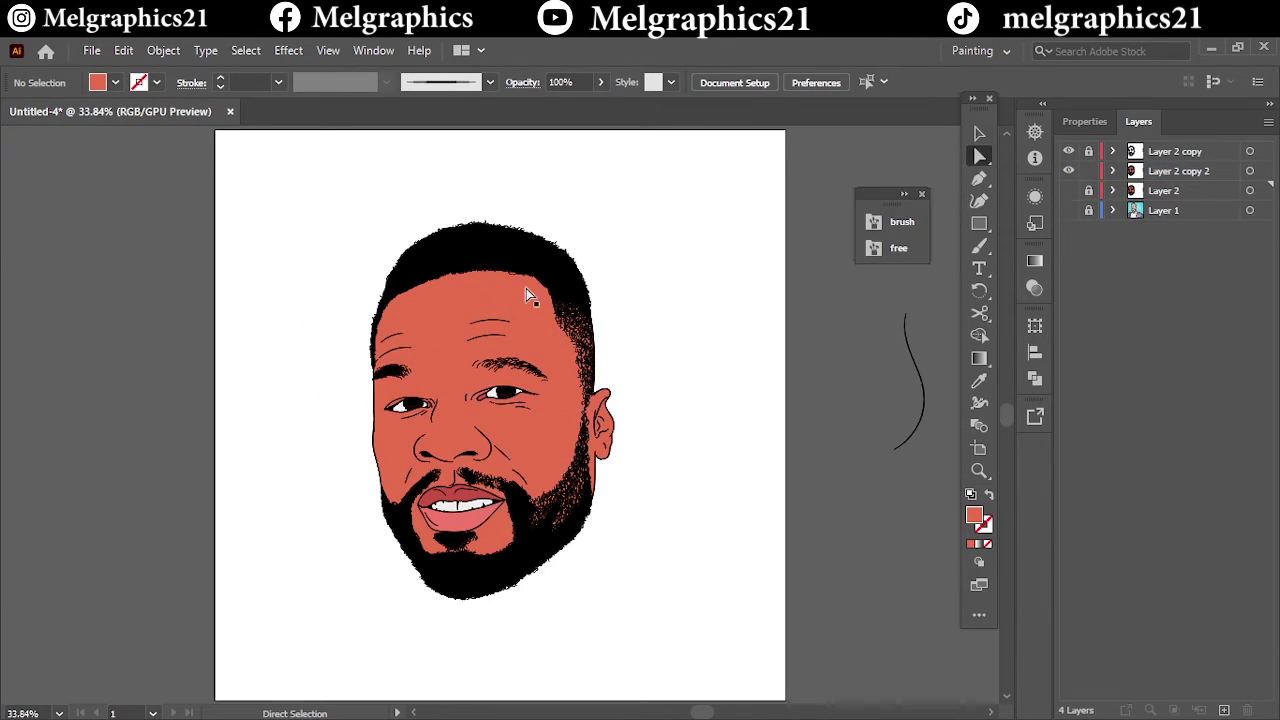
Step: Hide the Layer 2 copy 2 skin fill and zoom in on the mouth
{"action": "left_click", "coordinate": [526, 288]}
{"action": "key", "text": "Delete"}
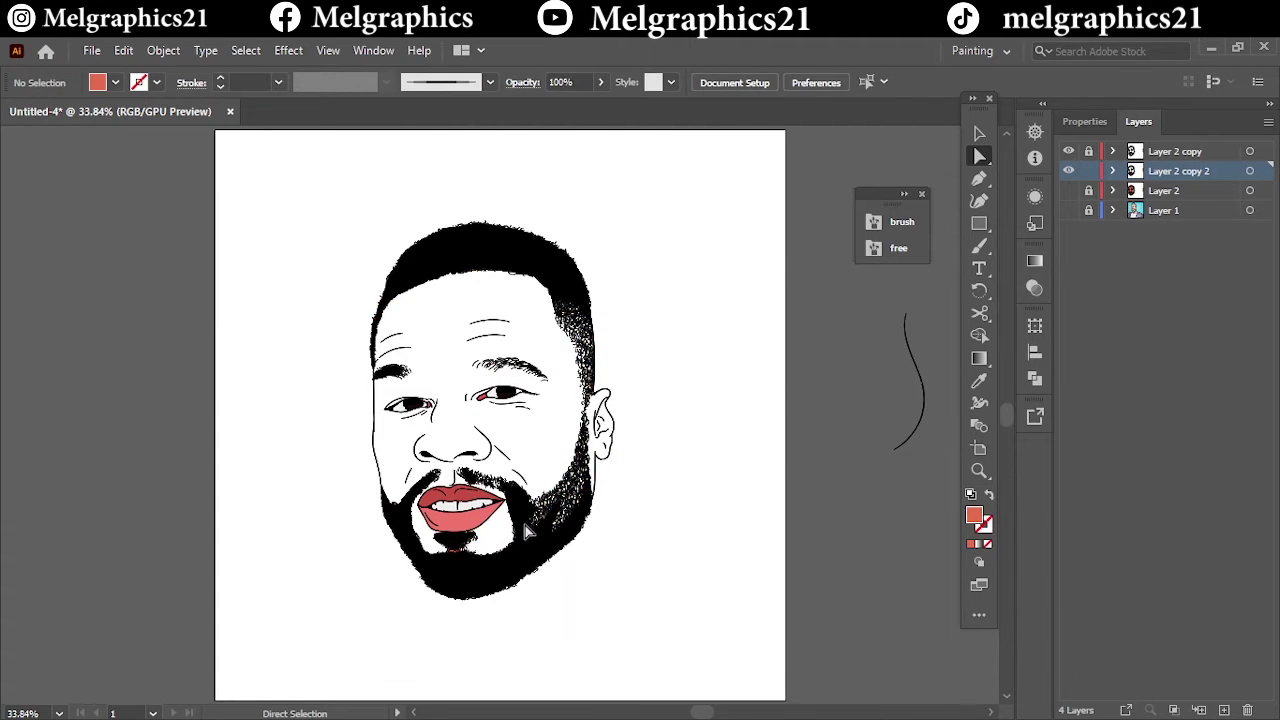
{"action": "key", "text": "ctrl+1"}
Step: Select the beard and moustache shapes, including the small red piece under the moustache
{"action": "left_click", "coordinate": [357, 514]}
{"action": "left_click_drag", "start_coordinate": [257, 443], "coordinate": [628, 614]}
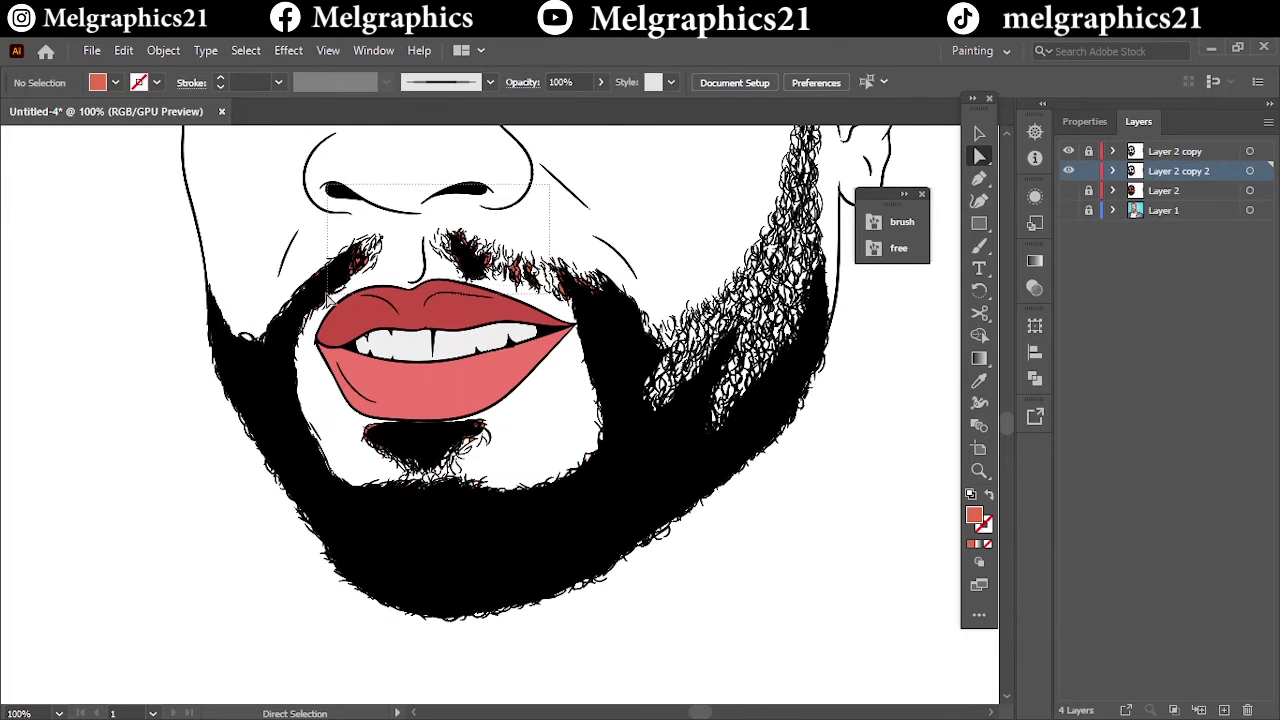
{"action": "scroll", "coordinate": [344, 390], "scroll_direction": "up", "scroll_amount": 2}
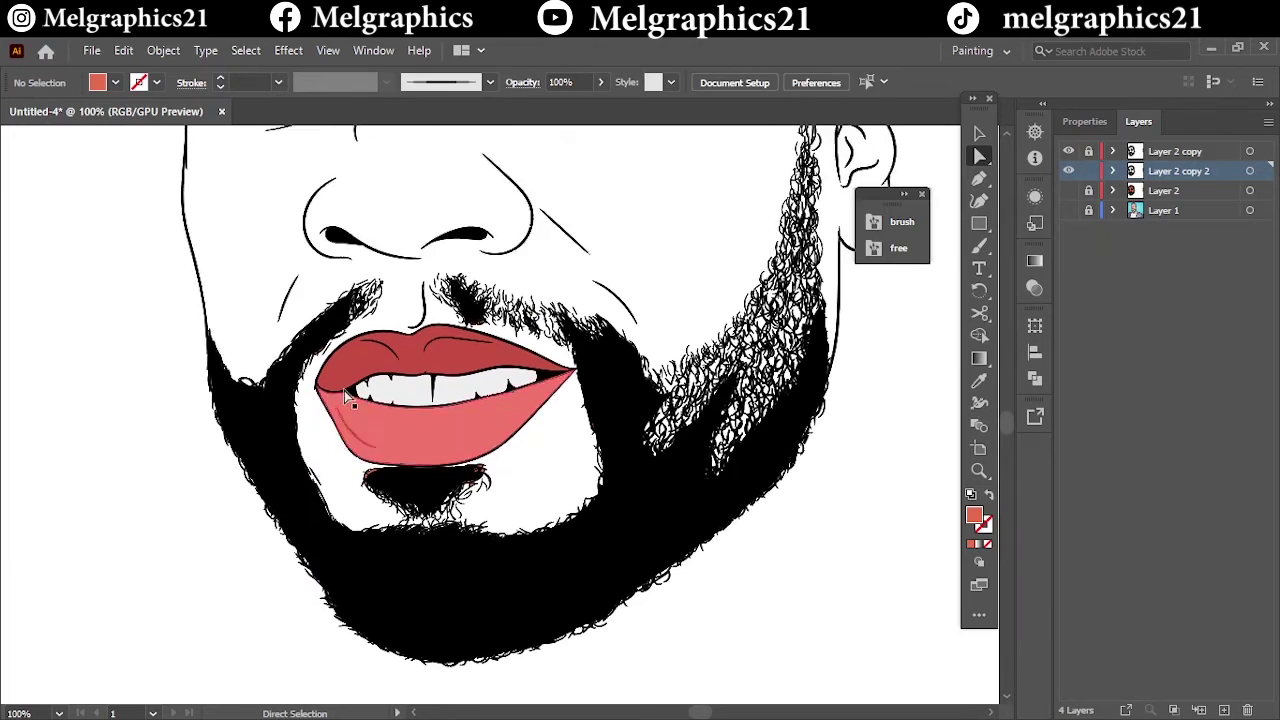
{"action": "scroll", "coordinate": [344, 390], "scroll_direction": "up", "scroll_amount": 3}
{"action": "left_click_drag", "start_coordinate": [775, 350], "coordinate": [704, 425]}
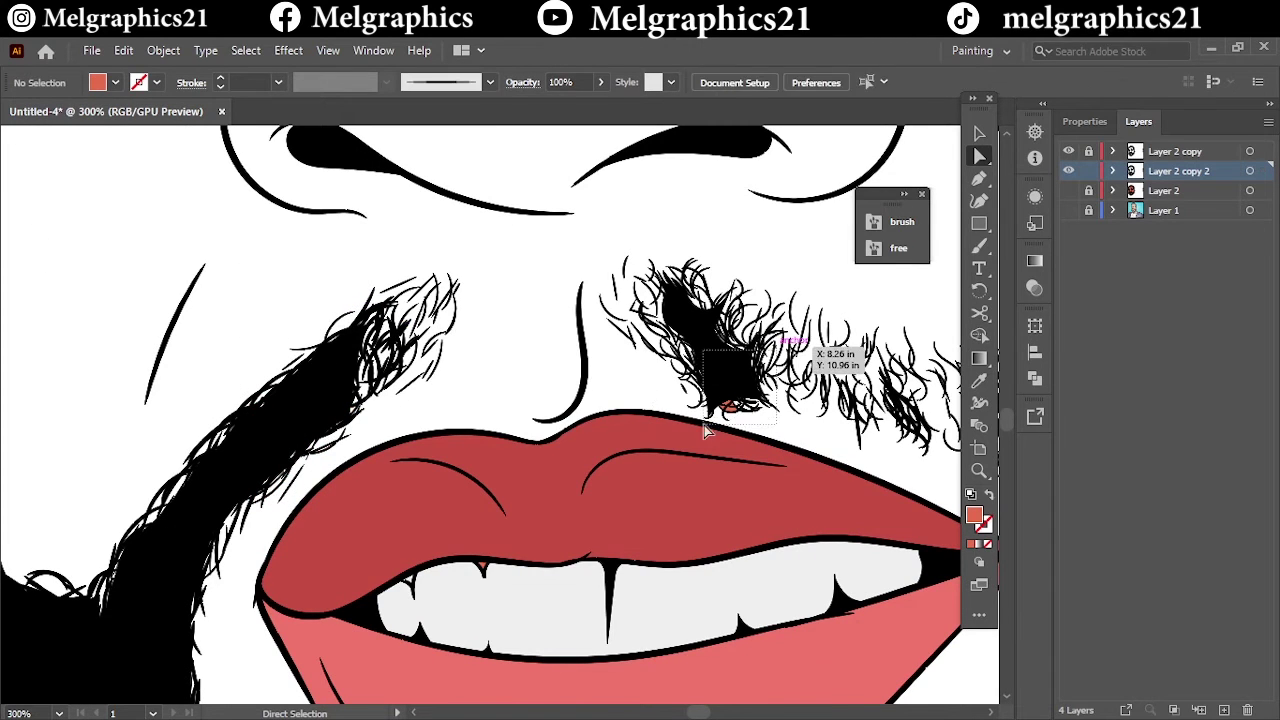
{"action": "scroll", "coordinate": [704, 425], "scroll_direction": "down", "scroll_amount": 5}
{"action": "key", "text": "ctrl+minus"}
{"action": "key", "text": "ctrl+minus"}
{"action": "key", "text": "ctrl+minus"}
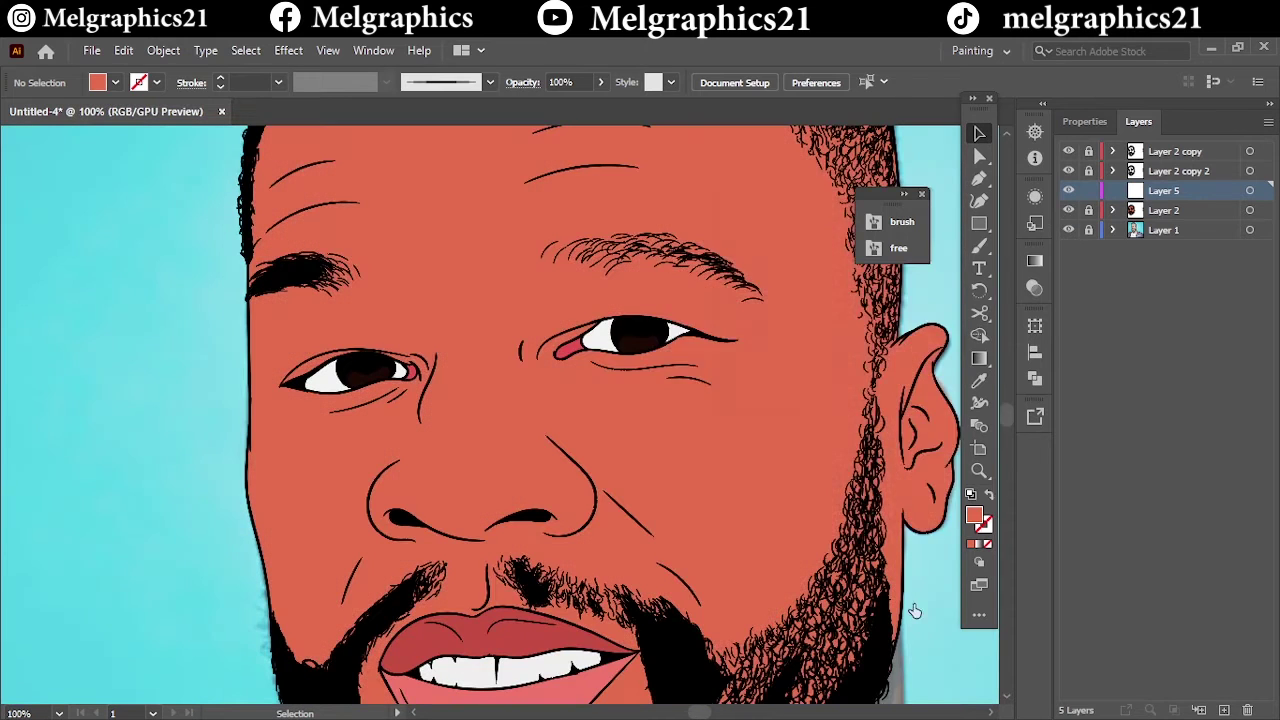
Step: Set a darker red fill and switch to the Pencil, undoing two stray nose shapes
{"action": "double_click", "coordinate": [974, 515]}
{"action": "left_click", "coordinate": [897, 346]}
{"action": "left_click", "coordinate": [1128, 246]}
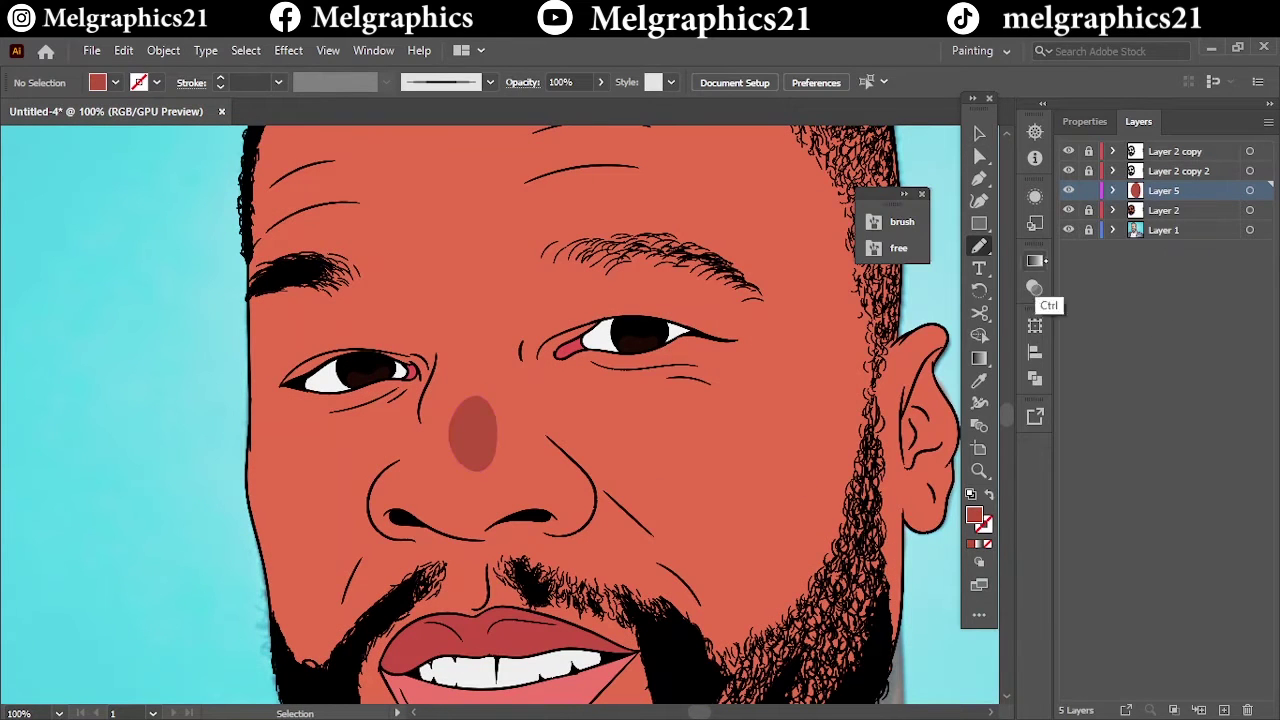
{"action": "key", "text": "ctrl+z"}
{"action": "double_click", "coordinate": [974, 515]}
{"action": "left_click", "coordinate": [1128, 249]}
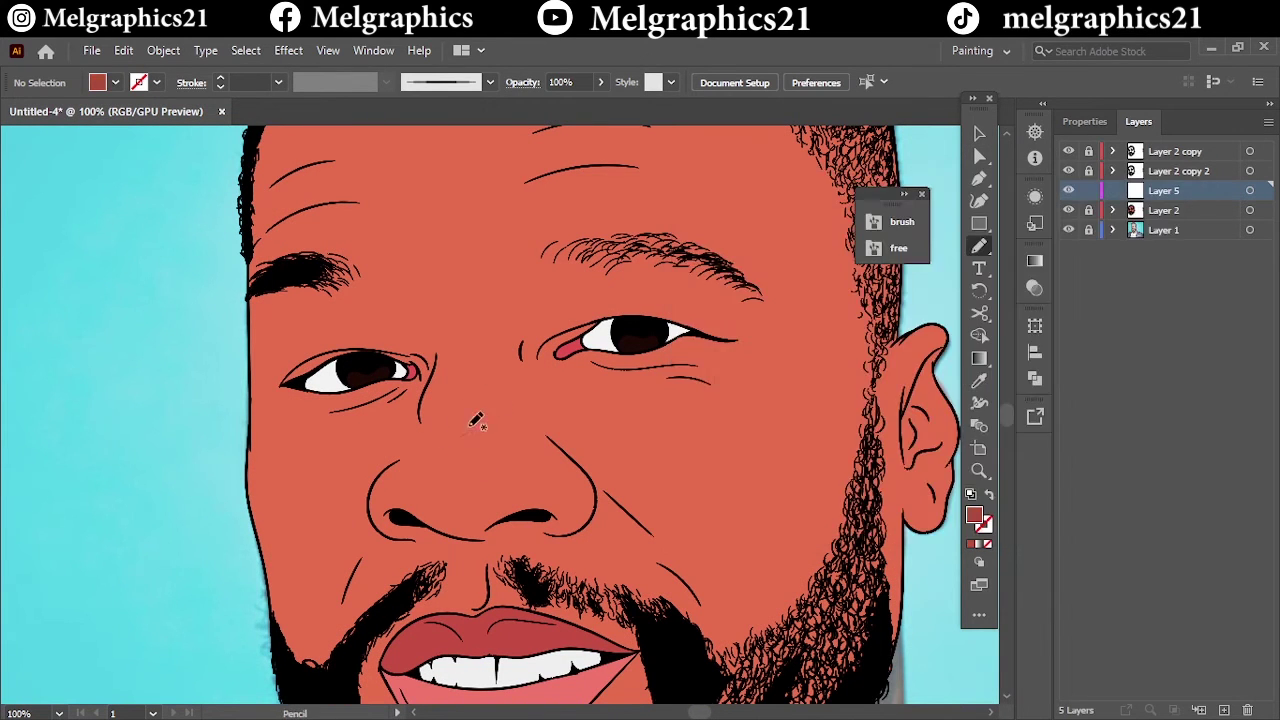
{"action": "left_click_drag", "start_coordinate": [476, 421], "coordinate": [478, 423]}
{"action": "key", "text": "ctrl+z"}
Step: Confirm the red shading fill and hide the orange skin fill to reveal the photo
{"action": "double_click", "coordinate": [974, 515]}
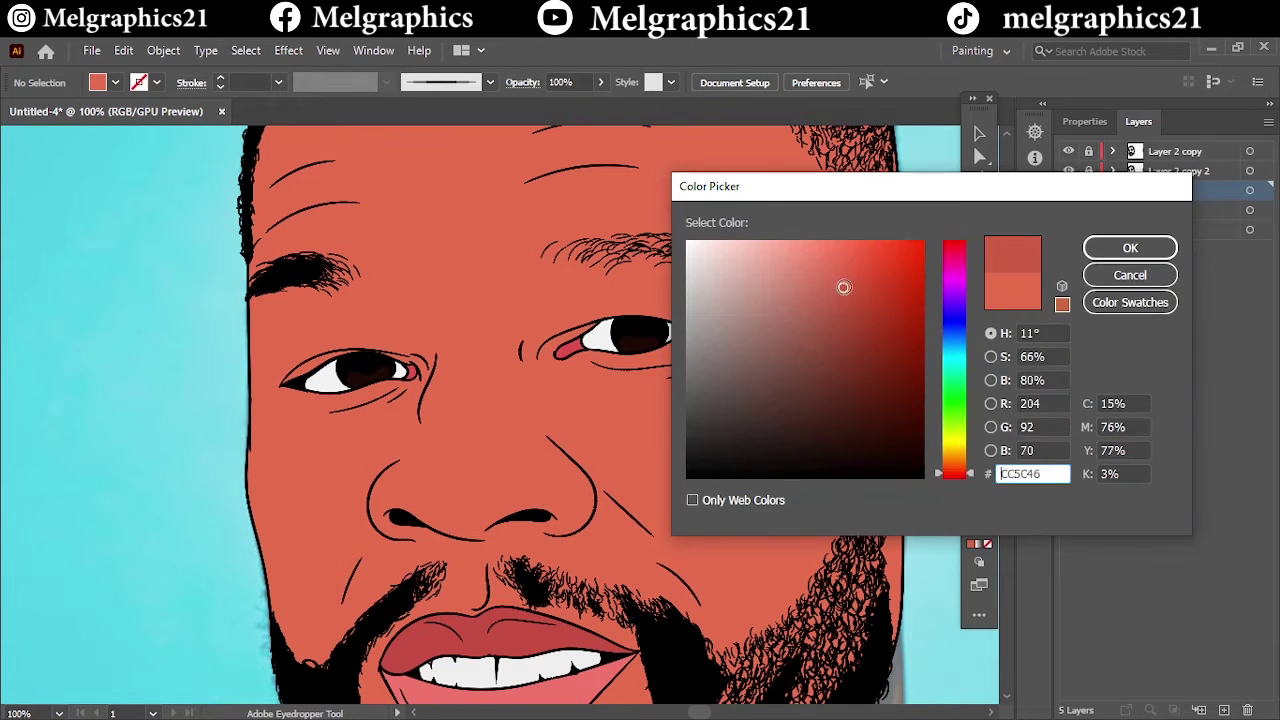
{"action": "left_click", "coordinate": [1131, 246]}
{"action": "left_click", "coordinate": [1068, 210]}
{"action": "scroll", "coordinate": [418, 352], "scroll_direction": "down", "scroll_amount": 2}
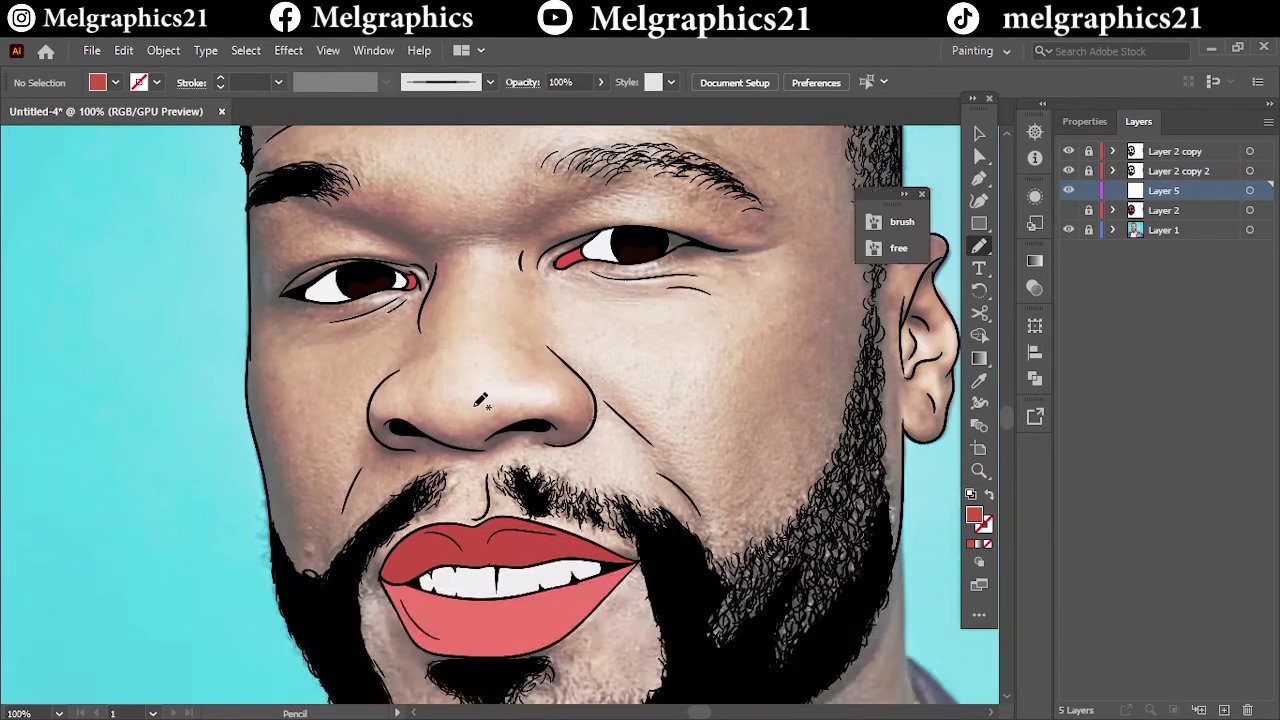
{"action": "scroll", "coordinate": [418, 352], "scroll_direction": "up", "scroll_amount": 3}
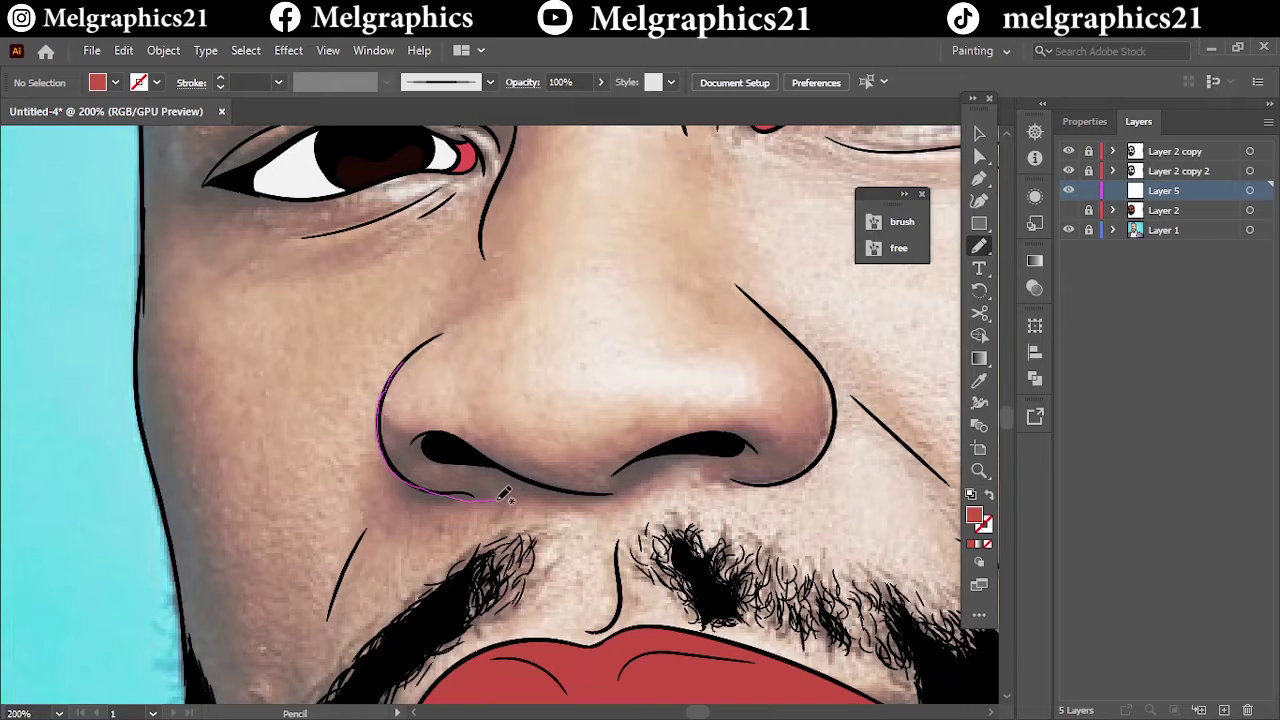
Step: Draw red shading around the left nostril, under the nose and down the cheek
{"action": "left_click_drag", "start_coordinate": [458, 405], "coordinate": [470, 408]}
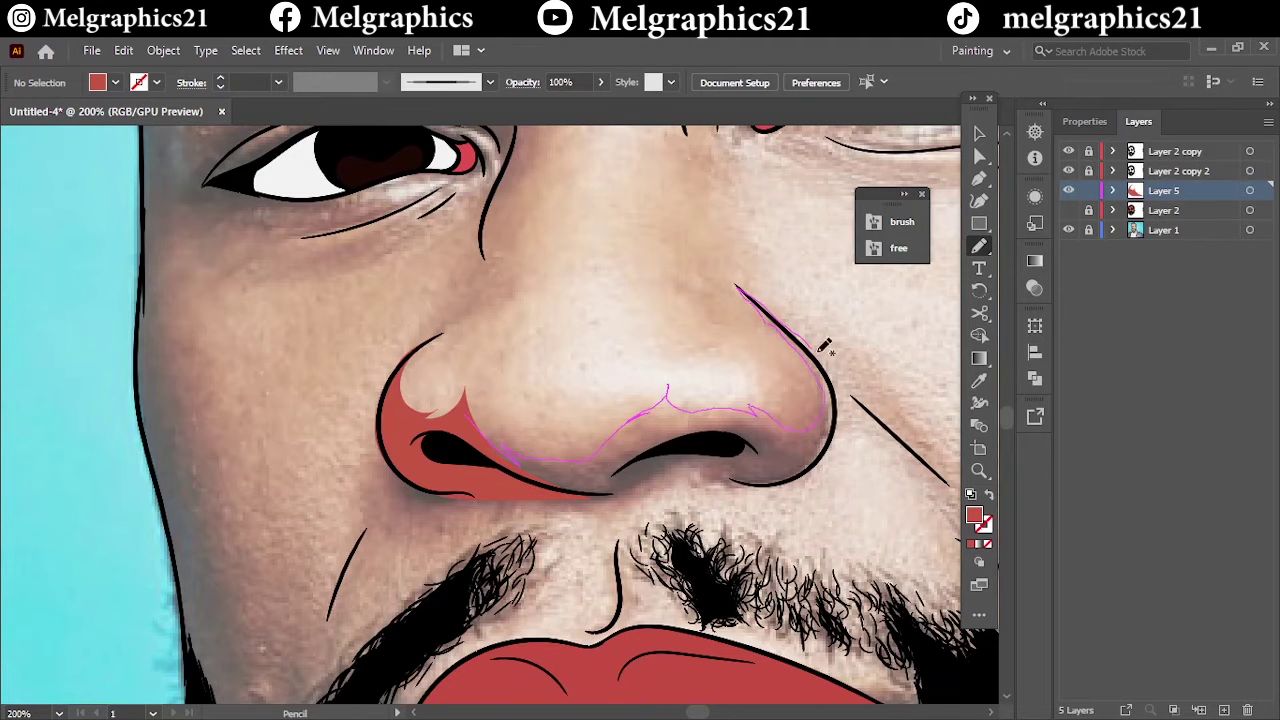
{"action": "left_click_drag", "start_coordinate": [530, 492], "coordinate": [522, 488]}
{"action": "scroll", "coordinate": [530, 490], "scroll_direction": "down", "scroll_amount": 2}
{"action": "scroll", "coordinate": [538, 200], "scroll_direction": "down", "scroll_amount": 1}
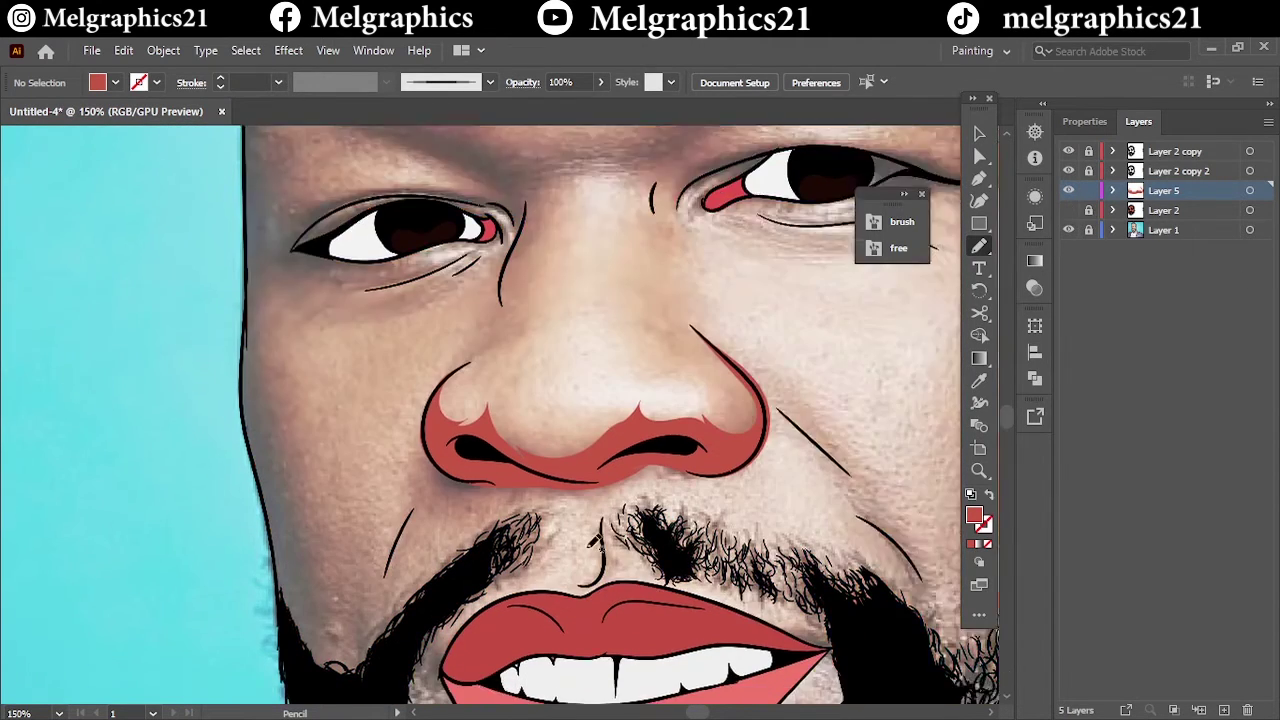
{"action": "scroll", "coordinate": [538, 185], "scroll_direction": "up", "scroll_amount": 2}
{"action": "left_click_drag", "start_coordinate": [518, 227], "coordinate": [503, 322]}
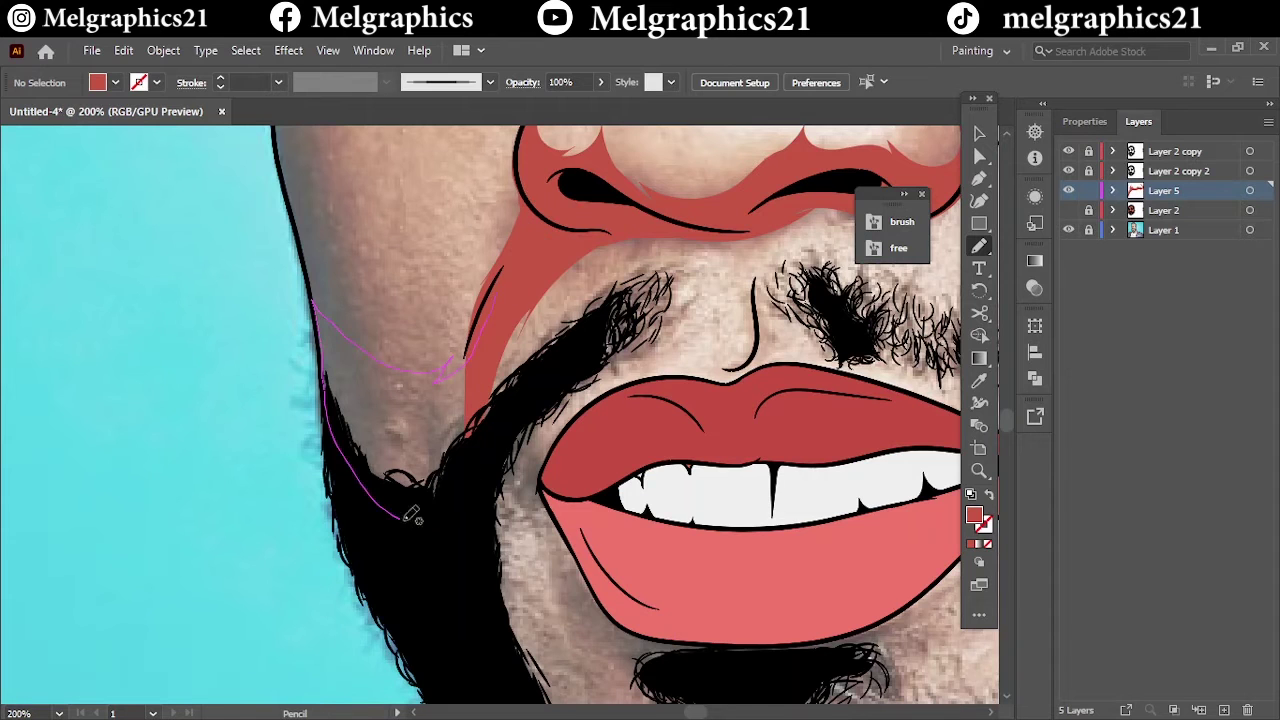
{"action": "left_click_drag", "start_coordinate": [411, 514], "coordinate": [430, 490]}
{"action": "scroll", "coordinate": [480, 560], "scroll_direction": "up", "scroll_amount": 4}
{"action": "scroll", "coordinate": [552, 613], "scroll_direction": "down", "scroll_amount": 1}
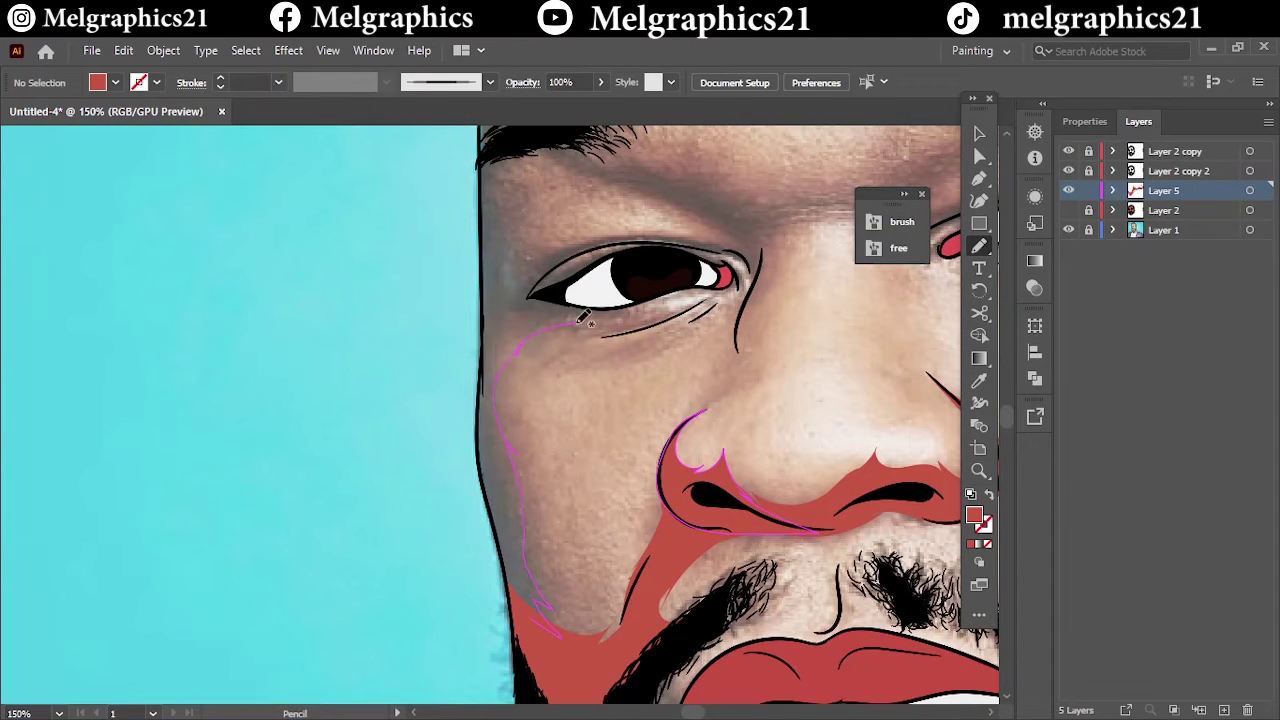
{"action": "left_click_drag", "start_coordinate": [487, 470], "coordinate": [484, 272]}
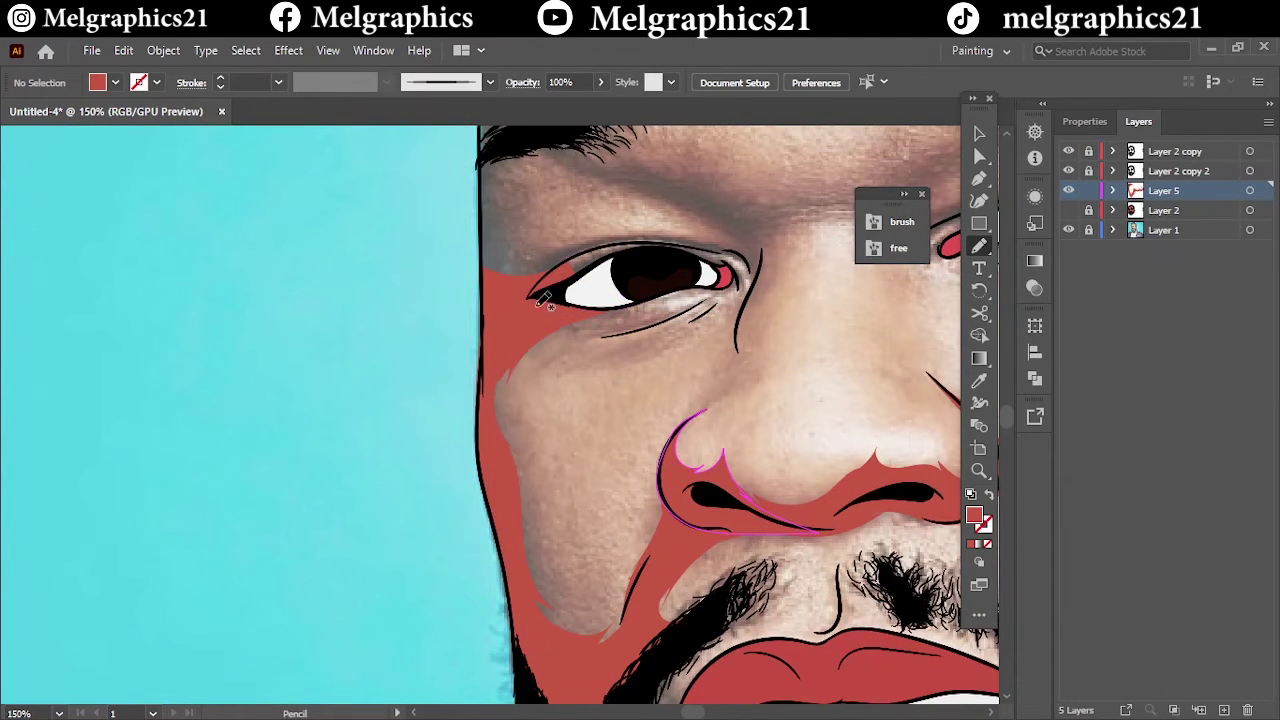
{"action": "scroll", "coordinate": [543, 300], "scroll_direction": "up", "scroll_amount": 1}
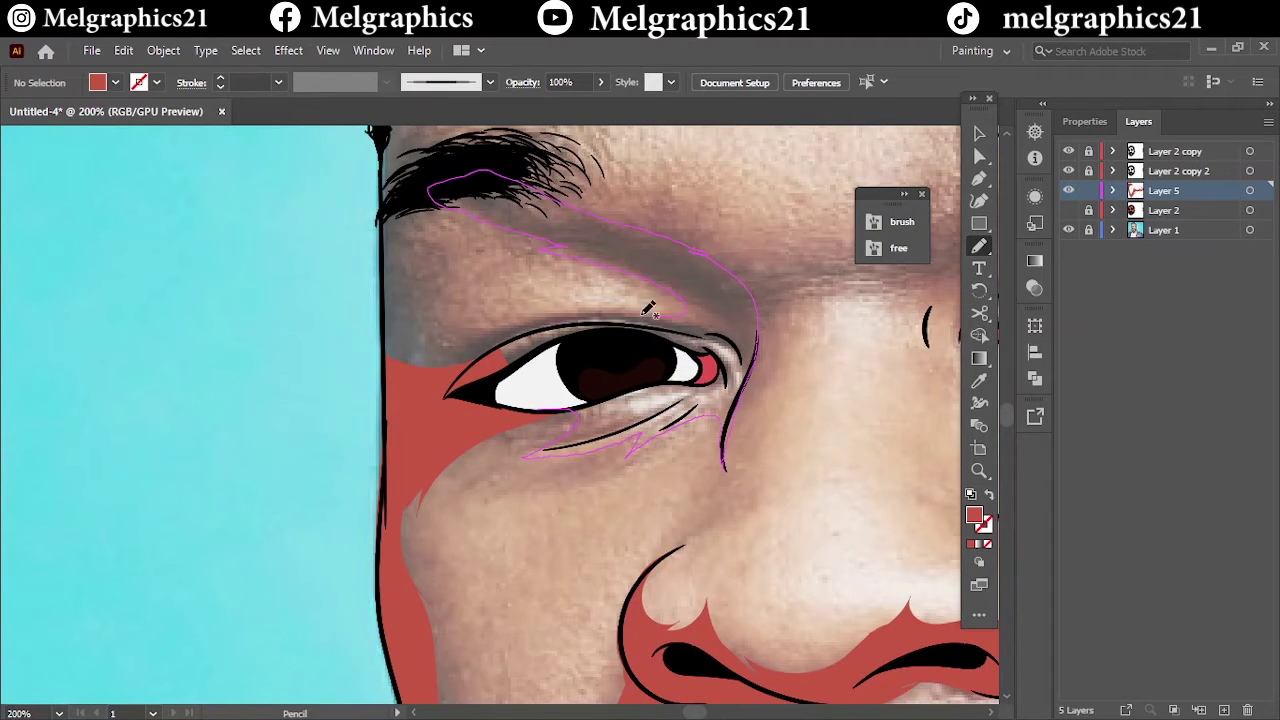
Step: Shade the brow, nose bridge, around the lower lip, chin, right cheek and forehead red
{"action": "left_click_drag", "start_coordinate": [519, 390], "coordinate": [515, 395]}
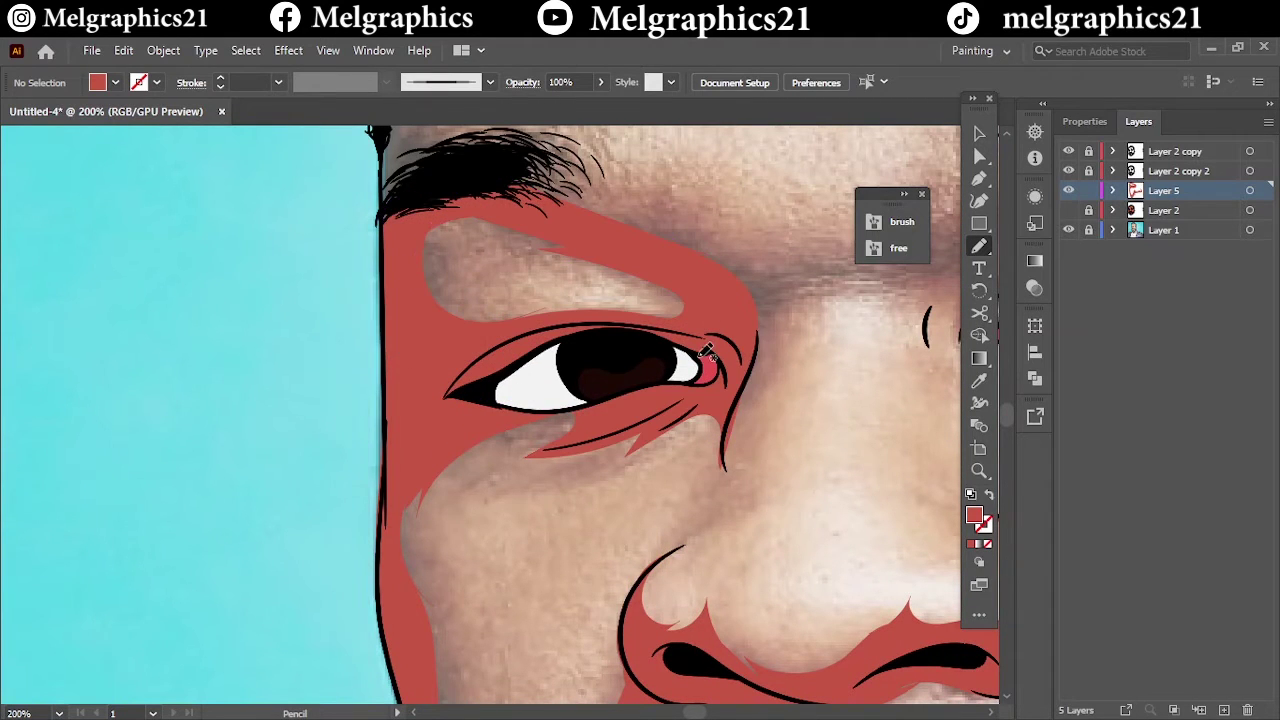
{"action": "scroll", "coordinate": [706, 352], "scroll_direction": "up", "scroll_amount": 3}
{"action": "scroll", "coordinate": [560, 400], "scroll_direction": "right", "scroll_amount": 3}
{"action": "left_click_drag", "start_coordinate": [716, 548], "coordinate": [537, 514]}
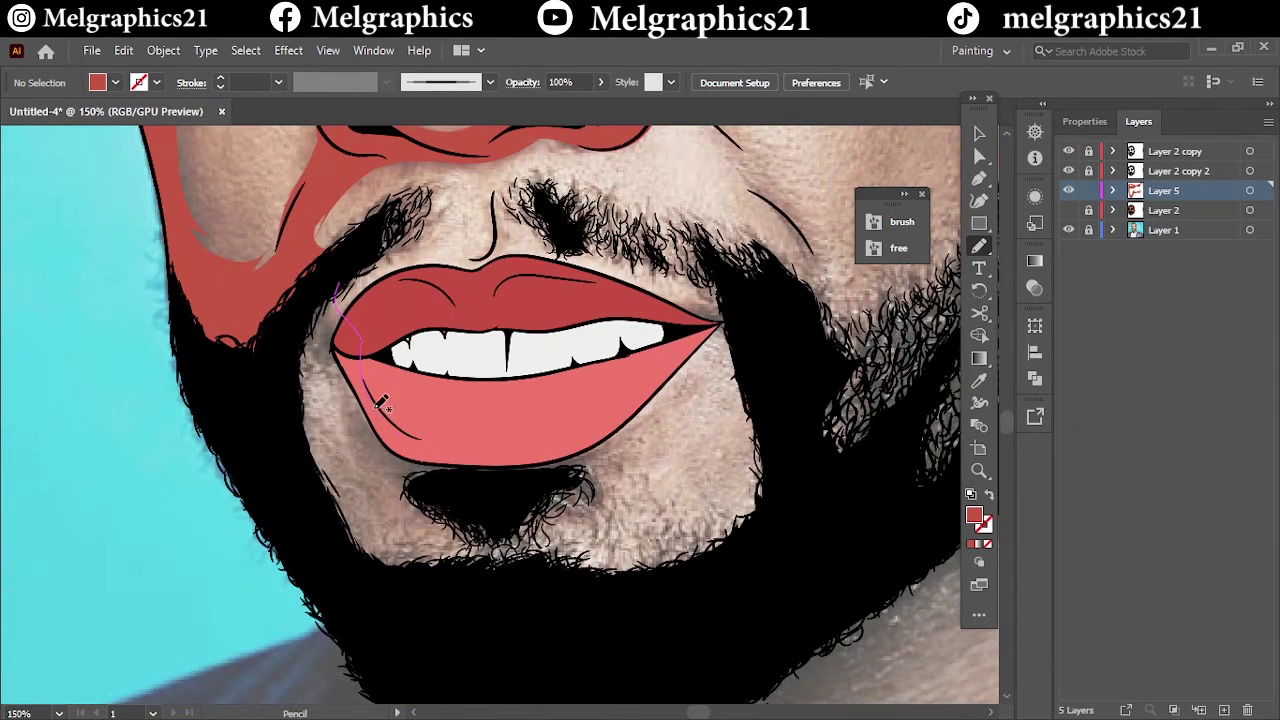
{"action": "left_click_drag", "start_coordinate": [378, 406], "coordinate": [340, 454]}
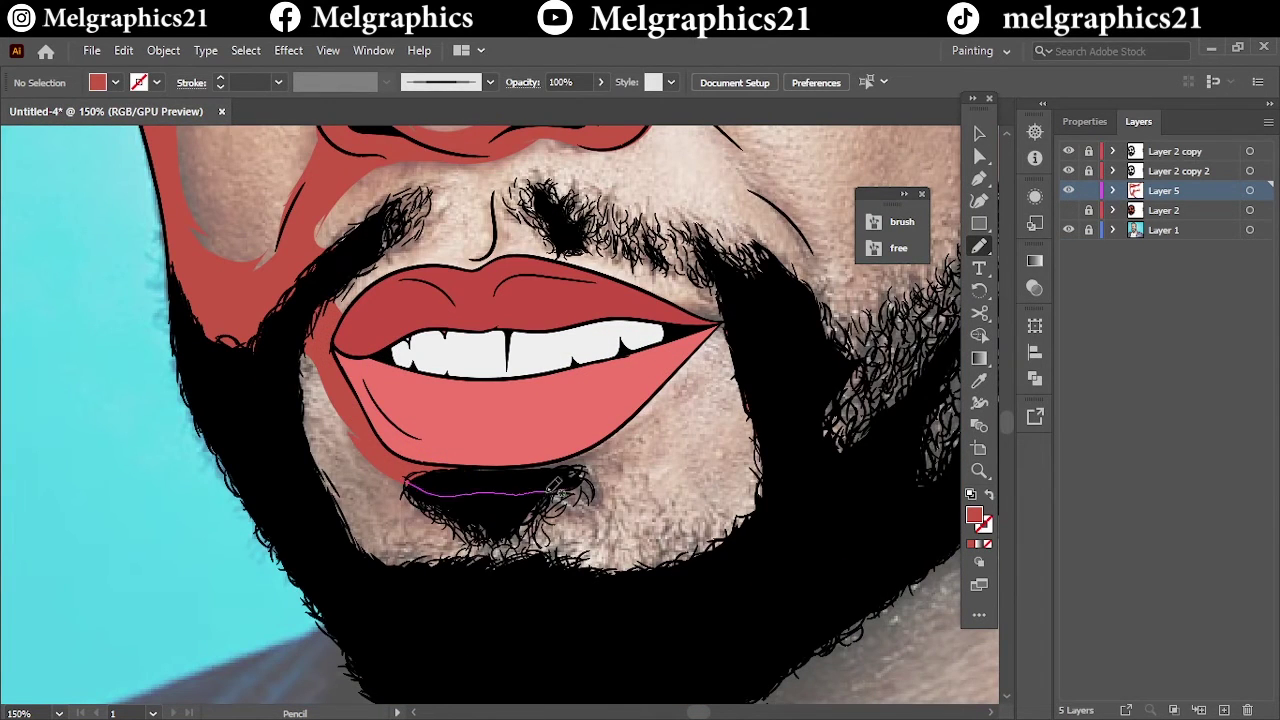
{"action": "left_click_drag", "start_coordinate": [553, 487], "coordinate": [516, 447]}
{"action": "left_click_drag", "start_coordinate": [720, 549], "coordinate": [752, 504]}
{"action": "left_click_drag", "start_coordinate": [730, 307], "coordinate": [740, 541]}
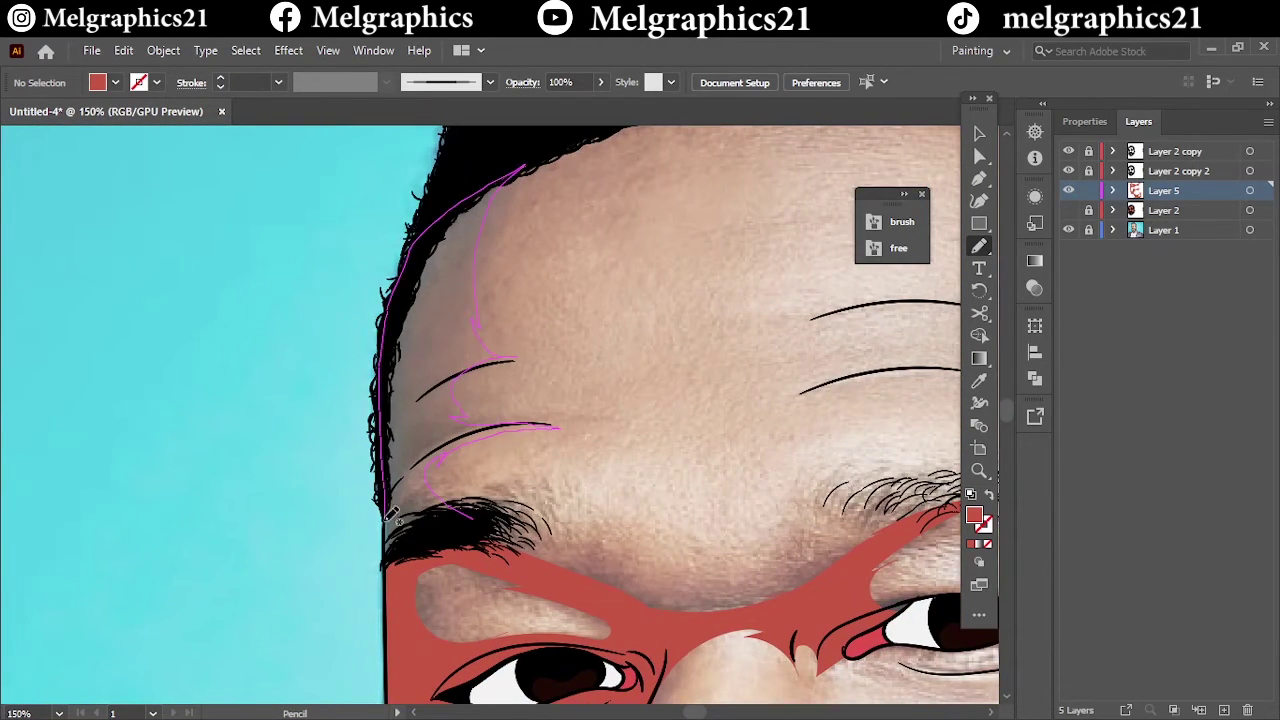
{"action": "left_click_drag", "start_coordinate": [390, 515], "coordinate": [490, 432]}
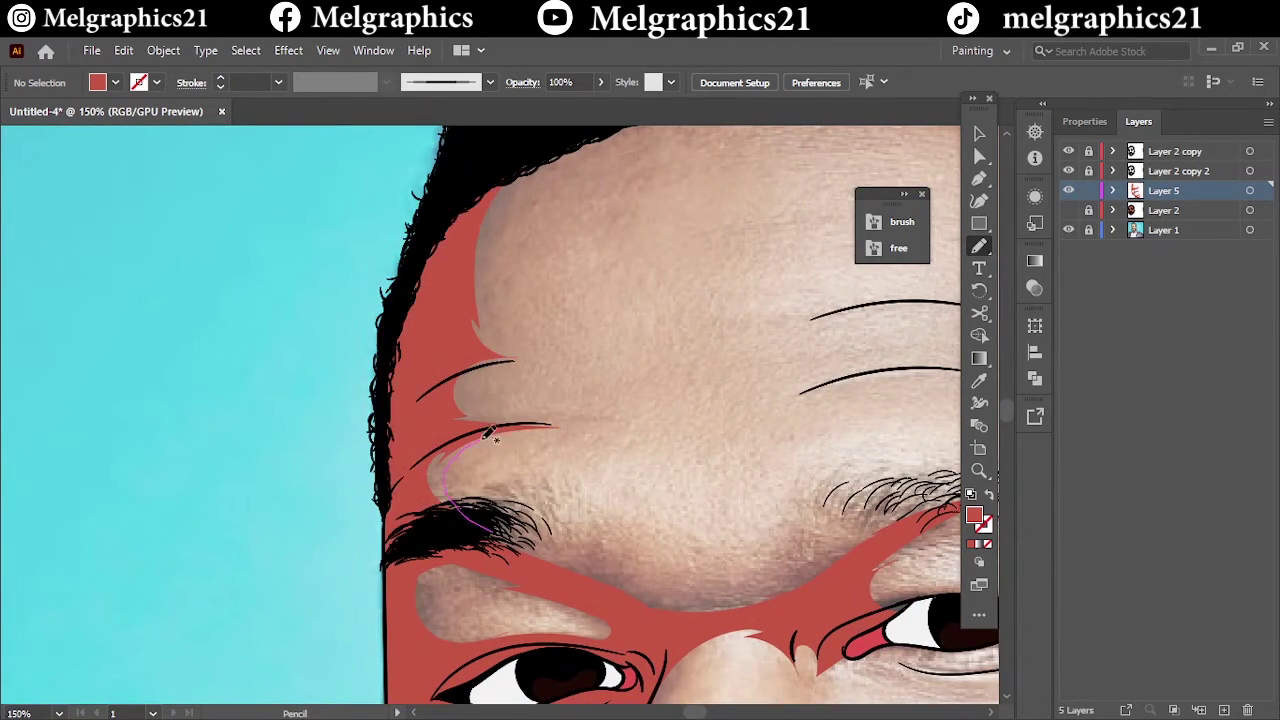
Step: Preview with the photo hidden, then shade the cheek and jaw beside the beard red
{"action": "key", "text": "ctrl+0"}
{"action": "left_click", "coordinate": [1068, 230]}
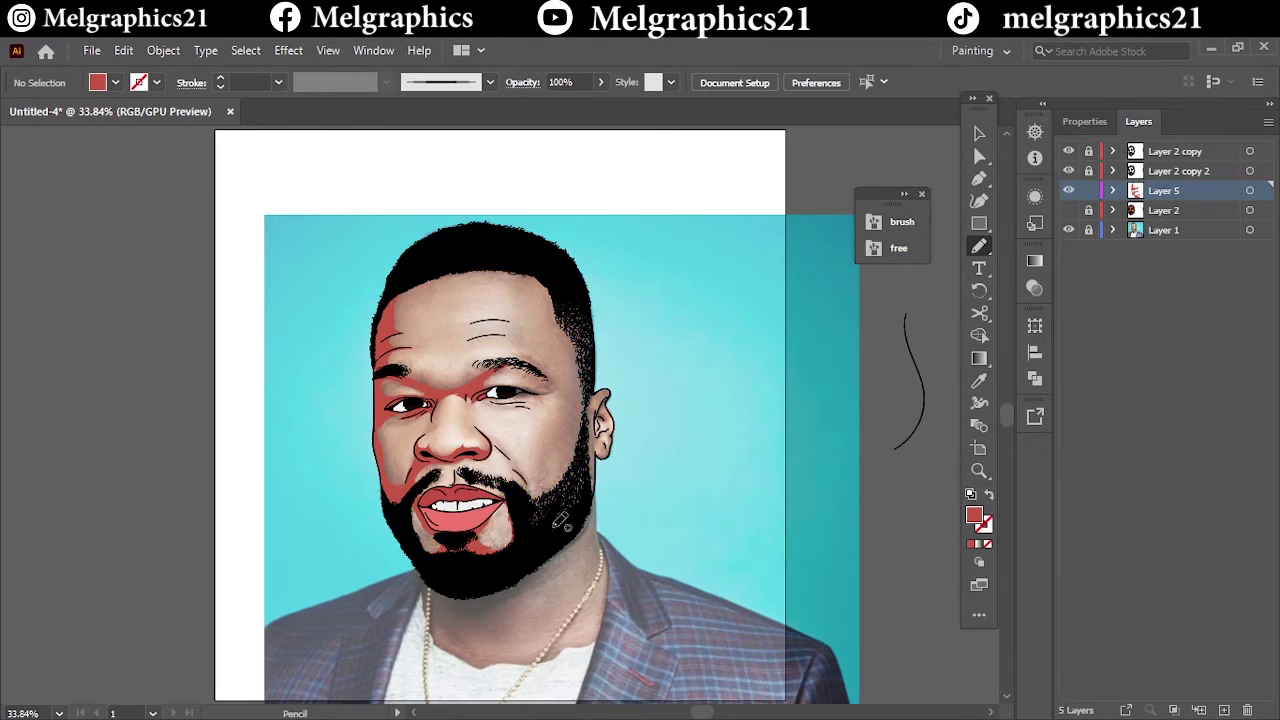
{"action": "key", "text": "ctrl+1"}
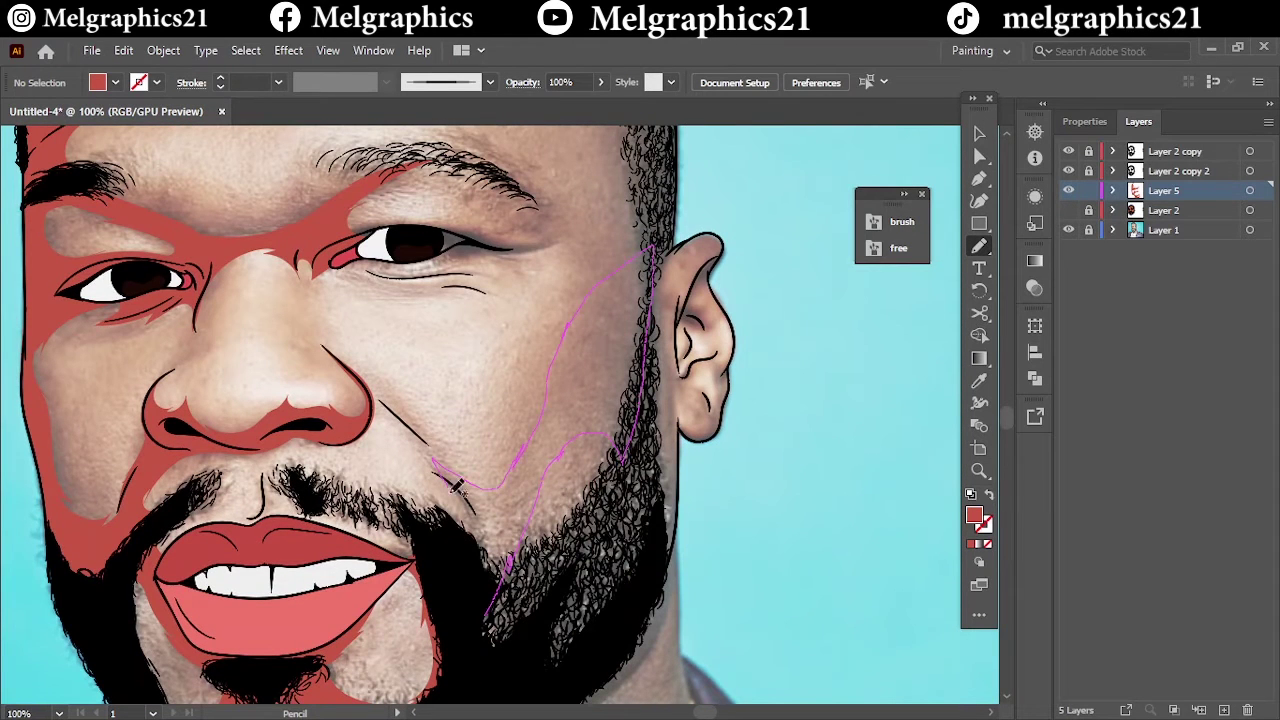
{"action": "left_click_drag", "start_coordinate": [456, 486], "coordinate": [610, 424]}
{"action": "left_click_drag", "start_coordinate": [606, 380], "coordinate": [608, 360]}
{"action": "left_click_drag", "start_coordinate": [432, 516], "coordinate": [446, 480]}
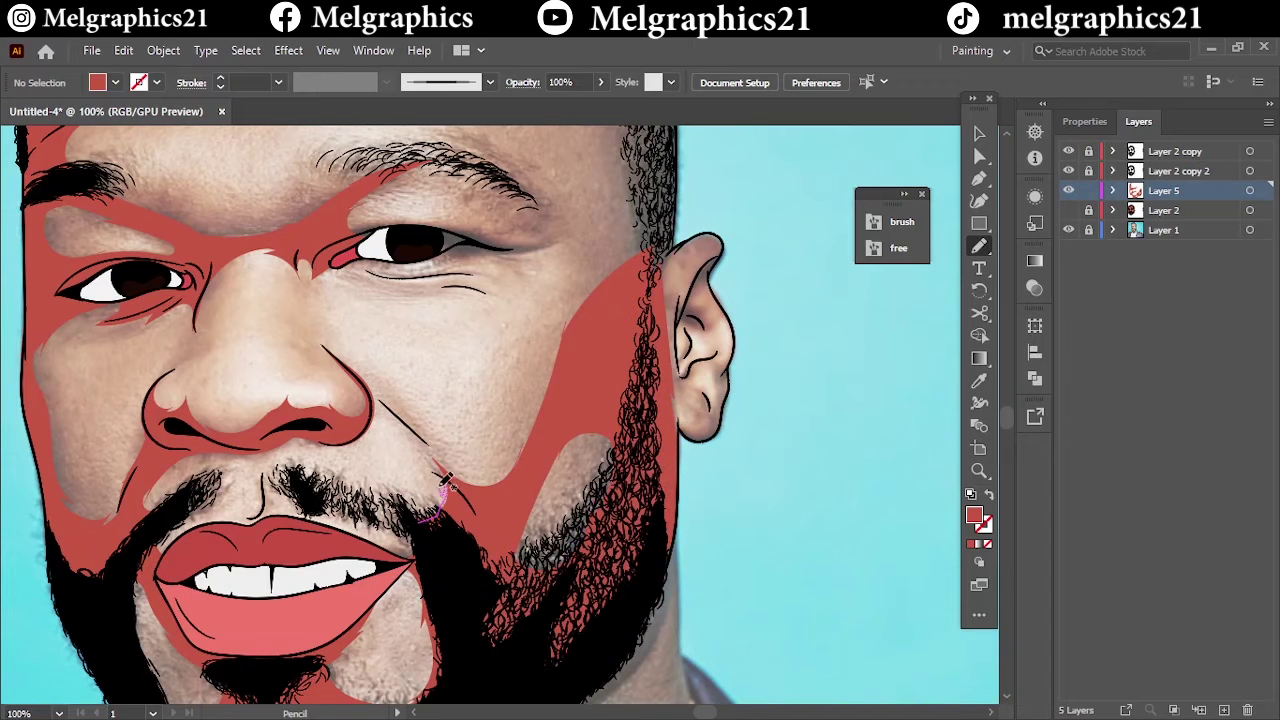
{"action": "left_click_drag", "start_coordinate": [565, 377], "coordinate": [565, 377]}
Step: Shade the temple, forehead, brow and the area under the right eye red
{"action": "key", "text": "ctrl+0"}
{"action": "left_click", "coordinate": [1068, 230]}
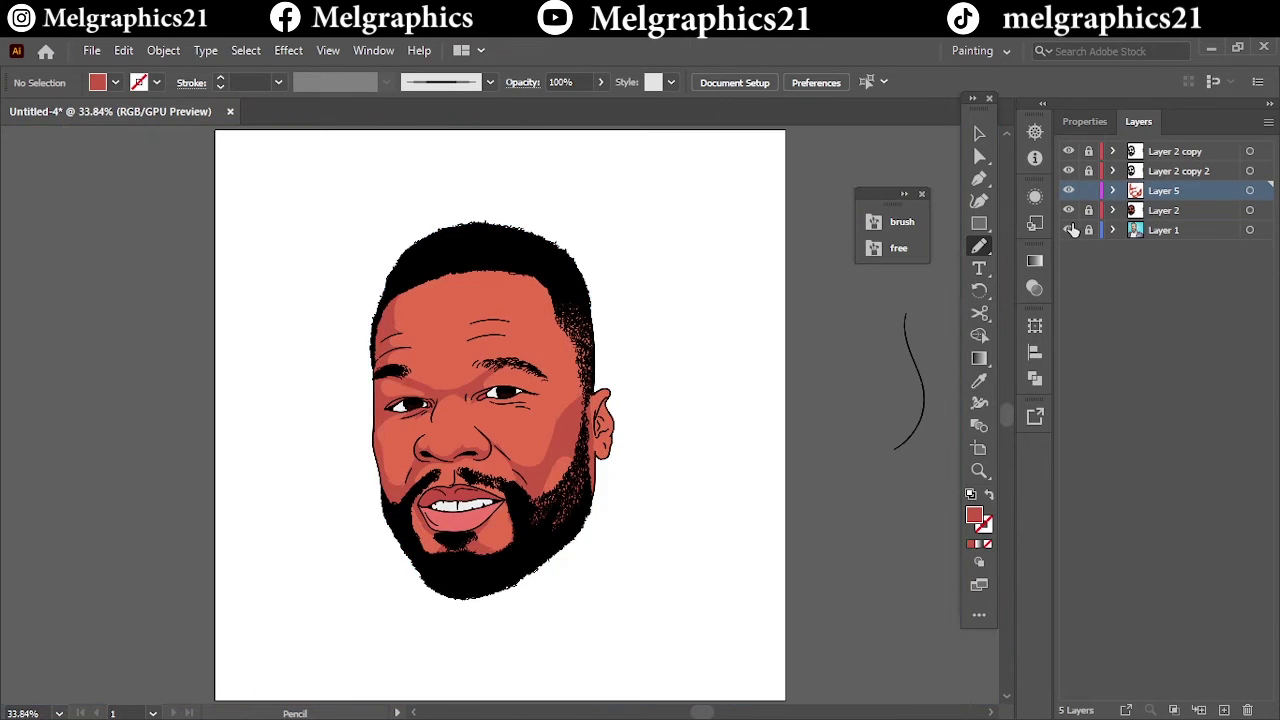
{"action": "key", "text": "ctrl+1"}
{"action": "scroll", "coordinate": [575, 405], "scroll_direction": "up", "scroll_amount": 1}
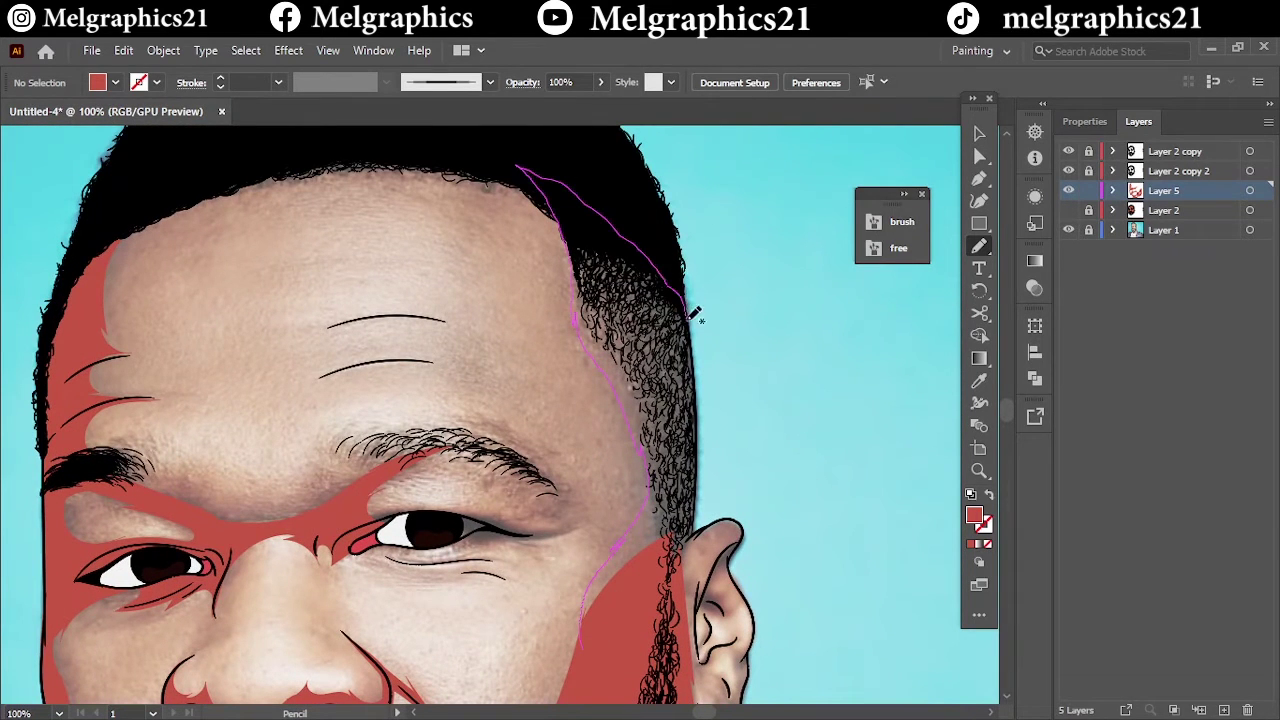
{"action": "mouse_move", "coordinate": [692, 312]}
{"action": "left_mouse_down"}
{"action": "mouse_move", "coordinate": [692, 440]}
{"action": "mouse_move", "coordinate": [548, 490]}
{"action": "left_mouse_up"}
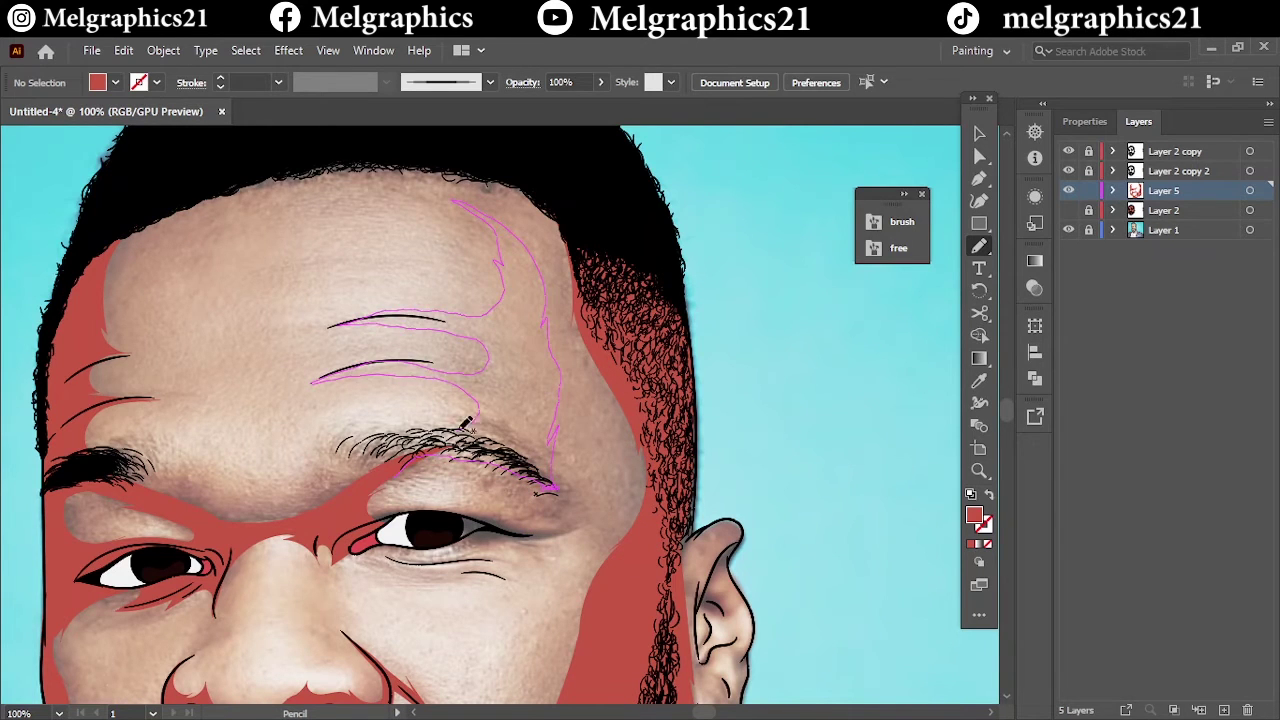
{"action": "left_click_drag", "start_coordinate": [466, 422], "coordinate": [536, 447]}
{"action": "left_click_drag", "start_coordinate": [607, 276], "coordinate": [562, 441]}
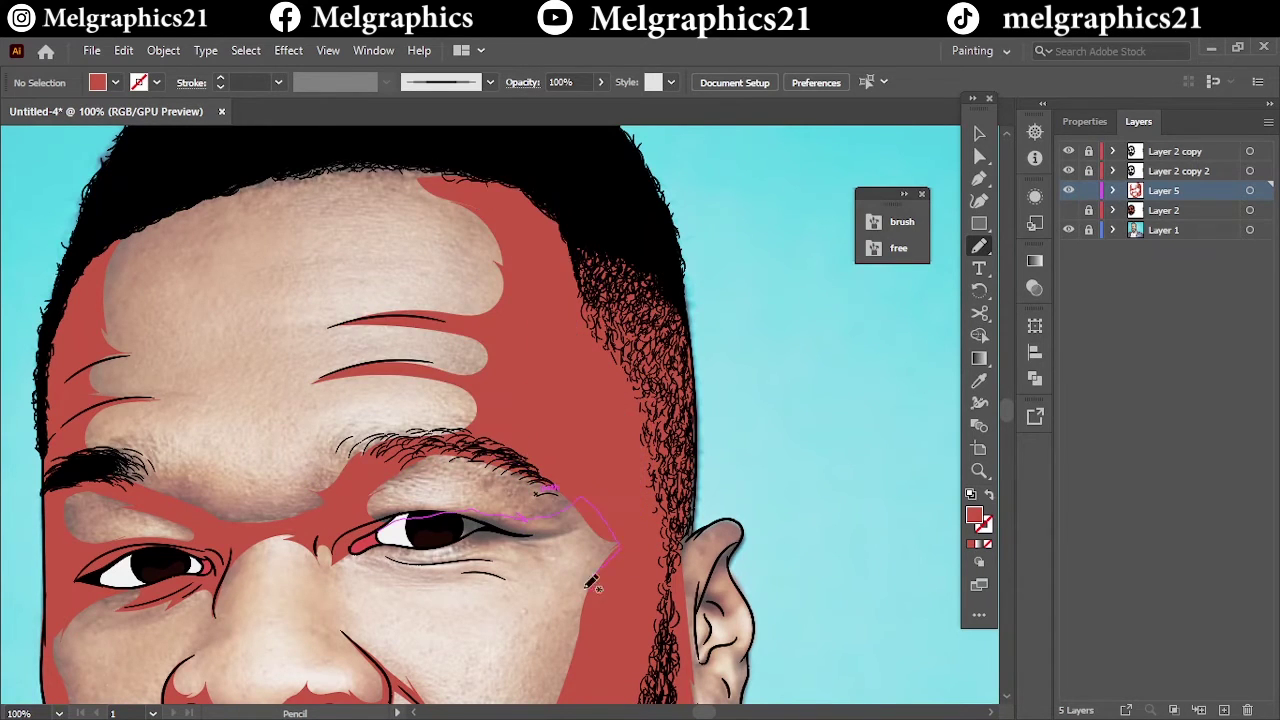
{"action": "left_click_drag", "start_coordinate": [504, 574], "coordinate": [578, 581]}
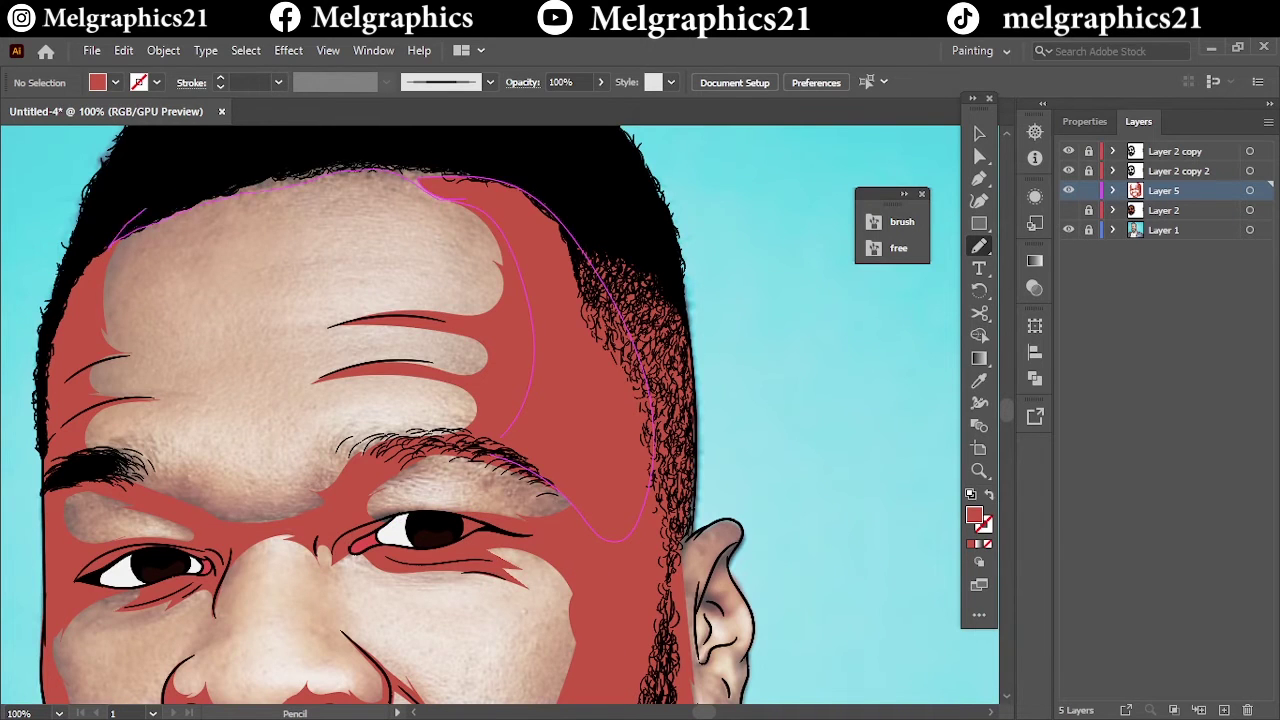
Step: Hide the reference photo to preview the face shading up close
{"action": "key", "text": "ctrl+0"}
{"action": "left_click", "coordinate": [1068, 230]}
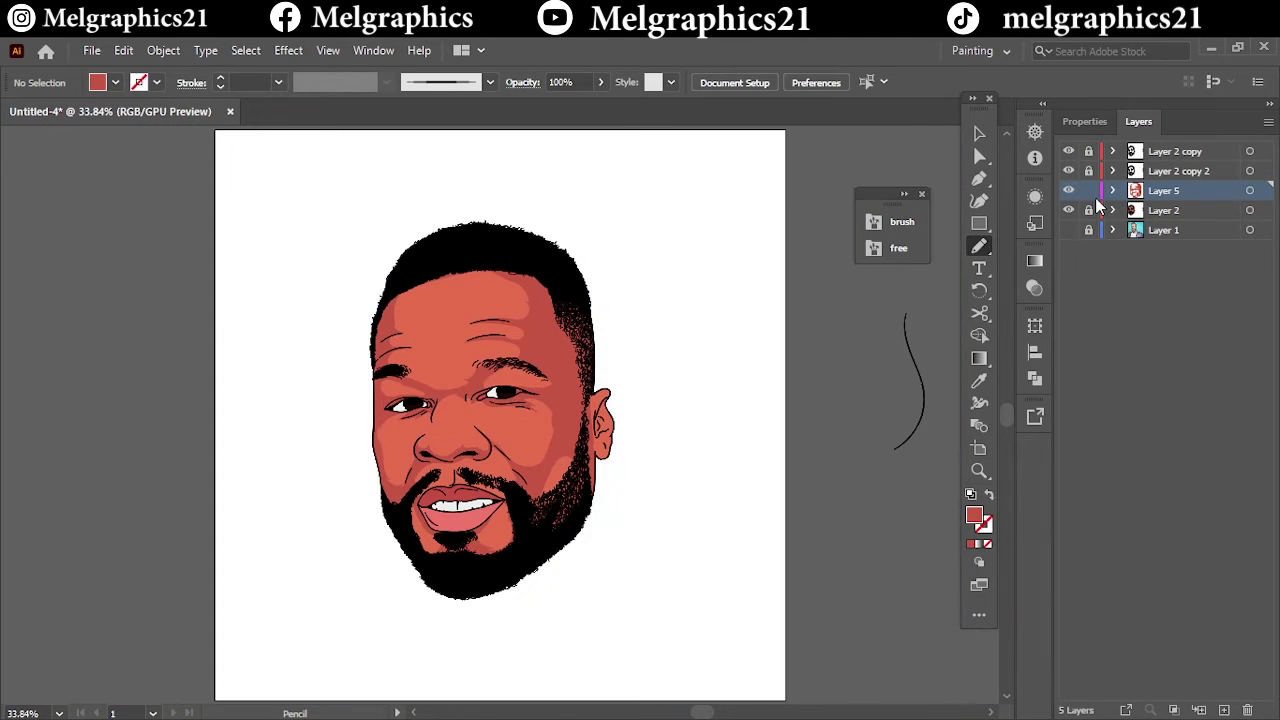
{"action": "key", "text": "ctrl+a"}
{"action": "key", "text": "ctrl+1"}
Step: Recolour all the red shading shapes to C45741 and deselect them
{"action": "left_click", "coordinate": [979, 380]}
{"action": "double_click", "coordinate": [974, 515]}
{"action": "type", "text": "c45741"}
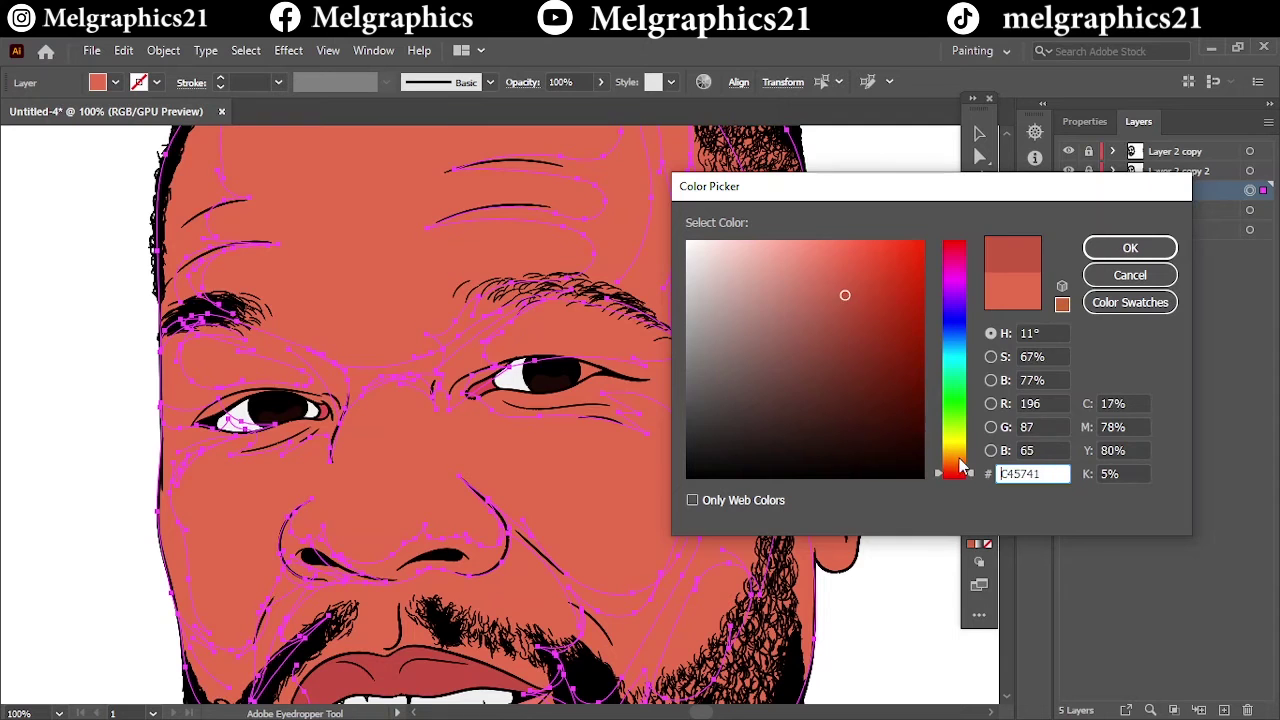
{"action": "key", "text": "Return"}
{"action": "key", "text": "ctrl+shift+a"}
{"action": "key", "text": "ctrl+0"}
Step: Show the reference photo and draw shading under the eye to its outer corner
{"action": "scroll", "coordinate": [527, 497], "scroll_direction": "up", "scroll_amount": 3}
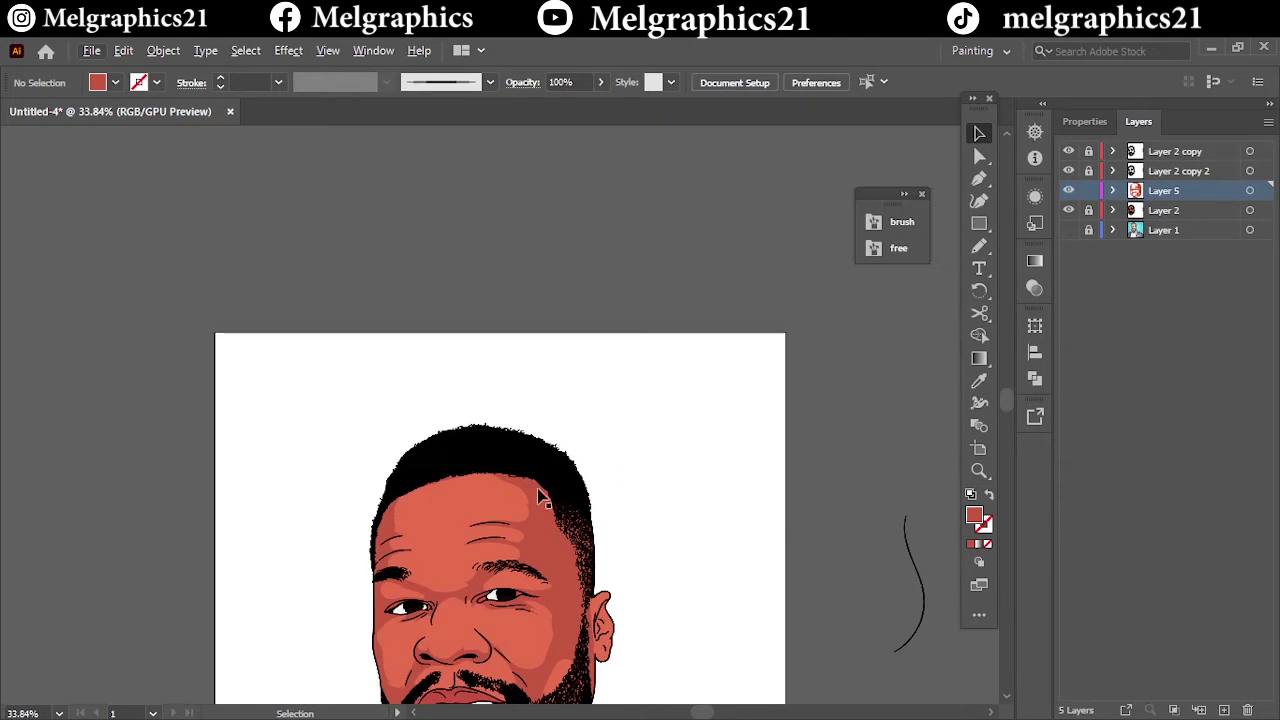
{"action": "scroll", "coordinate": [527, 497], "scroll_direction": "up", "scroll_amount": 5}
{"action": "key", "text": "n"}
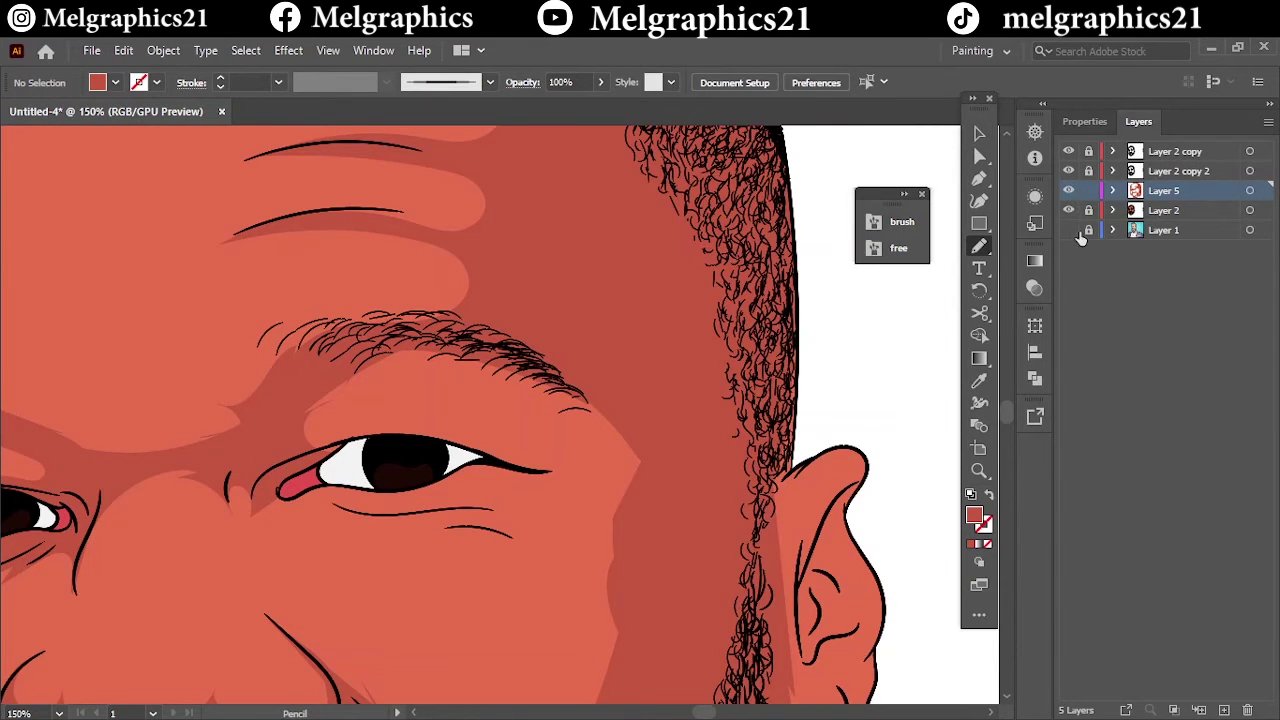
{"action": "left_click", "coordinate": [1068, 230]}
{"action": "scroll", "coordinate": [521, 377], "scroll_direction": "down", "scroll_amount": 2}
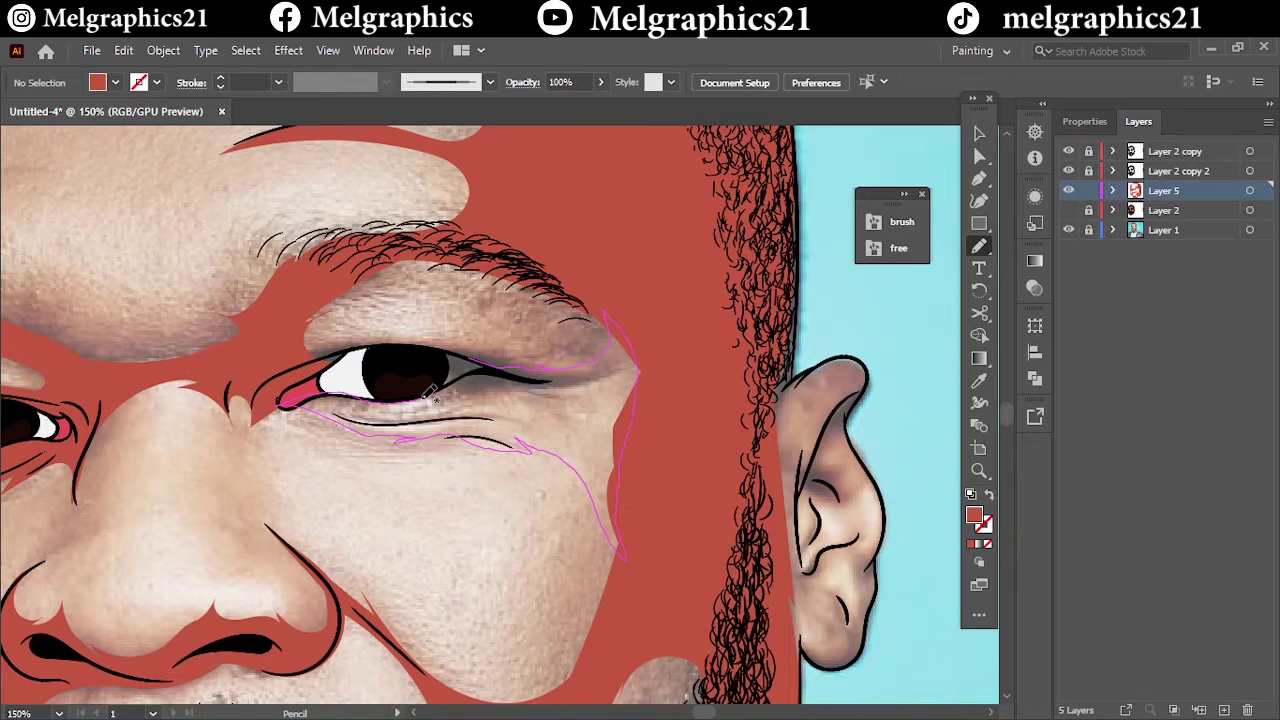
{"action": "left_click_drag", "start_coordinate": [430, 395], "coordinate": [432, 396]}
{"action": "left_click_drag", "start_coordinate": [529, 387], "coordinate": [633, 285]}
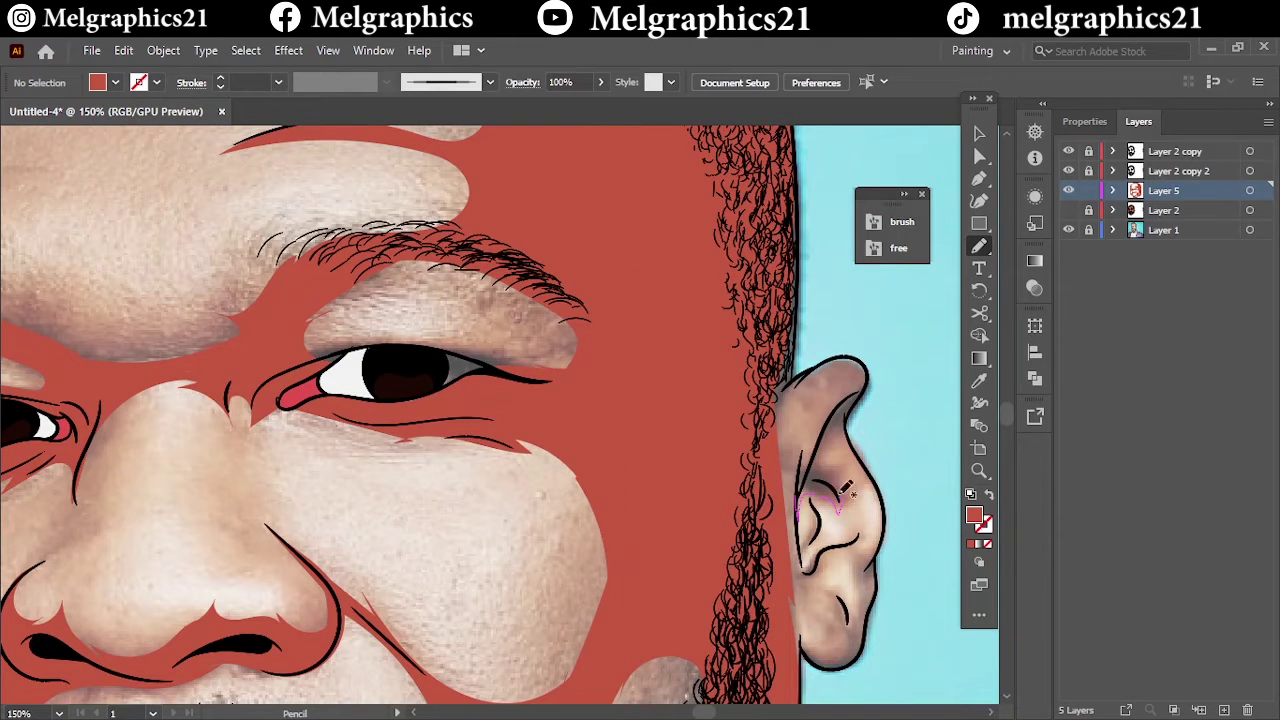
Step: Shade the ear, earlobe and upper ear red
{"action": "left_click_drag", "start_coordinate": [815, 455], "coordinate": [812, 470]}
{"action": "left_click_drag", "start_coordinate": [768, 456], "coordinate": [799, 357]}
{"action": "left_click_drag", "start_coordinate": [828, 664], "coordinate": [858, 615]}
{"action": "left_click_drag", "start_coordinate": [838, 580], "coordinate": [850, 600]}
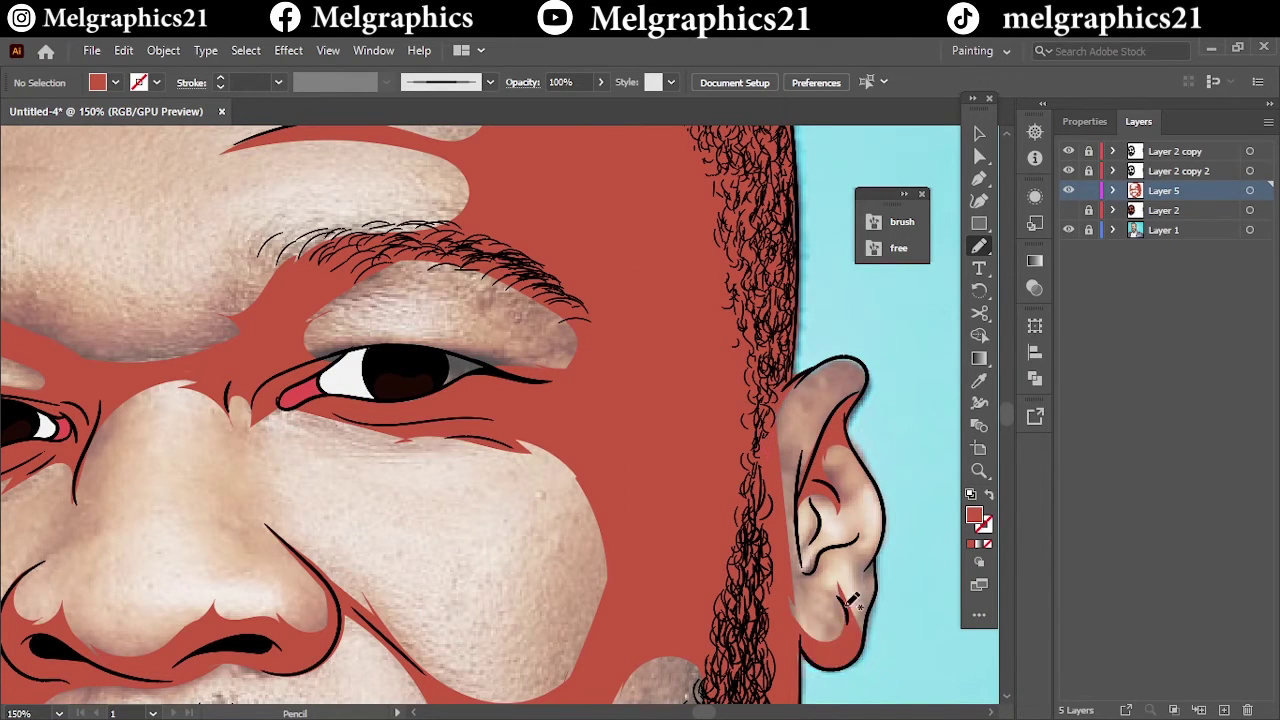
{"action": "left_click_drag", "start_coordinate": [804, 505], "coordinate": [806, 510]}
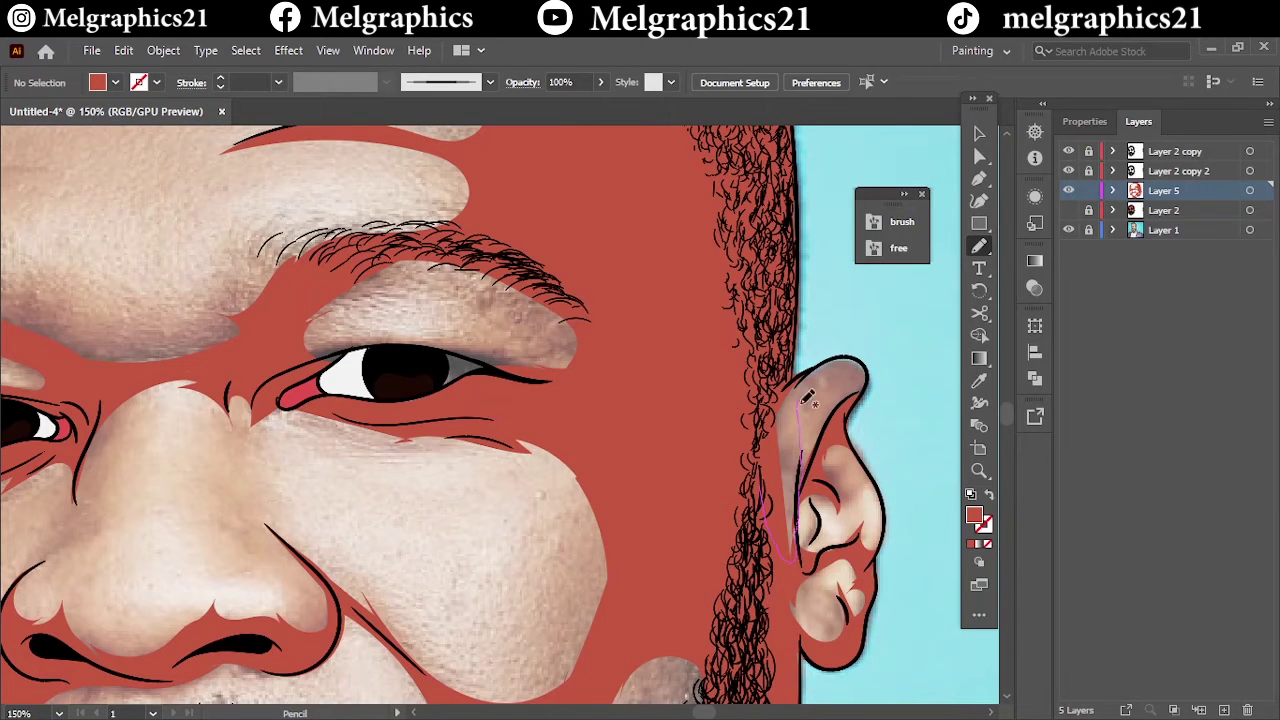
{"action": "left_click_drag", "start_coordinate": [792, 398], "coordinate": [820, 455]}
Step: Hide the reference photo and add a new empty layer for darker shadows
{"action": "key", "text": "ctrl+0"}
{"action": "left_click_drag", "start_coordinate": [1068, 210], "coordinate": [1068, 230]}
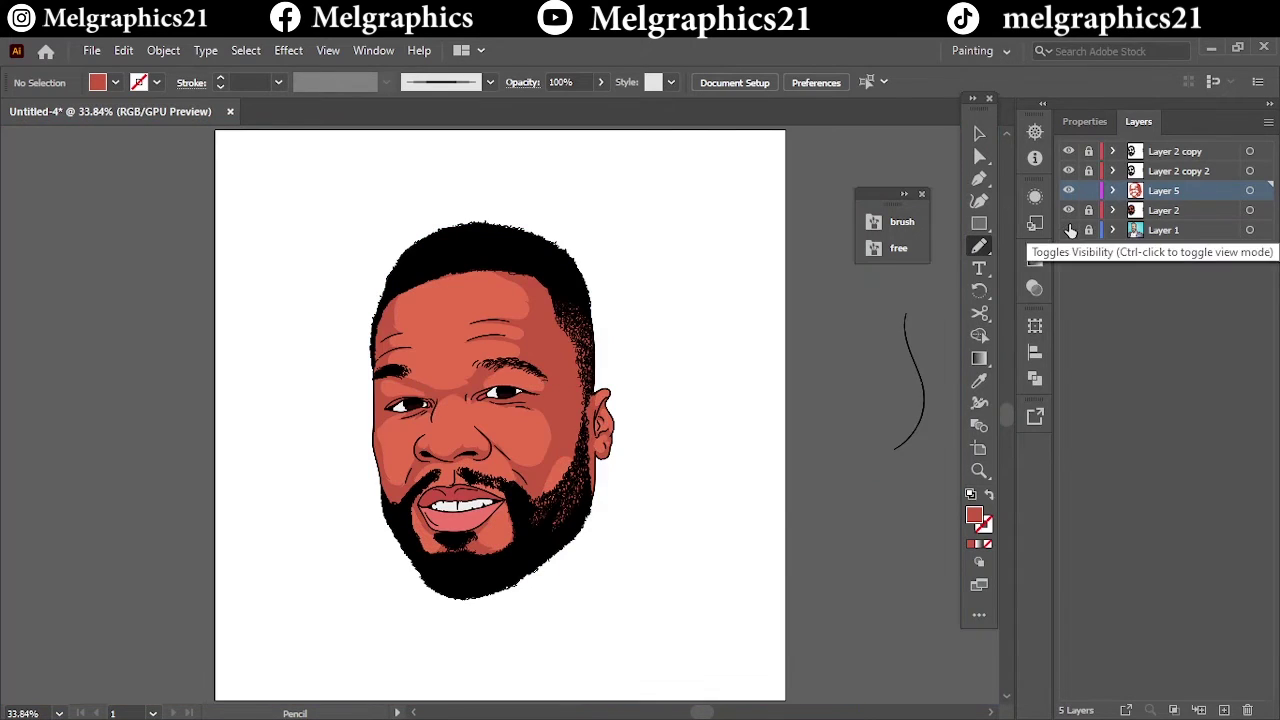
{"action": "left_click", "coordinate": [1224, 710]}
Step: Switch the fill to a darker red and start a shadow shape beside the beard
{"action": "double_click", "coordinate": [975, 515]}
{"action": "left_click", "coordinate": [846, 331]}
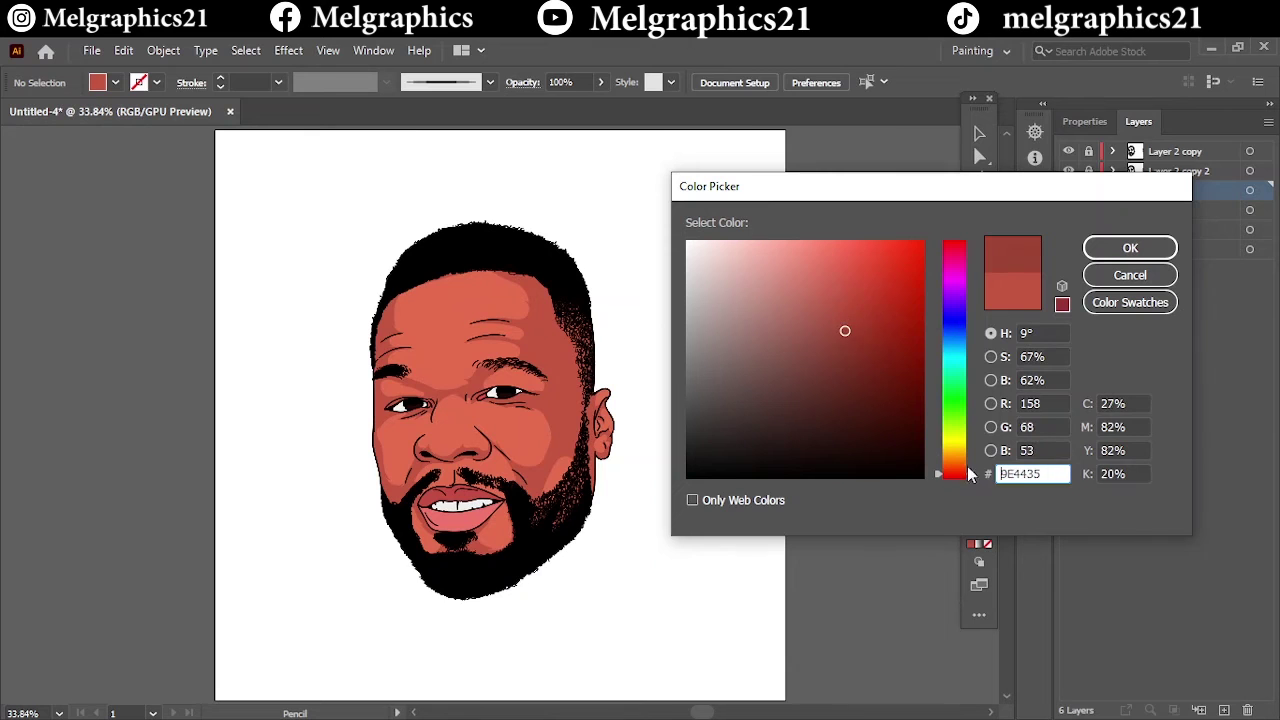
{"action": "left_click", "coordinate": [1033, 247]}
{"action": "left_click_drag", "start_coordinate": [500, 457], "coordinate": [423, 614]}
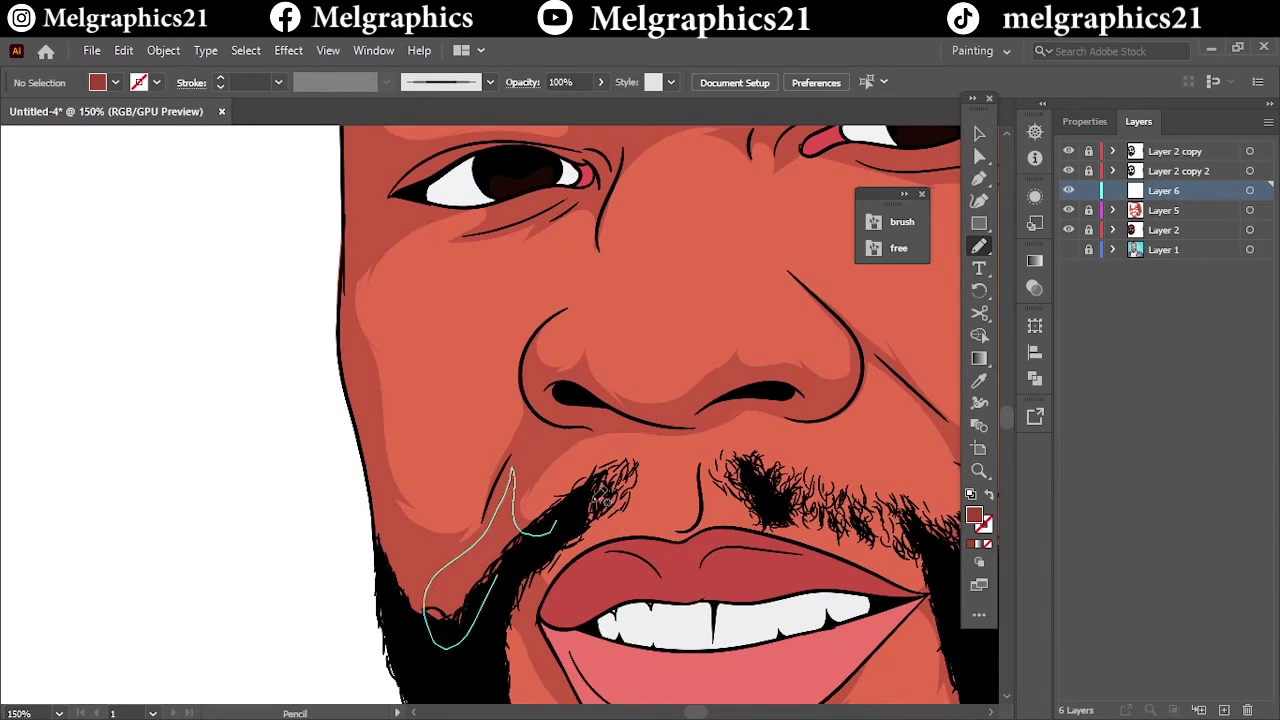
{"action": "double_click", "coordinate": [975, 515]}
{"action": "left_click", "coordinate": [1128, 247]}
Step: Draw dark shadow shapes around the eye, under the brow and at the inner eye corner
{"action": "key", "text": "ctrl+plus"}
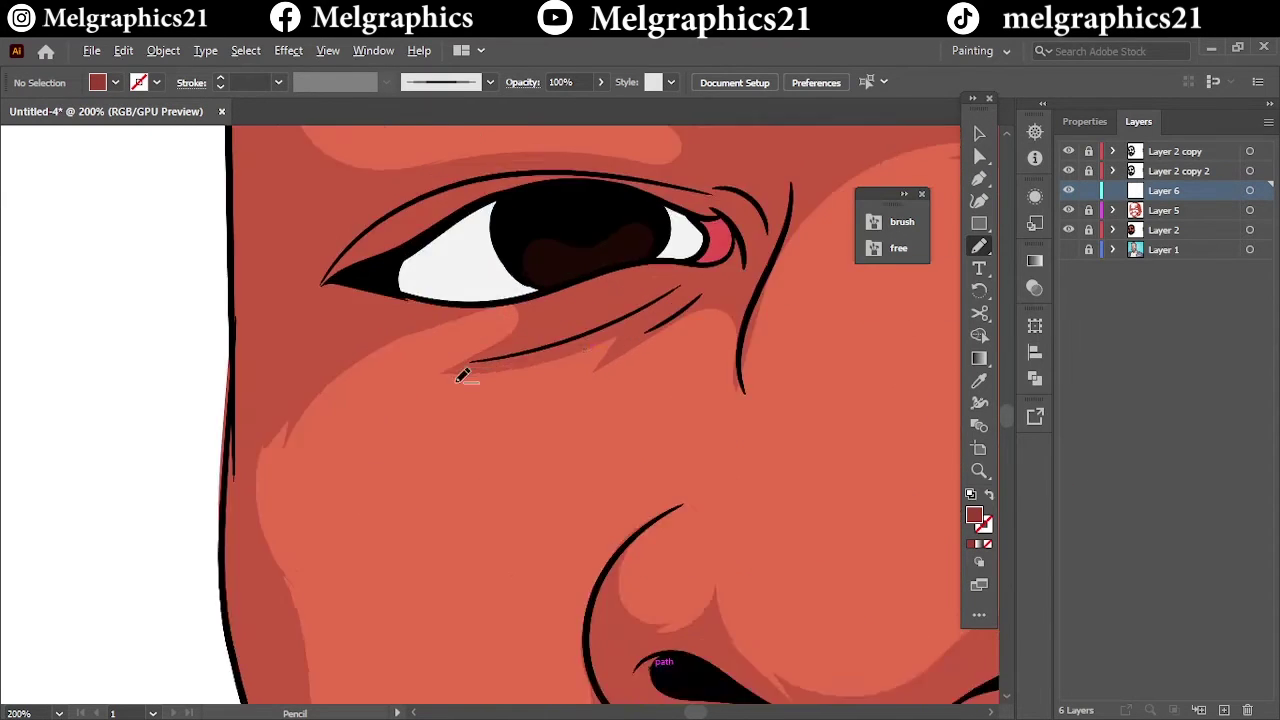
{"action": "key", "text": "ctrl+plus"}
{"action": "left_click_drag", "start_coordinate": [630, 362], "coordinate": [627, 368]}
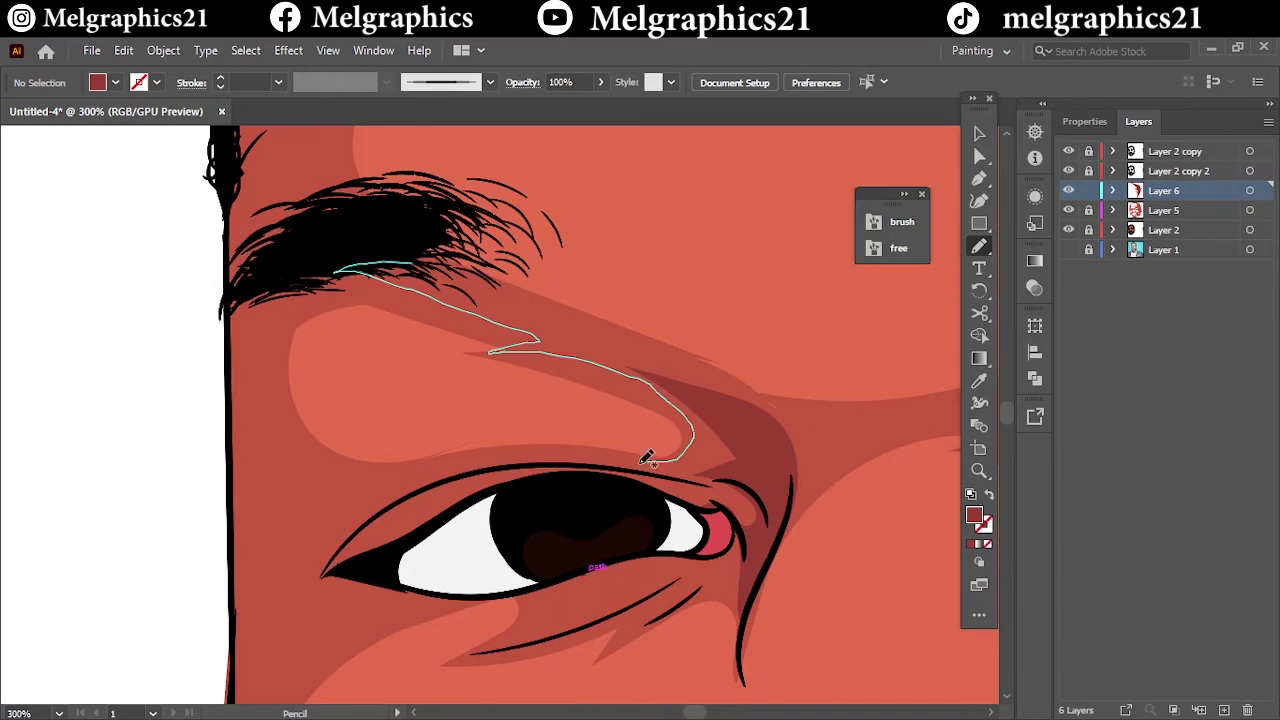
{"action": "left_click_drag", "start_coordinate": [647, 458], "coordinate": [288, 300]}
{"action": "left_click_drag", "start_coordinate": [320, 243], "coordinate": [318, 246]}
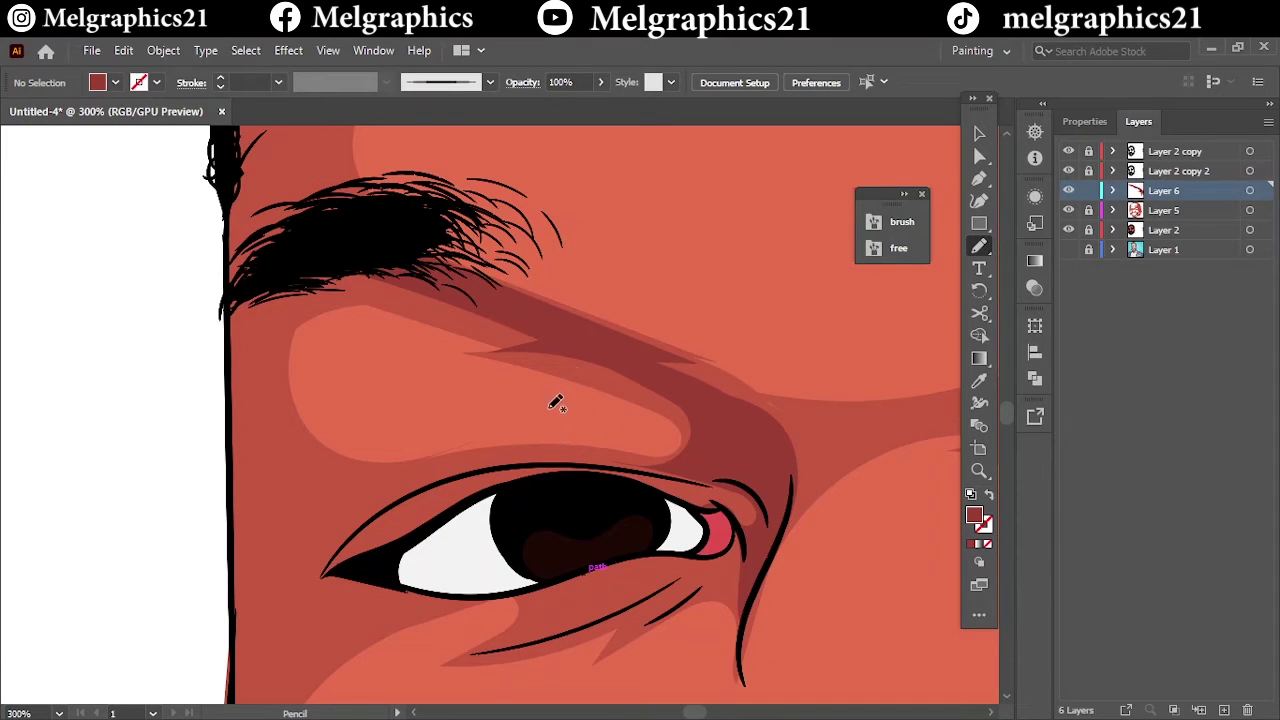
{"action": "left_click_drag", "start_coordinate": [917, 412], "coordinate": [760, 470]}
{"action": "left_click_drag", "start_coordinate": [586, 571], "coordinate": [630, 503]}
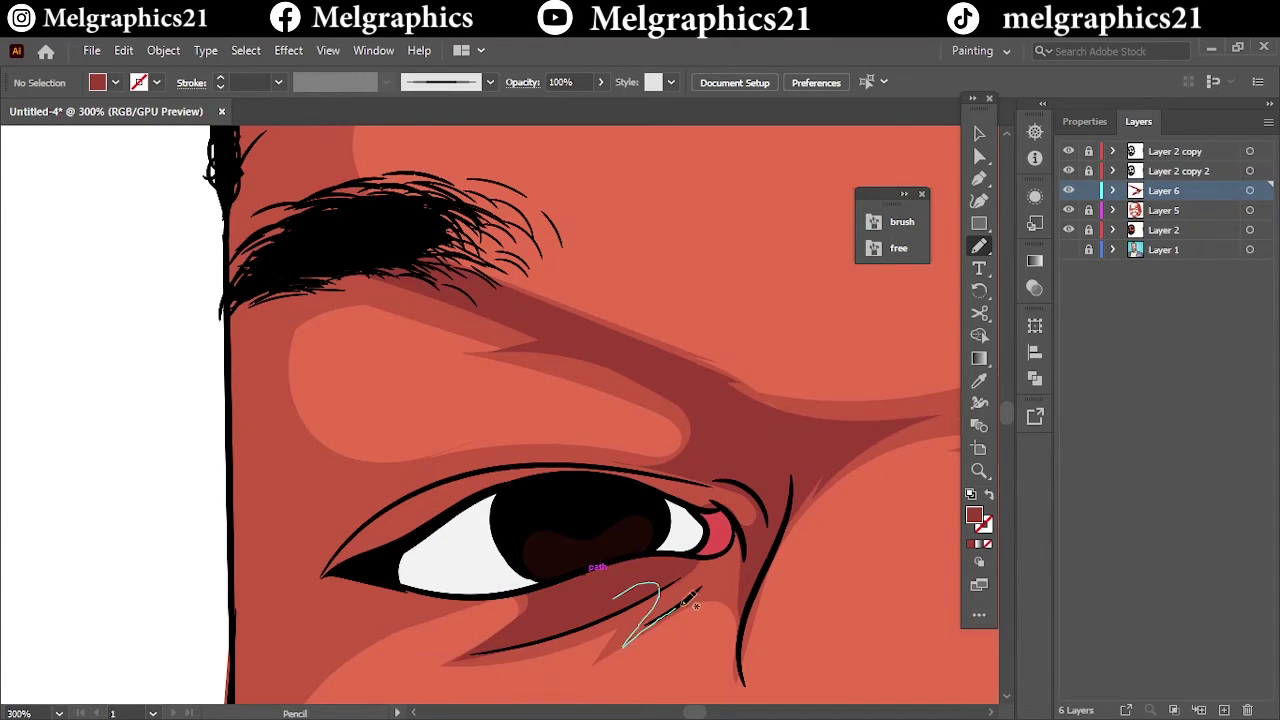
Step: Draw a closed shadow shape along the upper eyelid
{"action": "scroll", "coordinate": [386, 437], "scroll_direction": "down", "scroll_amount": 3}
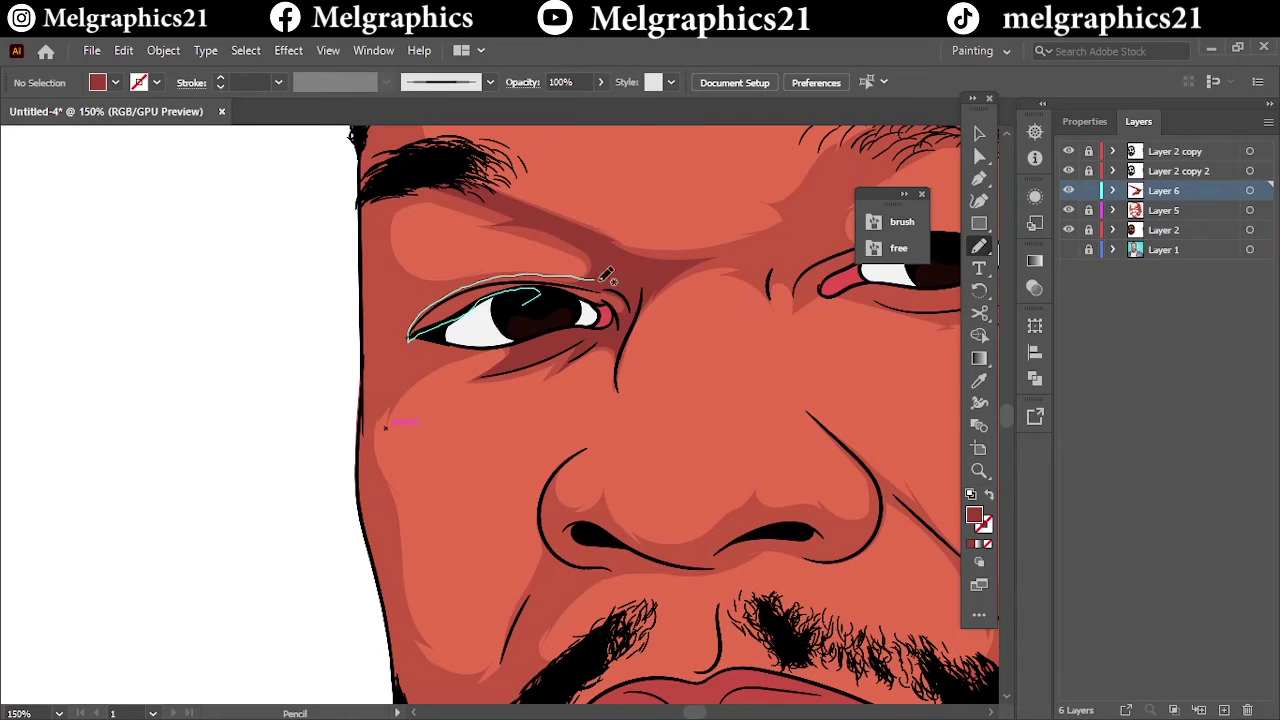
{"action": "left_click_drag", "start_coordinate": [604, 279], "coordinate": [606, 279]}
{"action": "left_click_drag", "start_coordinate": [523, 276], "coordinate": [380, 256]}
{"action": "left_click_drag", "start_coordinate": [407, 382], "coordinate": [405, 386]}
{"action": "scroll", "coordinate": [405, 386], "scroll_direction": "down", "scroll_amount": 3}
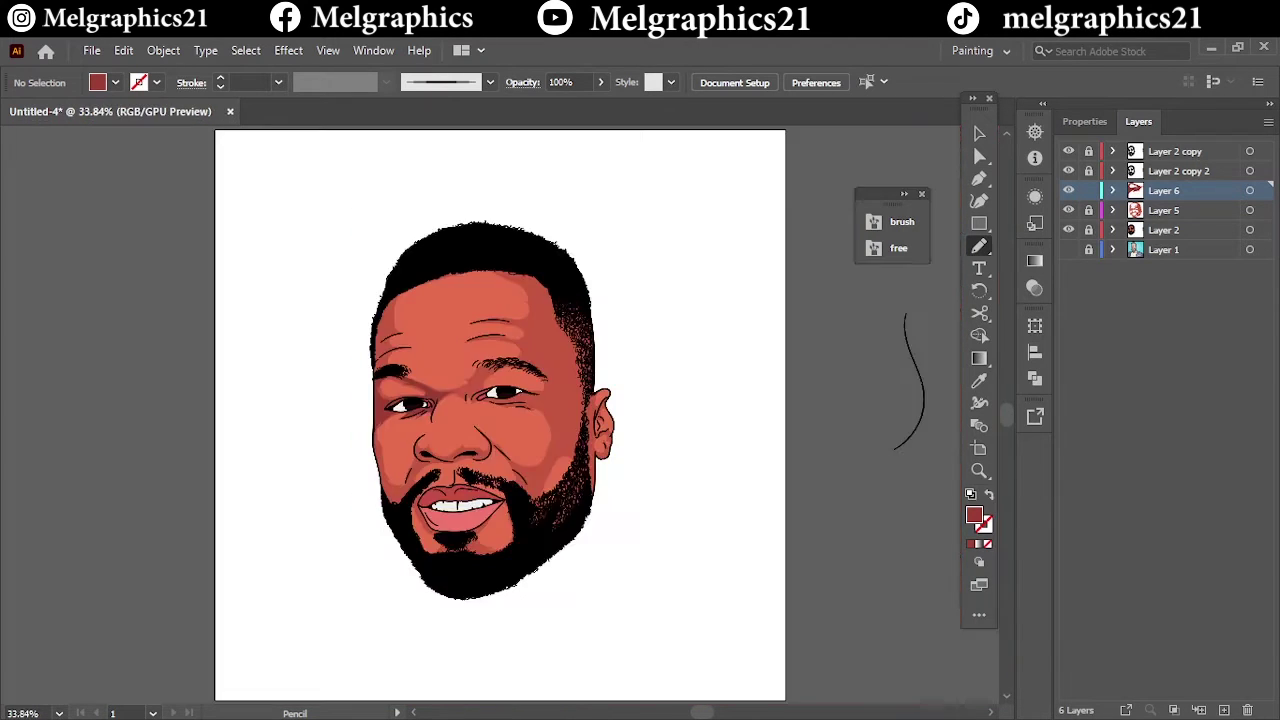
{"action": "scroll", "coordinate": [369, 224], "scroll_direction": "up", "scroll_amount": 3}
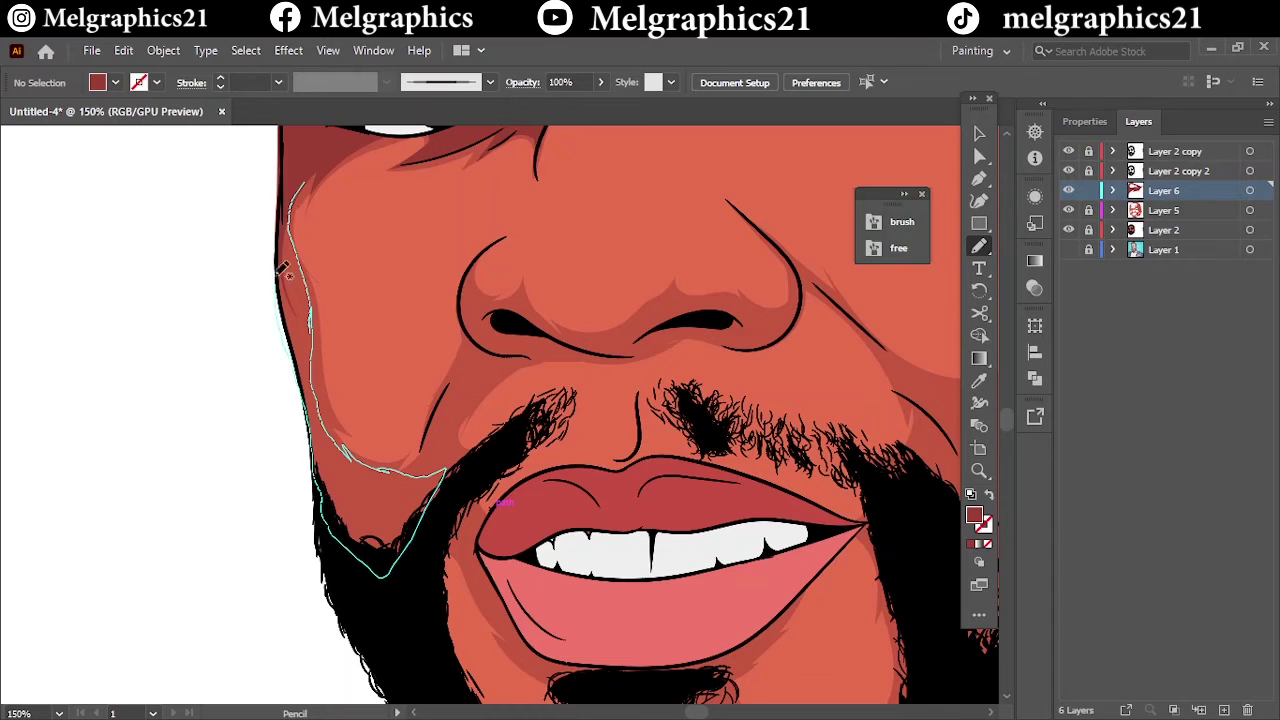
Step: Shade the left cheek edge and around and under the nostrils
{"action": "left_click_drag", "start_coordinate": [282, 270], "coordinate": [282, 272]}
{"action": "scroll", "coordinate": [557, 340], "scroll_direction": "up", "scroll_amount": 2}
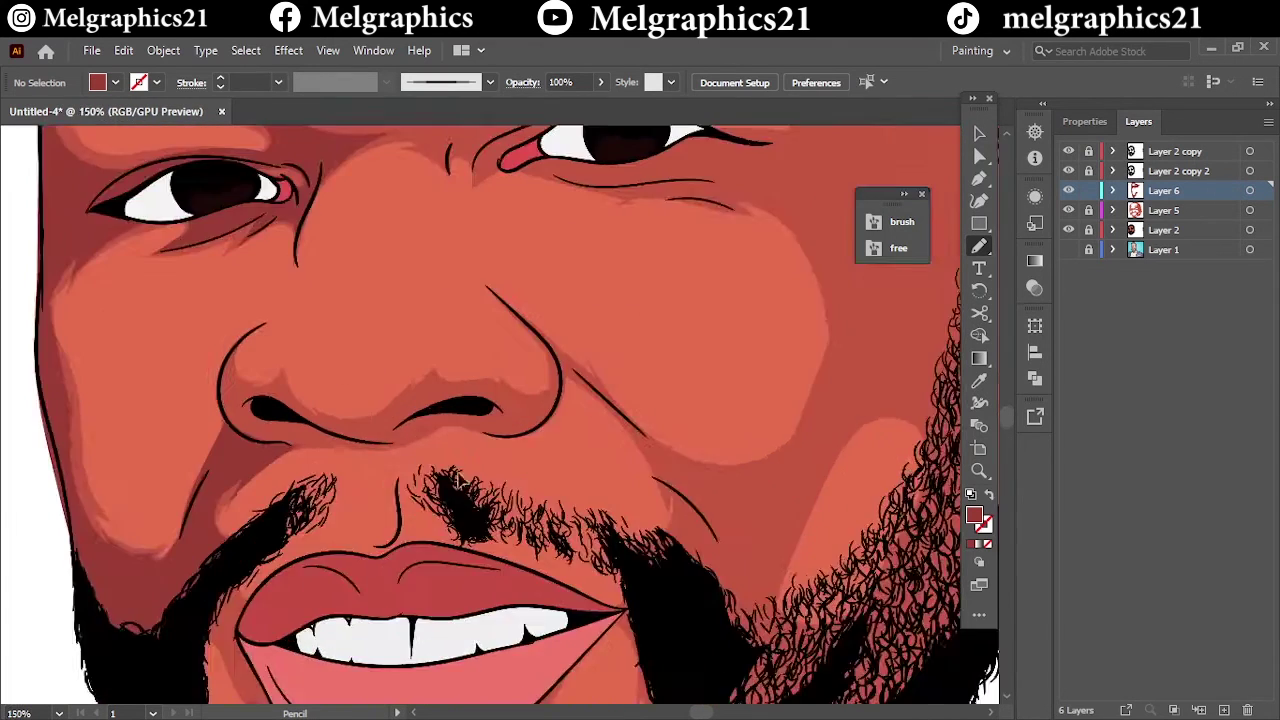
{"action": "left_click_drag", "start_coordinate": [236, 345], "coordinate": [200, 425]}
{"action": "left_click_drag", "start_coordinate": [352, 452], "coordinate": [355, 460]}
{"action": "left_click_drag", "start_coordinate": [222, 370], "coordinate": [258, 432]}
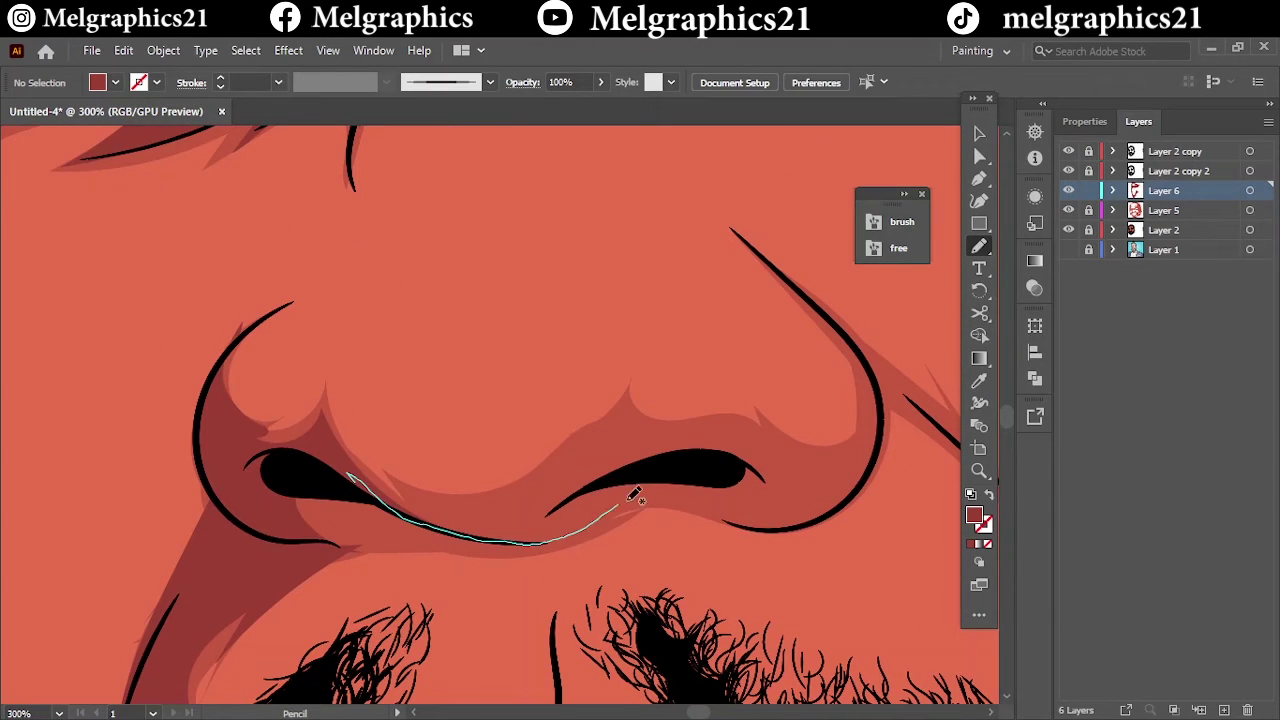
{"action": "left_click_drag", "start_coordinate": [415, 492], "coordinate": [405, 485]}
{"action": "left_click_drag", "start_coordinate": [535, 507], "coordinate": [758, 452]}
Step: Add shadows beside the lips and on the chin next to the beard
{"action": "left_click_drag", "start_coordinate": [727, 519], "coordinate": [733, 527]}
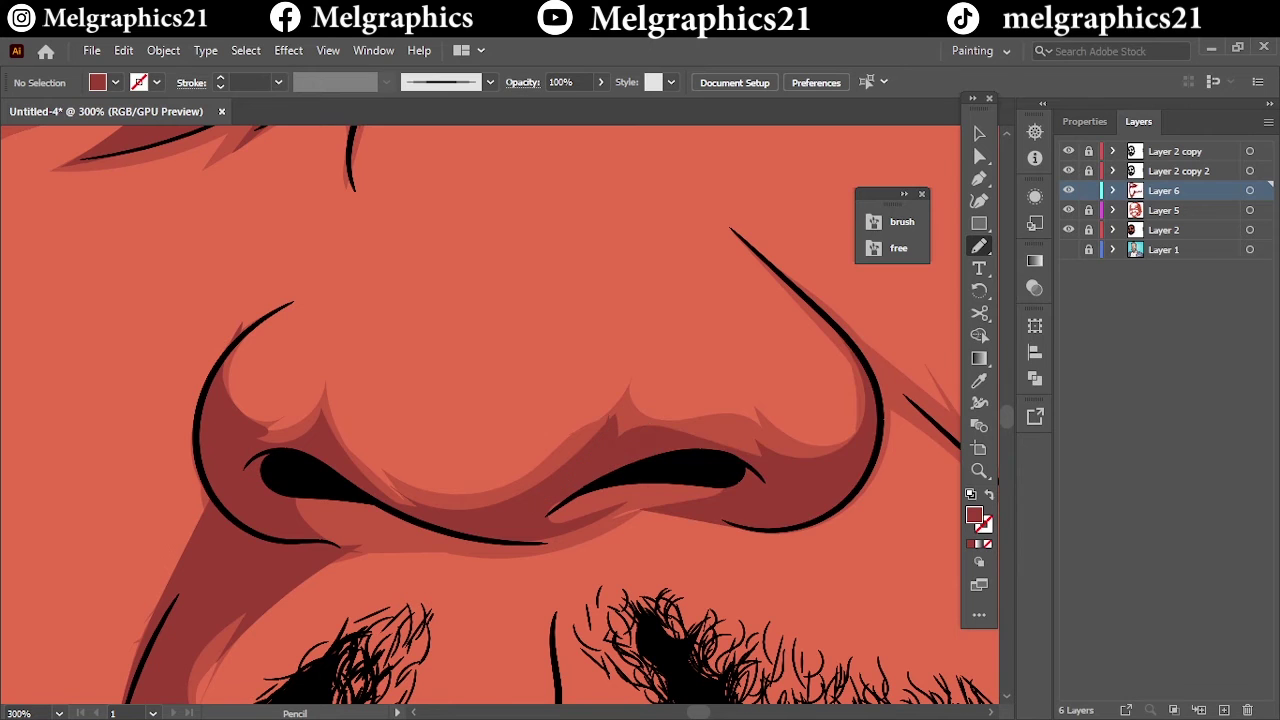
{"action": "scroll", "coordinate": [600, 450], "scroll_direction": "down", "scroll_amount": 2}
{"action": "left_click_drag", "start_coordinate": [320, 403], "coordinate": [447, 537]}
{"action": "left_click_drag", "start_coordinate": [333, 352], "coordinate": [333, 352]}
{"action": "scroll", "coordinate": [500, 400], "scroll_direction": "down", "scroll_amount": 5}
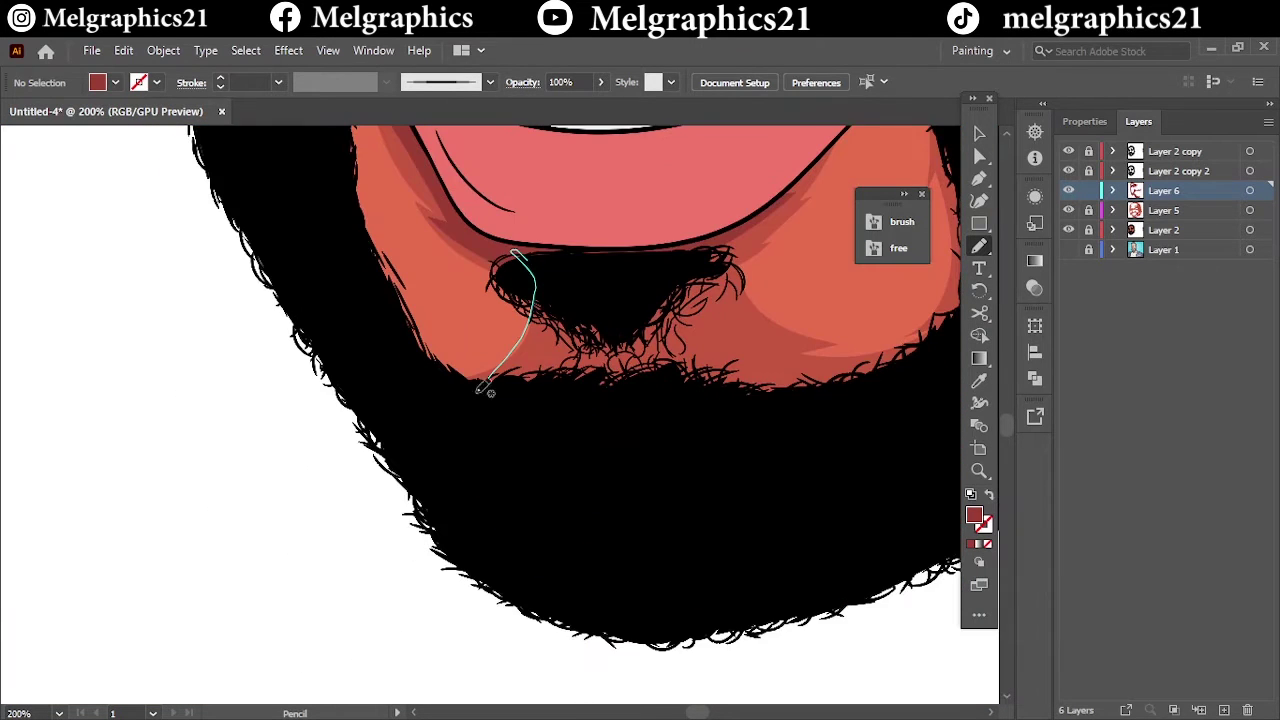
{"action": "left_click_drag", "start_coordinate": [500, 275], "coordinate": [486, 386]}
{"action": "scroll", "coordinate": [486, 386], "scroll_direction": "down", "scroll_amount": 3}
{"action": "scroll", "coordinate": [480, 480], "scroll_direction": "up", "scroll_amount": 2}
{"action": "left_click_drag", "start_coordinate": [385, 630], "coordinate": [478, 480]}
{"action": "scroll", "coordinate": [478, 480], "scroll_direction": "down", "scroll_amount": 4}
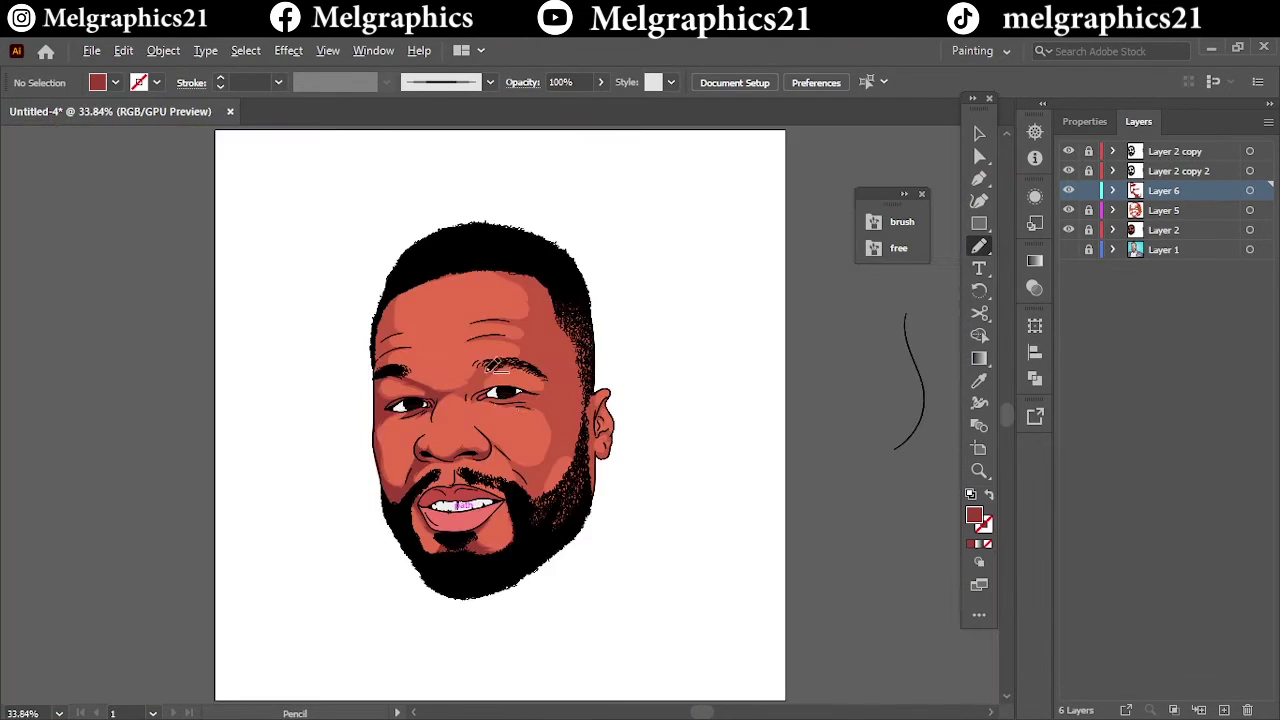
{"action": "scroll", "coordinate": [500, 408], "scroll_direction": "up", "scroll_amount": 5}
Step: Draw two darker shading shapes along the brow line, then check the whole portrait
{"action": "left_click_drag", "start_coordinate": [840, 238], "coordinate": [572, 424]}
{"action": "left_click_drag", "start_coordinate": [432, 510], "coordinate": [430, 520]}
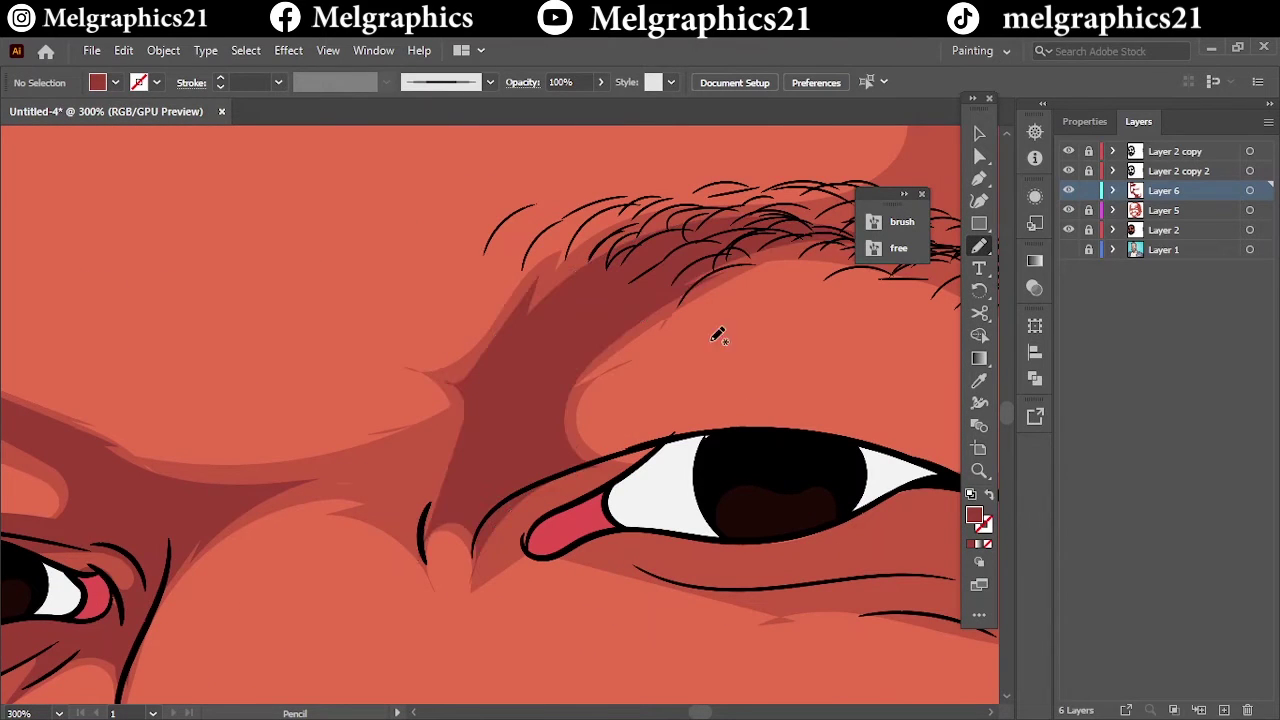
{"action": "mouse_move", "coordinate": [405, 400]}
{"action": "left_mouse_down"}
{"action": "mouse_move", "coordinate": [220, 523]}
{"action": "mouse_move", "coordinate": [400, 400]}
{"action": "left_mouse_up"}
{"action": "key", "text": "ctrl+0"}
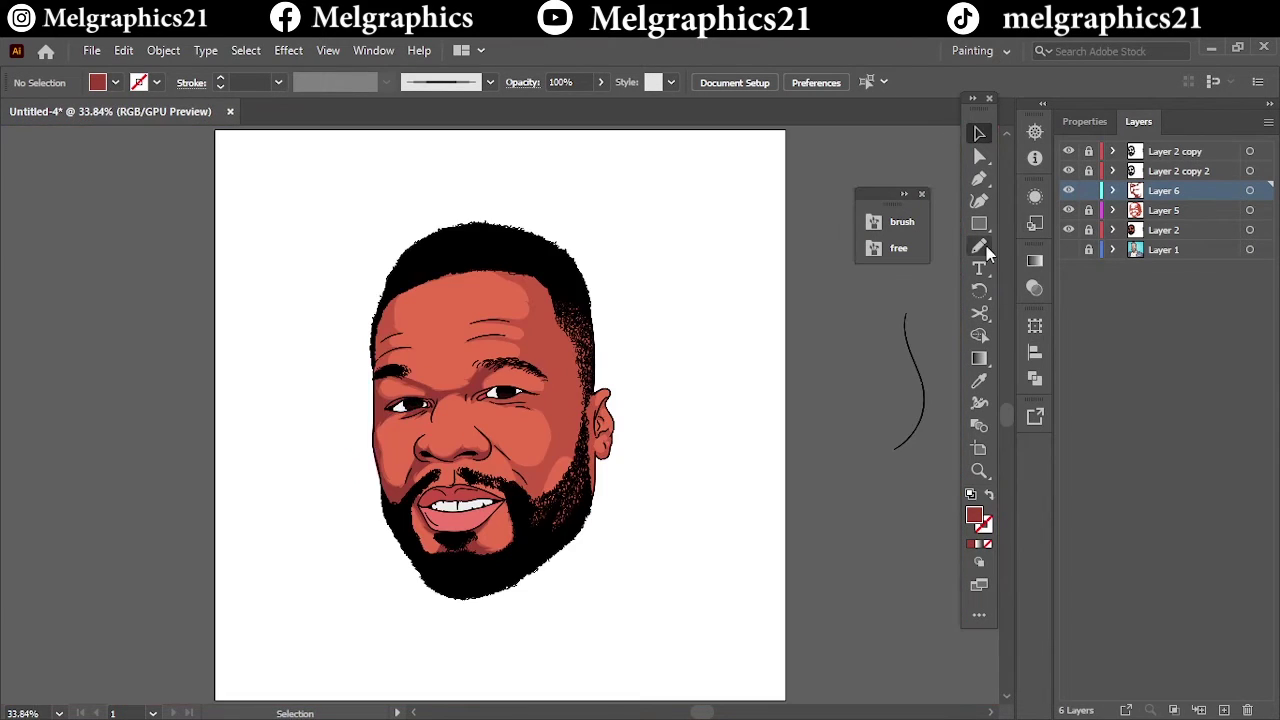
{"action": "left_click", "coordinate": [980, 247]}
{"action": "scroll", "coordinate": [505, 393], "scroll_direction": "up", "scroll_amount": 6}
{"action": "scroll", "coordinate": [505, 393], "scroll_direction": "down", "scroll_amount": 1}
Step: Trace darker shading around the eyelids and upward beside the left eyebrow
{"action": "left_click_drag", "start_coordinate": [300, 455], "coordinate": [285, 465]}
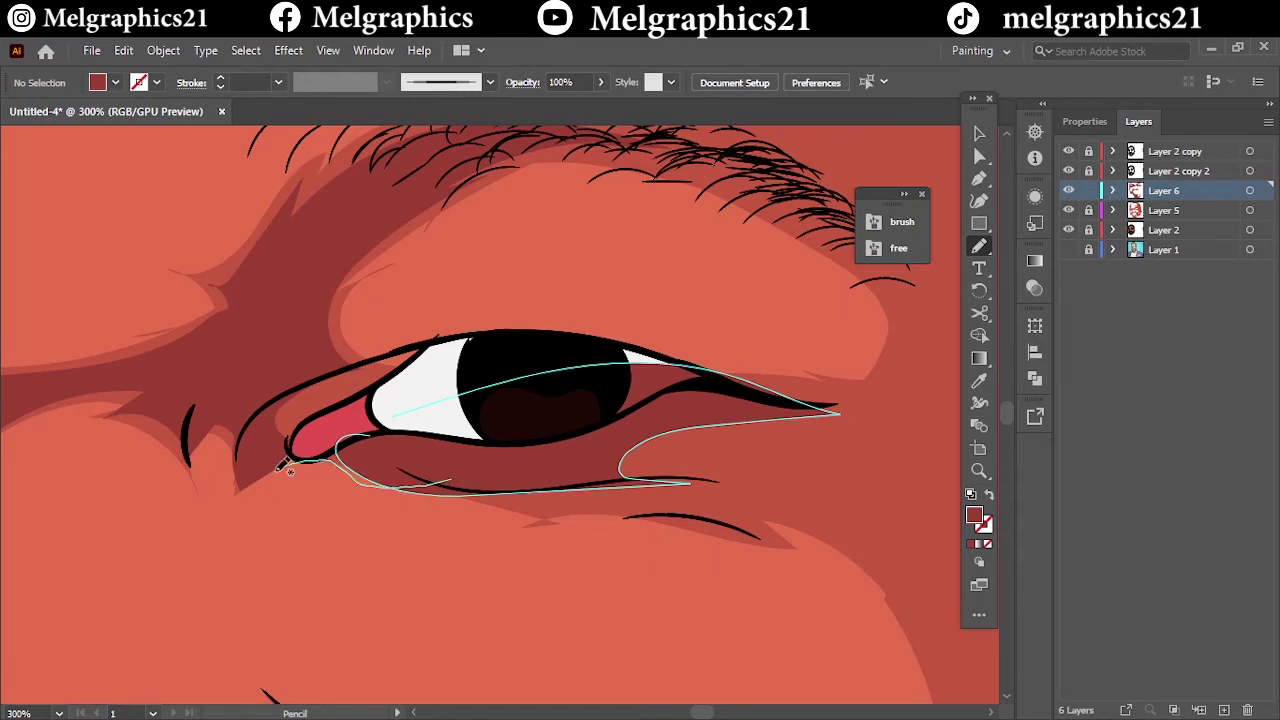
{"action": "key", "text": "ctrl+0"}
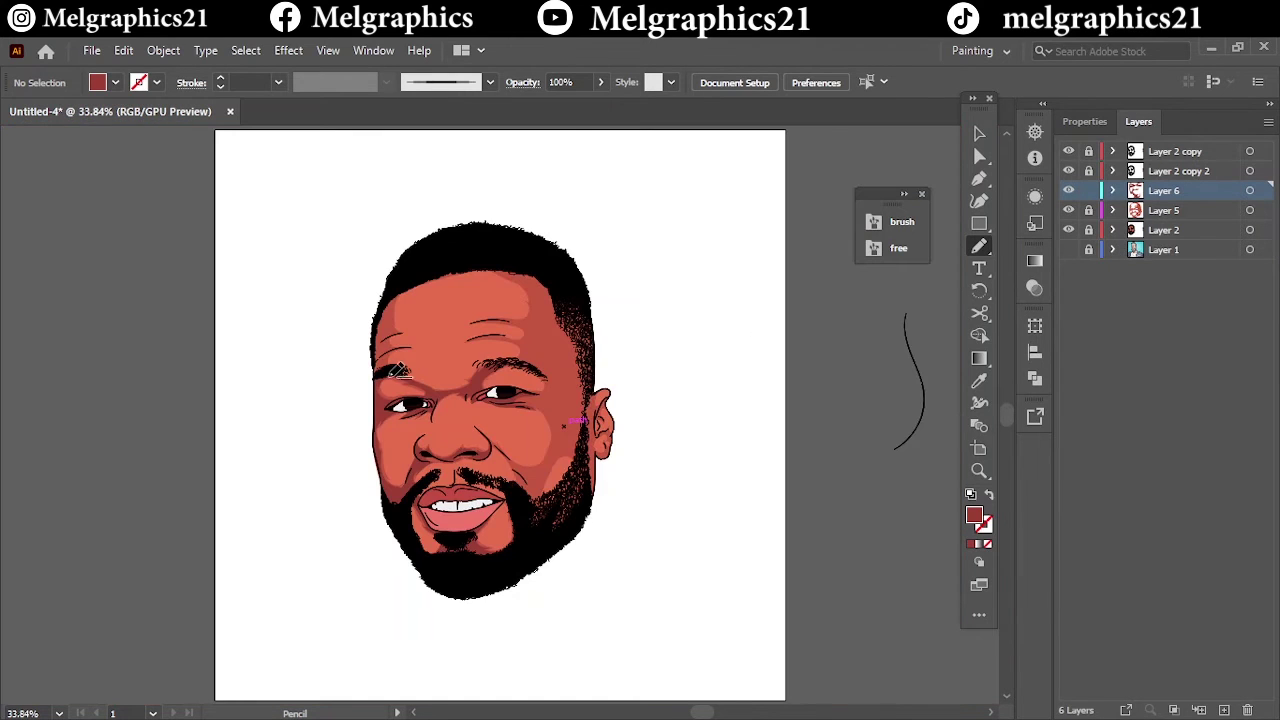
{"action": "scroll", "coordinate": [398, 370], "scroll_direction": "up", "scroll_amount": 5}
{"action": "left_click_drag", "start_coordinate": [420, 580], "coordinate": [386, 416]}
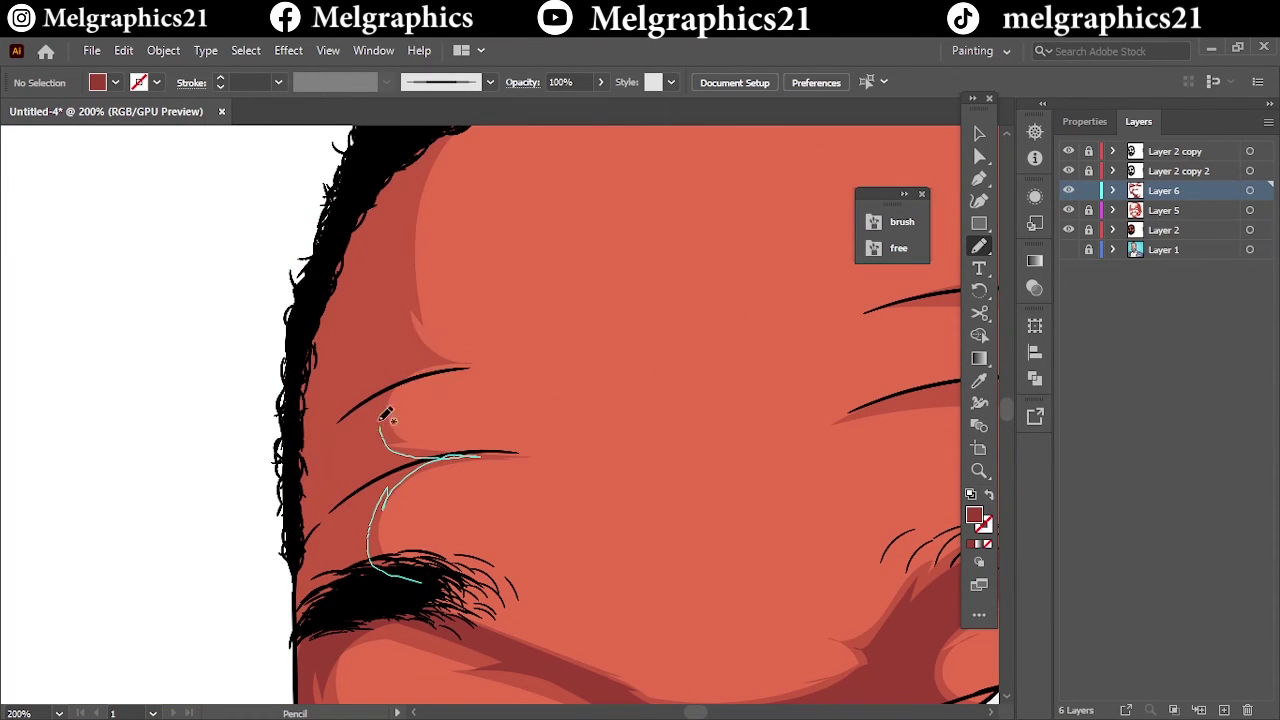
{"action": "left_click_drag", "start_coordinate": [313, 333], "coordinate": [318, 336]}
Step: Shade the ear lobe, the inside of the ear and the top of the ear
{"action": "key", "text": "ctrl+0"}
{"action": "scroll", "coordinate": [809, 349], "scroll_direction": "up", "scroll_amount": 5}
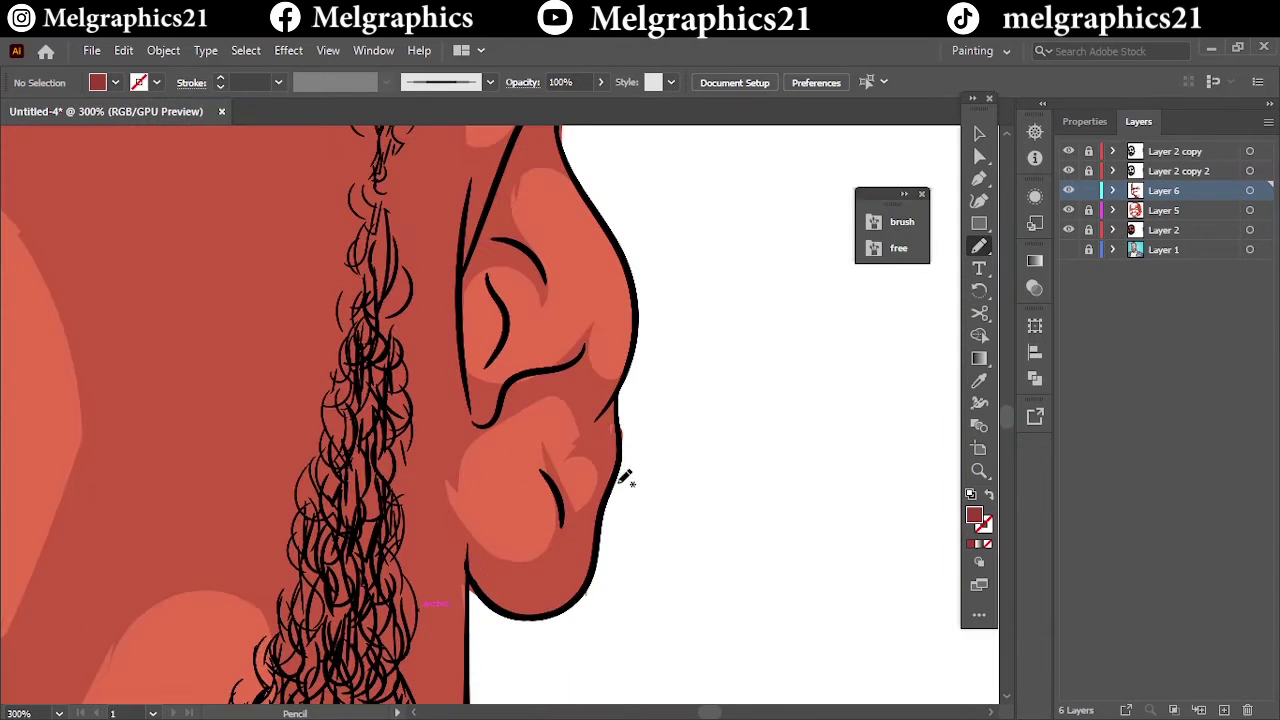
{"action": "left_click_drag", "start_coordinate": [560, 492], "coordinate": [610, 438]}
{"action": "left_click_drag", "start_coordinate": [612, 425], "coordinate": [485, 355]}
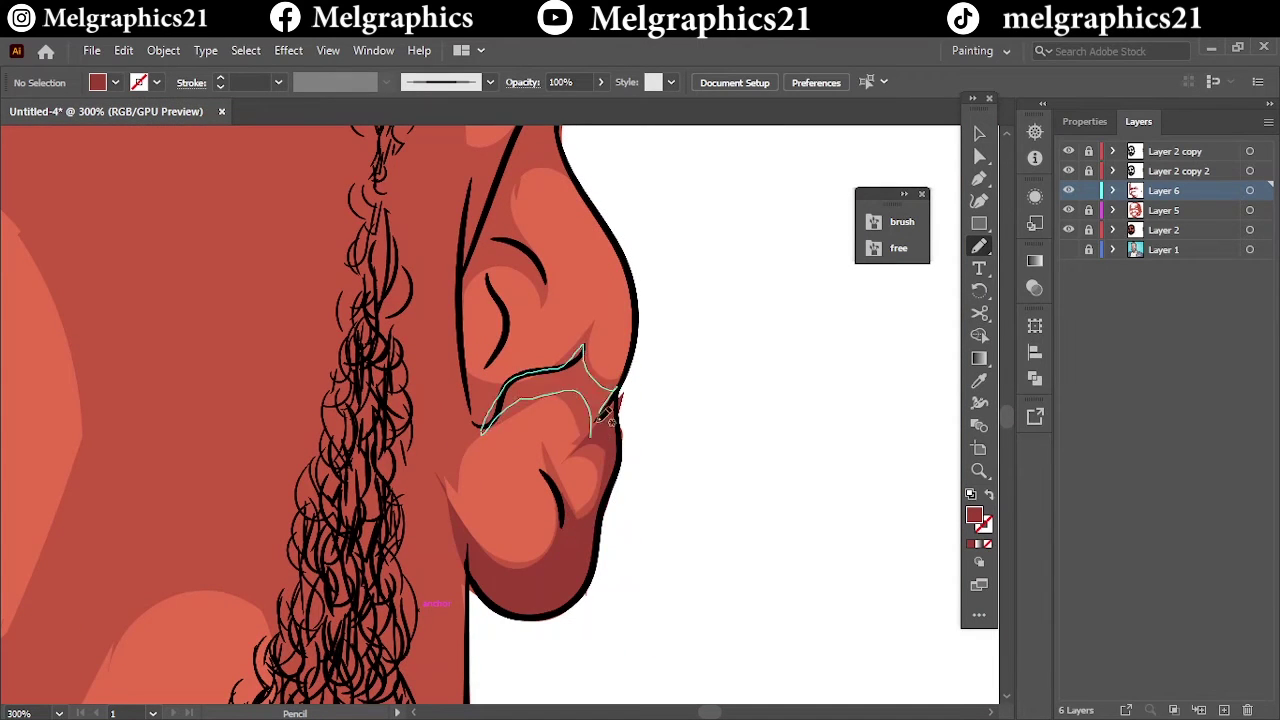
{"action": "left_click_drag", "start_coordinate": [470, 288], "coordinate": [540, 130]}
{"action": "scroll", "coordinate": [480, 400], "scroll_direction": "up", "scroll_amount": 5}
{"action": "left_click_drag", "start_coordinate": [580, 318], "coordinate": [500, 435]}
{"action": "key", "text": "ctrl+0"}
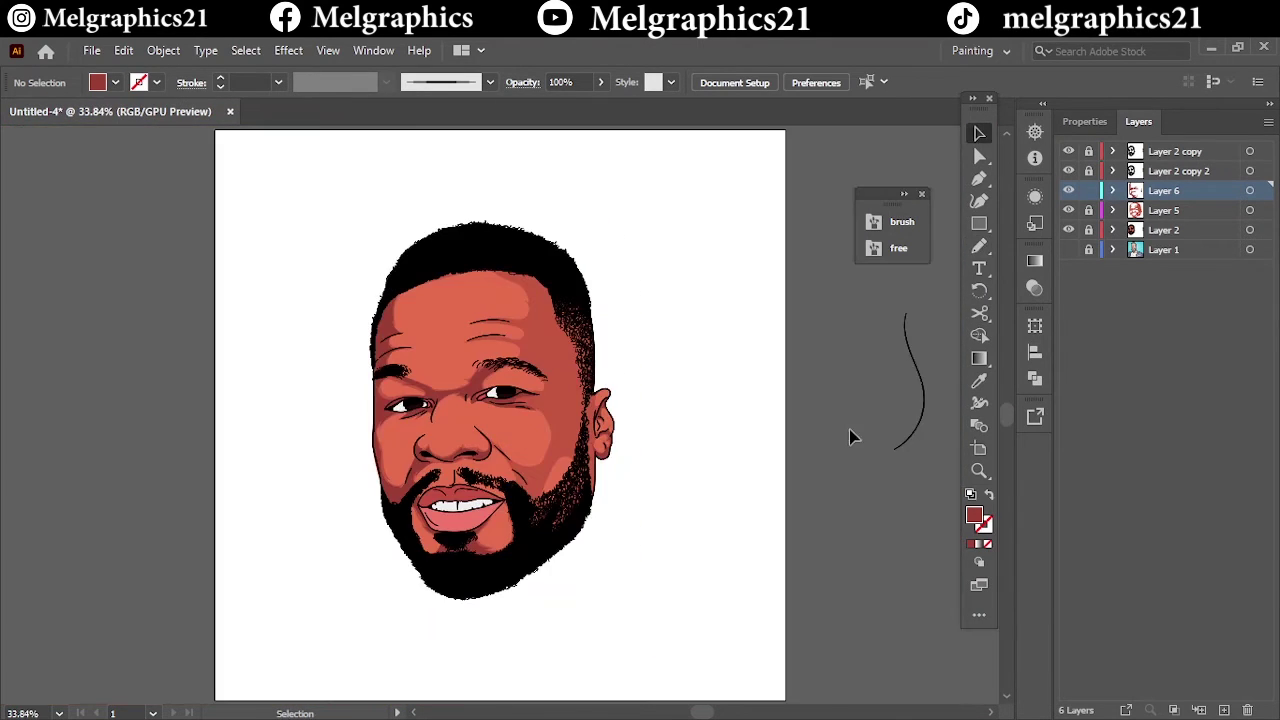
Step: Add Layer 7 and set a darker shading fill colour for the Pencil
{"action": "left_click", "coordinate": [1224, 710]}
{"action": "key", "text": "i"}
{"action": "key", "text": "ctrl+equal"}
{"action": "key", "text": "ctrl+equal"}
{"action": "double_click", "coordinate": [974, 515]}
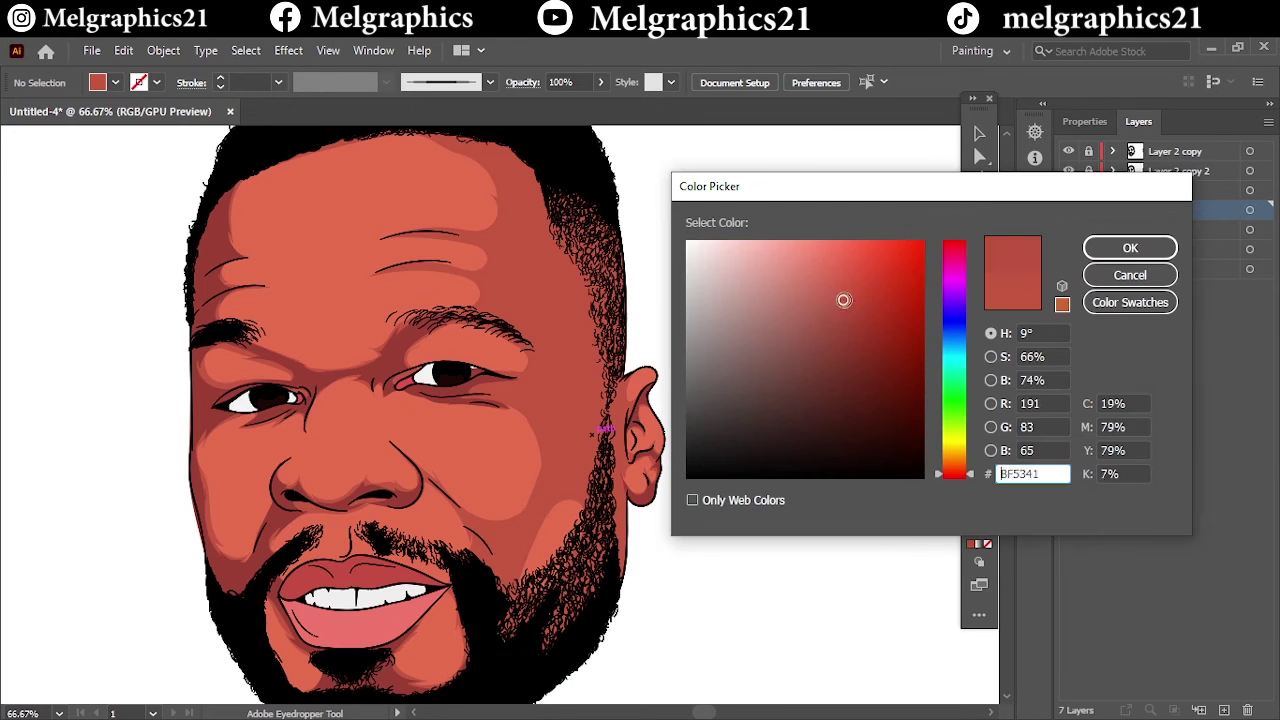
{"action": "key", "text": "Return"}
{"action": "key", "text": "n"}
{"action": "key", "text": "ctrl+equal"}
{"action": "key", "text": "ctrl+equal"}
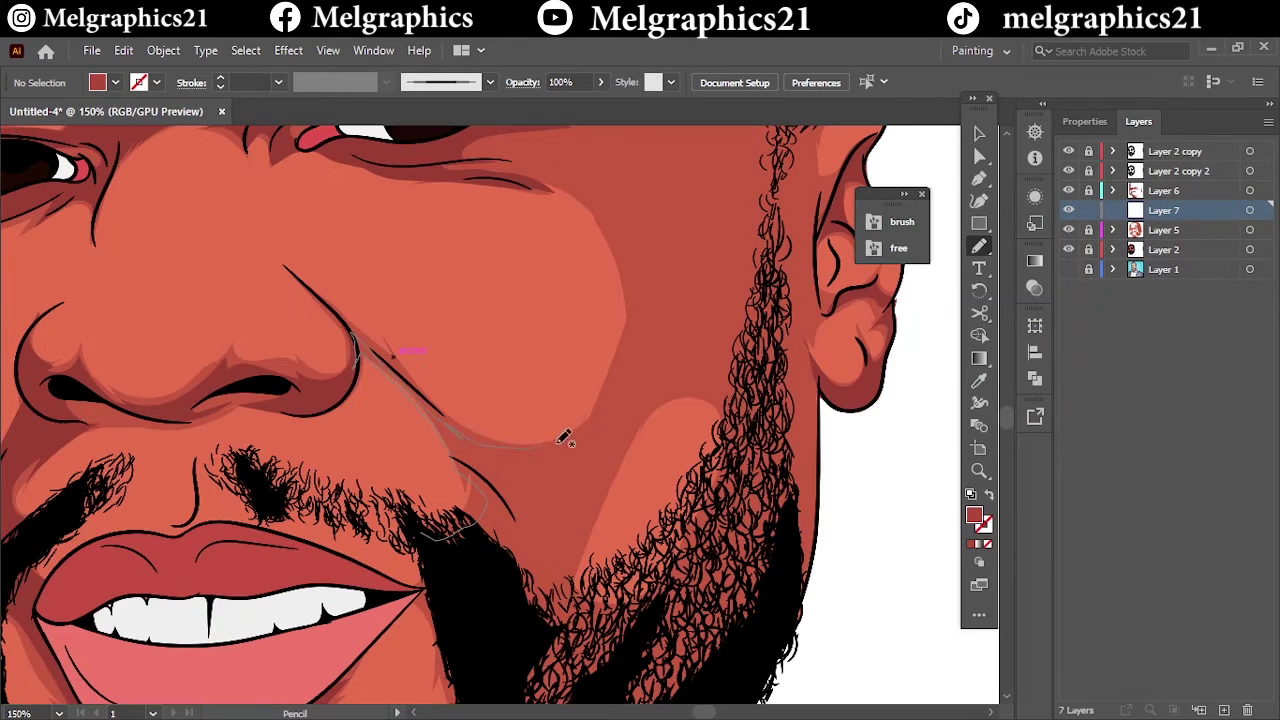
Step: Draw darker red Pencil shading over the right temple and cheek on Layer 7
{"action": "key", "text": "ctrl+0"}
{"action": "key", "text": "ctrl+1"}
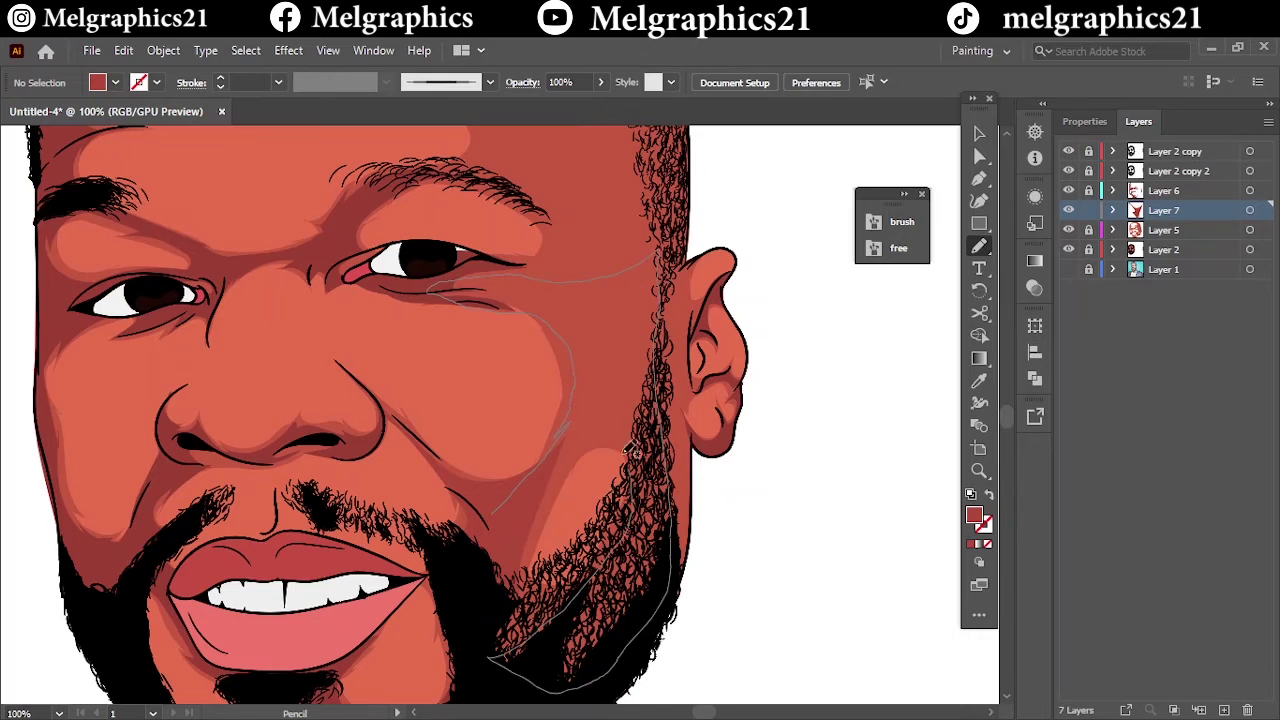
{"action": "key", "text": "ctrl+0"}
{"action": "scroll", "coordinate": [500, 255], "scroll_direction": "up", "scroll_amount": 5}
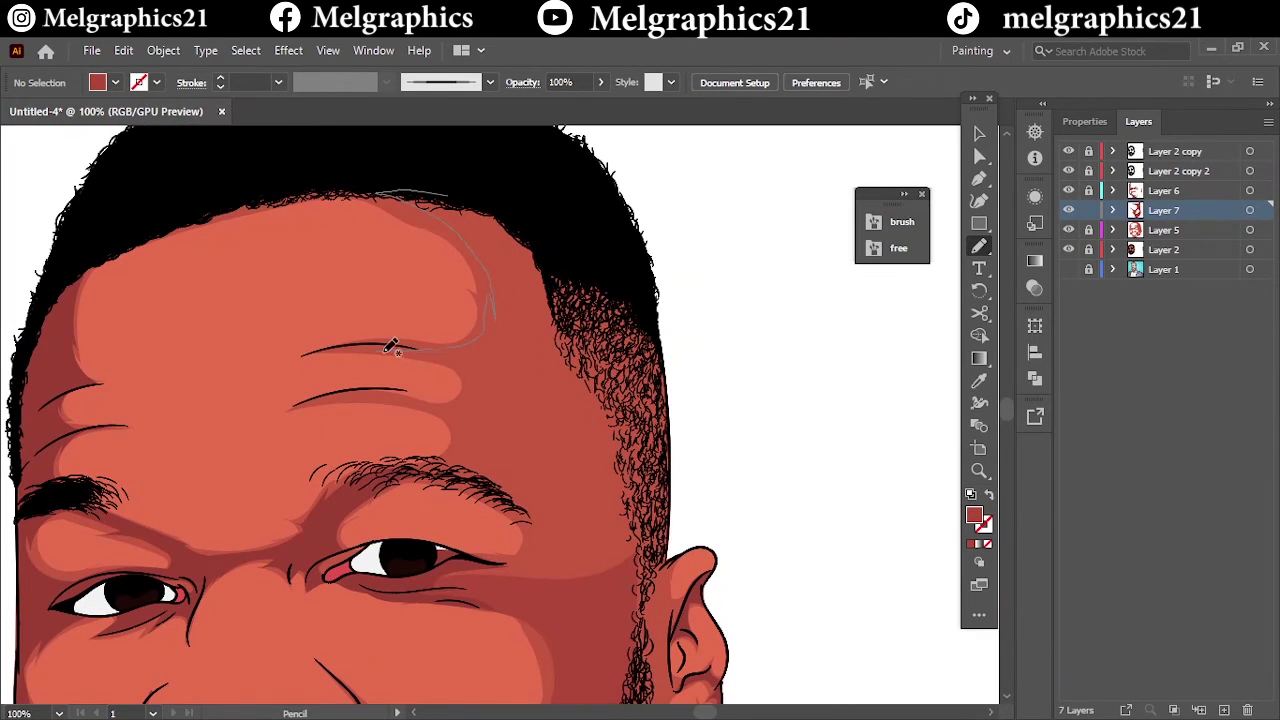
{"action": "left_click_drag", "start_coordinate": [528, 423], "coordinate": [571, 500]}
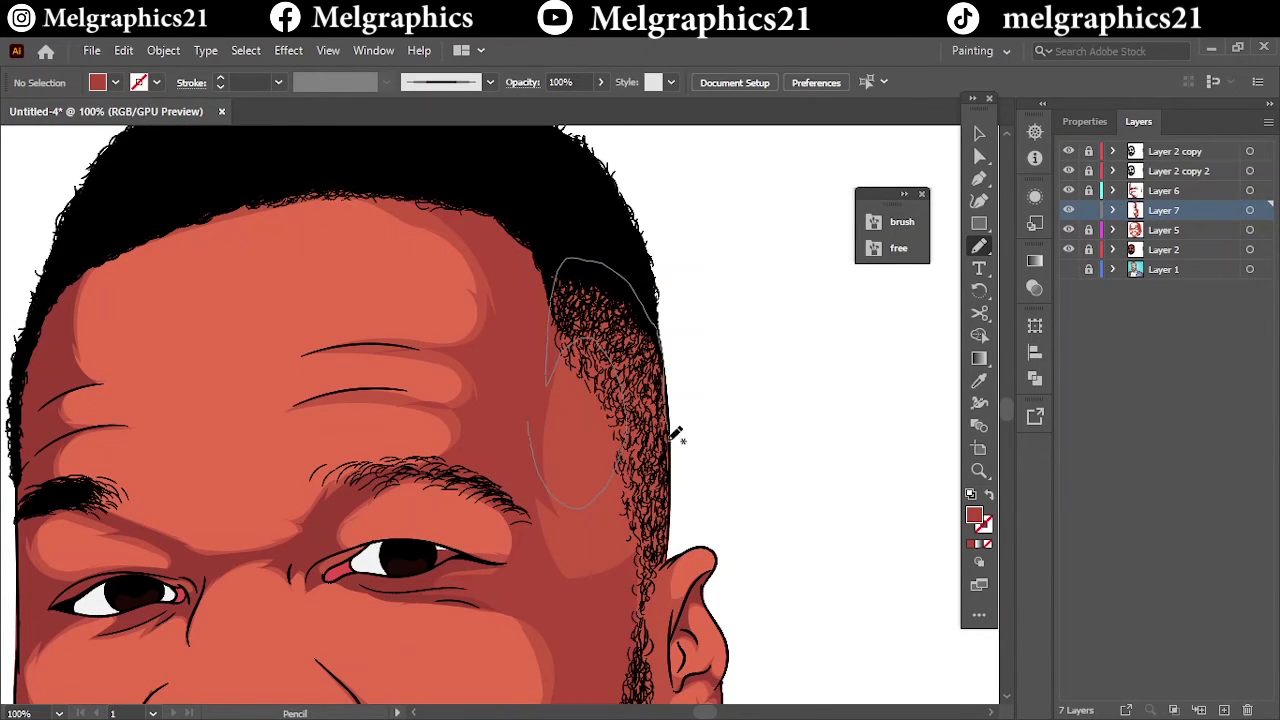
{"action": "key", "text": "ctrl+0"}
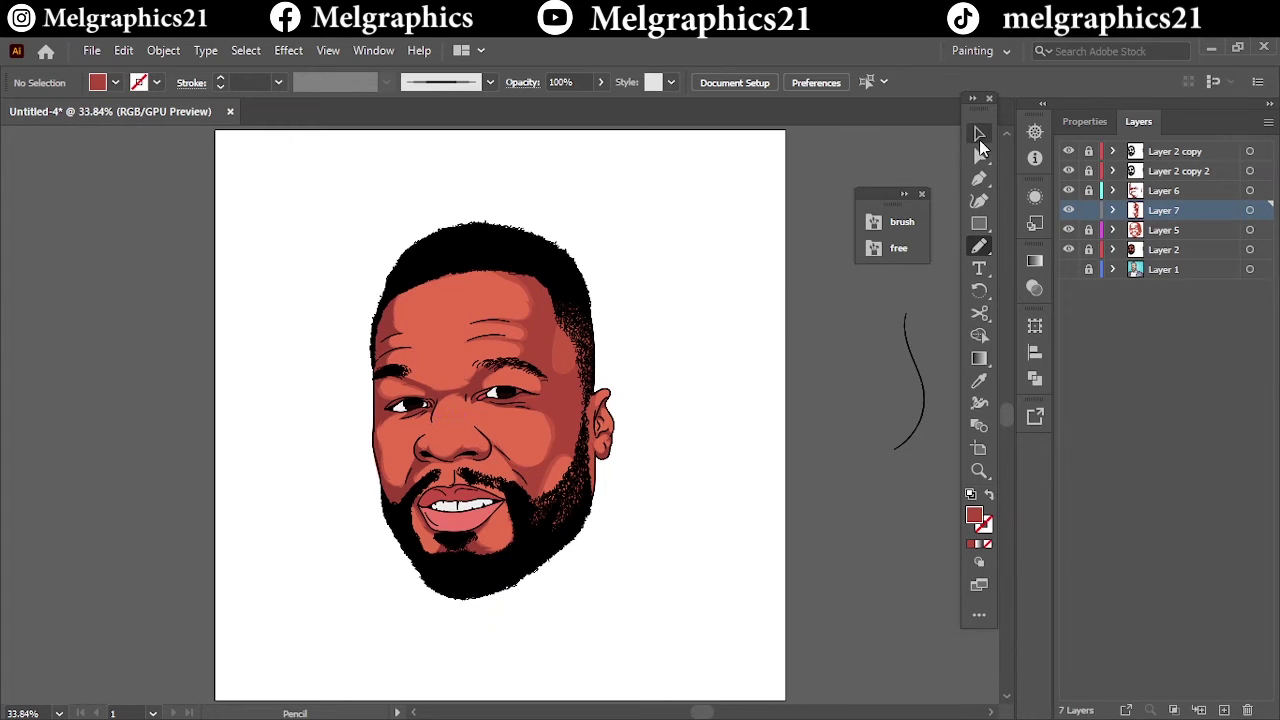
{"action": "left_click", "coordinate": [979, 136]}
{"action": "scroll", "coordinate": [546, 334], "scroll_direction": "up", "scroll_amount": 2}
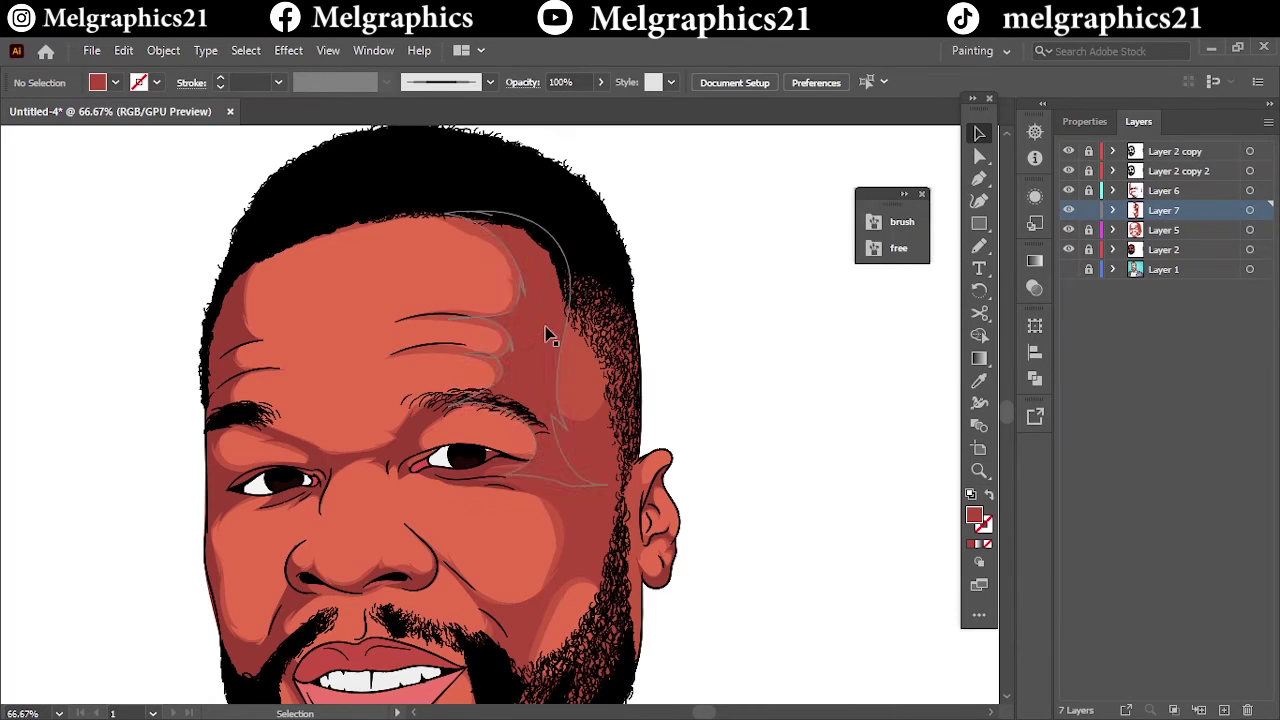
{"action": "key", "text": "n"}
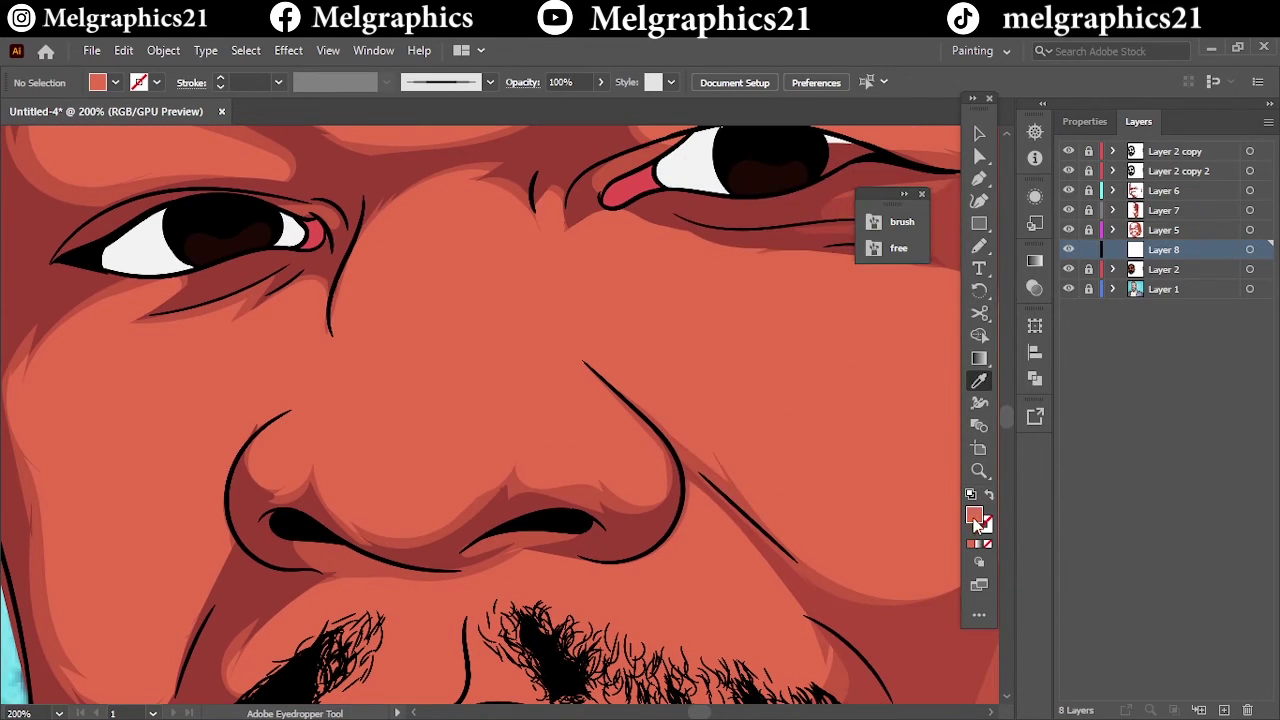
Step: Set the fill to #D8634C and paint mid-tone shapes over the nose and cheek
{"action": "double_click", "coordinate": [973, 515]}
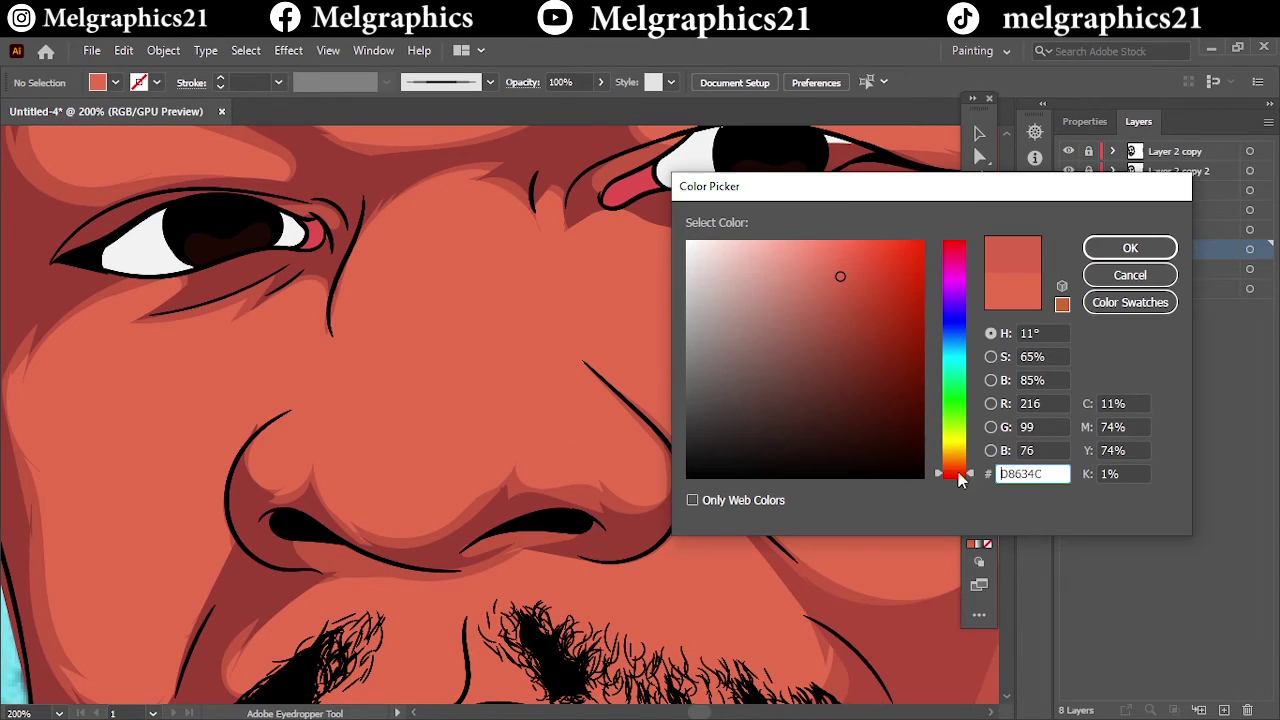
{"action": "left_click", "coordinate": [1130, 248]}
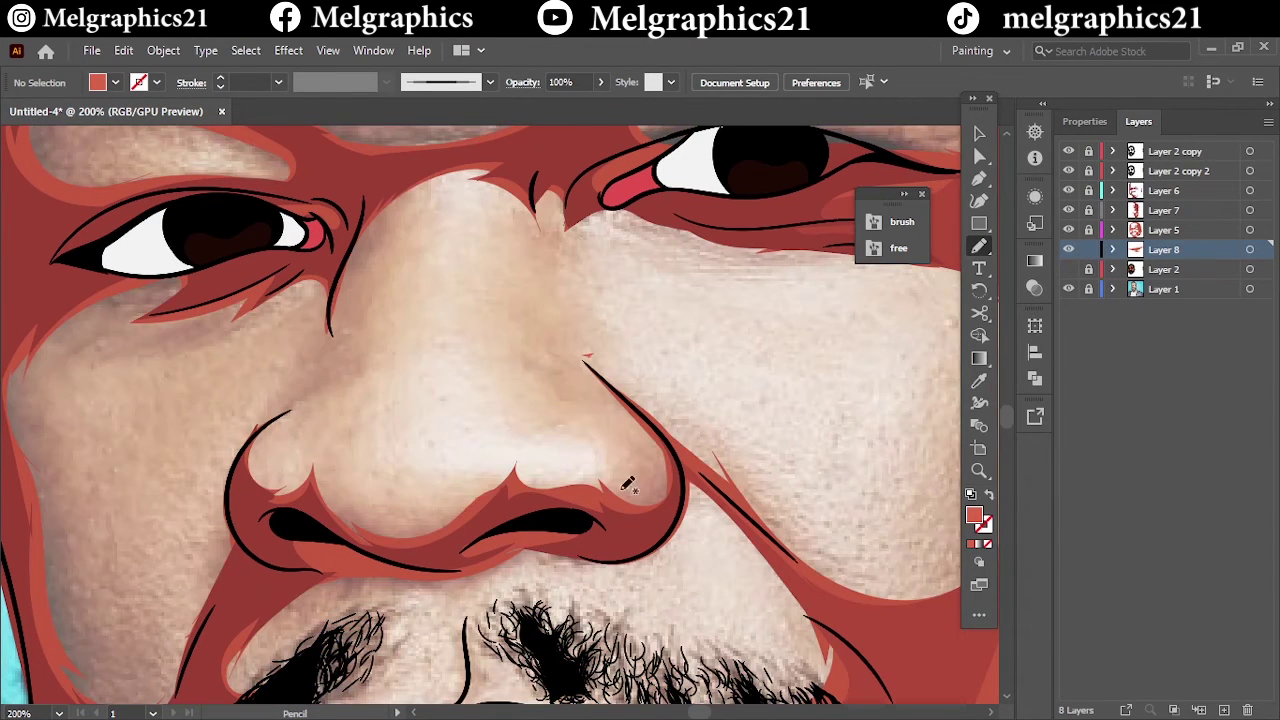
{"action": "left_click_drag", "start_coordinate": [558, 378], "coordinate": [525, 185]}
{"action": "left_click_drag", "start_coordinate": [385, 270], "coordinate": [440, 160]}
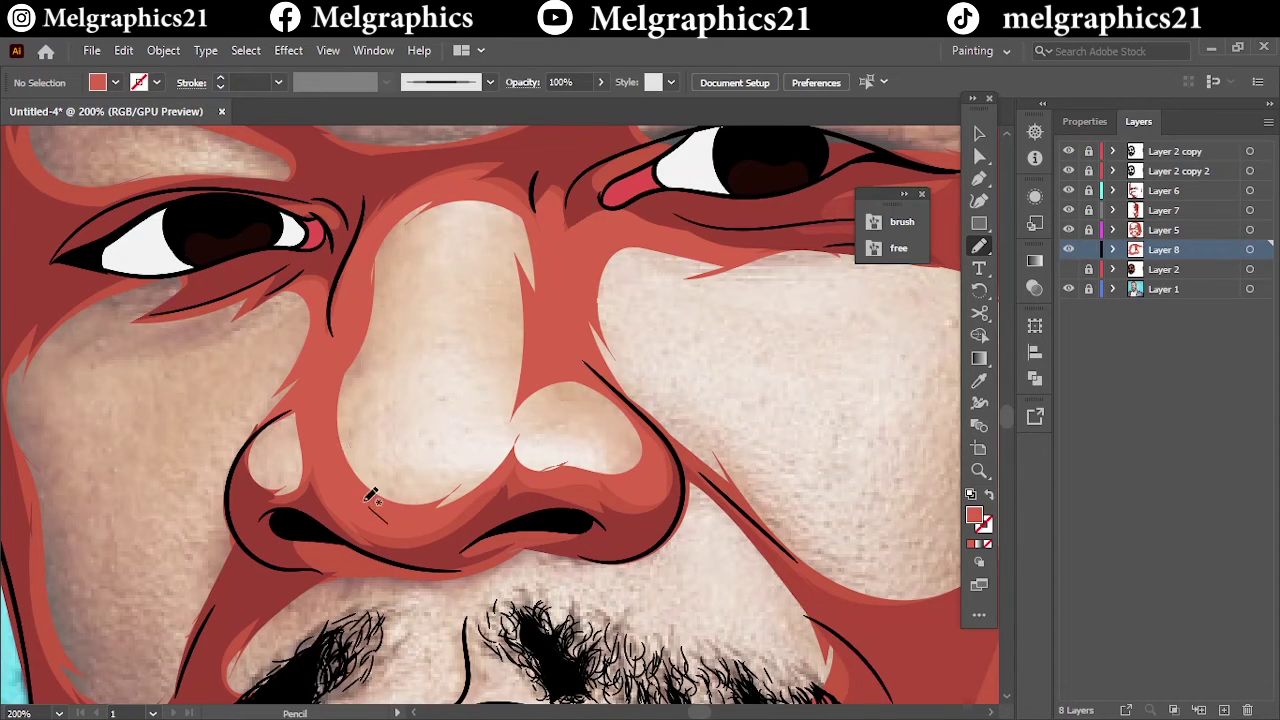
{"action": "key", "text": "ctrl+0"}
{"action": "left_click", "coordinate": [1068, 288]}
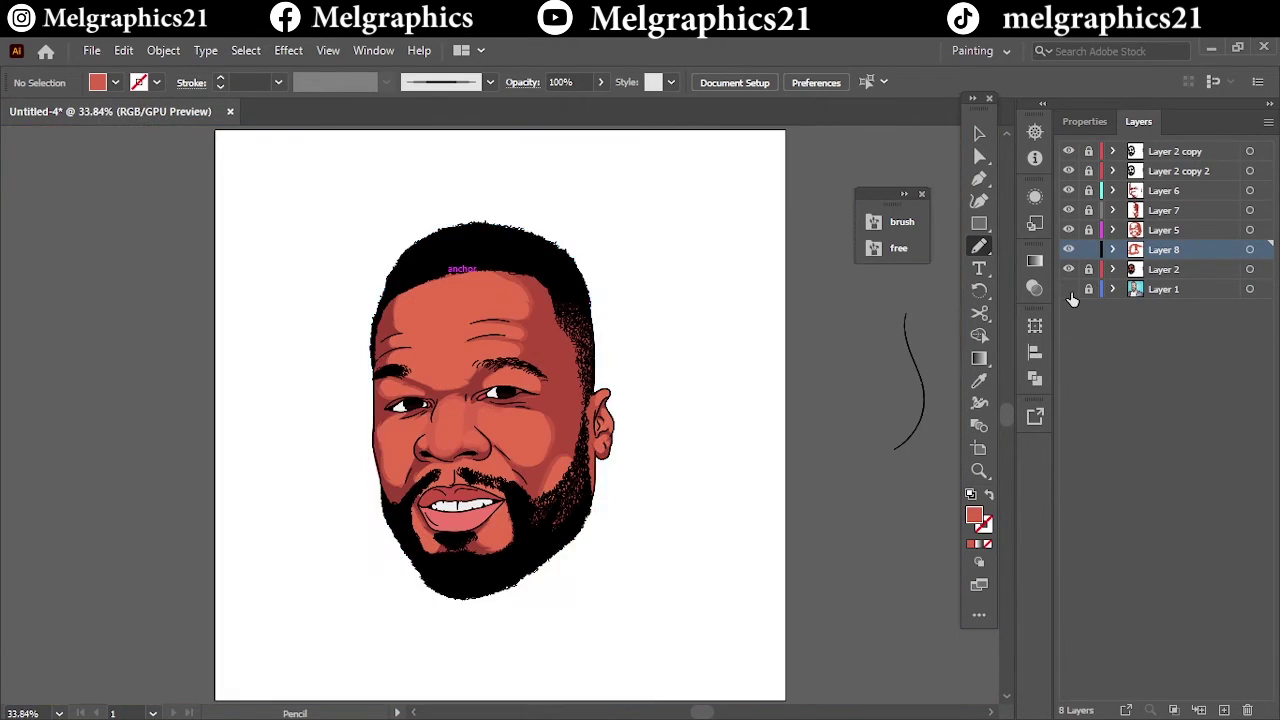
{"action": "scroll", "coordinate": [530, 450], "scroll_direction": "up", "scroll_amount": 3}
{"action": "scroll", "coordinate": [530, 450], "scroll_direction": "up", "scroll_amount": 3}
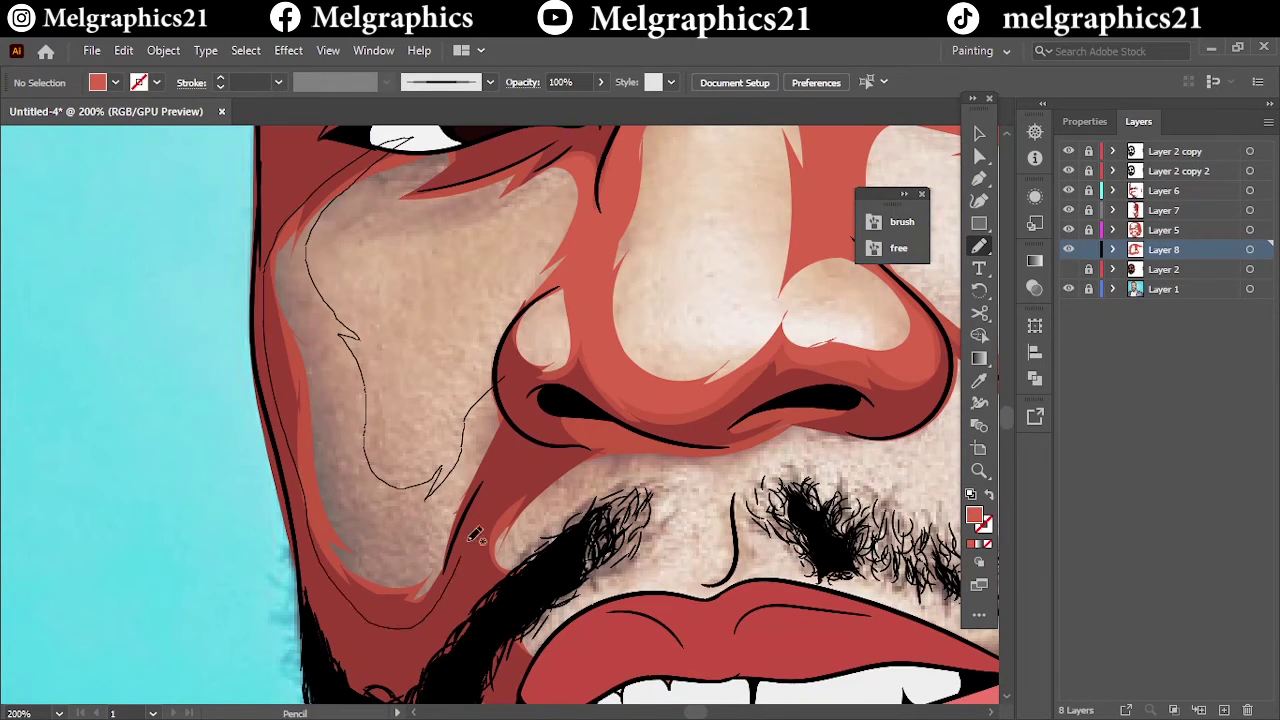
Step: Paint mid-tone around the left cheek highlight, beside the nose and under the nose
{"action": "left_click_drag", "start_coordinate": [362, 350], "coordinate": [325, 210]}
{"action": "left_click_drag", "start_coordinate": [545, 212], "coordinate": [505, 318]}
{"action": "scroll", "coordinate": [511, 349], "scroll_direction": "right", "scroll_amount": 5}
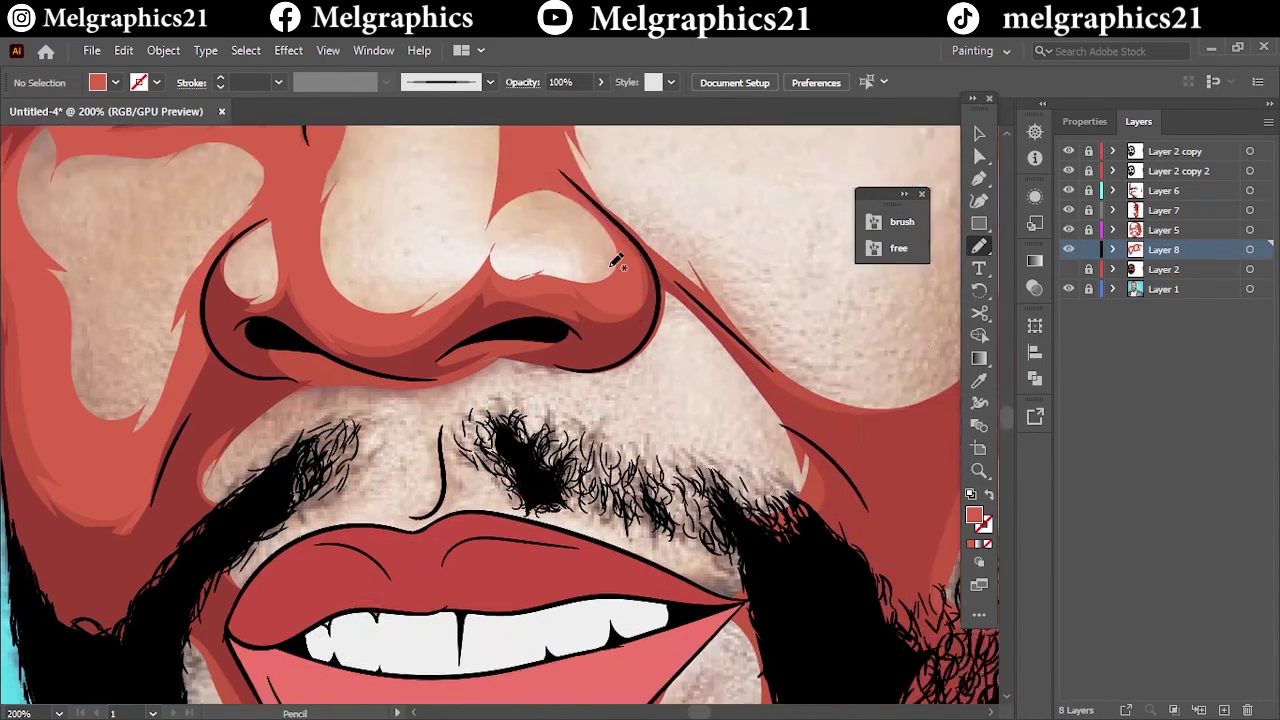
{"action": "scroll", "coordinate": [511, 349], "scroll_direction": "down", "scroll_amount": 5}
{"action": "left_click_drag", "start_coordinate": [300, 330], "coordinate": [347, 308]}
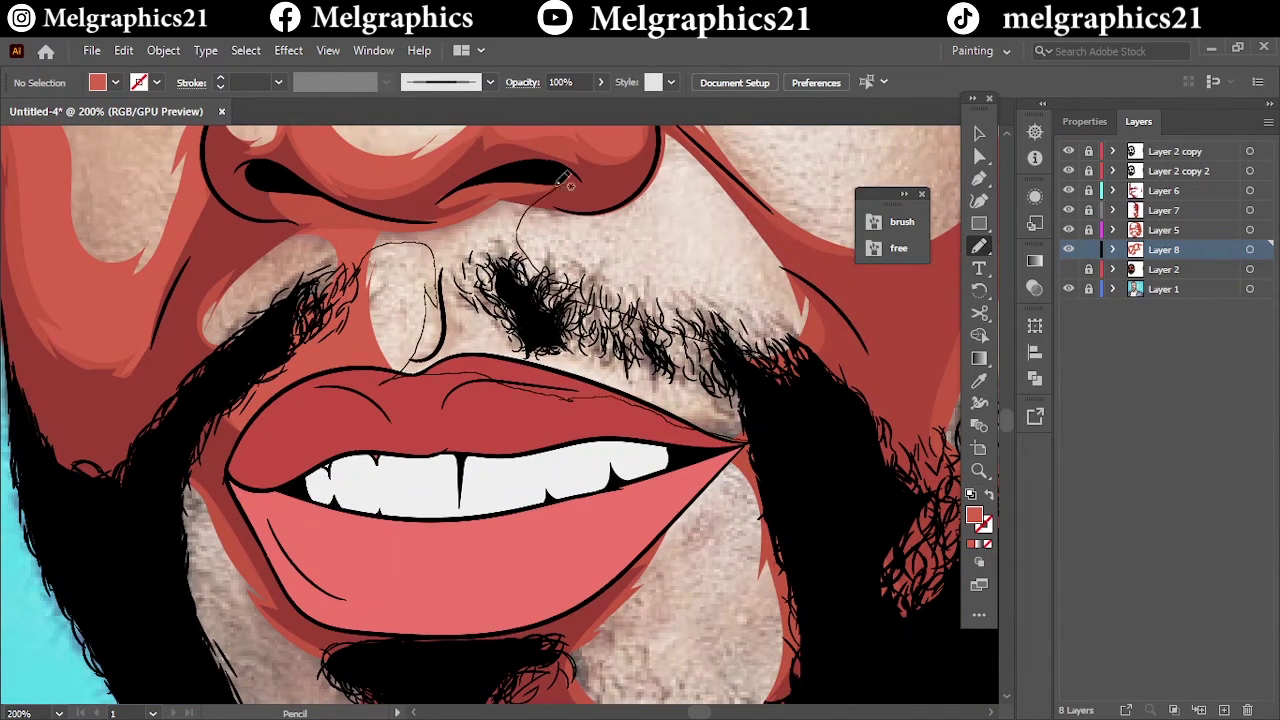
{"action": "left_click_drag", "start_coordinate": [563, 180], "coordinate": [565, 183]}
{"action": "scroll", "coordinate": [563, 180], "scroll_direction": "down", "scroll_amount": 1}
{"action": "scroll", "coordinate": [480, 485], "scroll_direction": "right", "scroll_amount": 3}
Step: Paint mid-tone shapes above the right eye and around the left brow
{"action": "left_click_drag", "start_coordinate": [250, 563], "coordinate": [252, 565]}
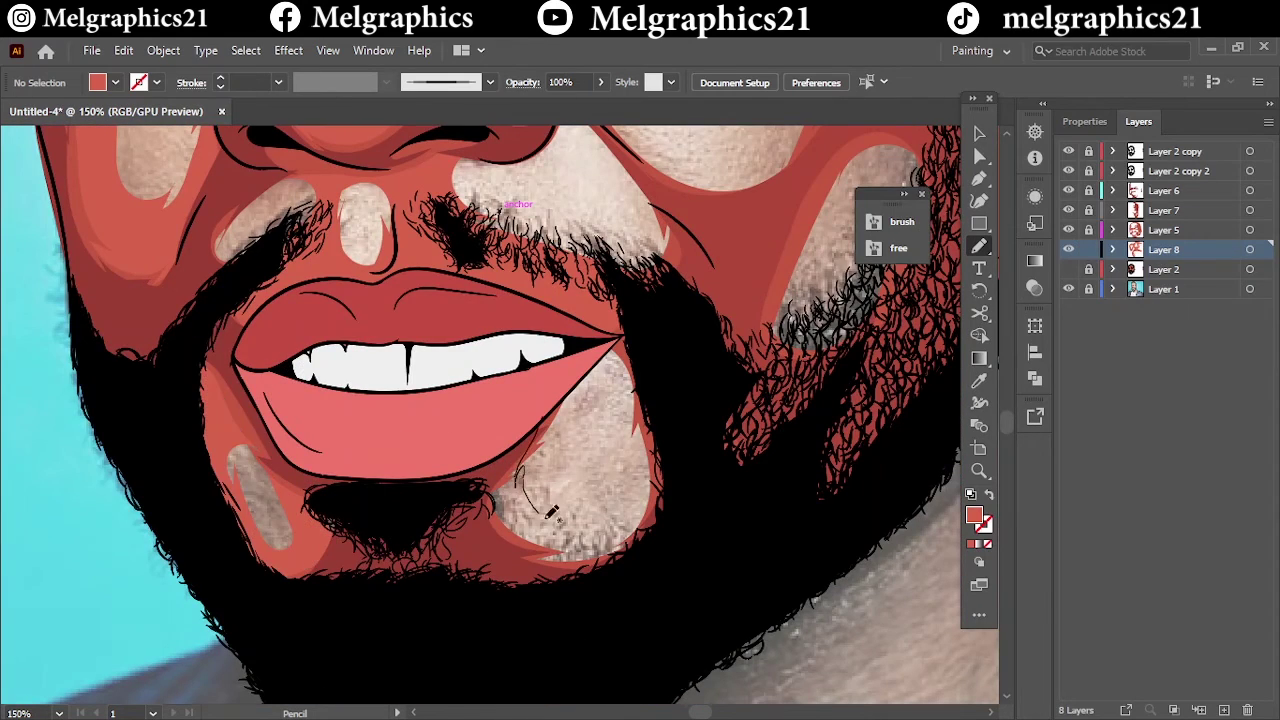
{"action": "scroll", "coordinate": [709, 277], "scroll_direction": "up", "scroll_amount": 5}
{"action": "scroll", "coordinate": [672, 236], "scroll_direction": "up", "scroll_amount": 1}
{"action": "left_click_drag", "start_coordinate": [645, 482], "coordinate": [647, 484]}
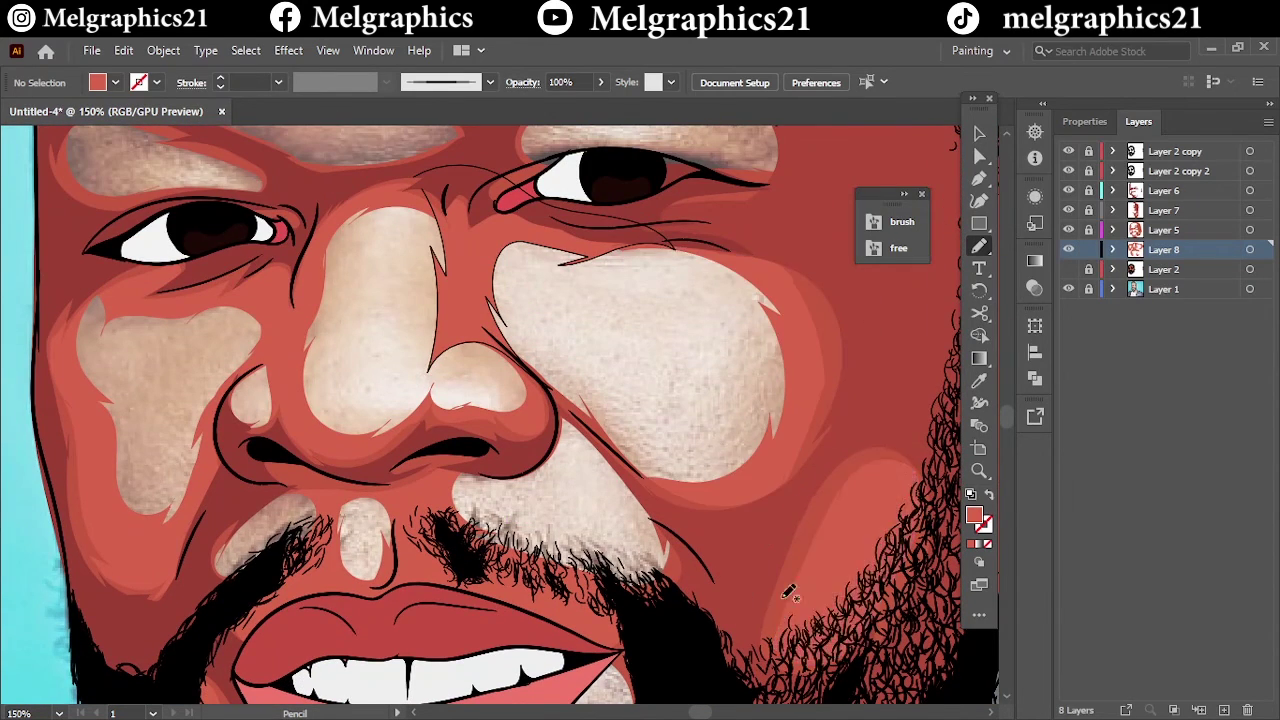
{"action": "scroll", "coordinate": [549, 402], "scroll_direction": "up", "scroll_amount": 5}
{"action": "left_click_drag", "start_coordinate": [648, 398], "coordinate": [645, 404]}
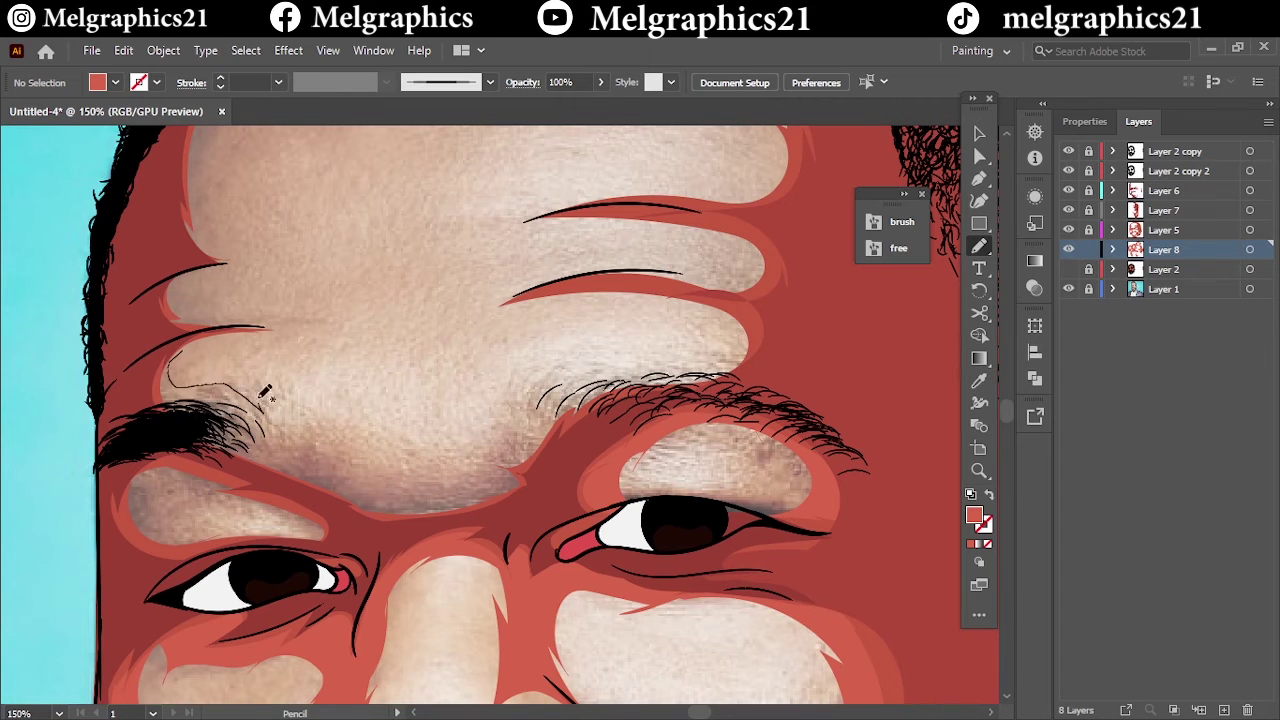
{"action": "left_click_drag", "start_coordinate": [754, 300], "coordinate": [365, 465]}
Step: Paint mid-tone around the forehead highlights, redoing one shape, and hide the reference photo
{"action": "key", "text": "ctrl+0"}
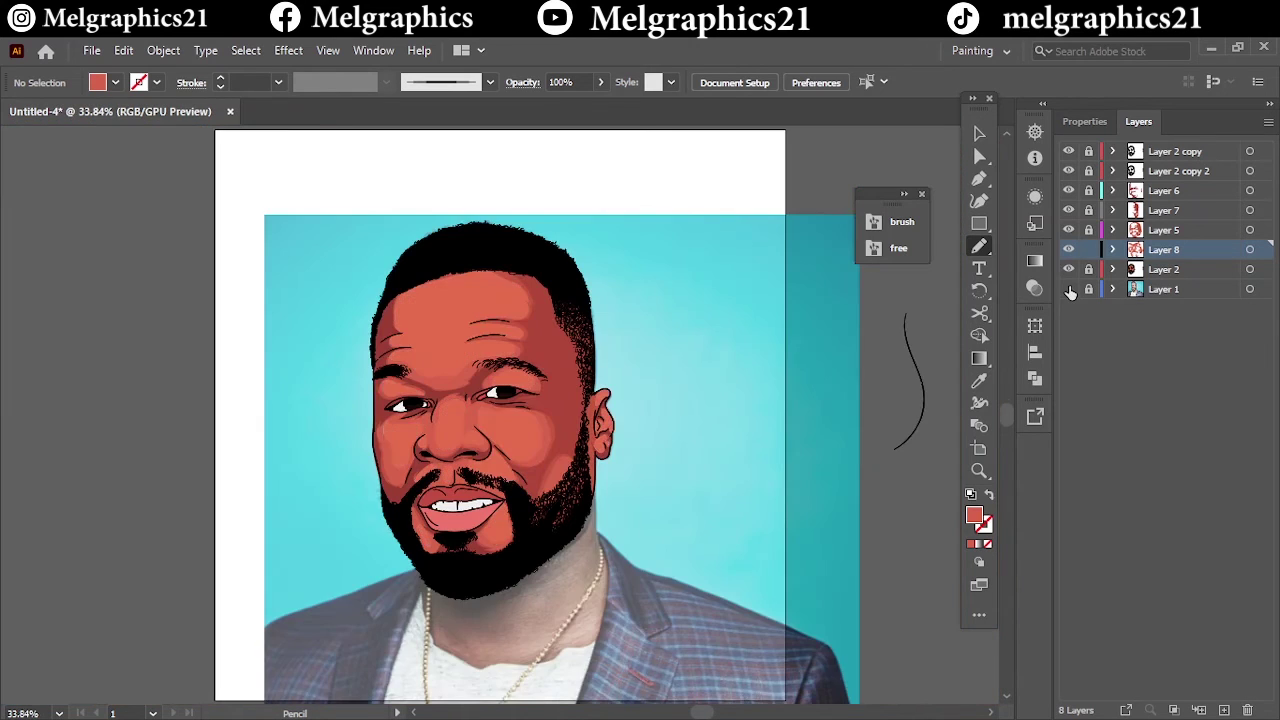
{"action": "scroll", "coordinate": [365, 230], "scroll_direction": "up", "scroll_amount": 3}
{"action": "left_click_drag", "start_coordinate": [470, 418], "coordinate": [428, 366]}
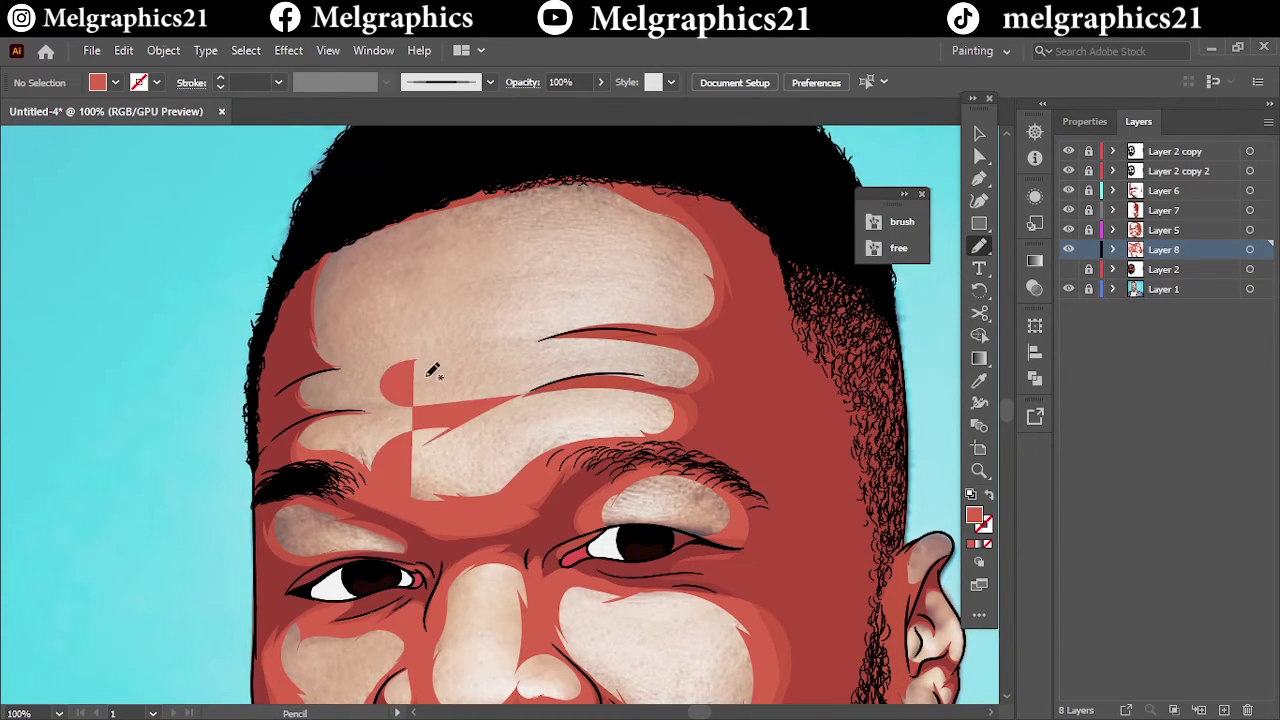
{"action": "key", "text": "ctrl+z"}
{"action": "left_click_drag", "start_coordinate": [630, 197], "coordinate": [590, 333]}
{"action": "left_click_drag", "start_coordinate": [464, 427], "coordinate": [548, 450]}
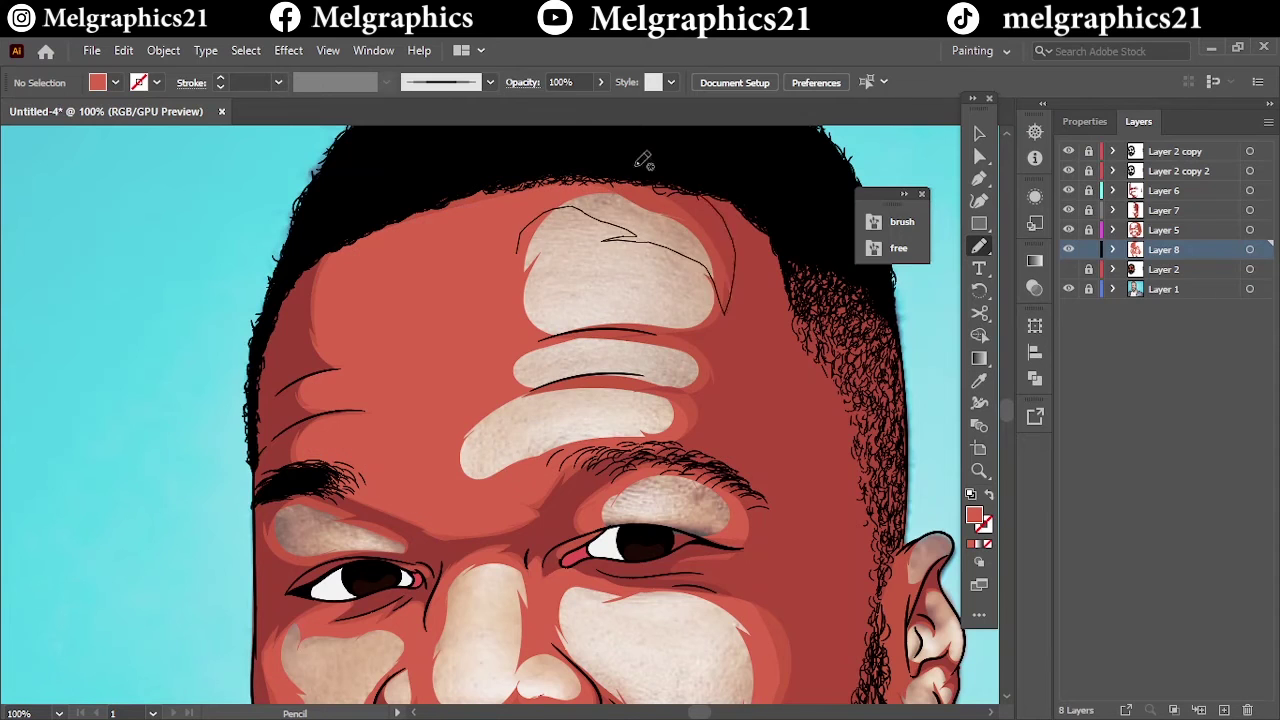
{"action": "key", "text": "ctrl+0"}
{"action": "left_click", "coordinate": [1068, 289]}
Step: Add Layer 9 above the base skin layer and set a lighter orange fill
{"action": "left_click", "coordinate": [1163, 269]}
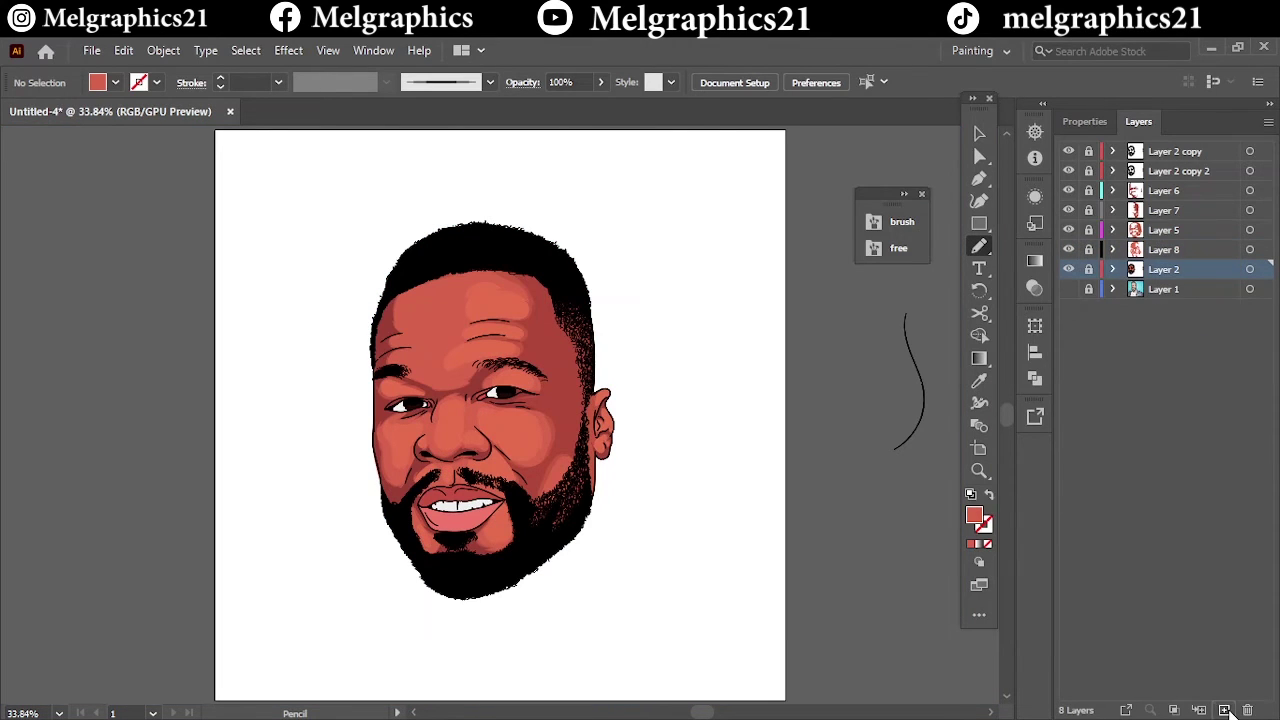
{"action": "left_click", "coordinate": [1227, 709]}
{"action": "key", "text": "ctrl+1"}
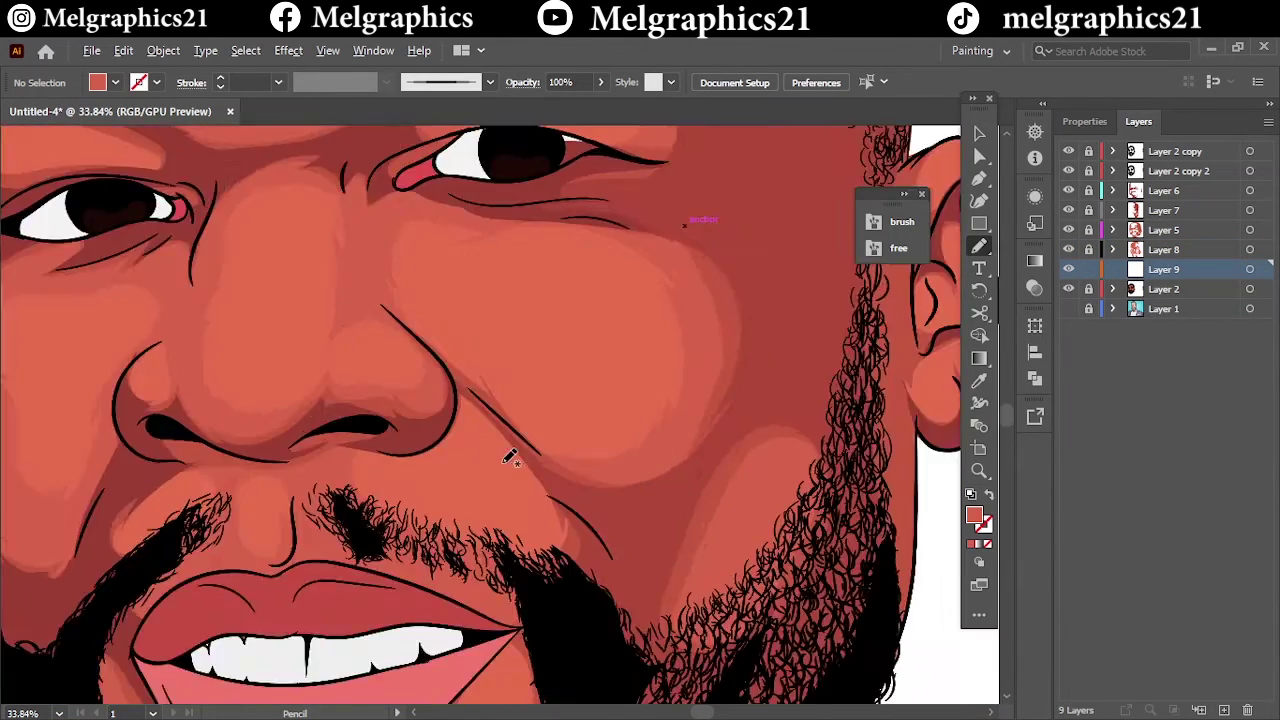
{"action": "key", "text": "i"}
{"action": "double_click", "coordinate": [974, 515]}
{"action": "left_click", "coordinate": [1172, 275]}
{"action": "key", "text": "n"}
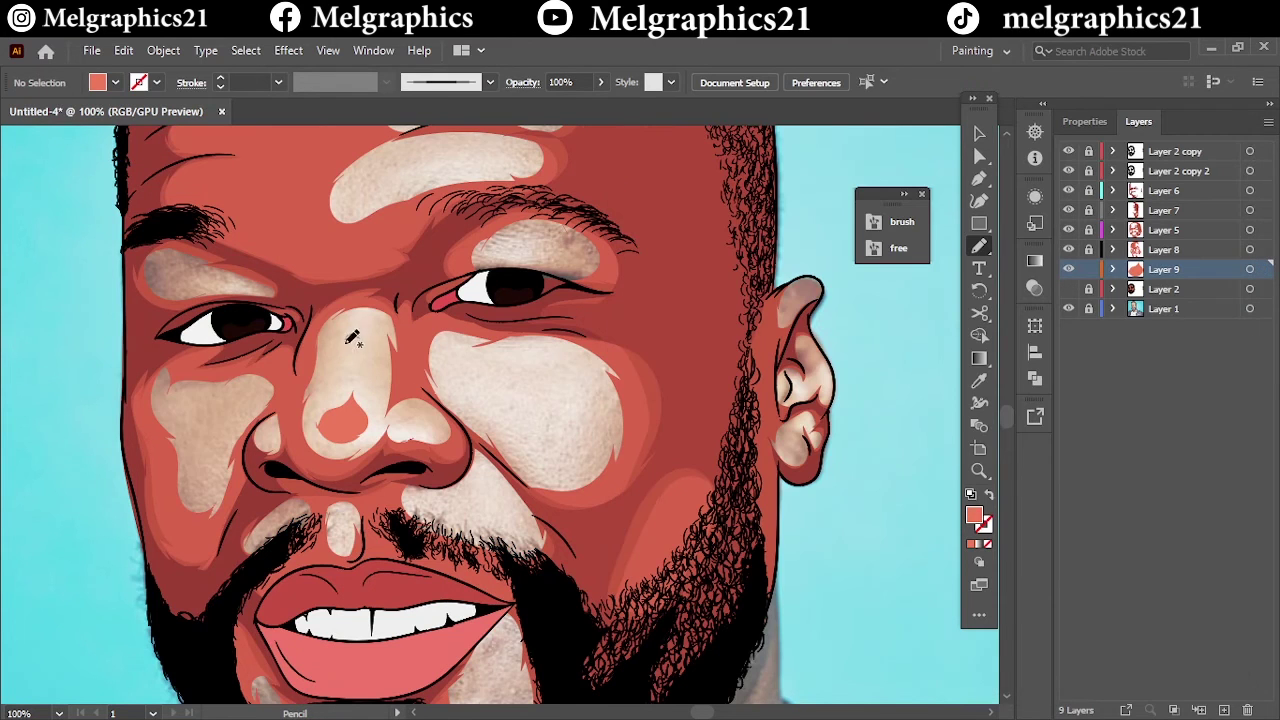
Step: Draw lighter orange highlight shapes on the cheeks and forehead, then check the portrait
{"action": "left_click_drag", "start_coordinate": [228, 428], "coordinate": [205, 470]}
{"action": "left_click_drag", "start_coordinate": [500, 385], "coordinate": [545, 370]}
{"action": "left_click_drag", "start_coordinate": [470, 505], "coordinate": [520, 520]}
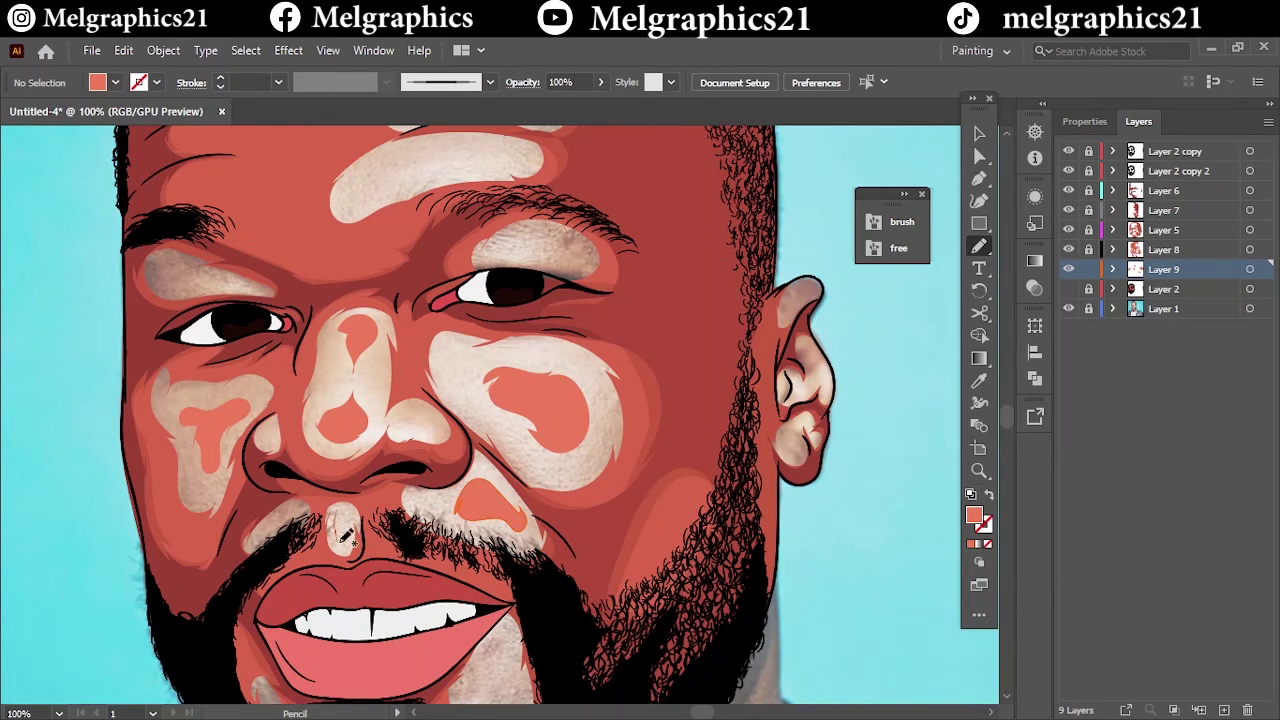
{"action": "left_click_drag", "start_coordinate": [498, 133], "coordinate": [502, 140]}
{"action": "scroll", "coordinate": [403, 197], "scroll_direction": "up", "scroll_amount": 4}
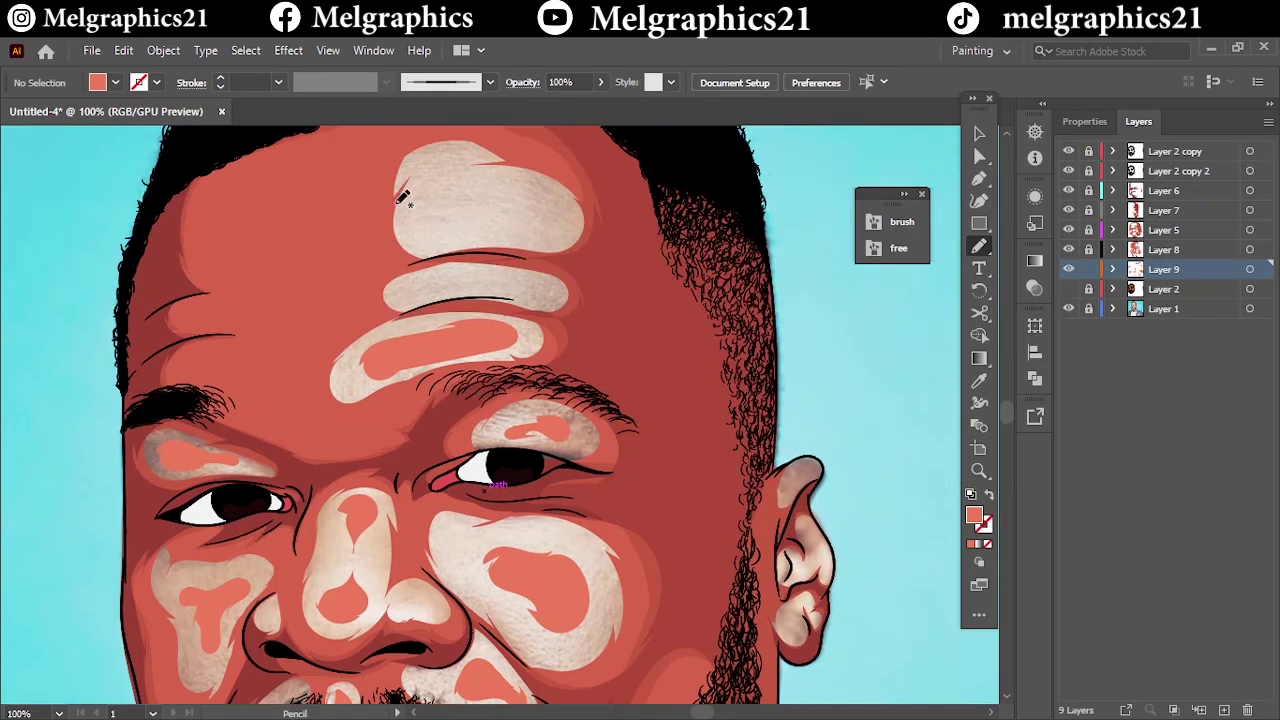
{"action": "left_click_drag", "start_coordinate": [572, 218], "coordinate": [430, 205]}
{"action": "key", "text": "ctrl+0"}
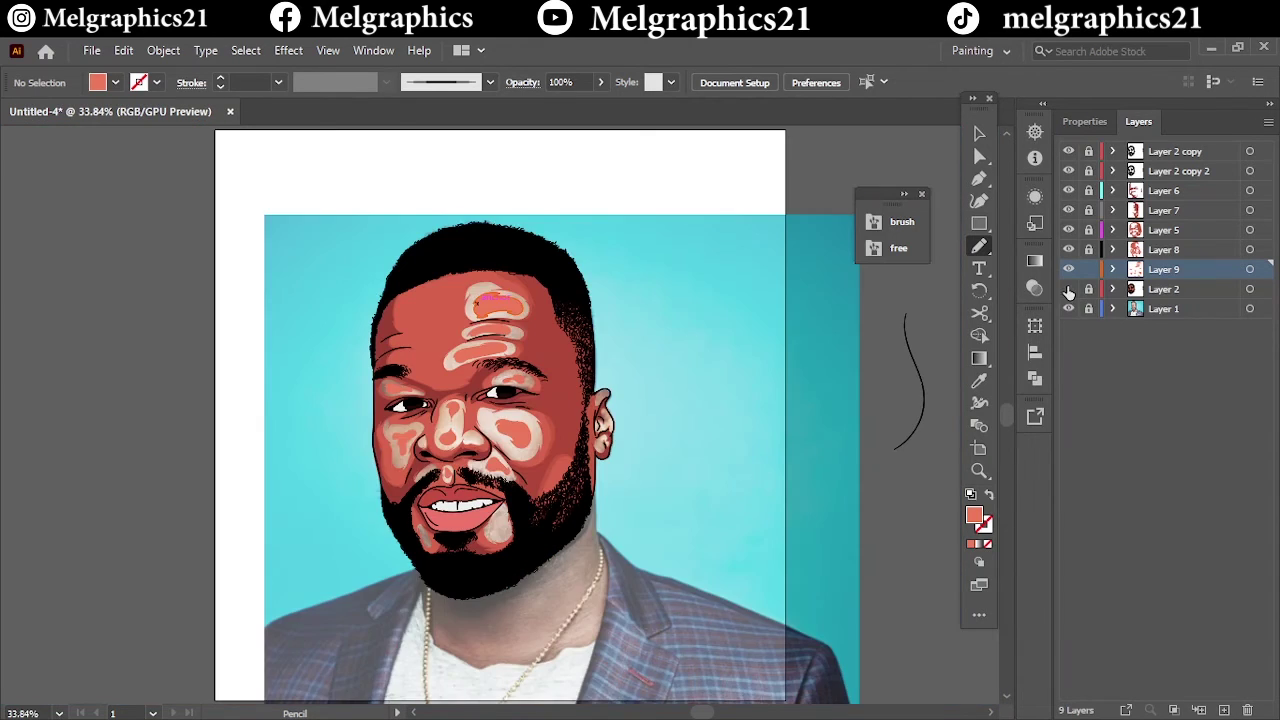
{"action": "left_click", "coordinate": [979, 133]}
{"action": "key", "text": "ctrl+plus"}
{"action": "key", "text": "ctrl+plus"}
{"action": "key", "text": "ctrl+plus"}
Step: On new Layer 10, draw a leaf-shaped highlight on the cheek with a new fill
{"action": "left_click", "coordinate": [1199, 710]}
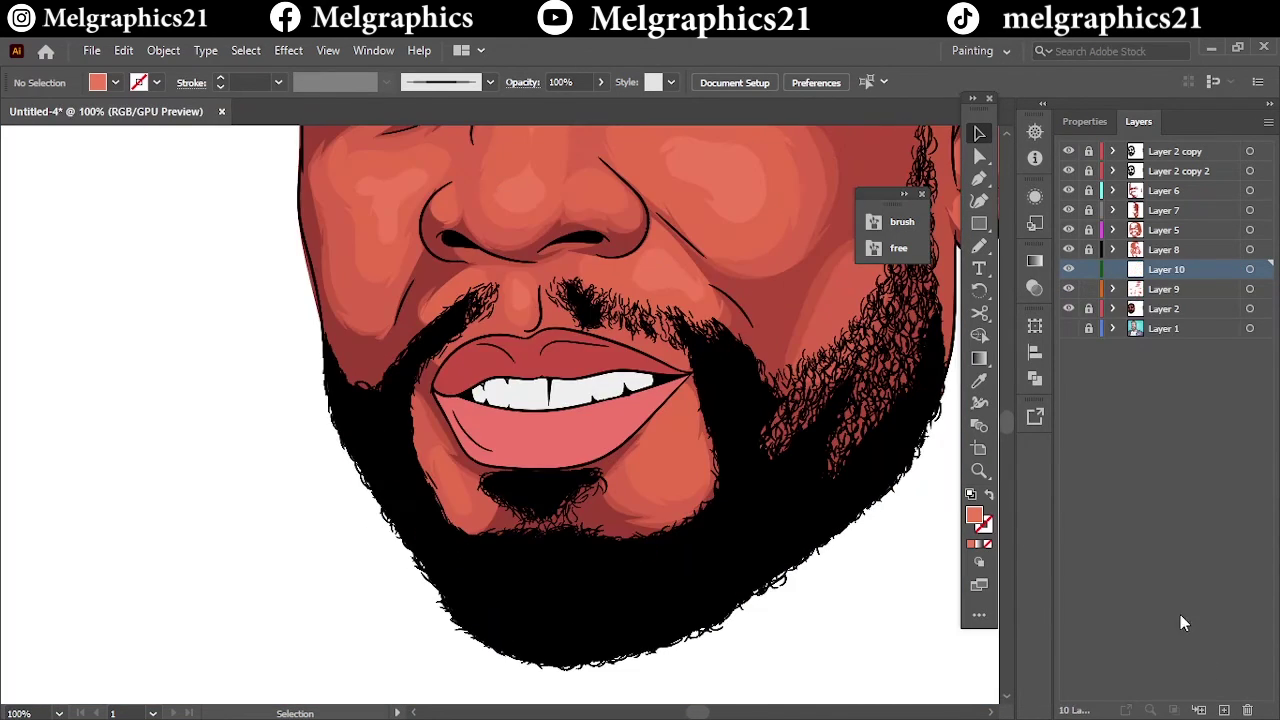
{"action": "double_click", "coordinate": [973, 515]}
{"action": "left_click", "coordinate": [1131, 246]}
{"action": "key", "text": "n"}
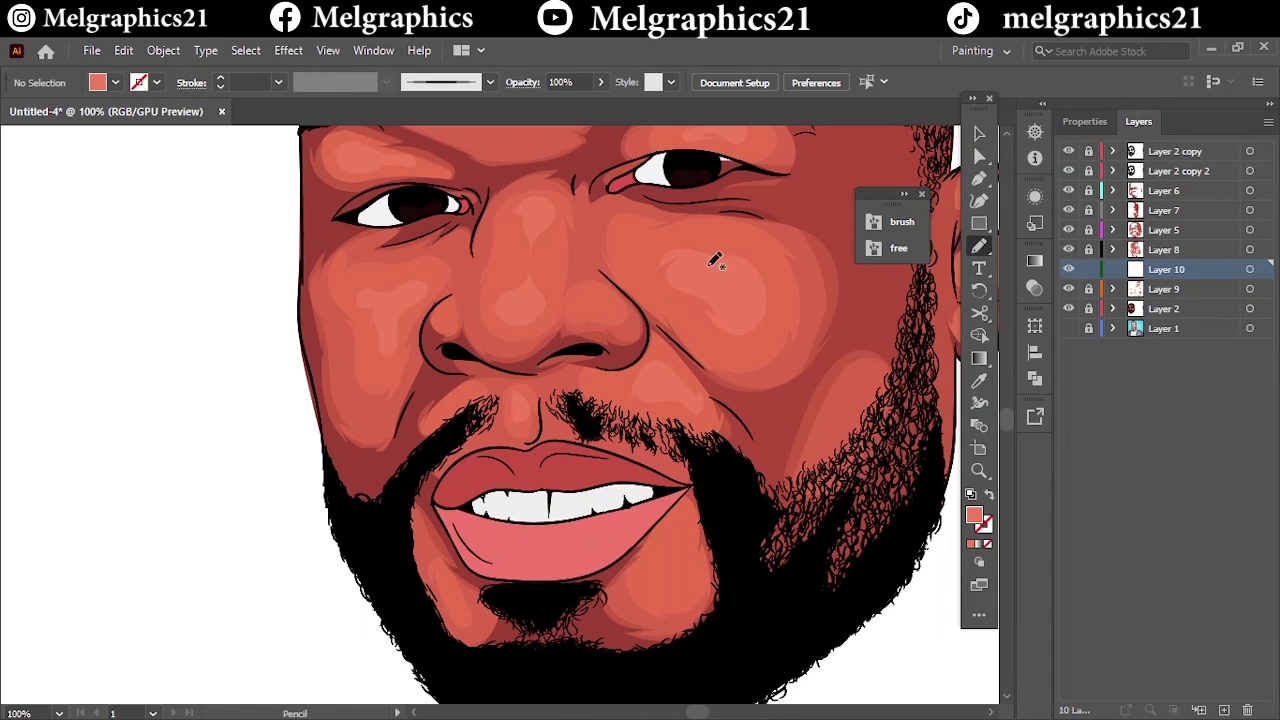
{"action": "left_click_drag", "start_coordinate": [714, 263], "coordinate": [729, 294]}
Step: Lower the highlight's saturation to 50 with Edit Colors > Recolor Artwork
{"action": "key", "text": "v"}
{"action": "left_click", "coordinate": [123, 50]}
{"action": "left_click", "coordinate": [455, 380]}
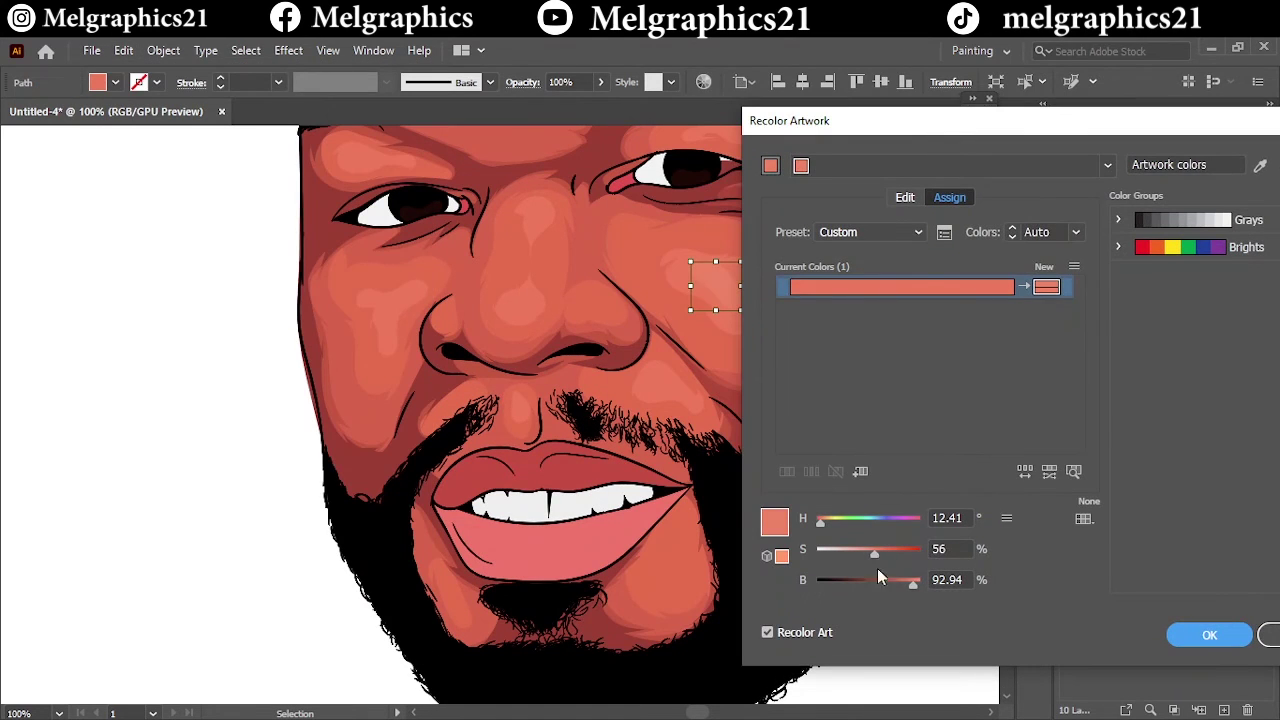
{"action": "left_click_drag", "start_coordinate": [875, 554], "coordinate": [874, 556]}
{"action": "left_click", "coordinate": [1177, 632]}
{"action": "key", "text": "n"}
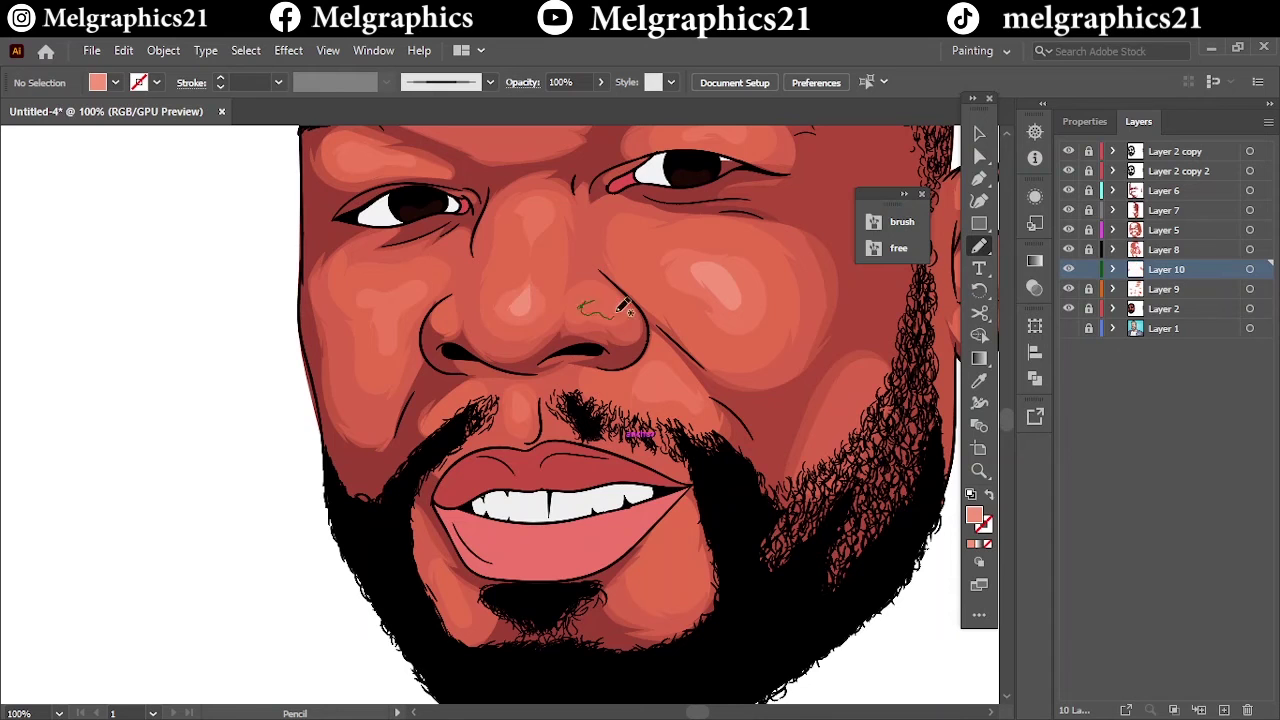
Step: Fit the whole artboard in view and add Layer 11 for lip shading
{"action": "key", "text": "ctrl+0"}
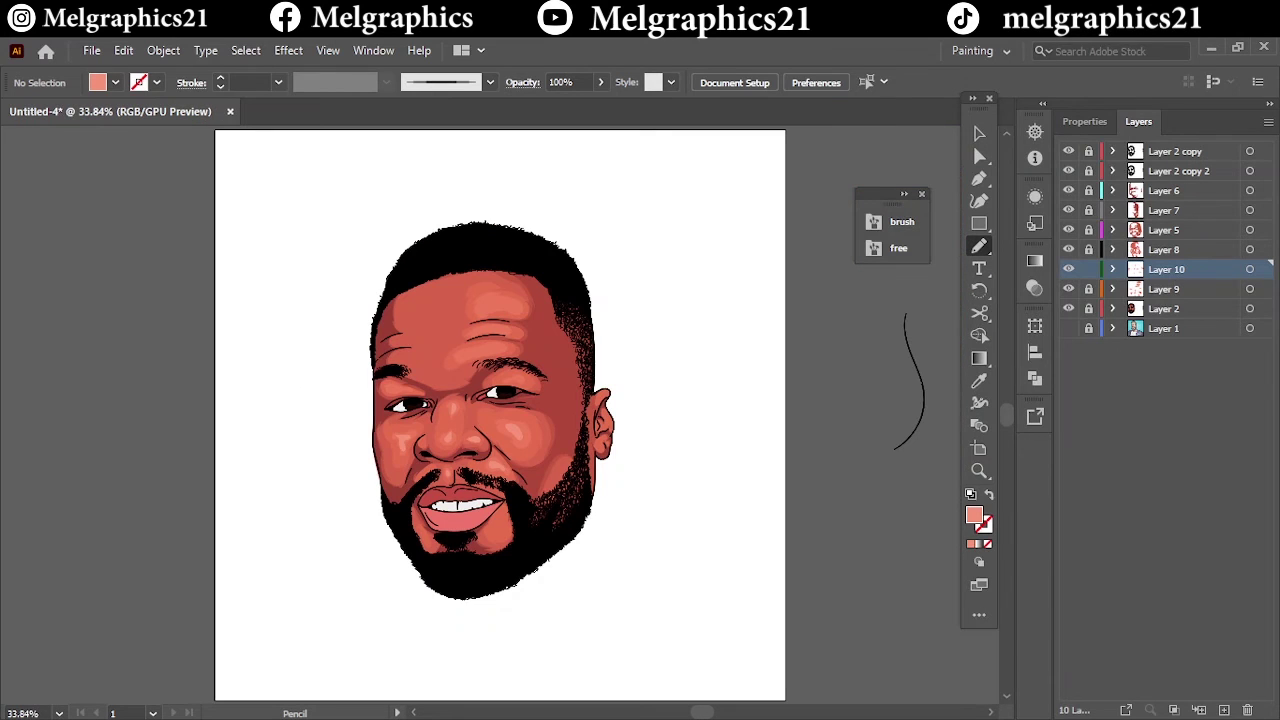
{"action": "scroll", "coordinate": [466, 324], "scroll_direction": "up", "scroll_amount": 5}
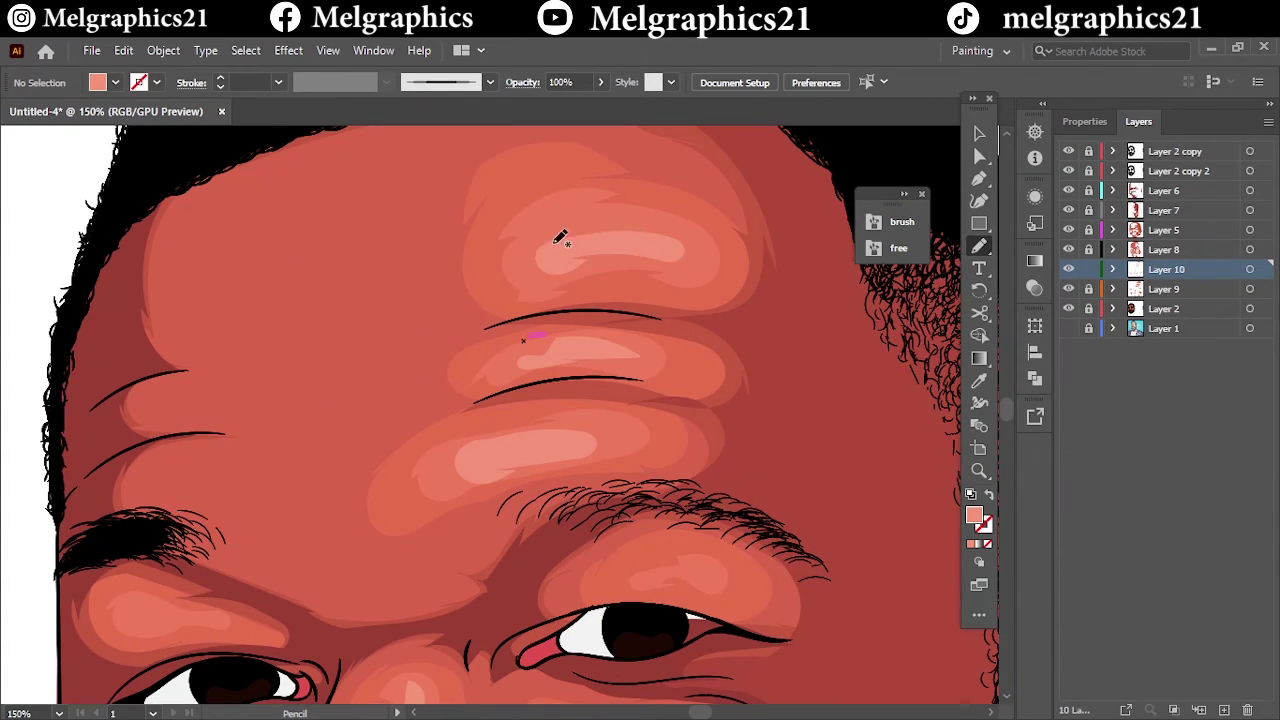
{"action": "key", "text": "ctrl+0"}
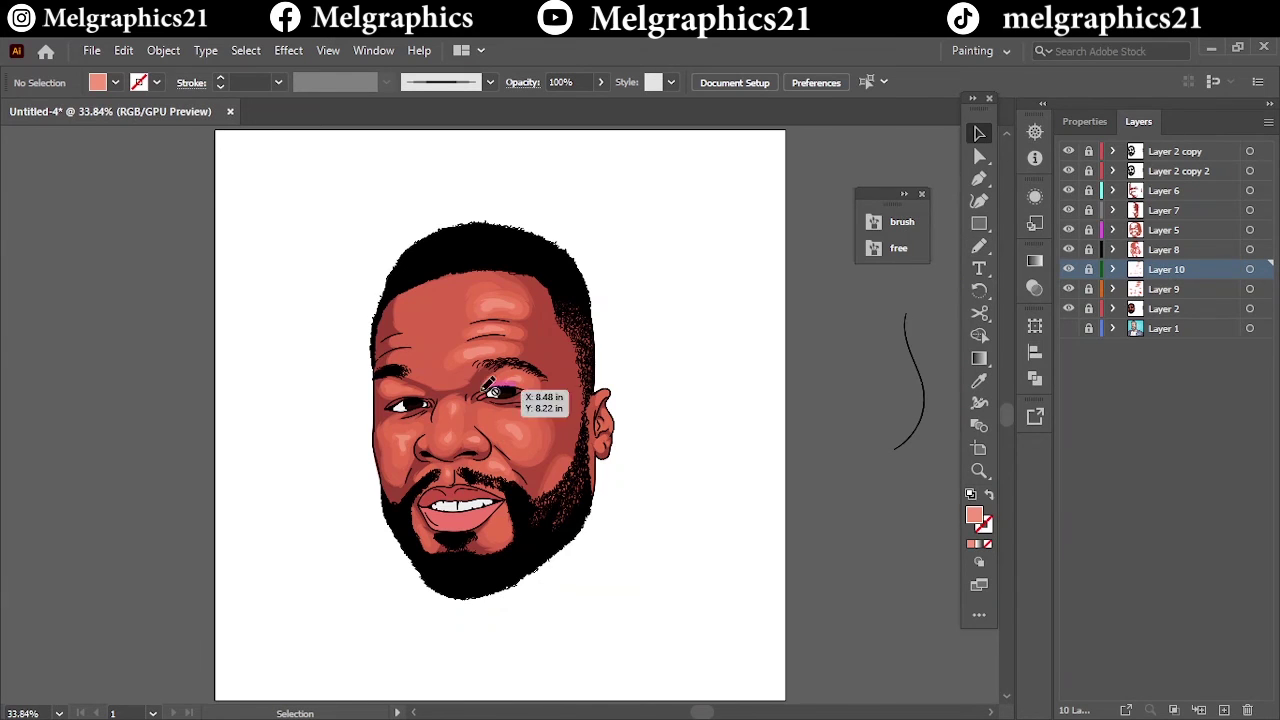
{"action": "scroll", "coordinate": [492, 390], "scroll_direction": "up", "scroll_amount": 3}
{"action": "key", "text": "ctrl+0"}
{"action": "key", "text": "ctrl+l"}
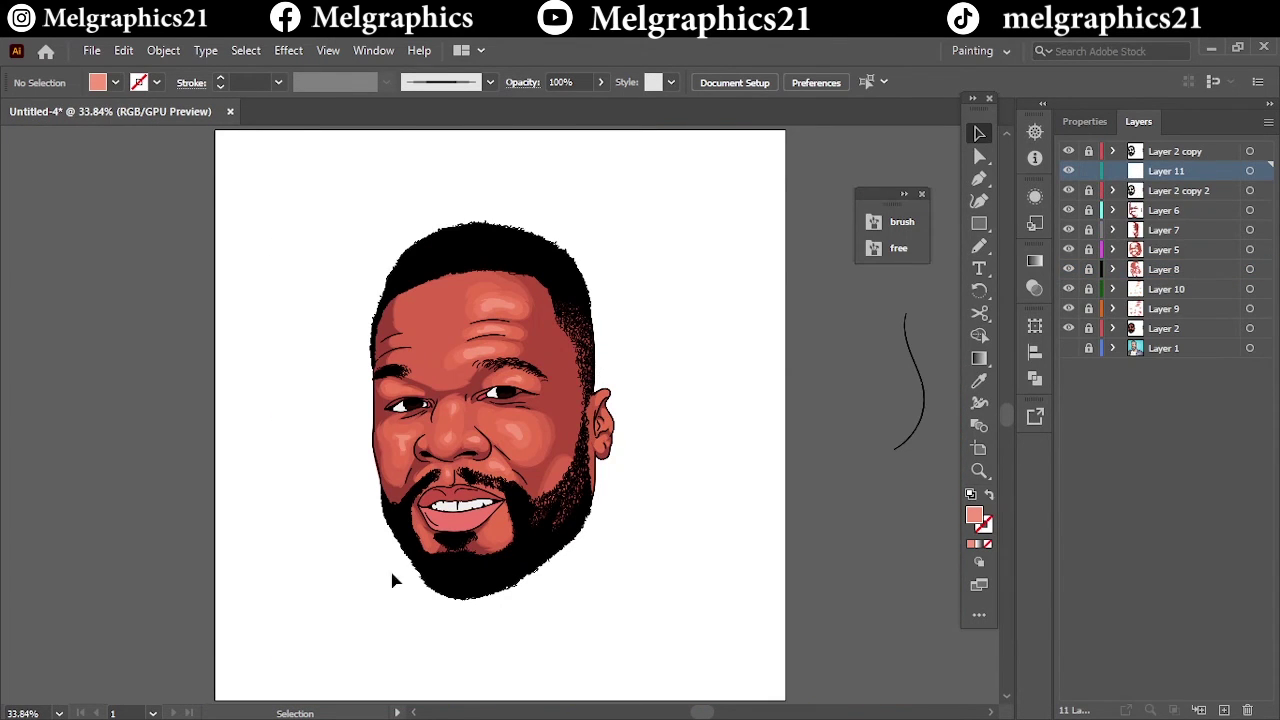
{"action": "scroll", "coordinate": [448, 523], "scroll_direction": "up", "scroll_amount": 5}
Step: Sample the lip colour from the artwork and darken it to a deeper red fill
{"action": "key", "text": "i"}
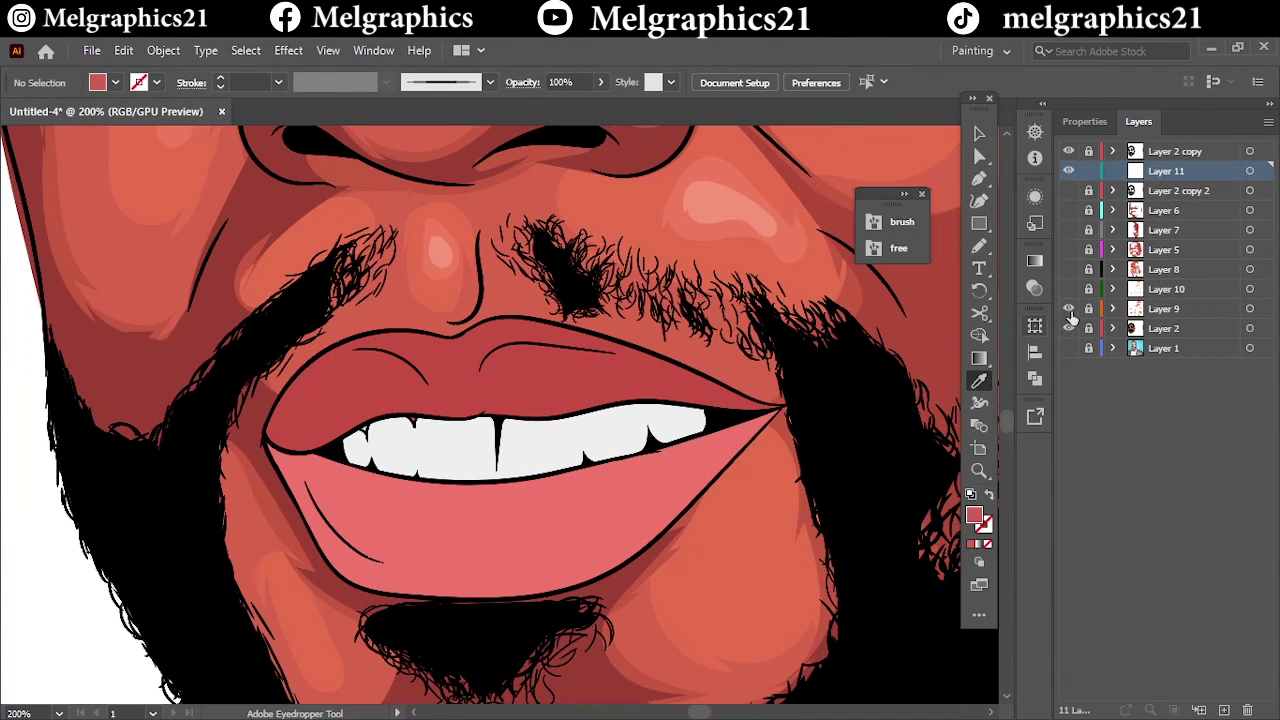
{"action": "left_click_drag", "start_coordinate": [1068, 309], "coordinate": [1068, 328]}
{"action": "key", "text": "n"}
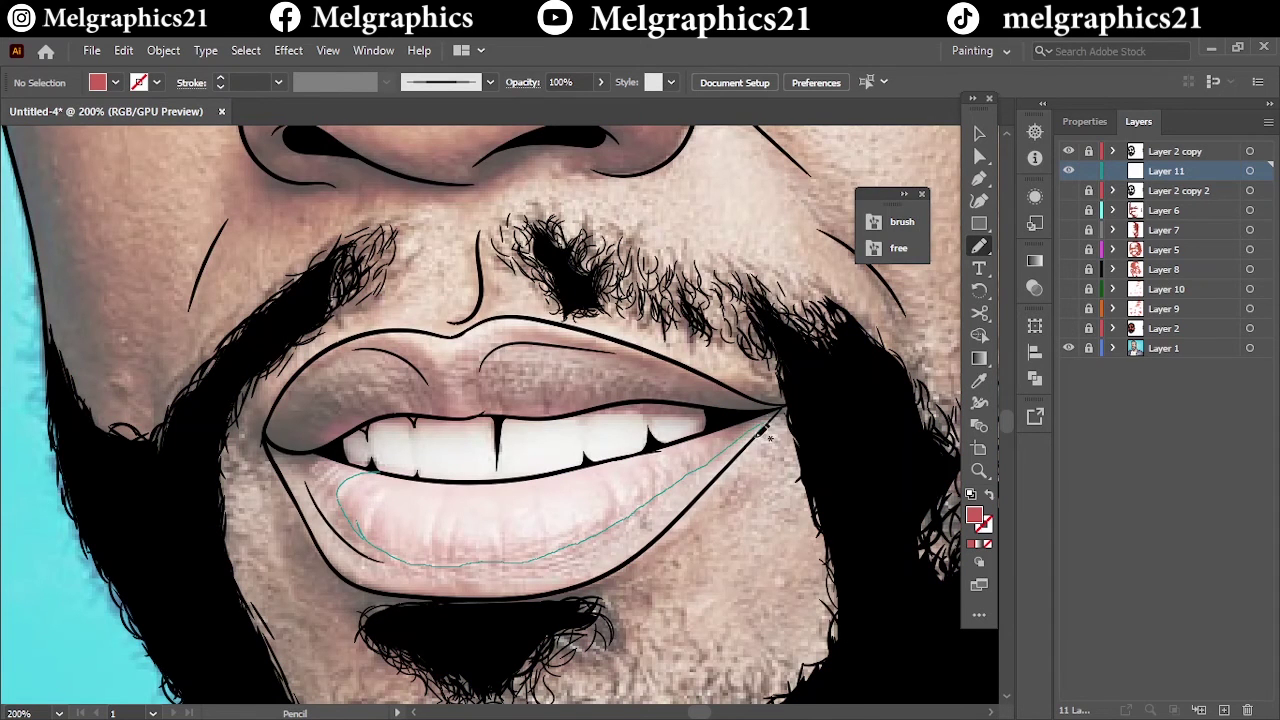
{"action": "left_click", "coordinate": [1068, 328]}
{"action": "key", "text": "i"}
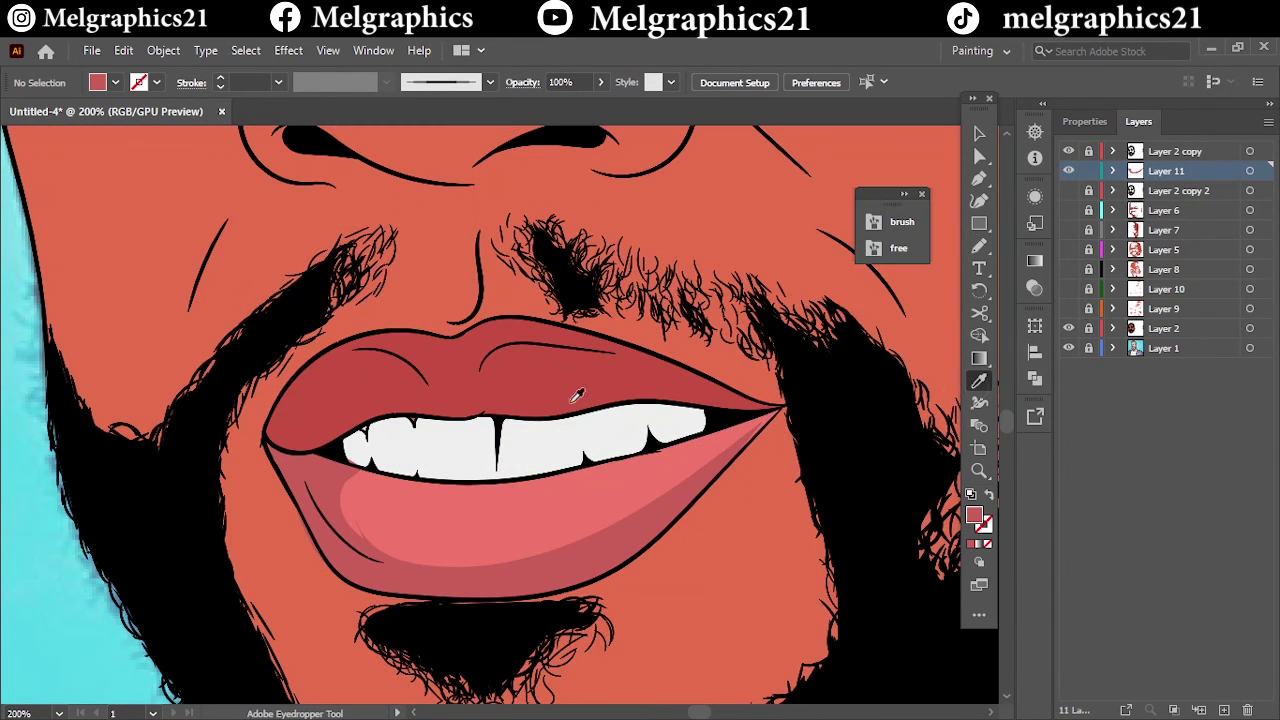
{"action": "left_click", "coordinate": [580, 394]}
{"action": "double_click", "coordinate": [973, 514]}
{"action": "key", "text": "Return"}
Step: Pencil darker red shadow shapes along the left and right upper lip on Layer 11
{"action": "left_click", "coordinate": [1068, 328]}
{"action": "key", "text": "n"}
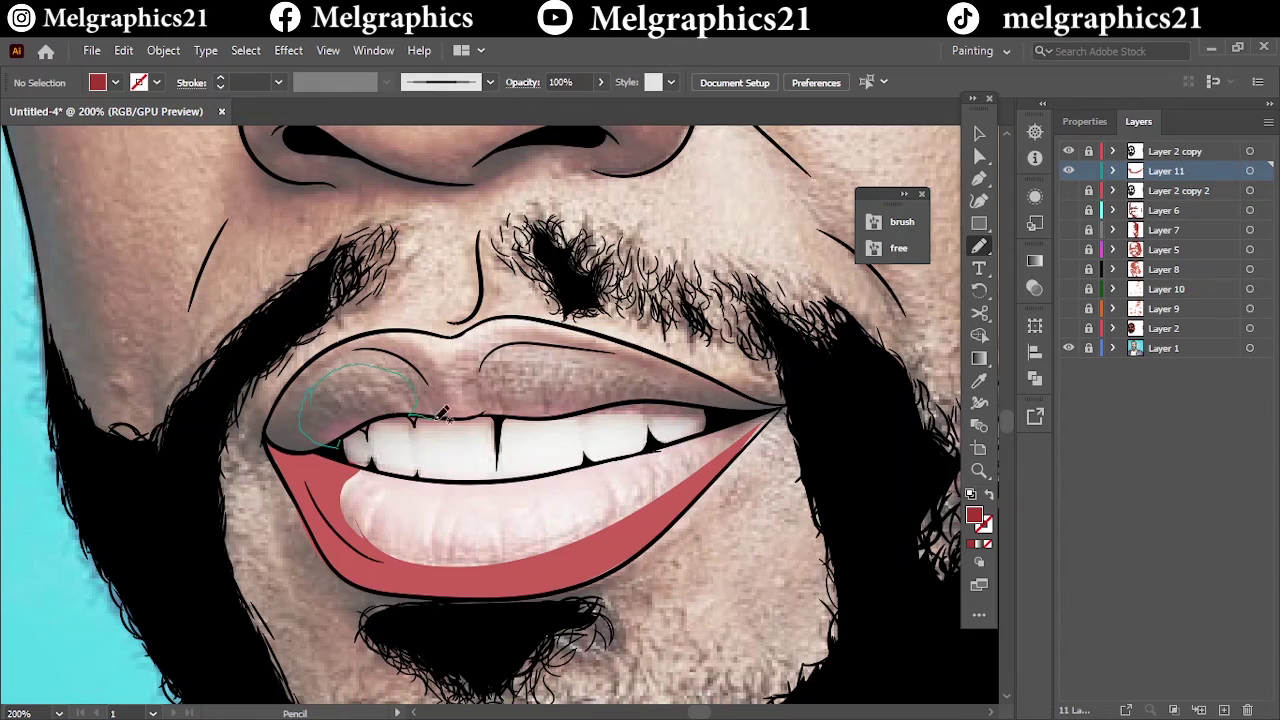
{"action": "left_click_drag", "start_coordinate": [312, 452], "coordinate": [302, 448]}
{"action": "left_click_drag", "start_coordinate": [466, 402], "coordinate": [463, 388]}
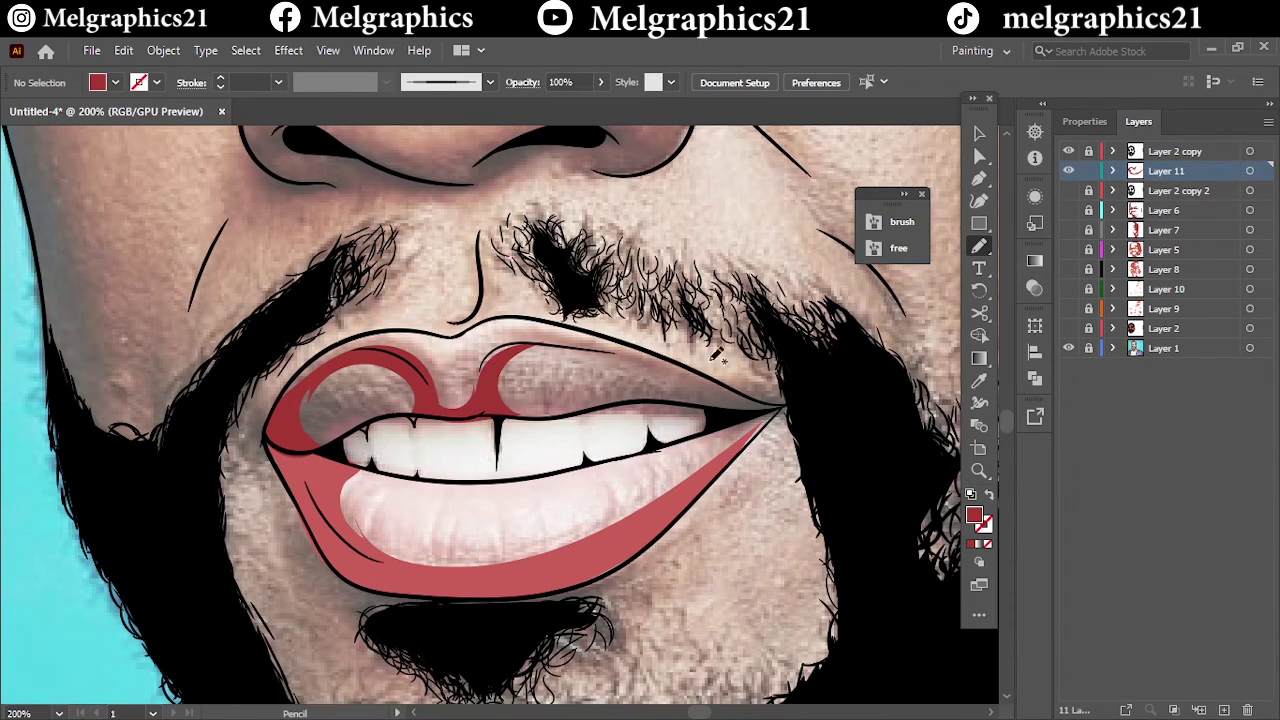
{"action": "left_click_drag", "start_coordinate": [754, 385], "coordinate": [600, 356]}
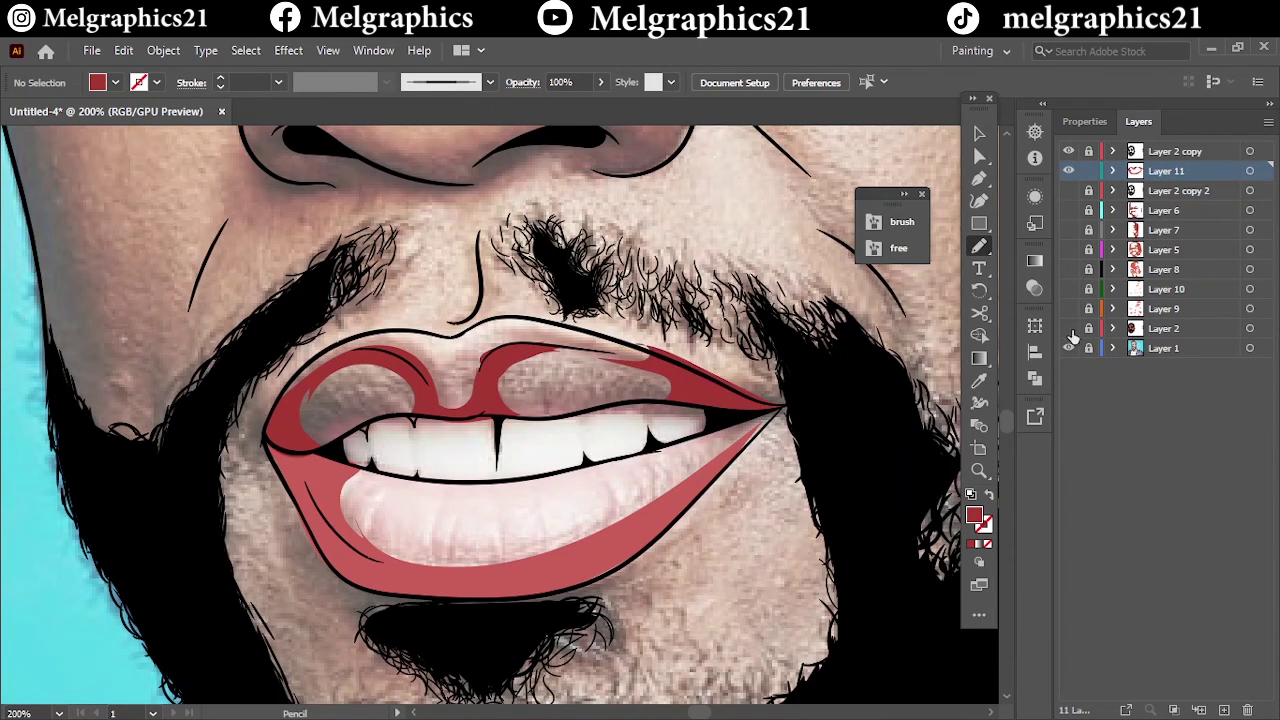
{"action": "left_click", "coordinate": [1068, 328]}
Step: Create Layer 12 and draw a stroke along the lower lip's left edge
{"action": "key", "text": "ctrl+l"}
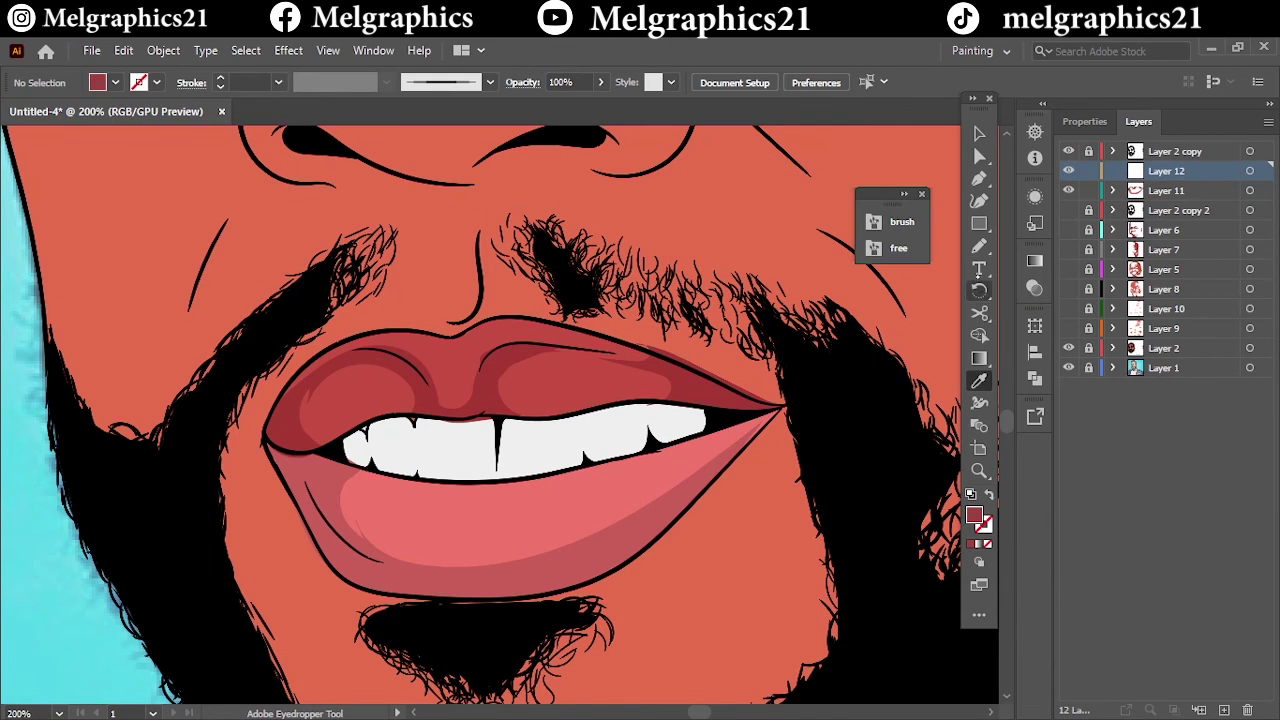
{"action": "left_click_drag", "start_coordinate": [340, 470], "coordinate": [375, 555]}
{"action": "left_click_drag", "start_coordinate": [338, 444], "coordinate": [312, 490]}
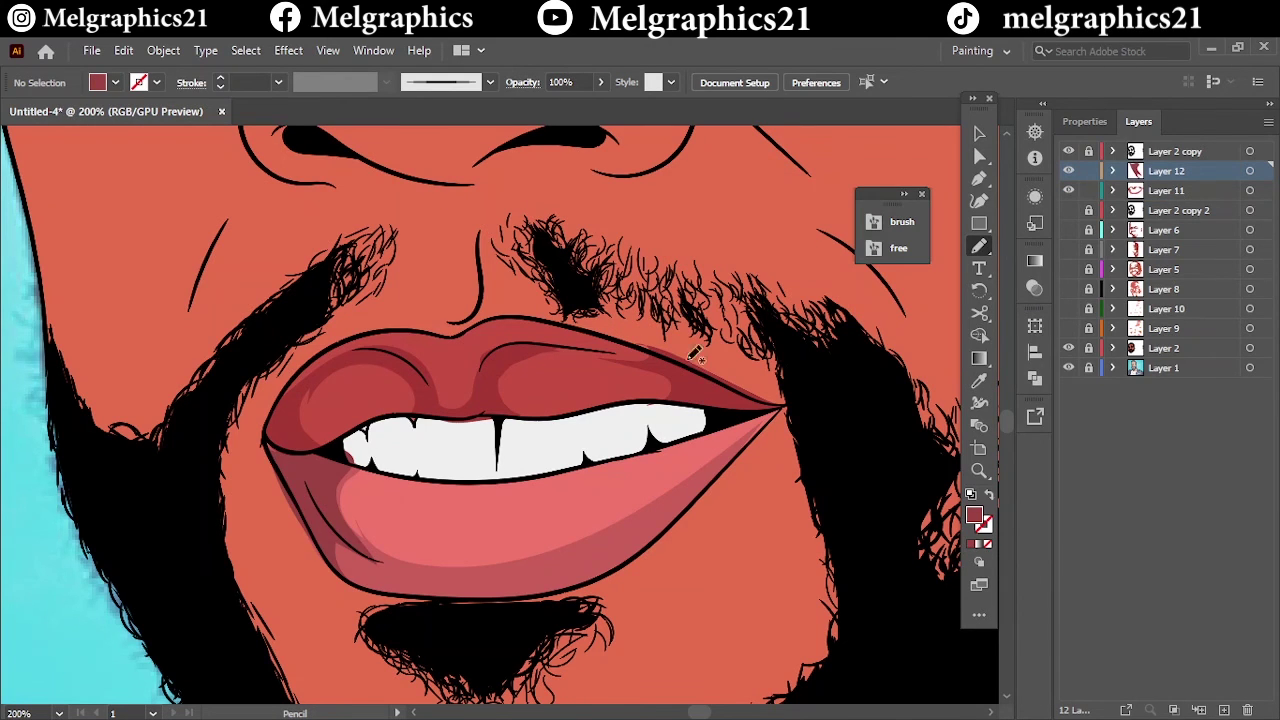
{"action": "key", "text": "i"}
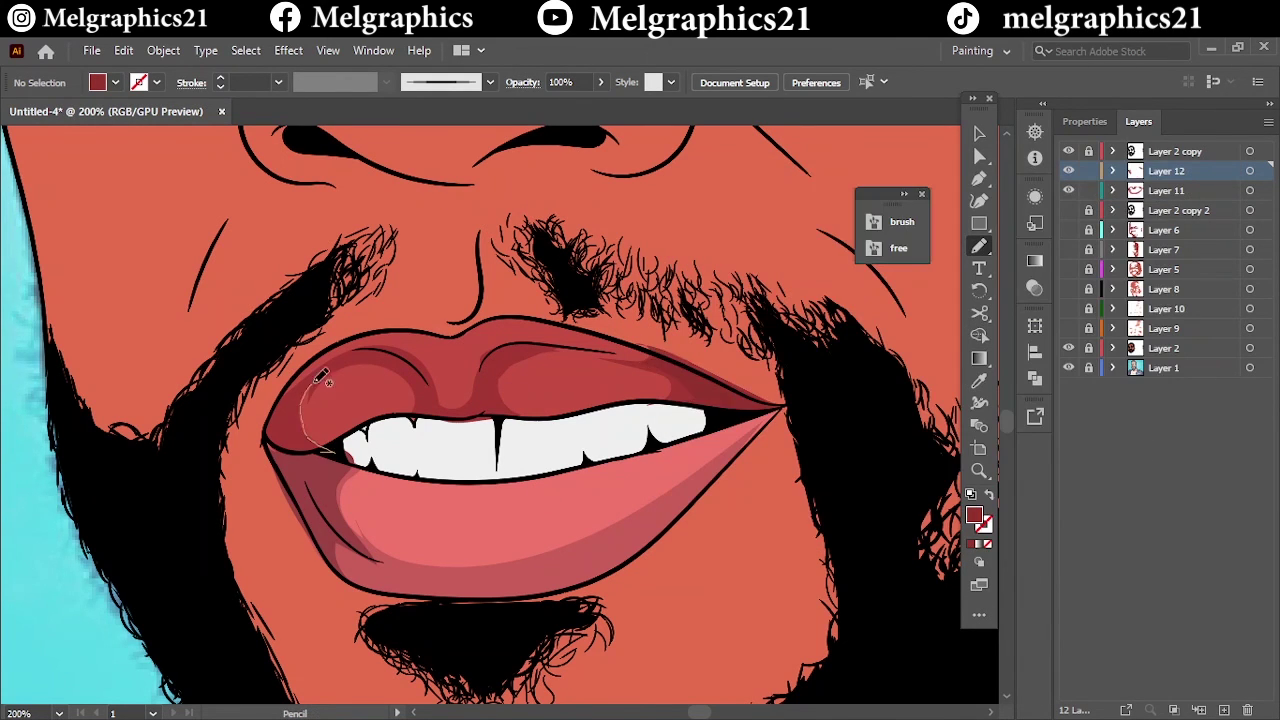
Step: Zoom out to the whole portrait, hide the photo and show all shading layers
{"action": "key", "text": "ctrl+0"}
{"action": "left_click", "coordinate": [1068, 367]}
{"action": "left_click_drag", "start_coordinate": [1068, 210], "coordinate": [1068, 329]}
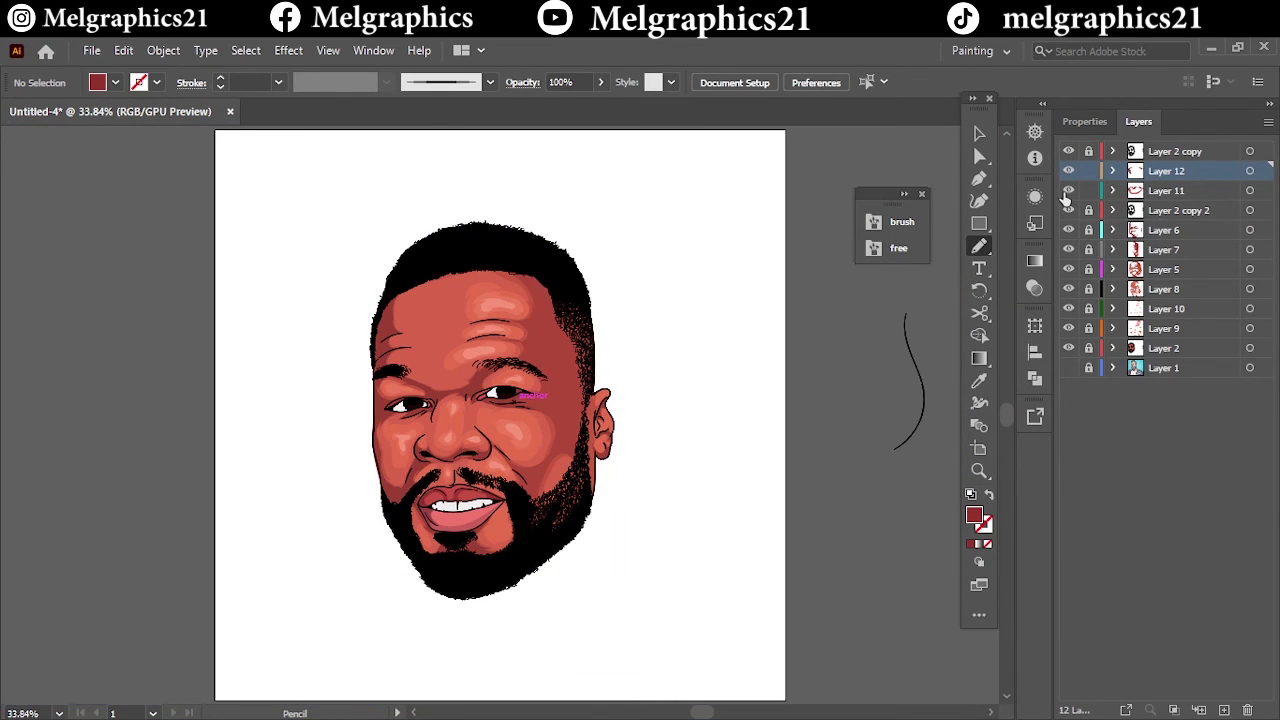
Step: Add Layer 13 above Layer 1 and test the 14 pt Paintbrush beside the artboard
{"action": "left_click", "coordinate": [1160, 370]}
{"action": "key", "text": "ctrl+l"}
{"action": "key", "text": "b"}
{"action": "left_click_drag", "start_coordinate": [832, 272], "coordinate": [868, 462]}
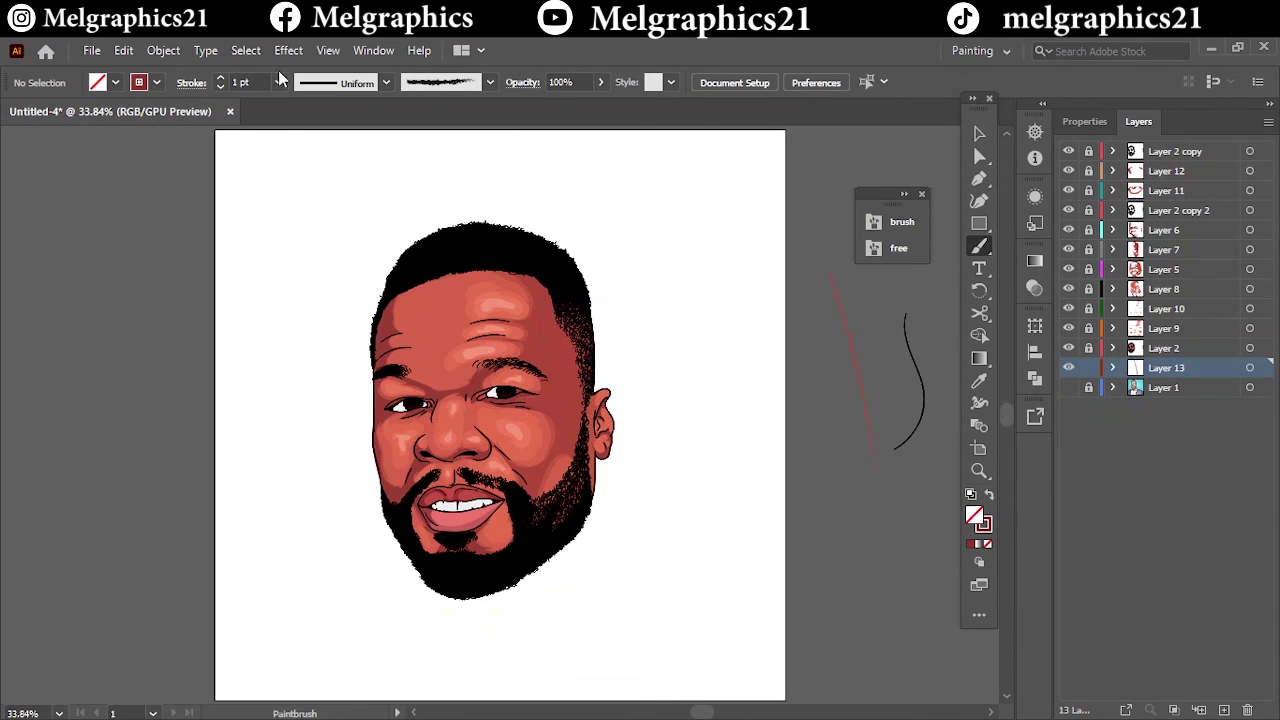
{"action": "left_click_drag", "start_coordinate": [905, 268], "coordinate": [910, 446]}
Step: Paint blue brush scribbles around the head
{"action": "left_click", "coordinate": [156, 82]}
{"action": "left_click", "coordinate": [170, 130]}
{"action": "left_click_drag", "start_coordinate": [390, 262], "coordinate": [320, 390]}
{"action": "left_click_drag", "start_coordinate": [320, 175], "coordinate": [600, 230]}
{"action": "left_click_drag", "start_coordinate": [640, 290], "coordinate": [380, 660]}
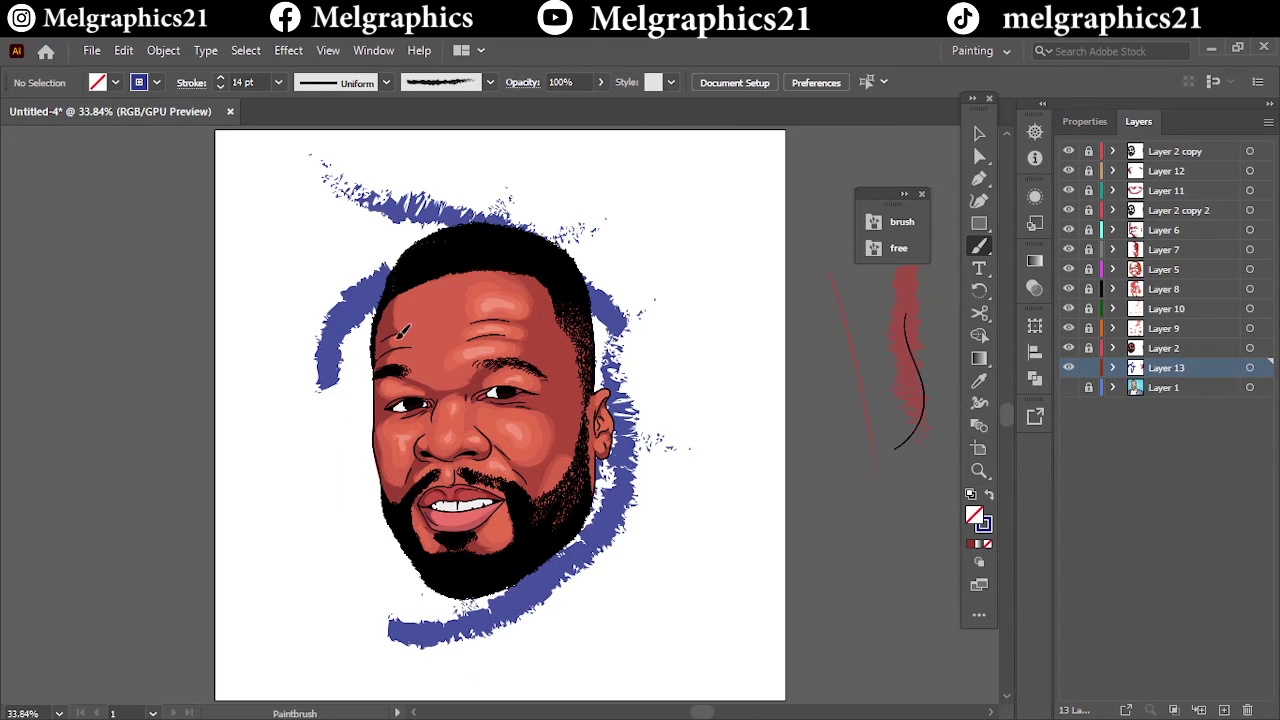
{"action": "left_click_drag", "start_coordinate": [770, 420], "coordinate": [630, 500]}
{"action": "left_click_drag", "start_coordinate": [420, 215], "coordinate": [300, 640]}
{"action": "left_click_drag", "start_coordinate": [640, 190], "coordinate": [270, 560]}
Step: Paint red scribbles around the head, extending past the artboard edges
{"action": "left_click", "coordinate": [156, 82]}
{"action": "left_click", "coordinate": [120, 130]}
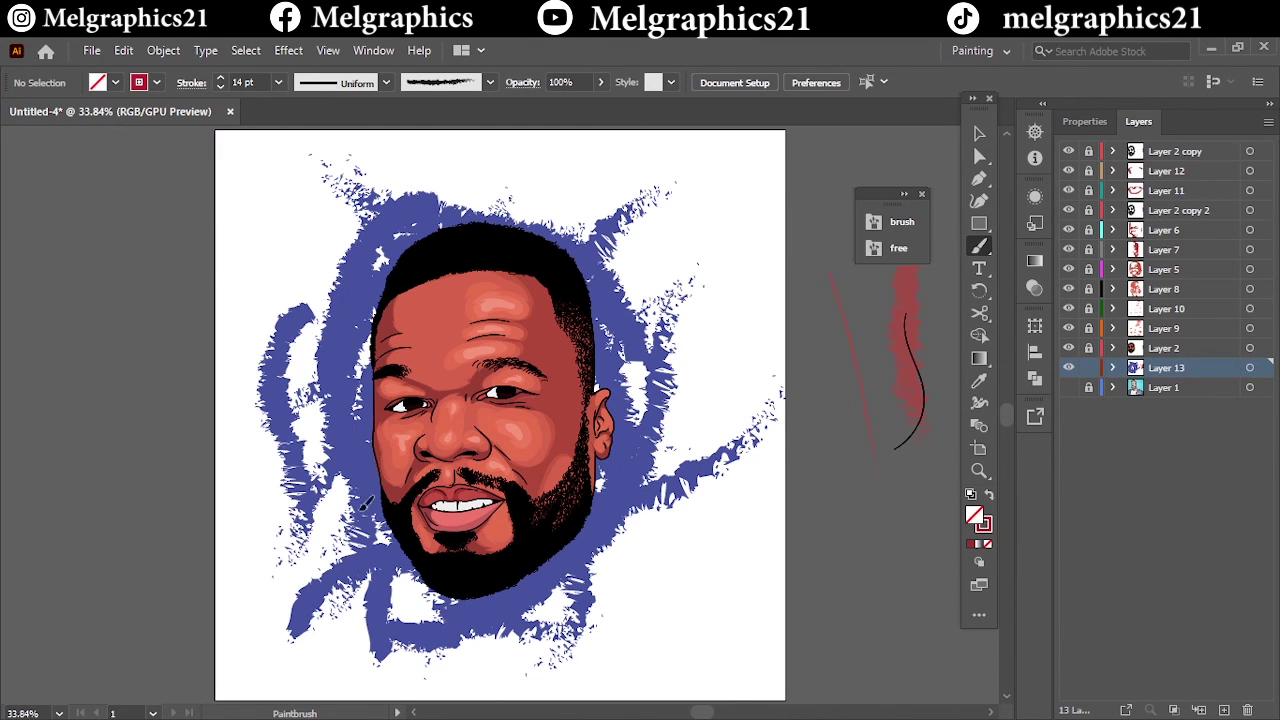
{"action": "left_click_drag", "start_coordinate": [350, 300], "coordinate": [280, 680]}
{"action": "mouse_move", "coordinate": [490, 160]}
{"action": "left_mouse_down"}
{"action": "mouse_move", "coordinate": [530, 225]}
{"action": "mouse_move", "coordinate": [680, 260]}
{"action": "left_mouse_up"}
{"action": "left_click_drag", "start_coordinate": [540, 670], "coordinate": [750, 550]}
{"action": "key", "text": "ctrl+minus"}
{"action": "left_click_drag", "start_coordinate": [660, 215], "coordinate": [760, 340]}
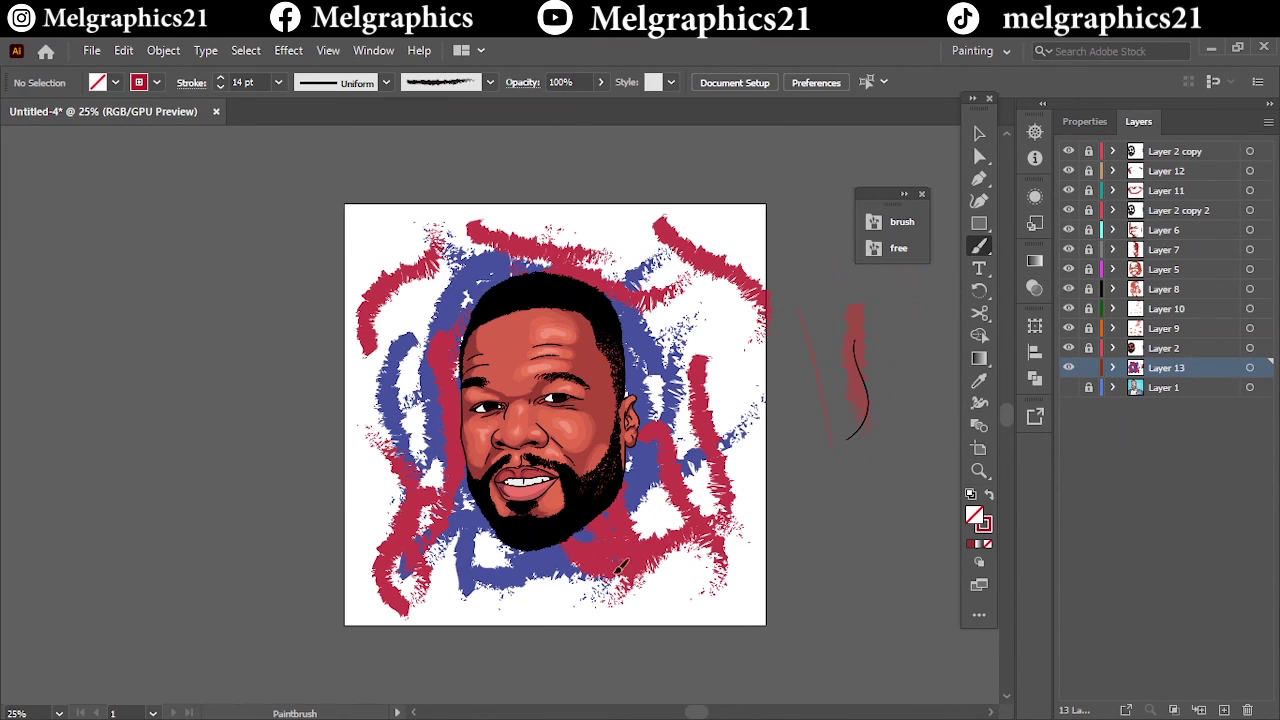
{"action": "left_click_drag", "start_coordinate": [400, 280], "coordinate": [350, 540]}
{"action": "mouse_move", "coordinate": [740, 280]}
{"action": "left_mouse_down"}
{"action": "mouse_move", "coordinate": [533, 600]}
{"action": "mouse_move", "coordinate": [430, 230]}
{"action": "left_mouse_up"}
{"action": "left_click_drag", "start_coordinate": [700, 600], "coordinate": [740, 290]}
{"action": "left_click_drag", "start_coordinate": [470, 285], "coordinate": [440, 230]}
Step: Add brighter red strokes across the artboard and past the left edge
{"action": "left_click", "coordinate": [156, 82]}
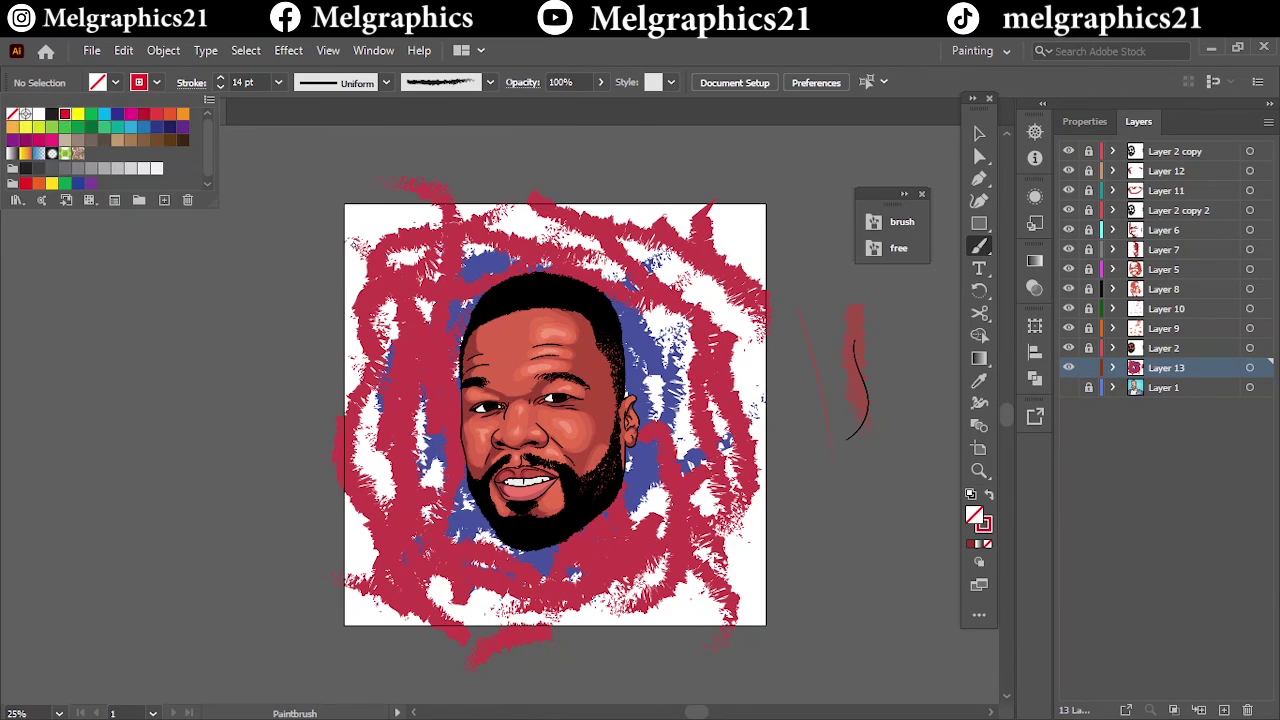
{"action": "left_click", "coordinate": [65, 113]}
{"action": "mouse_move", "coordinate": [360, 320]}
{"action": "left_mouse_down"}
{"action": "mouse_move", "coordinate": [703, 487]}
{"action": "mouse_move", "coordinate": [680, 610]}
{"action": "left_mouse_up"}
{"action": "left_click_drag", "start_coordinate": [740, 240], "coordinate": [270, 240]}
Step: Paint orange scribbles across the artboard, on the left and bottom
{"action": "left_click", "coordinate": [156, 82]}
{"action": "left_click", "coordinate": [84, 140]}
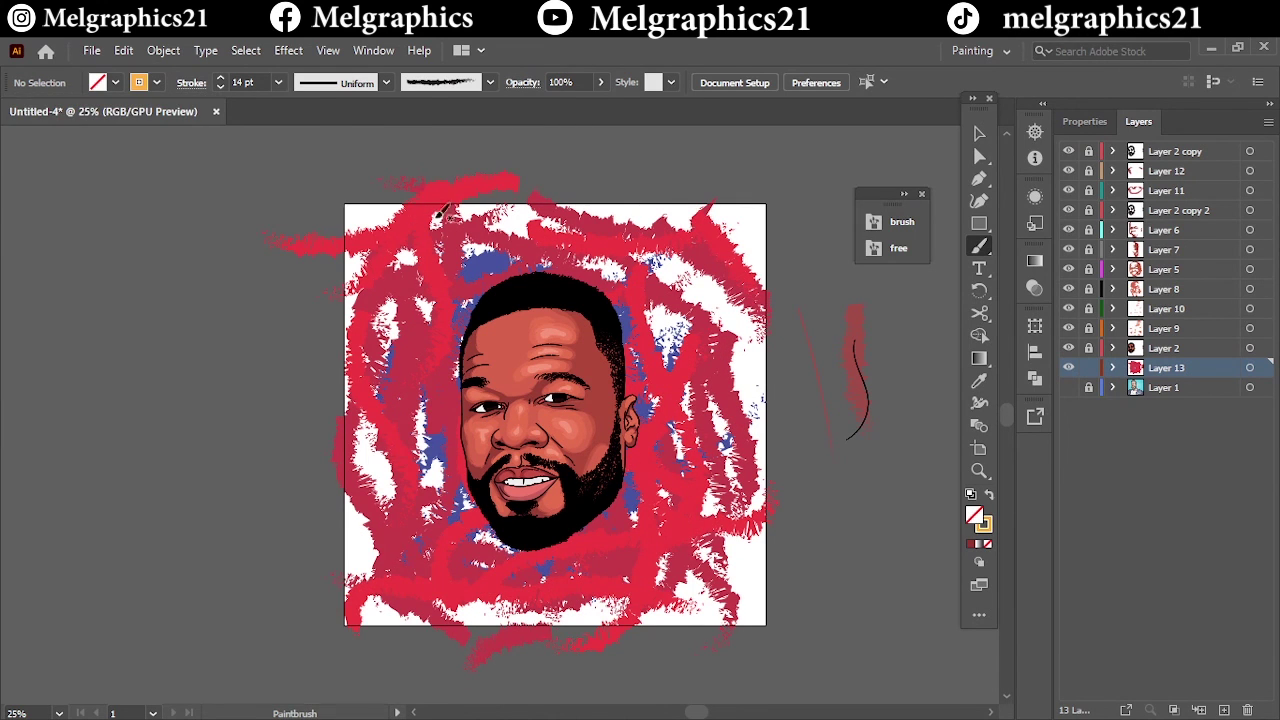
{"action": "left_click_drag", "start_coordinate": [400, 210], "coordinate": [670, 560]}
{"action": "left_click_drag", "start_coordinate": [533, 232], "coordinate": [700, 500]}
{"action": "left_click_drag", "start_coordinate": [600, 200], "coordinate": [360, 560]}
{"action": "left_click_drag", "start_coordinate": [720, 560], "coordinate": [740, 260]}
Step: Paint purple scribbles around the face and edges, then check the result zoomed in
{"action": "left_click", "coordinate": [156, 82]}
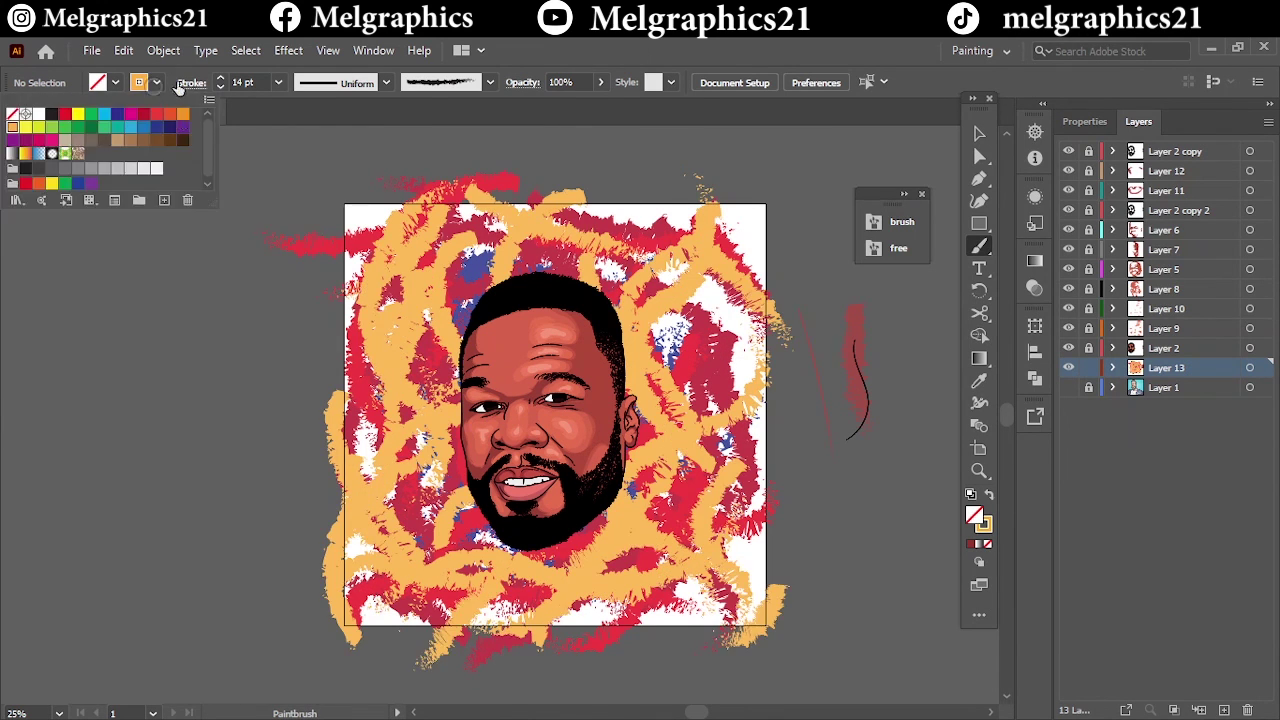
{"action": "left_click", "coordinate": [150, 140]}
{"action": "mouse_move", "coordinate": [400, 210]}
{"action": "left_mouse_down"}
{"action": "mouse_move", "coordinate": [375, 445]}
{"action": "mouse_move", "coordinate": [650, 600]}
{"action": "left_mouse_up"}
{"action": "left_click_drag", "start_coordinate": [660, 520], "coordinate": [500, 230]}
{"action": "left_click_drag", "start_coordinate": [370, 440], "coordinate": [500, 570]}
{"action": "left_click_drag", "start_coordinate": [620, 500], "coordinate": [740, 220]}
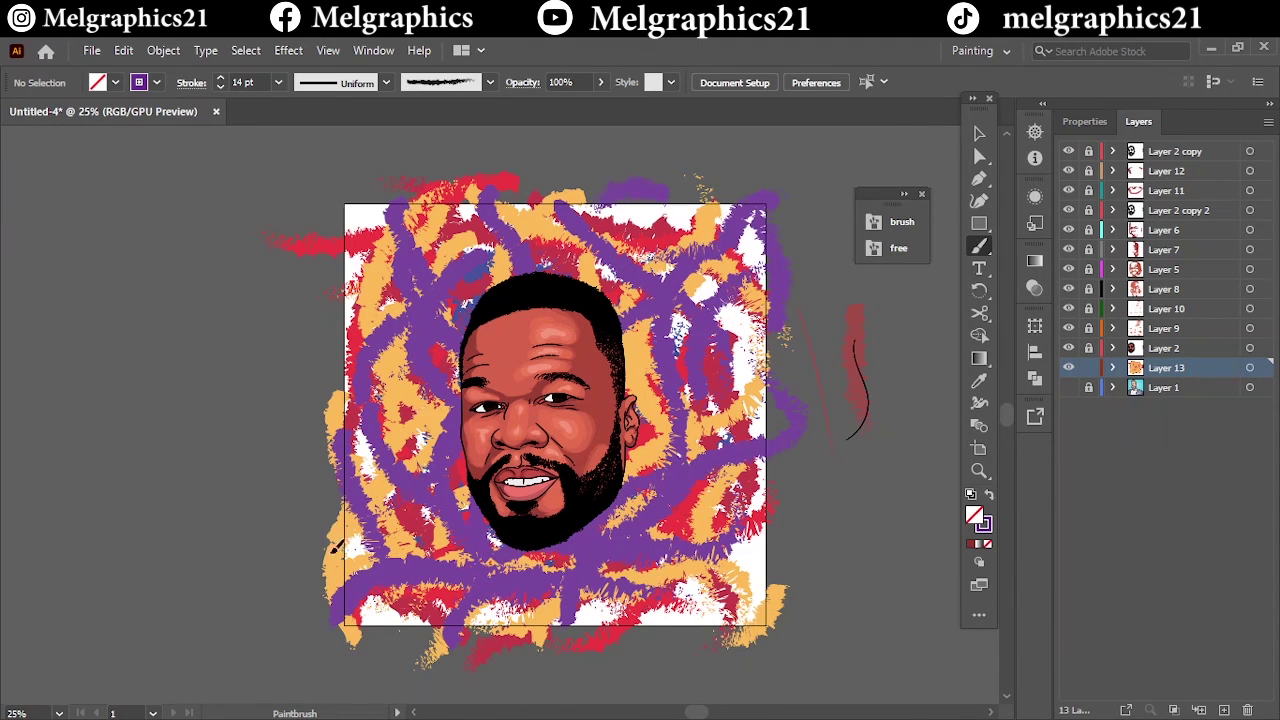
{"action": "left_click_drag", "start_coordinate": [380, 600], "coordinate": [760, 560]}
{"action": "key", "text": "ctrl+equal"}
{"action": "key", "text": "ctrl+equal"}
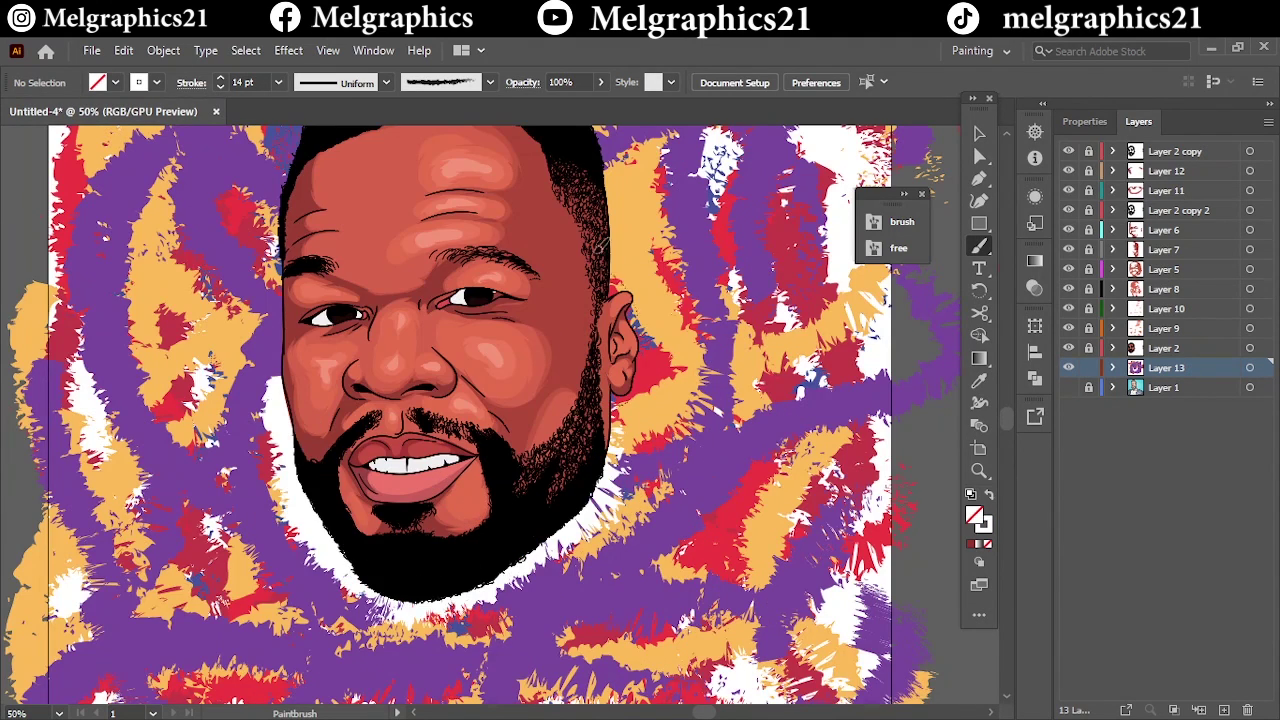